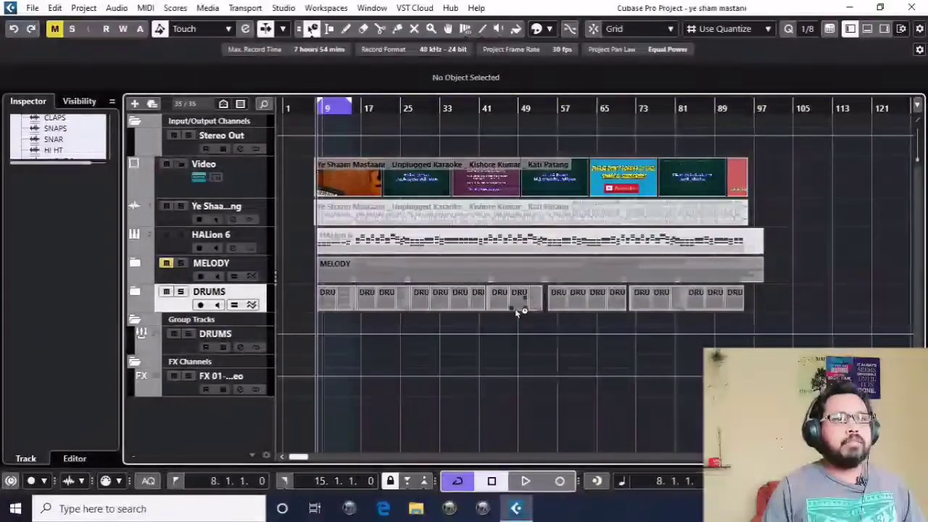
Expand the DRUMS folder track and look through the individual drum tracks it contains
left_click(135, 291)
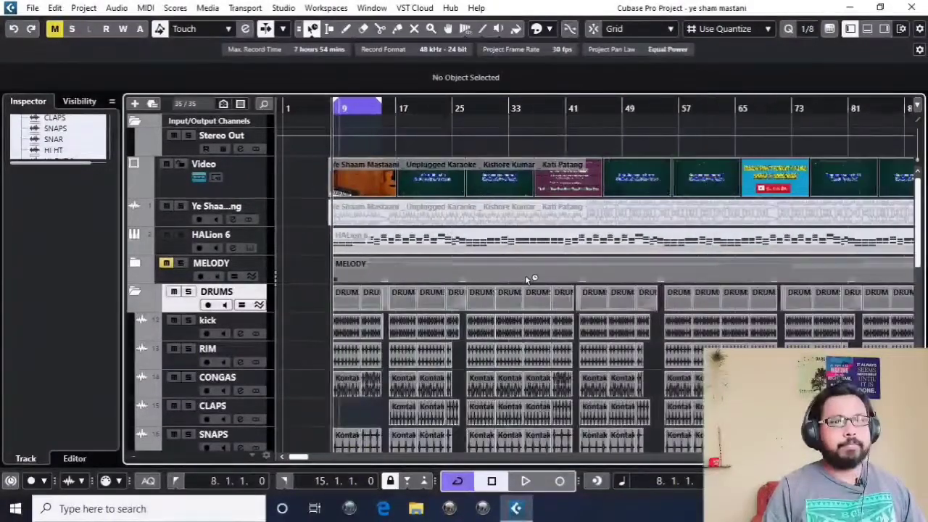
scroll(525, 275, "down", 6)
key("h")
scroll(512, 262, "down", 3)
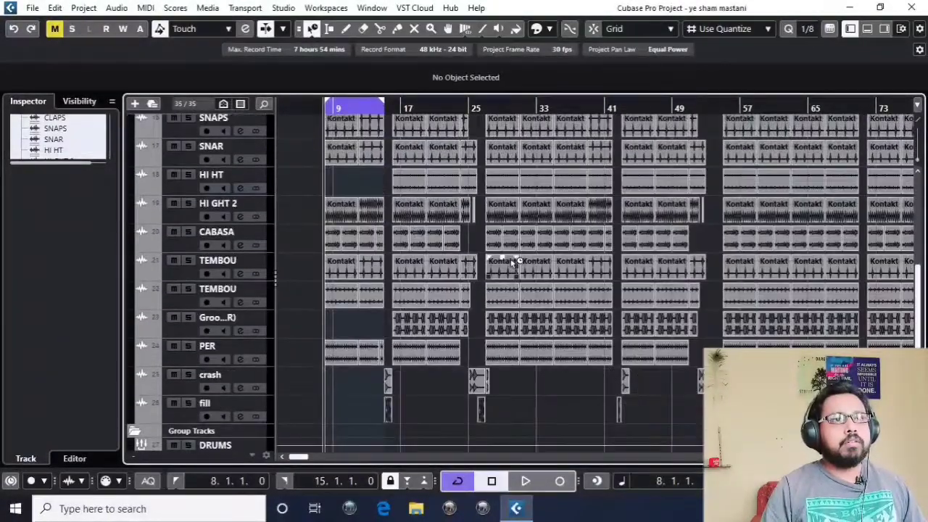
scroll(512, 262, "up", 8)
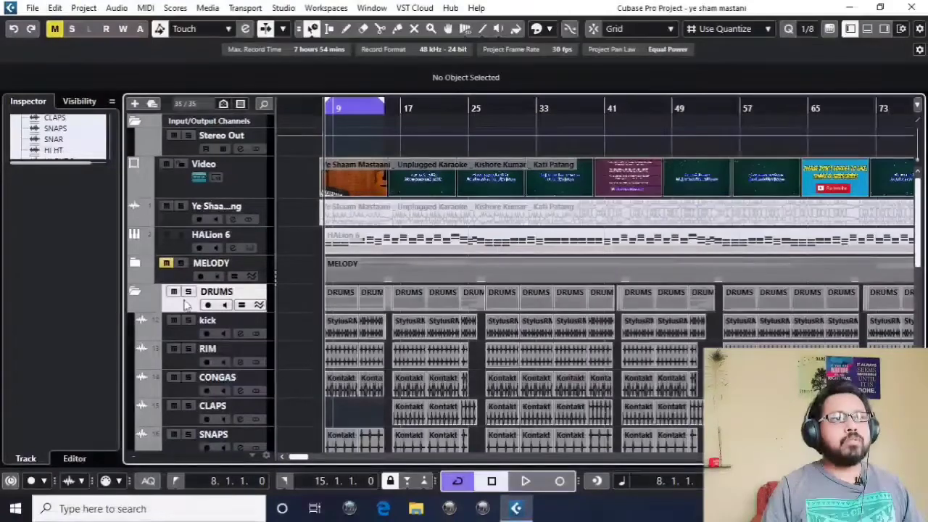
Solo the DRUMS folder, zoom in on the arrangement and play the drums from bar 8
key("s")
scroll(434, 261, "down", 3)
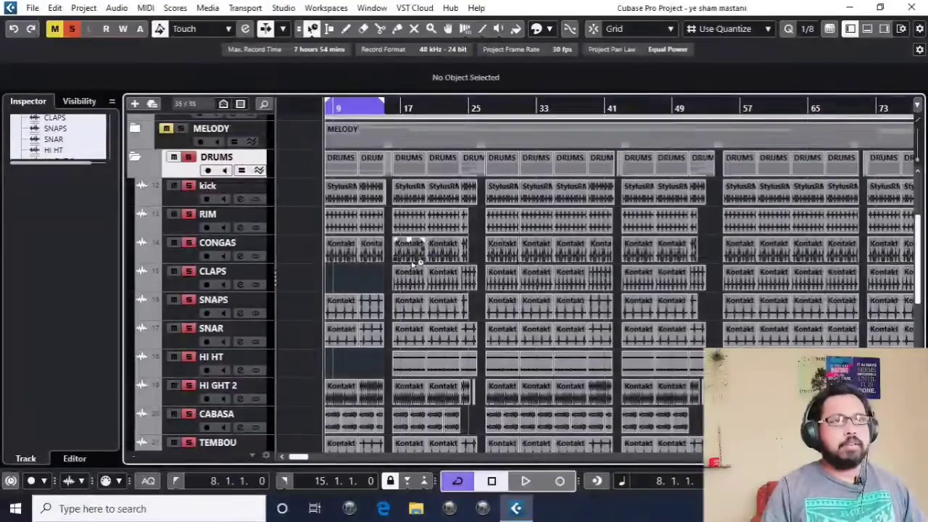
left_click_drag(394, 104, 396, 116)
key("h")
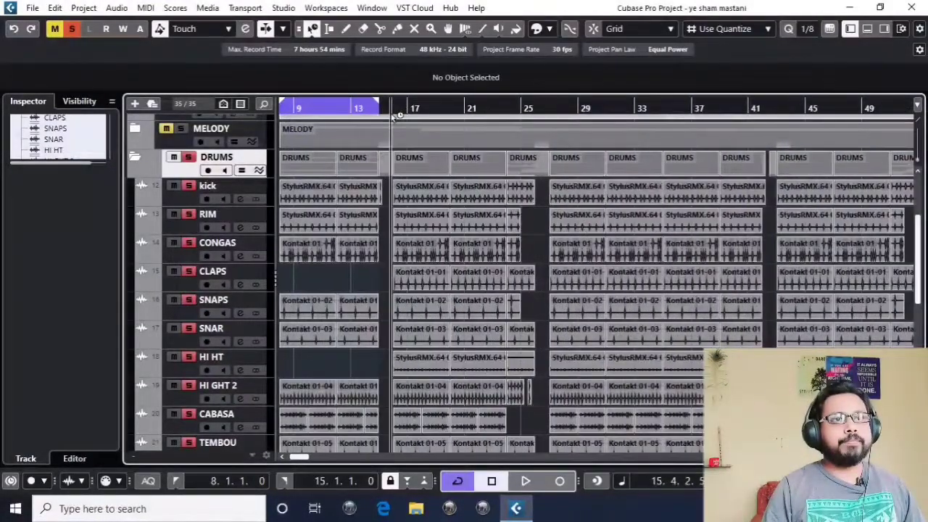
left_click(569, 253)
scroll(385, 167, "left", 2)
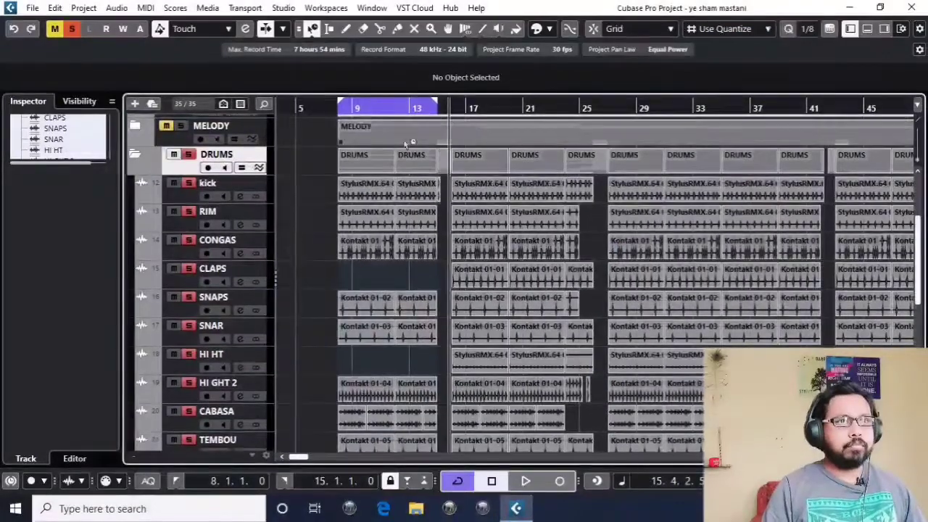
left_click(337, 108)
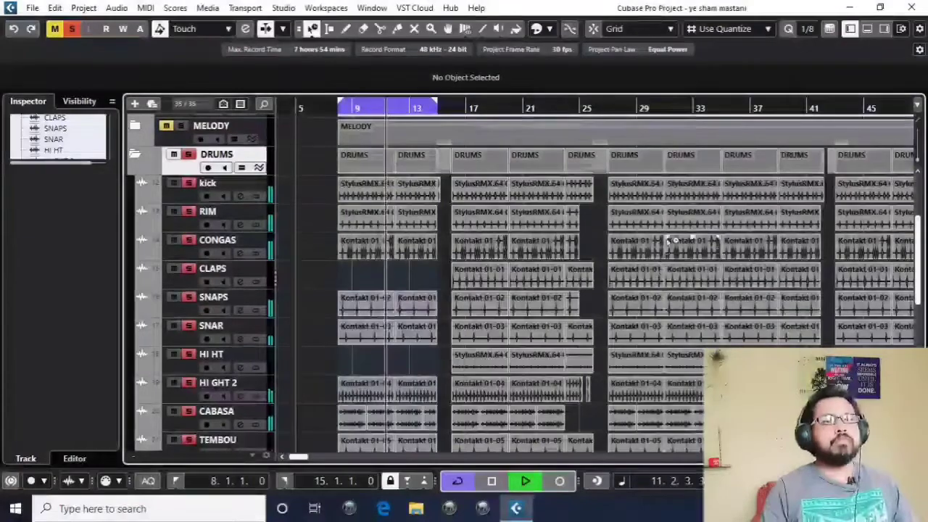
Review the drum tracks during playback, continue listening from just before bar 16, and stop playback
scroll(471, 261, "down", 5)
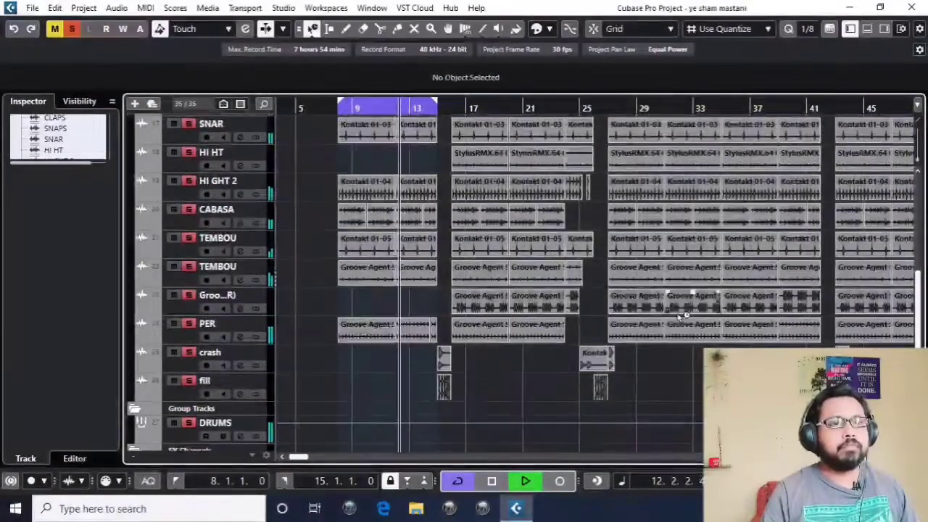
scroll(679, 316, "up", 5)
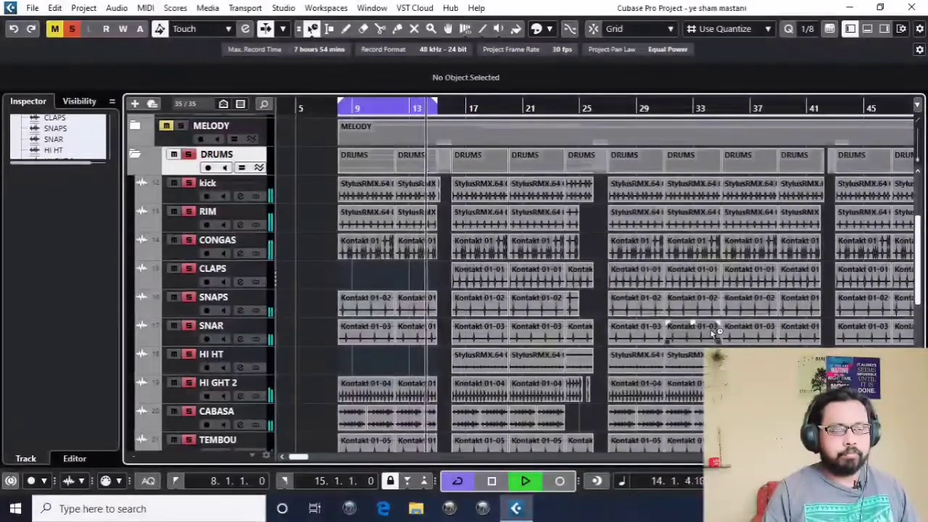
left_click(447, 101)
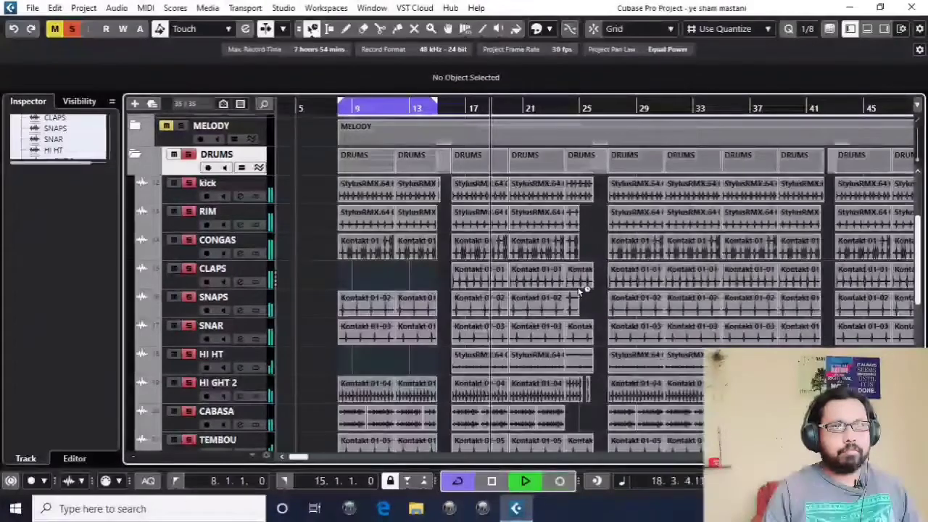
key("space")
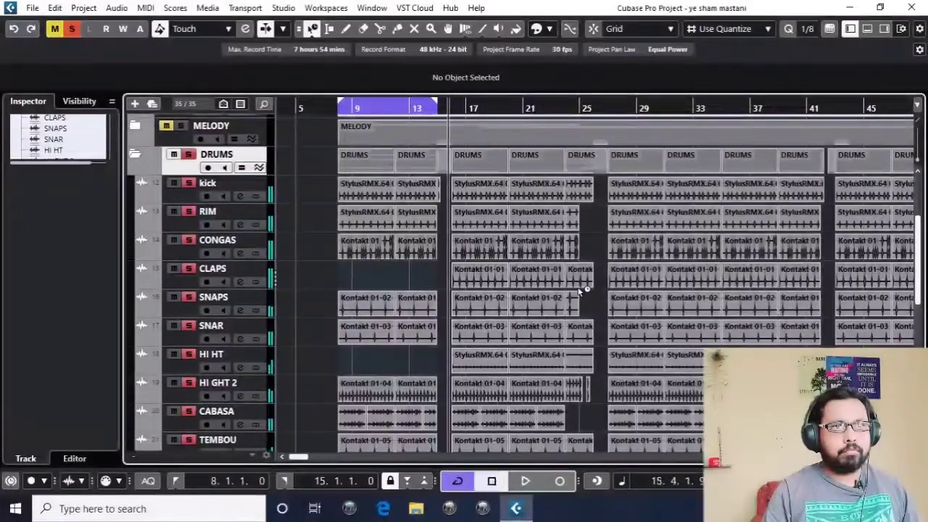
Select the RIM track, return the playhead to the start of bar 8, and unsolo the DRUMS folder
left_click(186, 230)
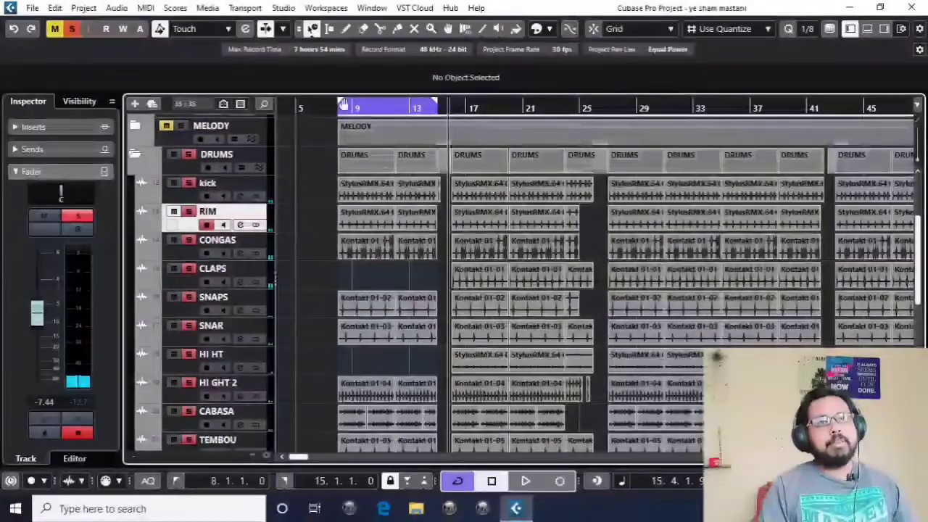
left_click_drag(338, 107, 344, 116)
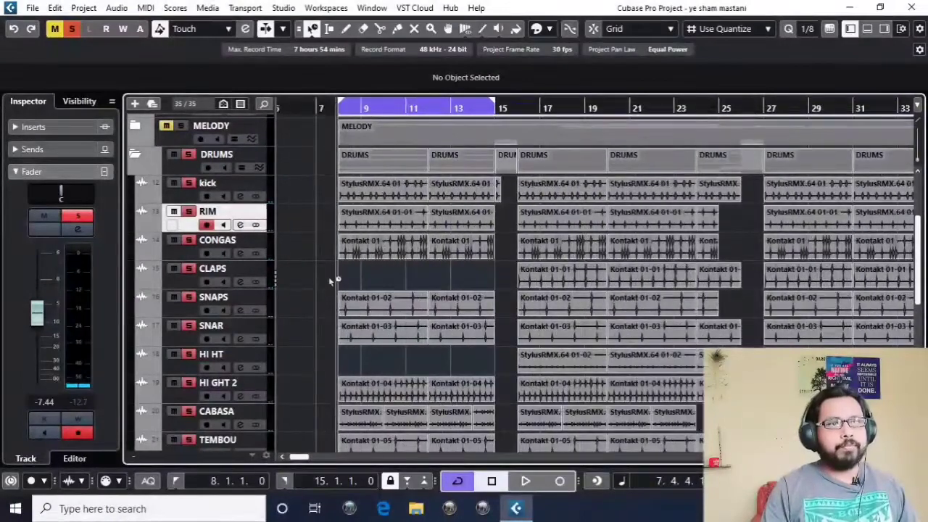
left_click(187, 155)
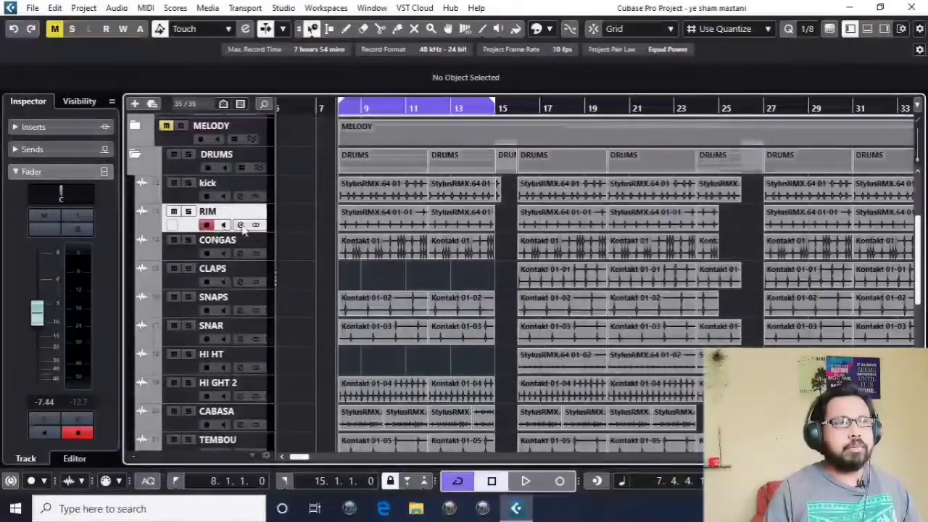
View the RIM track's channel settings and close them
left_click(187, 212)
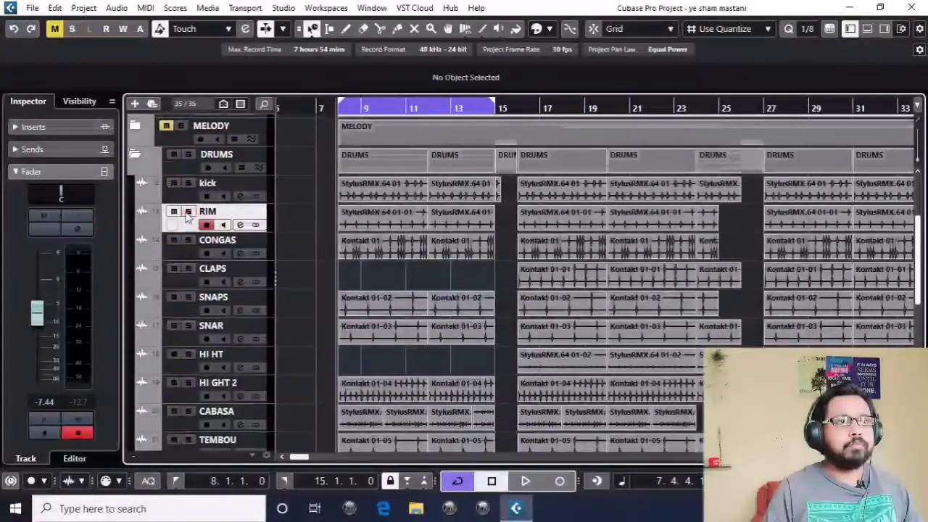
left_click(240, 225)
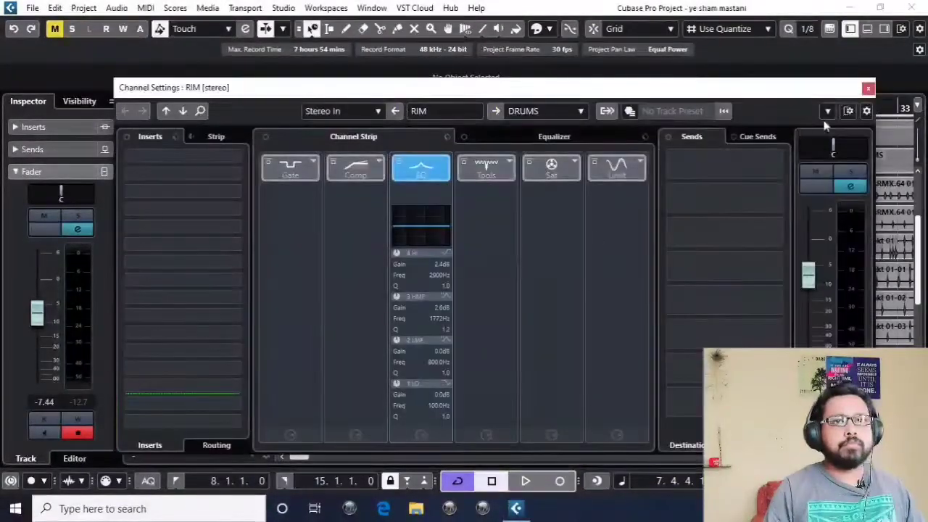
left_click(867, 90)
scroll(501, 303, "down", 5)
scroll(501, 304, "up", 7)
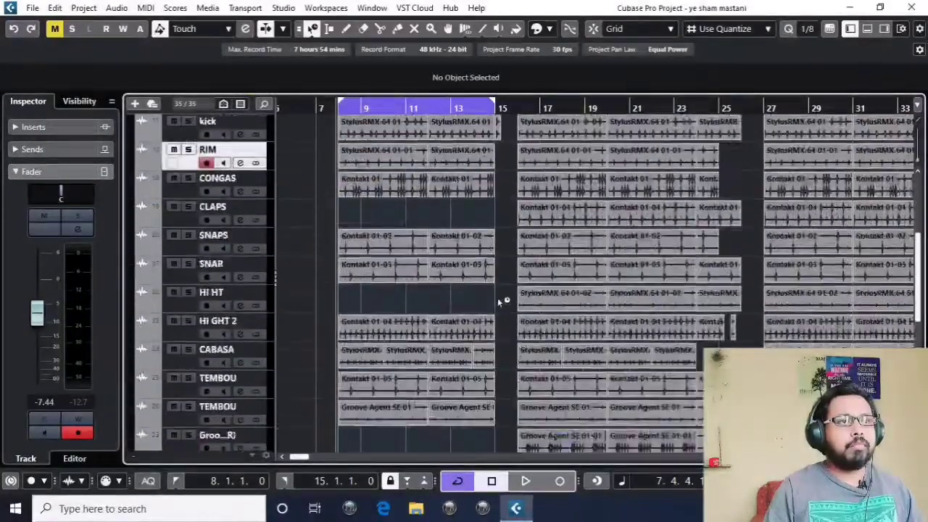
Select the kick track in the DRUMS folder, solo it and play it from bar 8
left_click(177, 304)
left_click(181, 333)
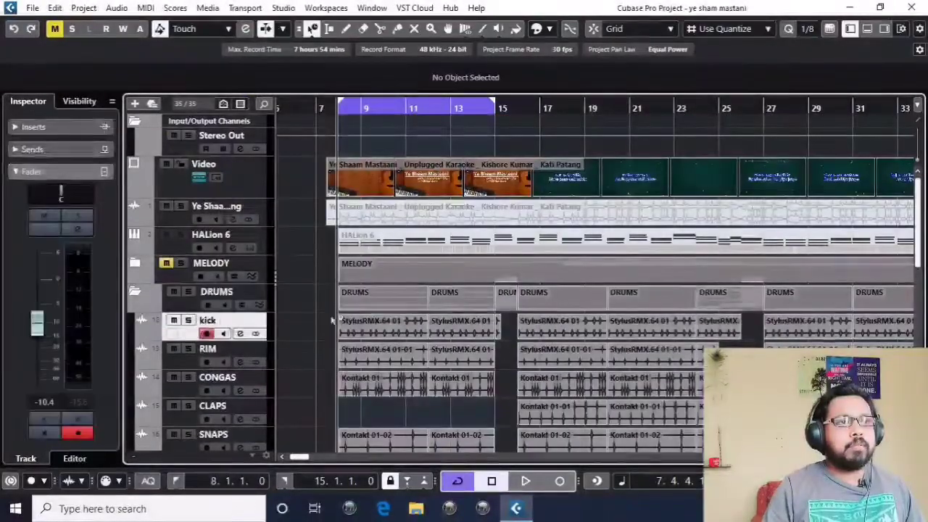
scroll(383, 306, "down", 5)
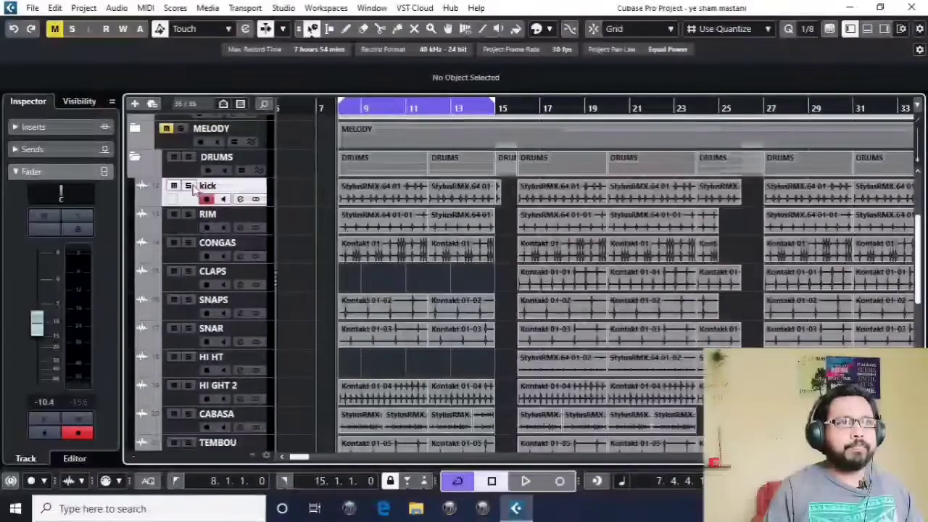
left_click(188, 186)
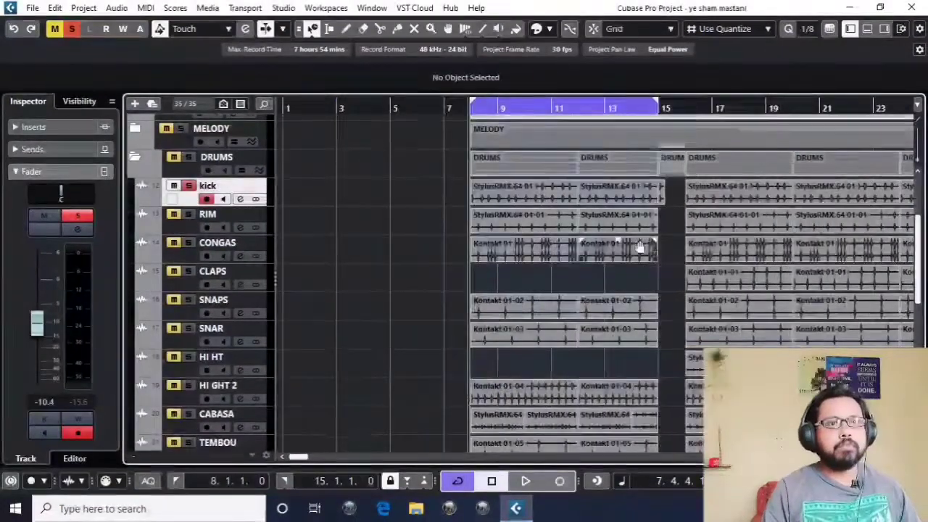
scroll(616, 236, "right", 3)
scroll(574, 239, "down", 1)
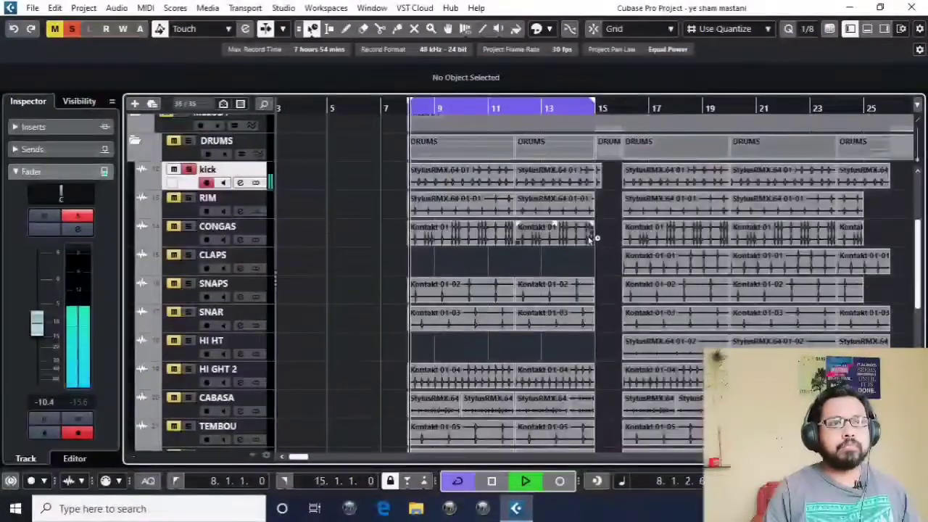
scroll(584, 240, "up", 1)
scroll(584, 239, "right", 1)
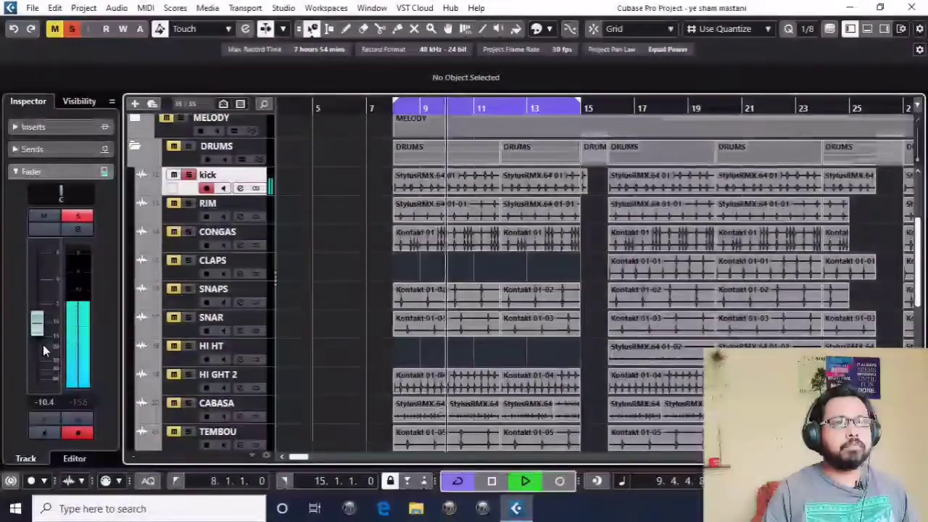
Open the kick's channel settings, show the full equalizer view, and stop playback
left_click(240, 189)
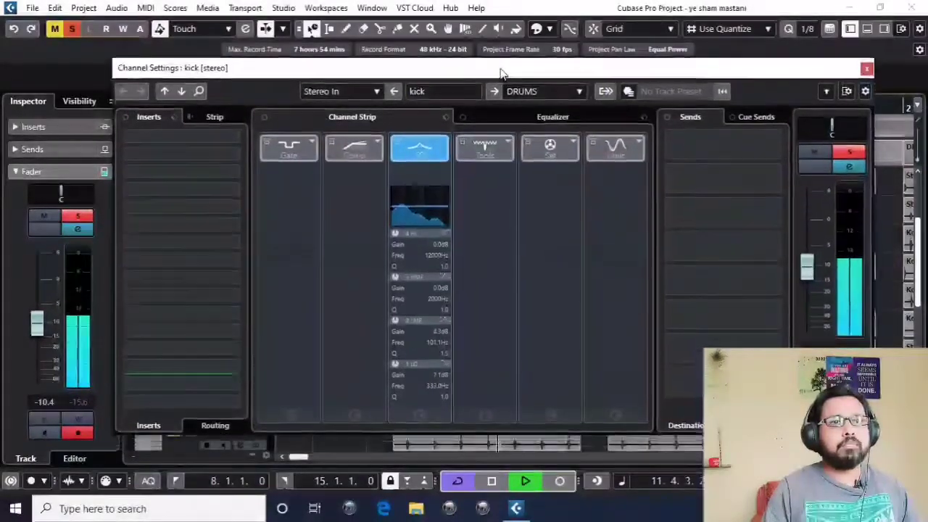
left_click(484, 116)
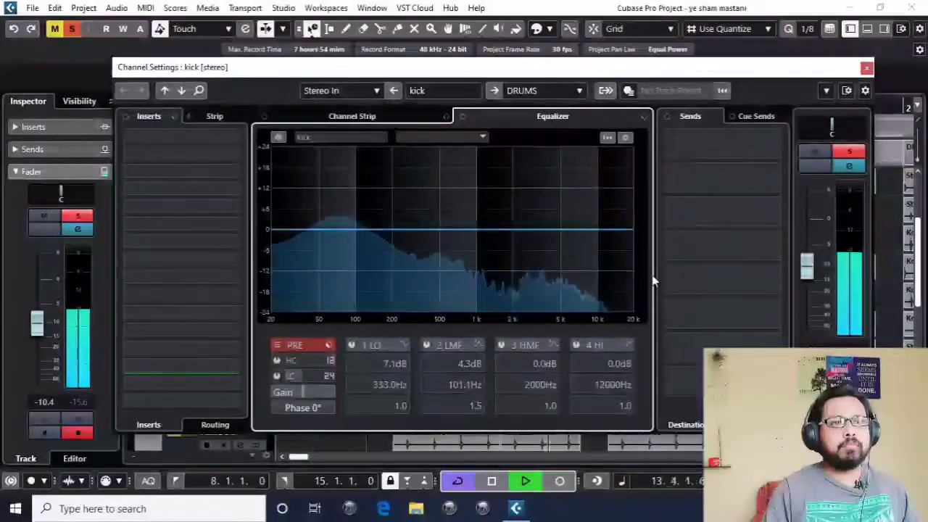
key("space")
Enable the kick's low-cut filter and sweep its frequency between about 80 Hz and 50 Hz during playback
left_click(277, 376)
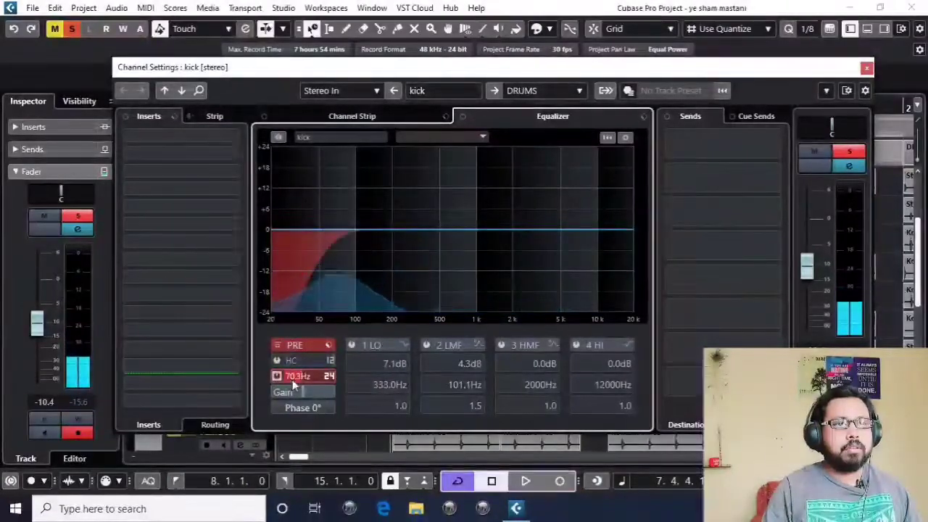
scroll(298, 377, "down", 8)
key("space")
scroll(299, 376, "up", 9)
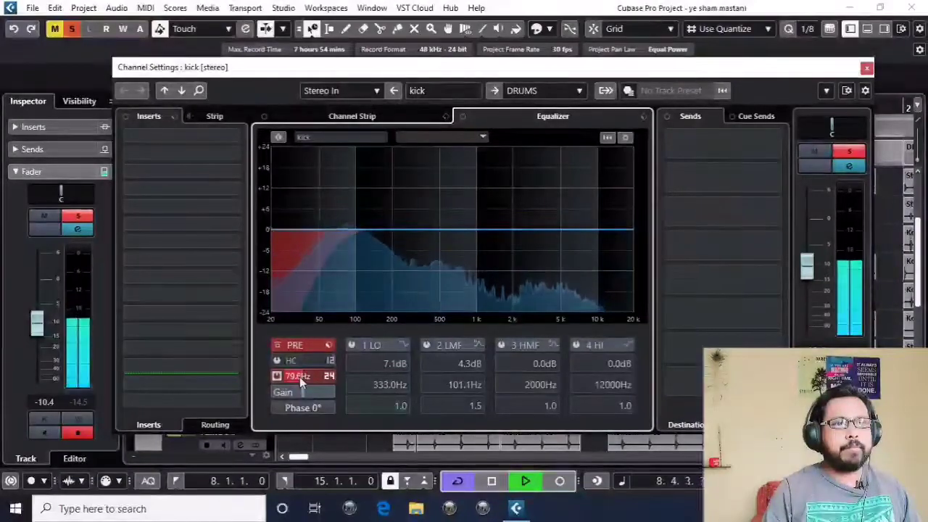
scroll(291, 377, "down", 8)
scroll(293, 379, "down", 2)
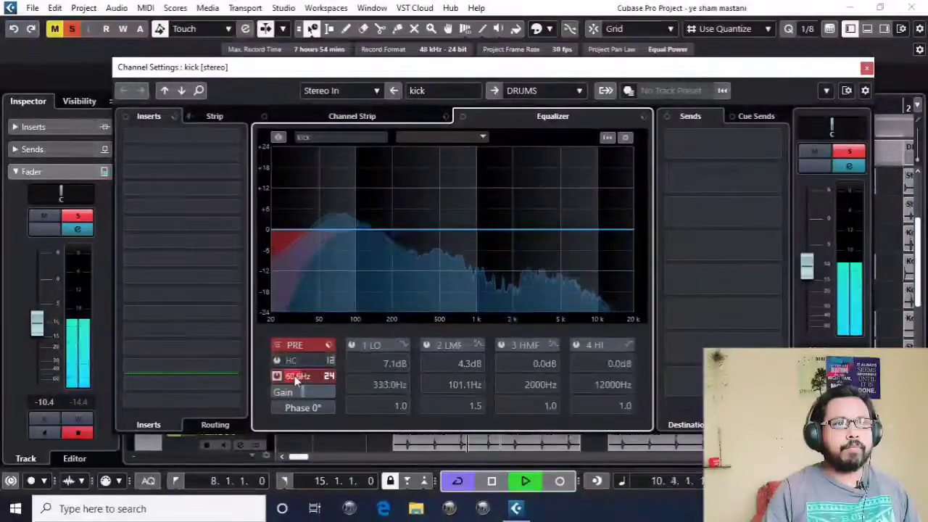
Raise the kick's low-cut frequency to 77.5 Hz, lower it slightly while listening, and stop playback
scroll(295, 375, "up", 6)
key("space")
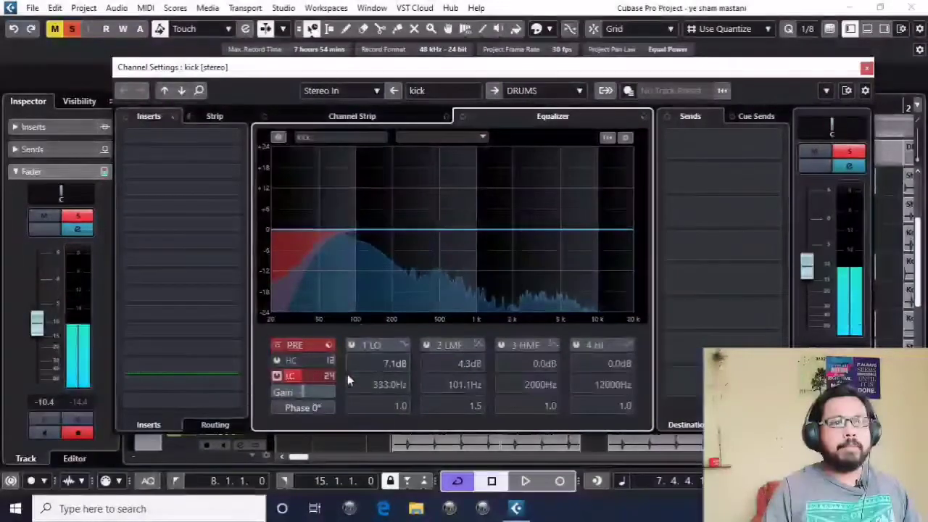
scroll(300, 379, "up", 3)
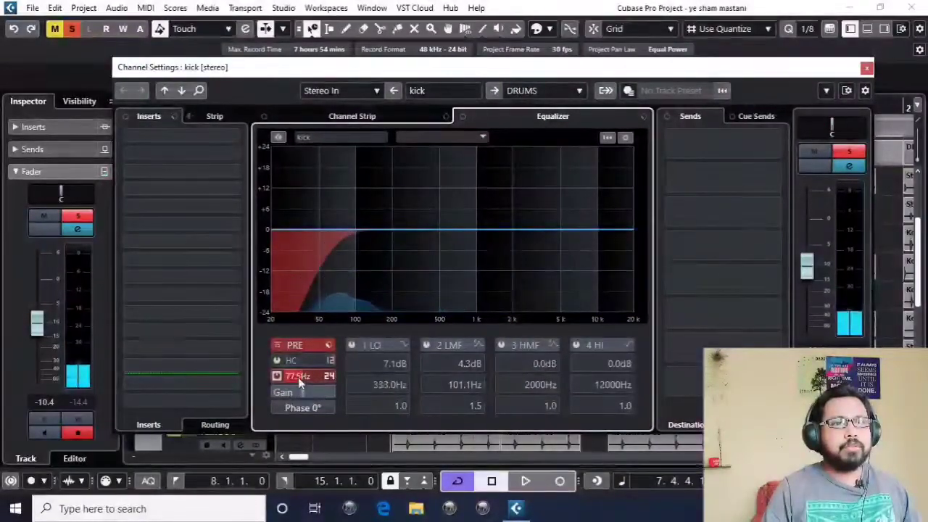
key("space")
scroll(298, 377, "down", 2)
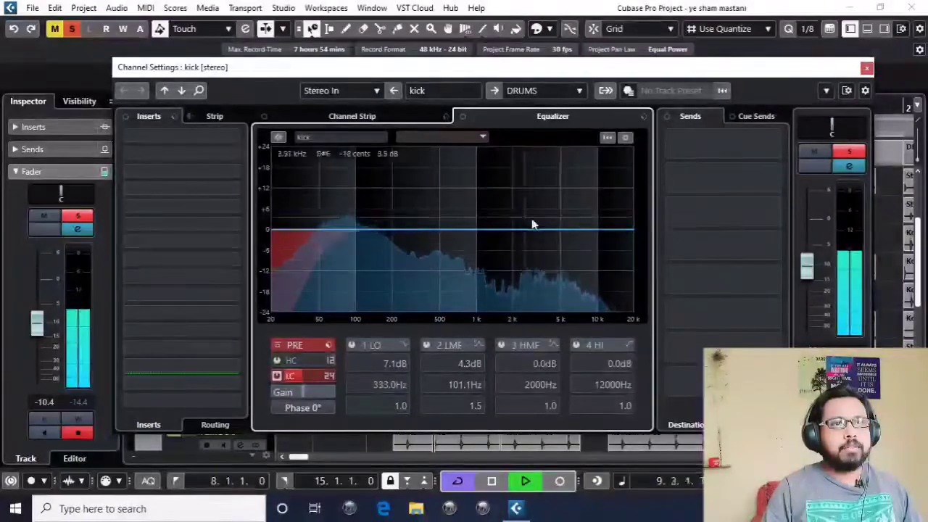
left_click_drag(475, 72, 443, 96)
key("space")
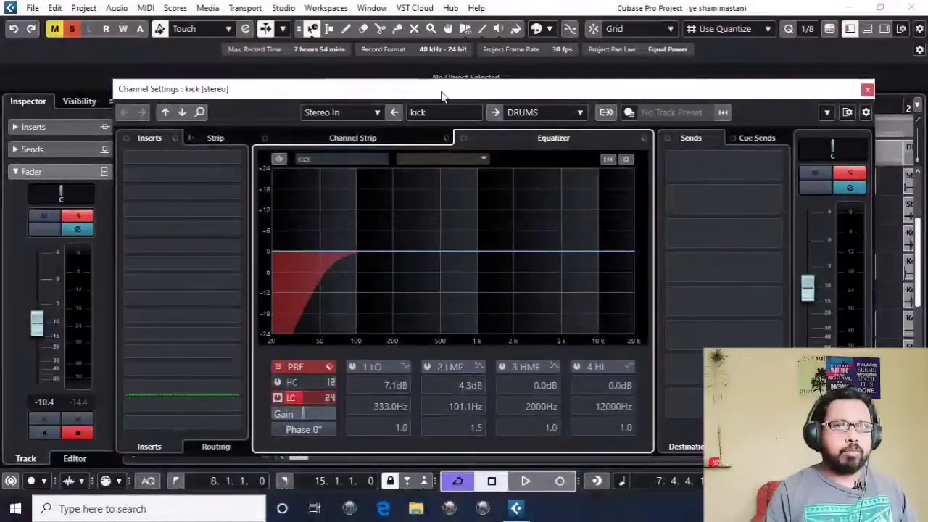
Enable the kick's low EQ band at 7.5 dB and 240.8 Hz, and switch off the low-cut filter
left_click_drag(444, 94, 449, 87)
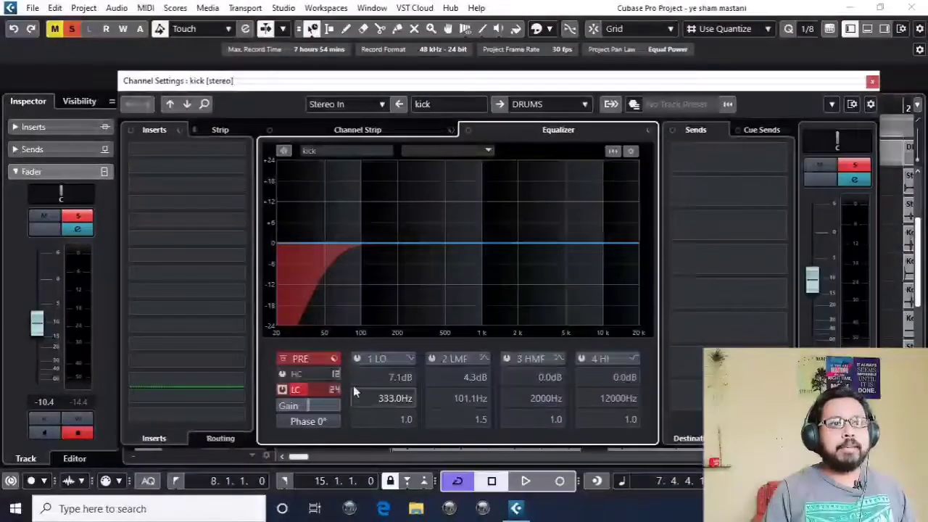
left_click(357, 359)
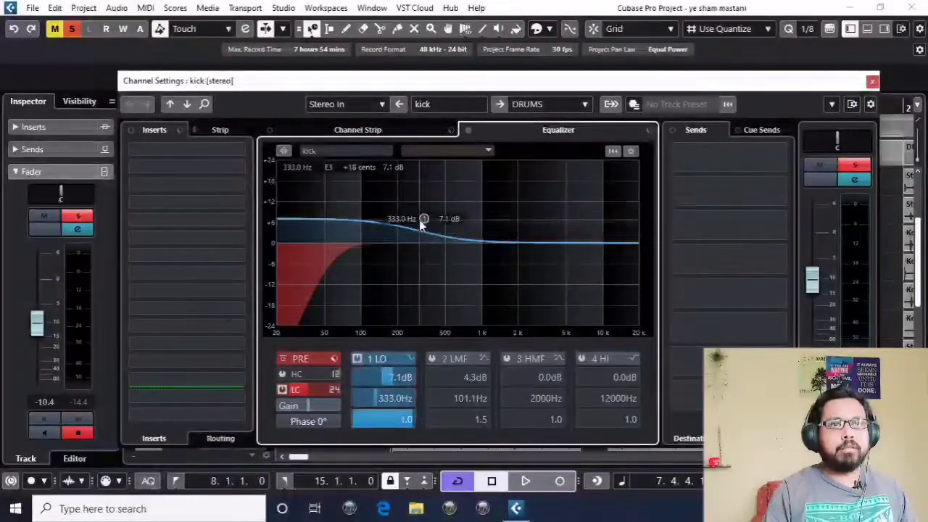
left_click_drag(420, 224, 386, 227)
left_click(282, 391)
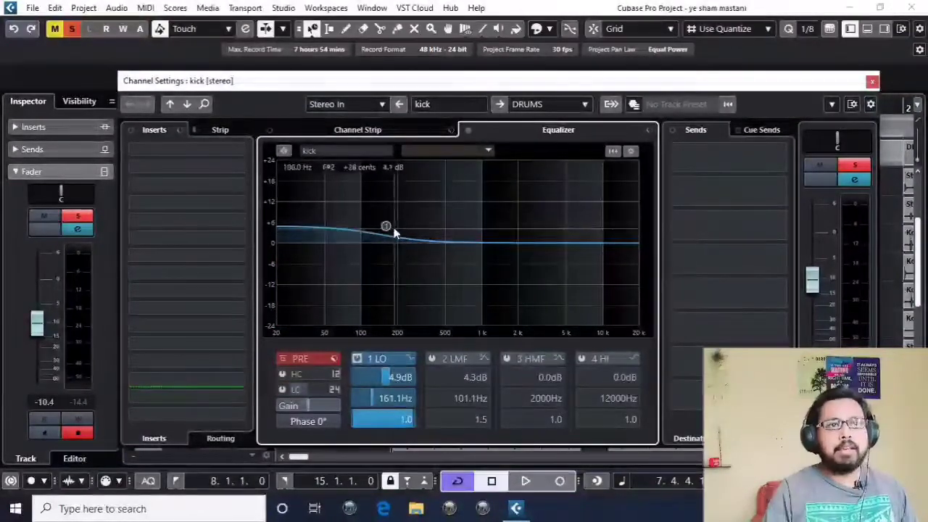
left_click_drag(389, 227, 407, 219)
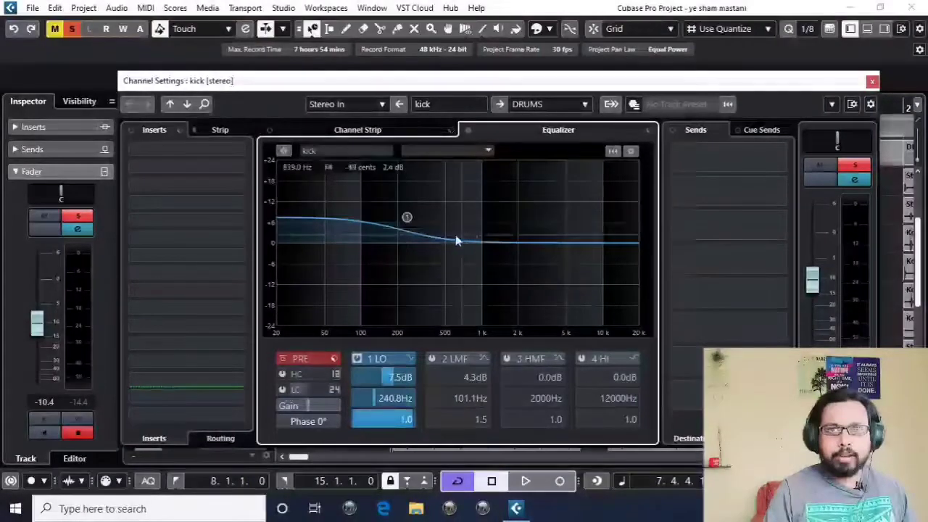
Try the kick's low EQ band at 14.0 dB and 316.2 Hz during playback, and switch the band off
mouse_move(407, 216)
left_mouse_down()
mouse_move(416, 222)
mouse_move(405, 221)
left_mouse_up()
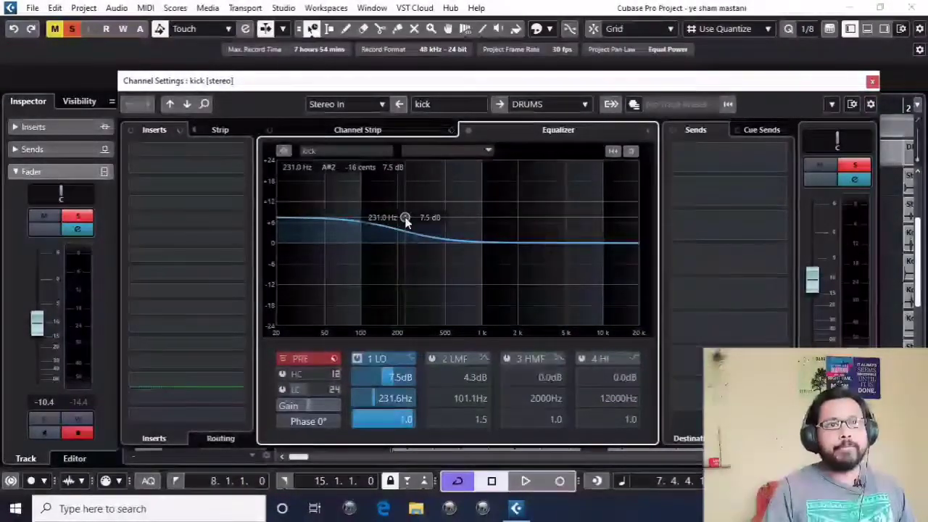
left_click_drag(406, 221, 421, 195)
key("space")
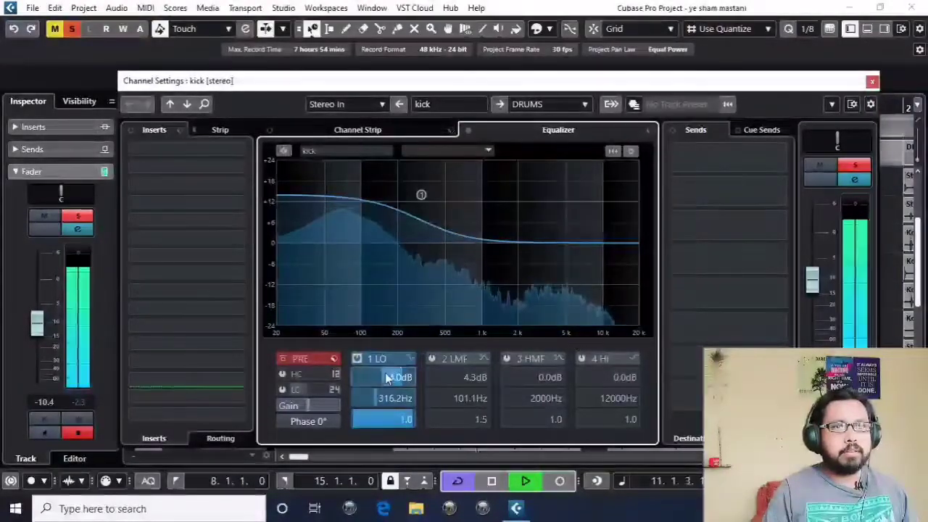
left_click(356, 358)
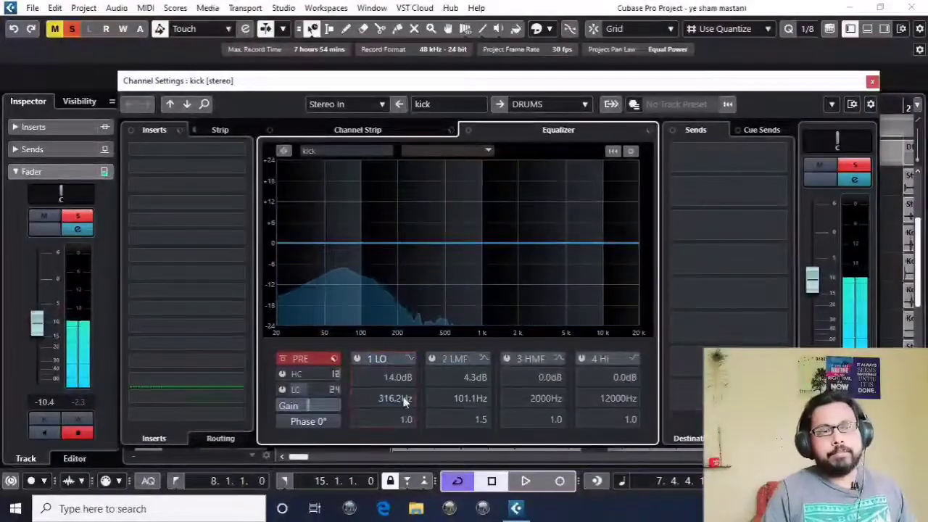
Re-enable the kick's low-cut filter, sweep it up to 100 Hz and down to 61.0 Hz during playback, and stop
left_click(282, 390)
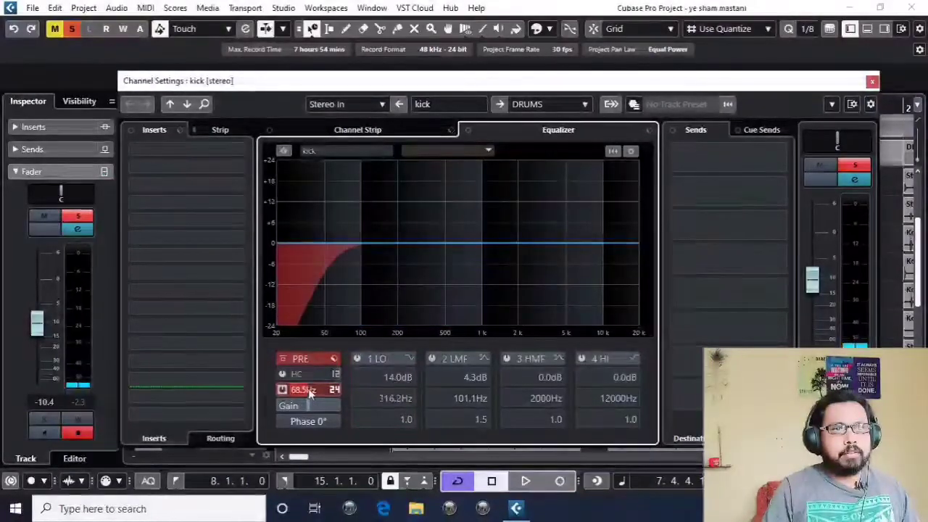
scroll(314, 391, "up", 3)
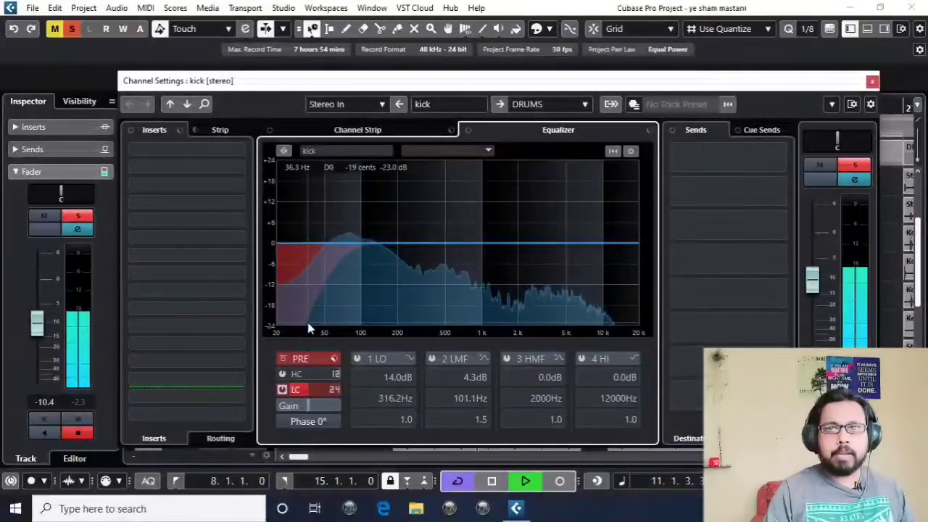
mouse_move(314, 391)
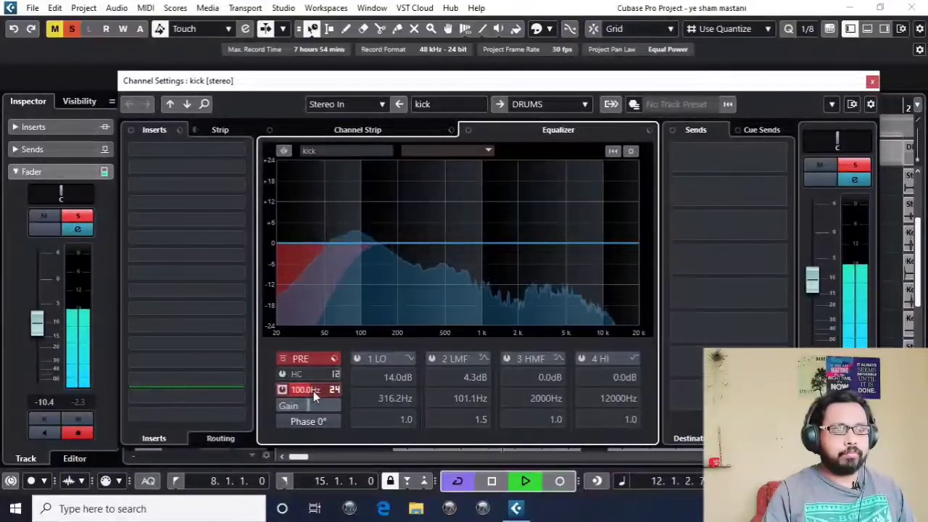
scroll(313, 391, "down", 4)
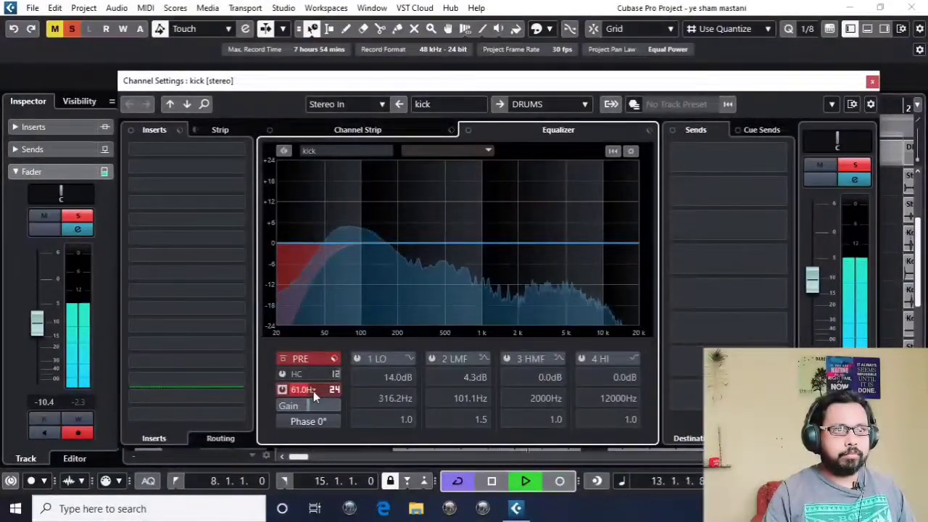
key("space")
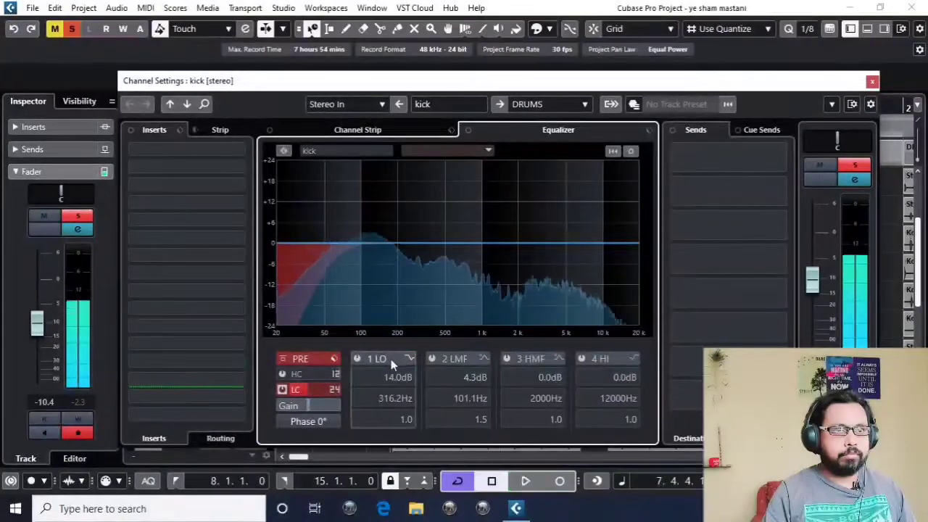
Enable the kick's low-mid EQ band and set it to 4.5 dB at 99.8 Hz during playback
left_click(431, 359)
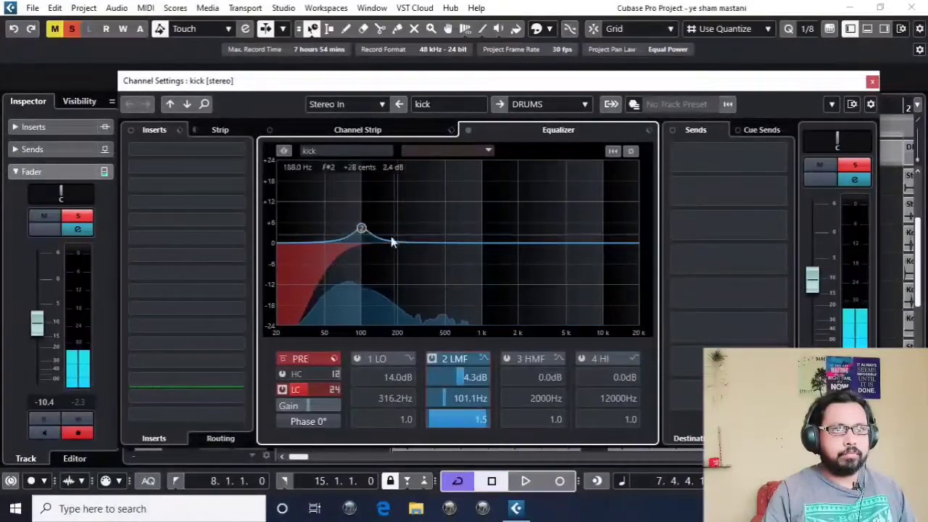
key("space")
mouse_move(363, 228)
left_mouse_down()
mouse_move(455, 224)
mouse_move(361, 230)
left_mouse_up()
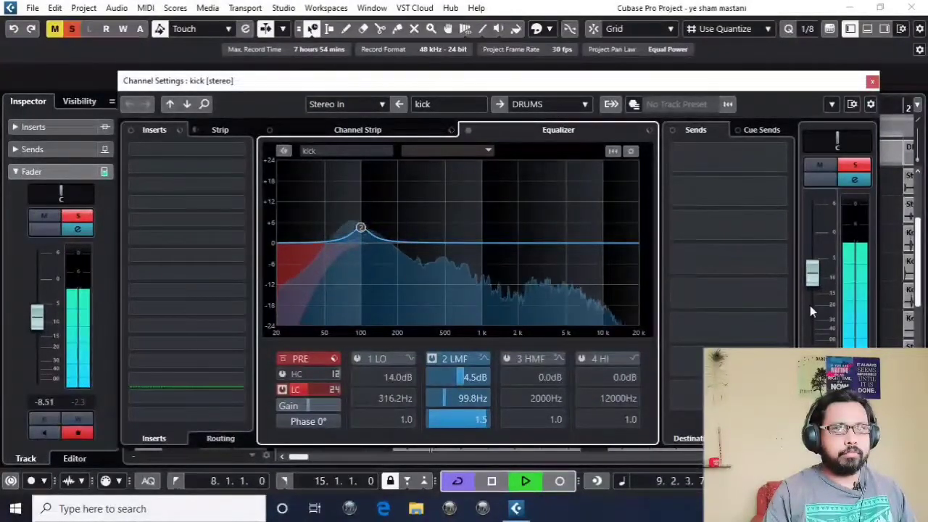
Set the kick's fader to -9.59 dB and shift its low-mid EQ band to 4.3 dB at 122.8 Hz
left_click_drag(810, 305, 810, 298)
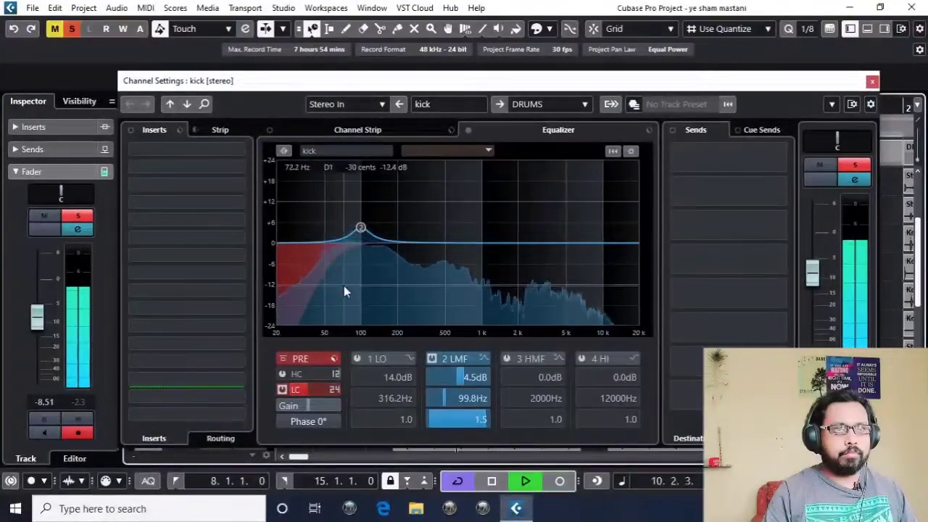
scroll(811, 296, "down", 2)
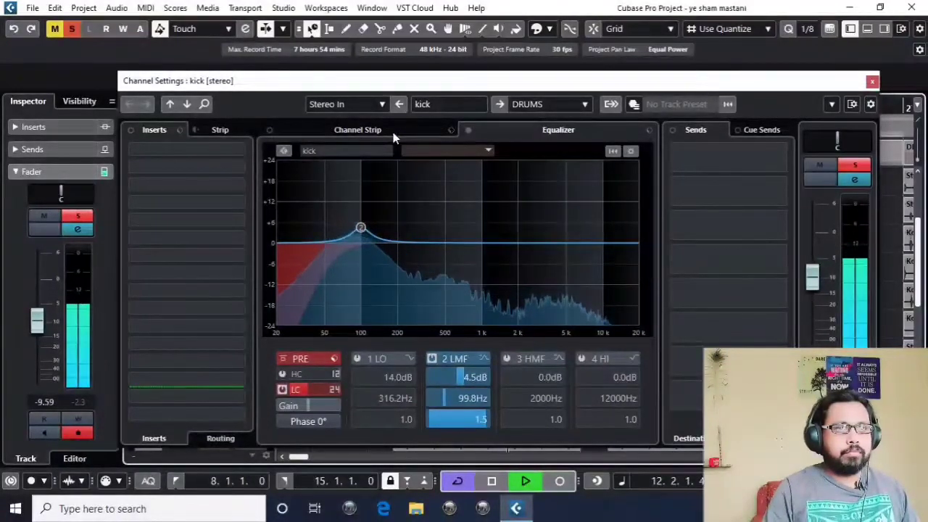
mouse_move(363, 229)
mouse_move(362, 229)
left_mouse_down()
mouse_move(341, 227)
mouse_move(373, 232)
left_mouse_up()
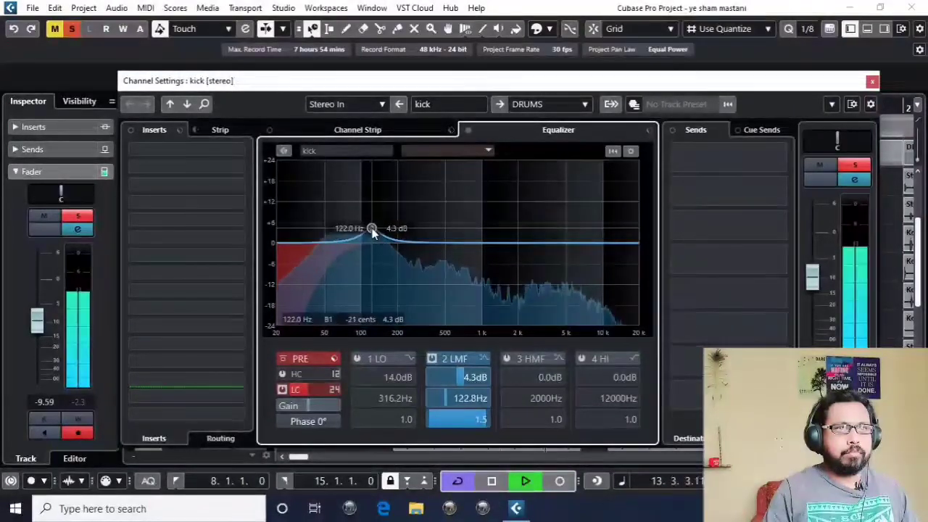
Load the VintageCompressor in the kick's channel strip and open its full view
left_click(372, 130)
left_click(383, 156)
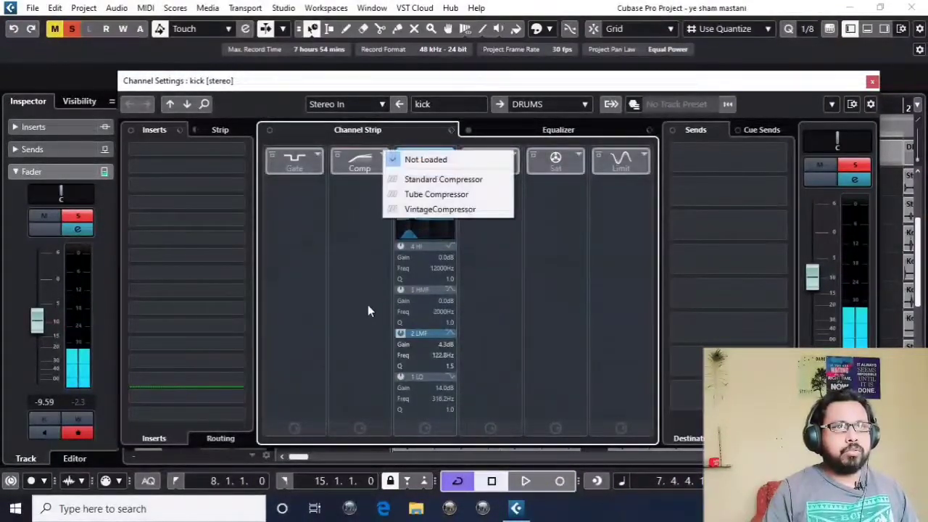
left_click(435, 209)
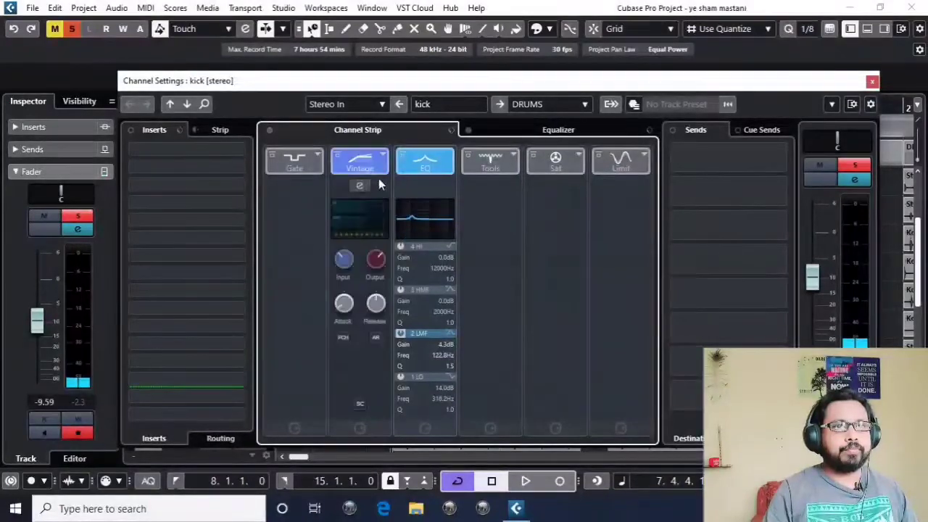
left_click(373, 195)
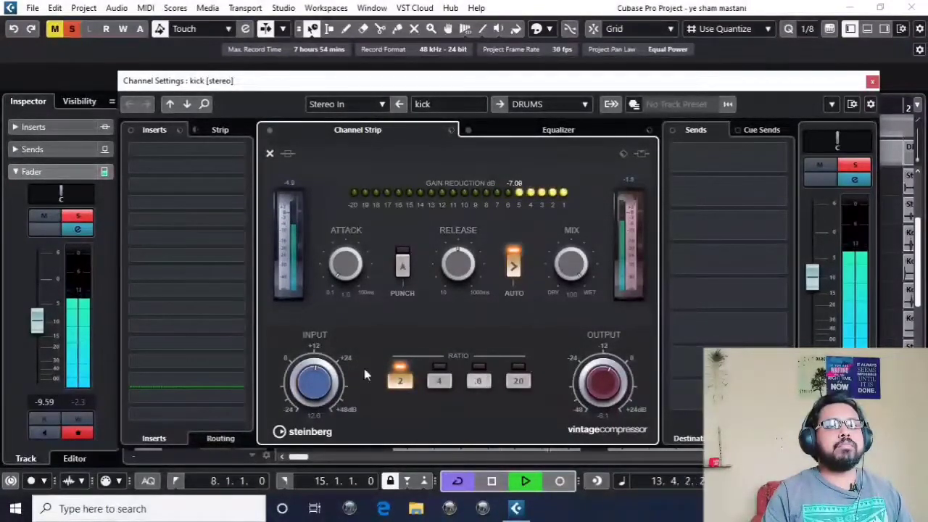
Set the kick compressor's input to about 15.5 dB and its output to about -7.5 dB while listening, and stop playback
key("space")
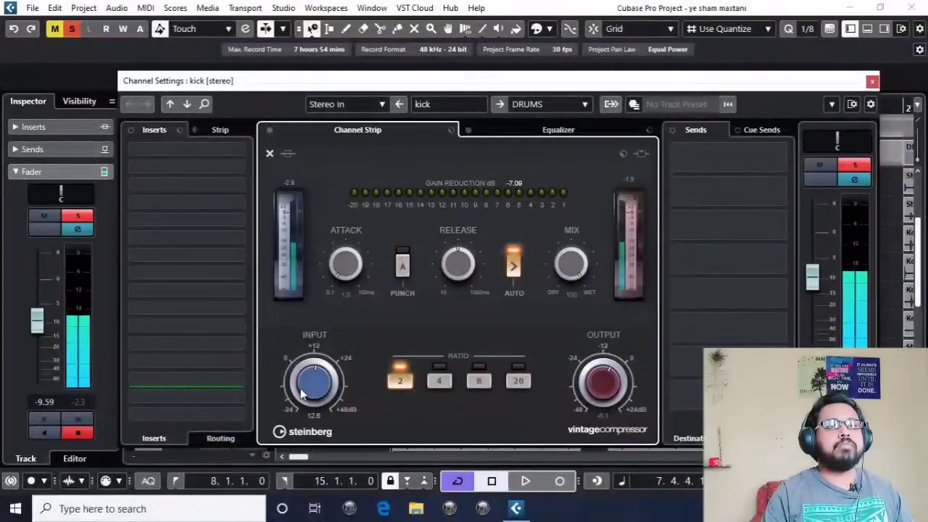
key("space")
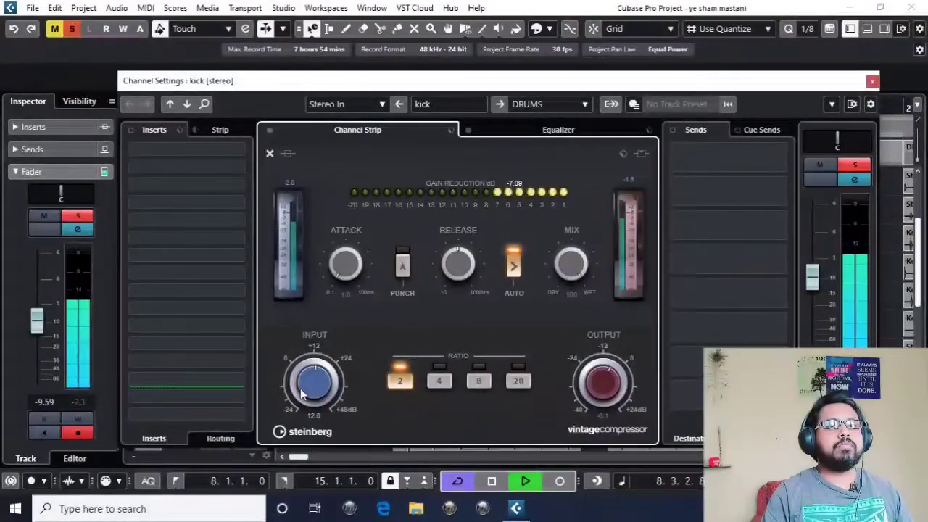
left_click_drag(303, 391, 303, 388)
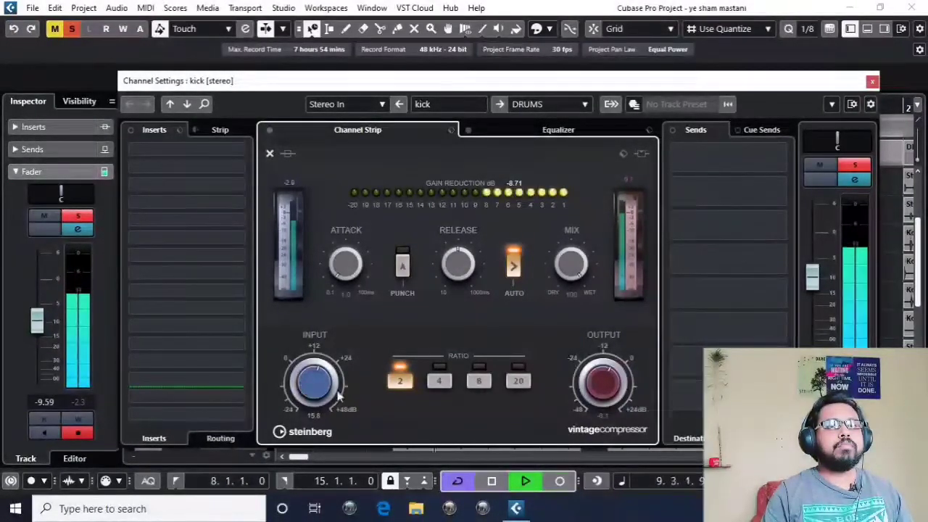
left_click_drag(625, 390, 627, 392)
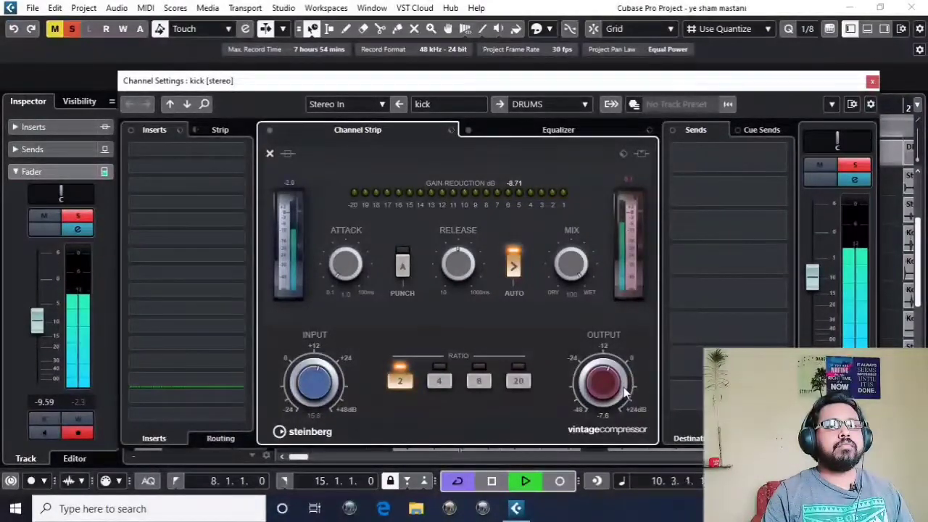
key("space")
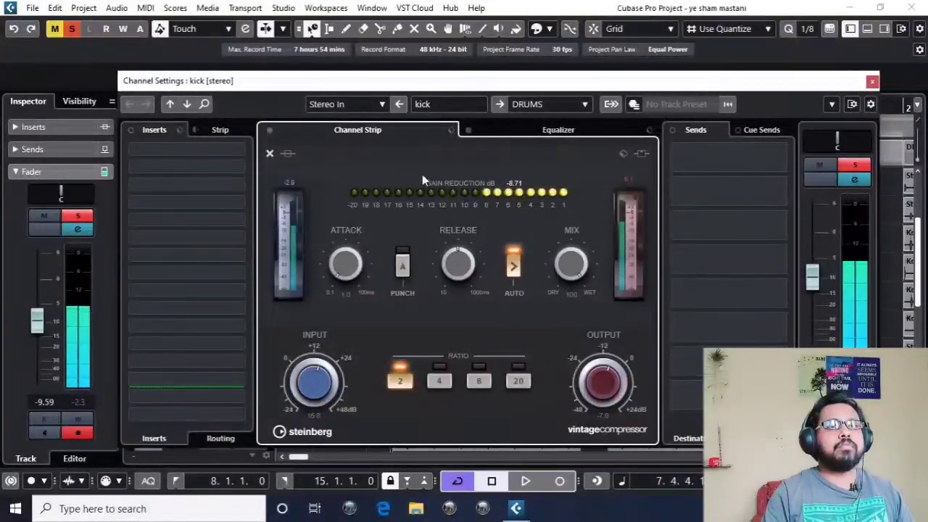
Compare the kick with its equalizer and channel strip bypassed and active during playback, and close its channel settings
left_click(488, 132)
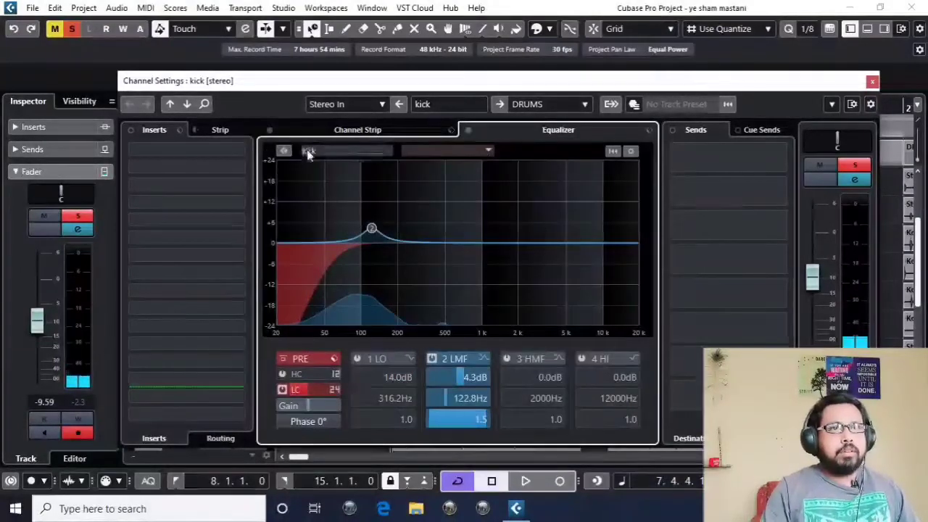
left_click(468, 130)
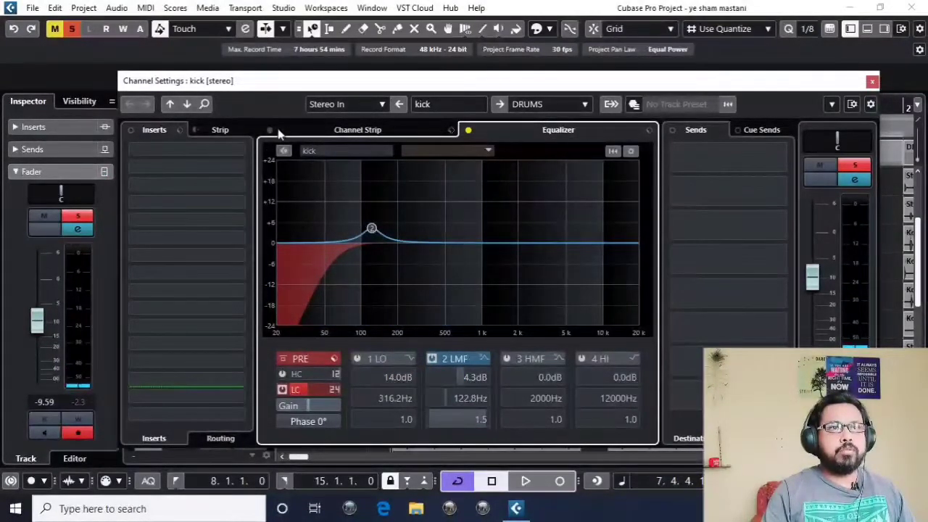
left_click(351, 131)
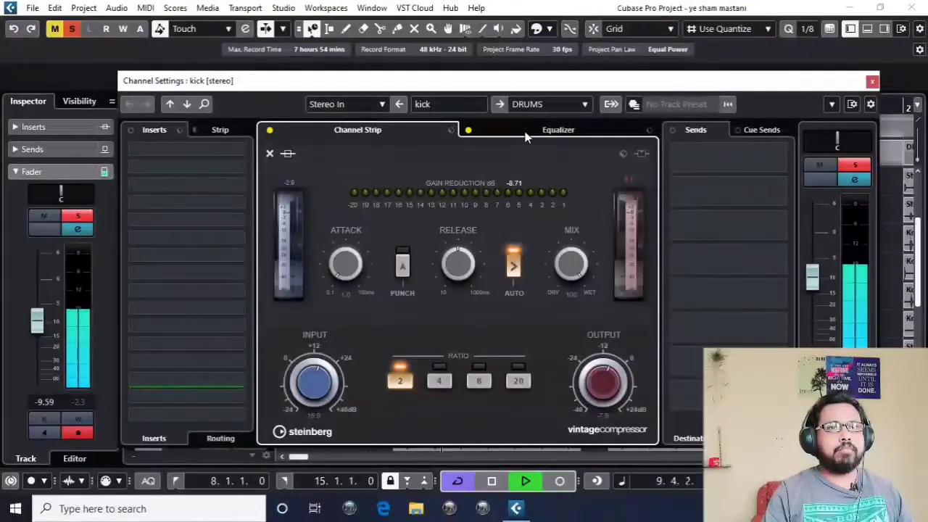
key("space")
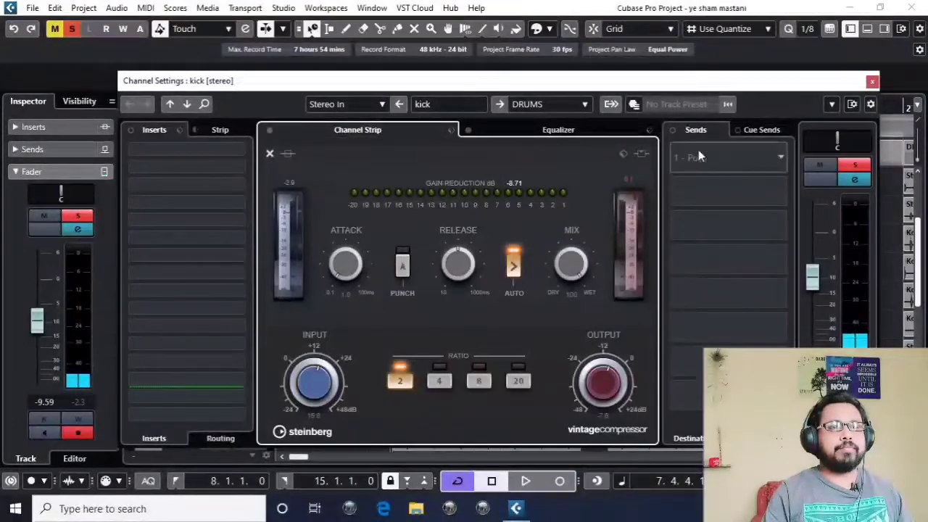
key("space")
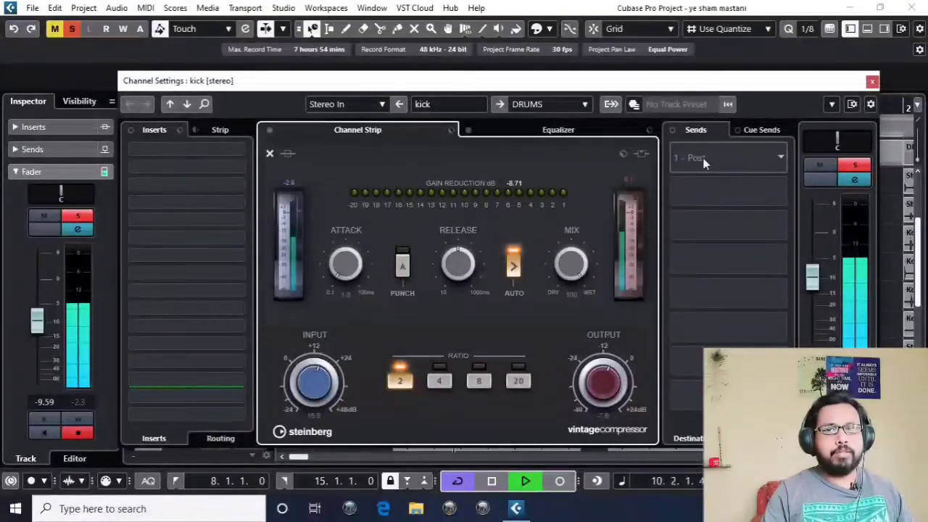
left_click(581, 133)
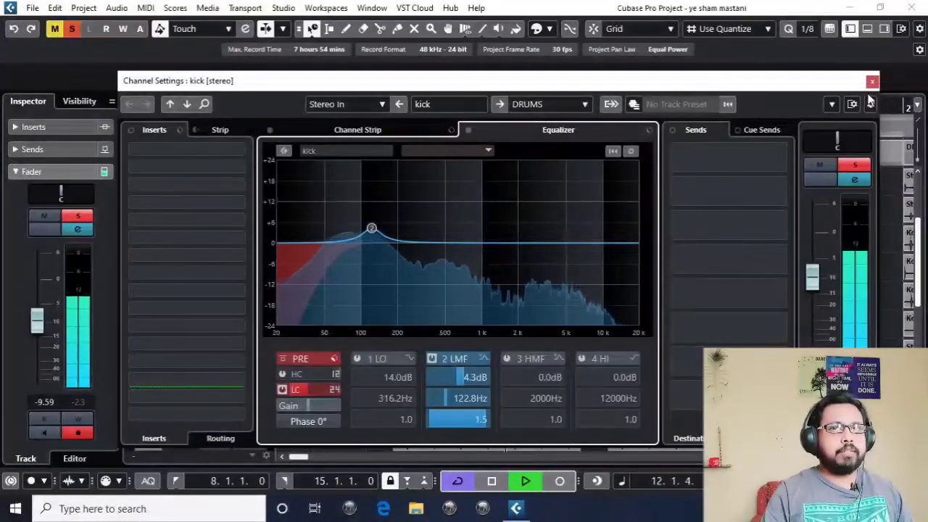
key("space")
key("e")
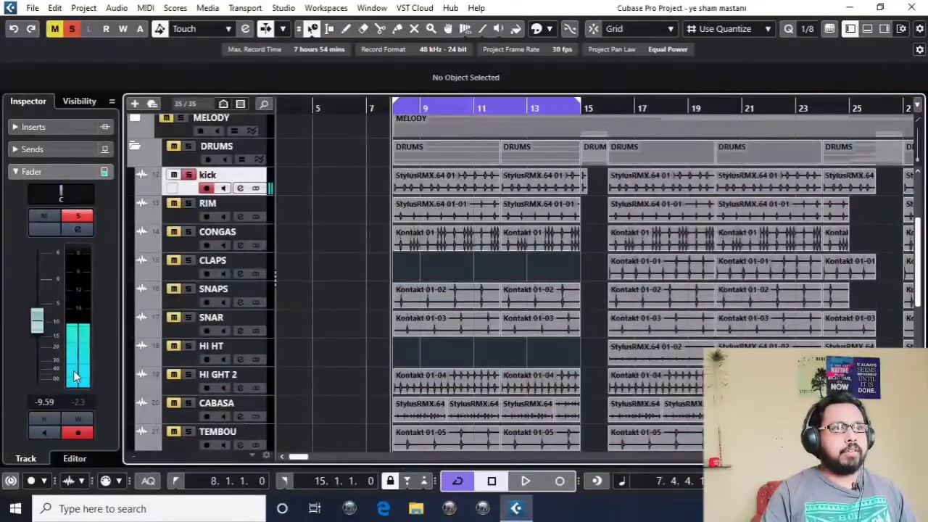
Solo the RIM track alongside the kick and raise its fader to -4.06 dB during playback
left_click(222, 218)
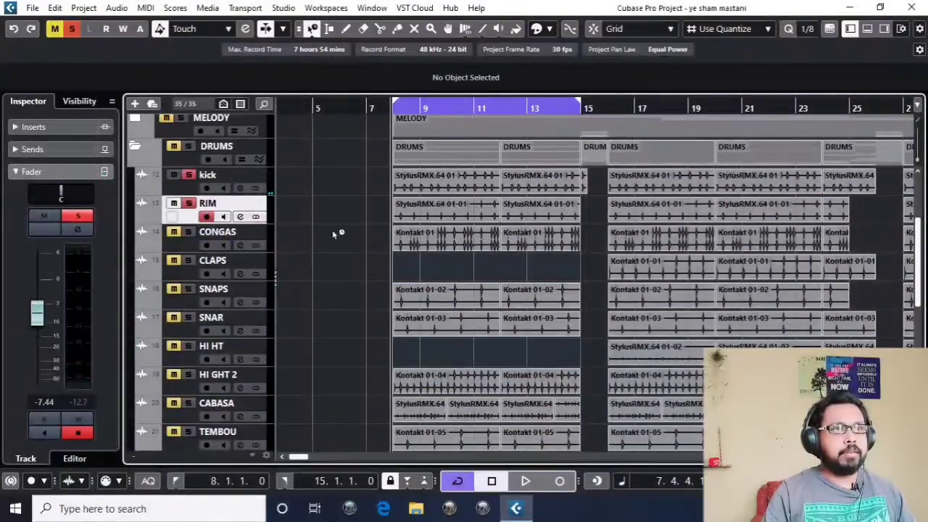
key("space")
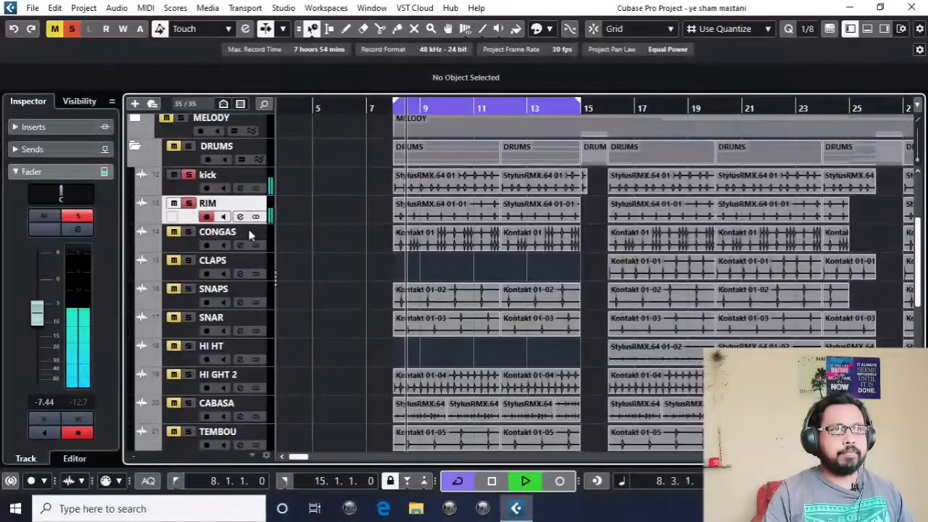
scroll(34, 332, "up", 2)
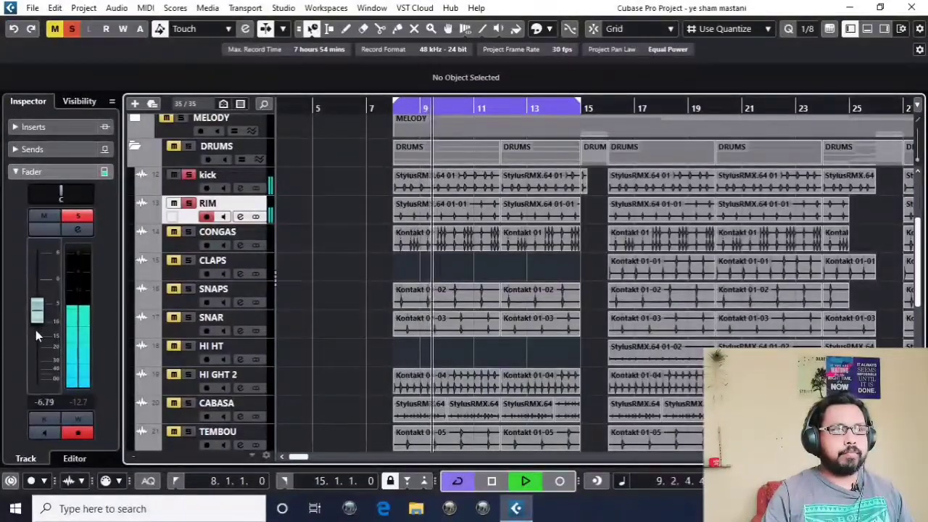
scroll(36, 332, "up", 4)
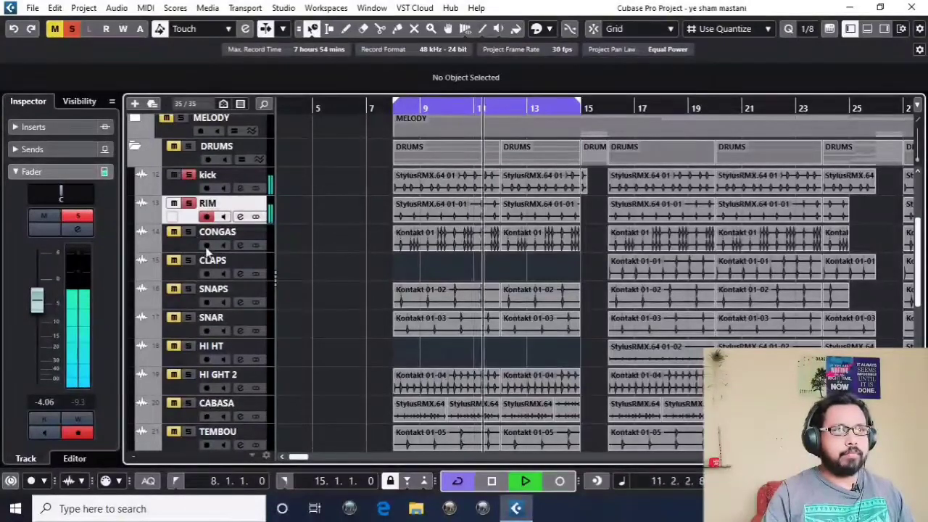
Open the RIM's channel settings, enable its low-cut filter at 308.2 Hz, and play the loop
left_click(241, 218)
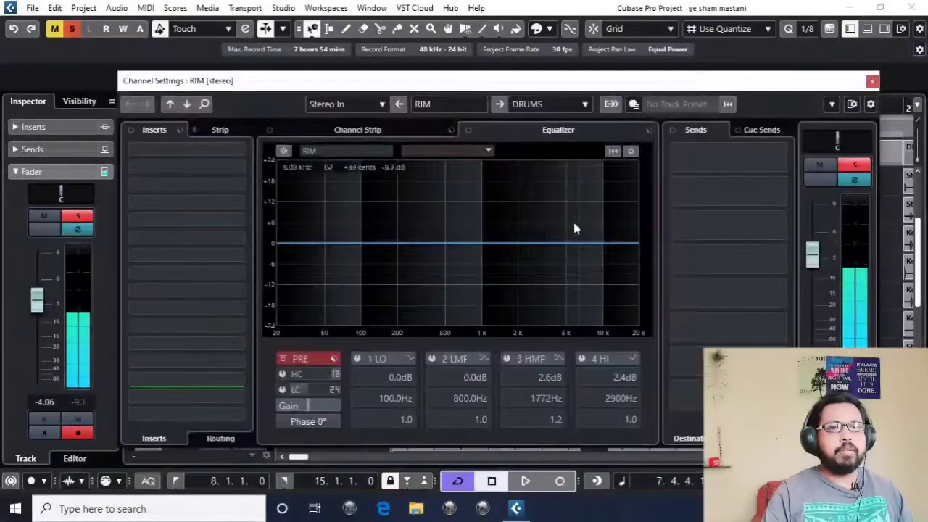
left_click_drag(491, 81, 515, 64)
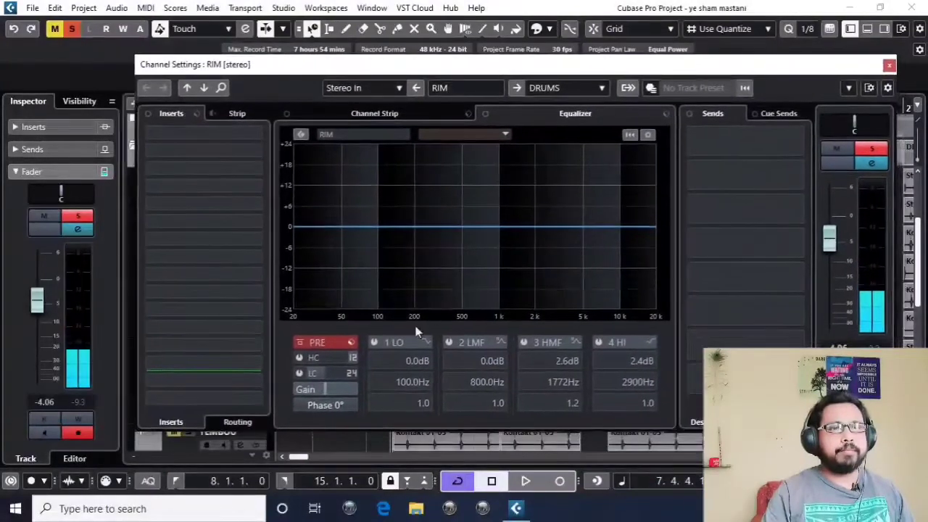
left_click(299, 373)
scroll(322, 373, "up", 5)
key("space")
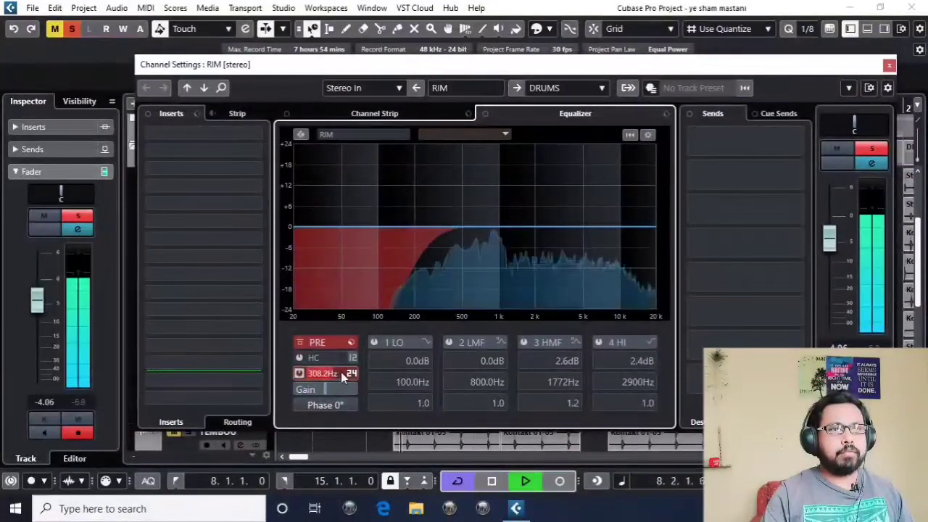
Lower the RIM's low-cut filter to 69.0 Hz, enable its high-cut filter, and play the loop
scroll(341, 372, "down", 5)
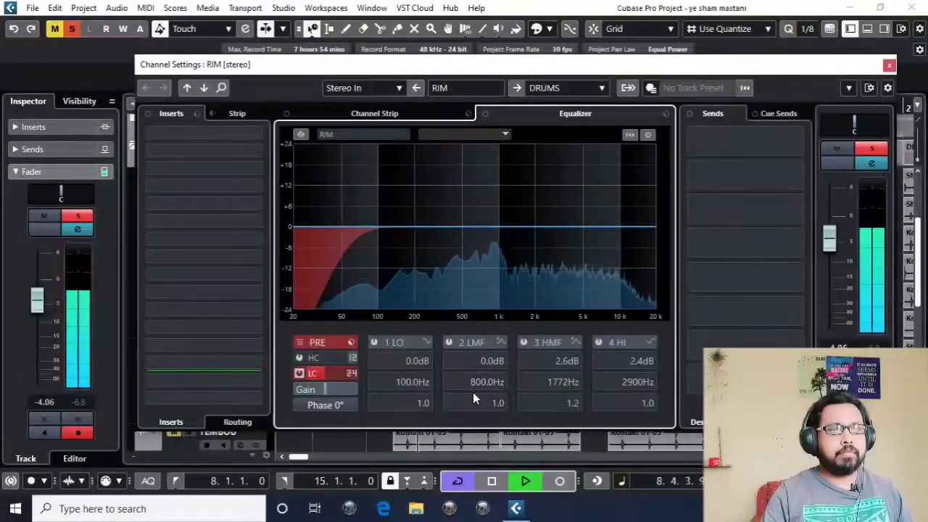
key("space")
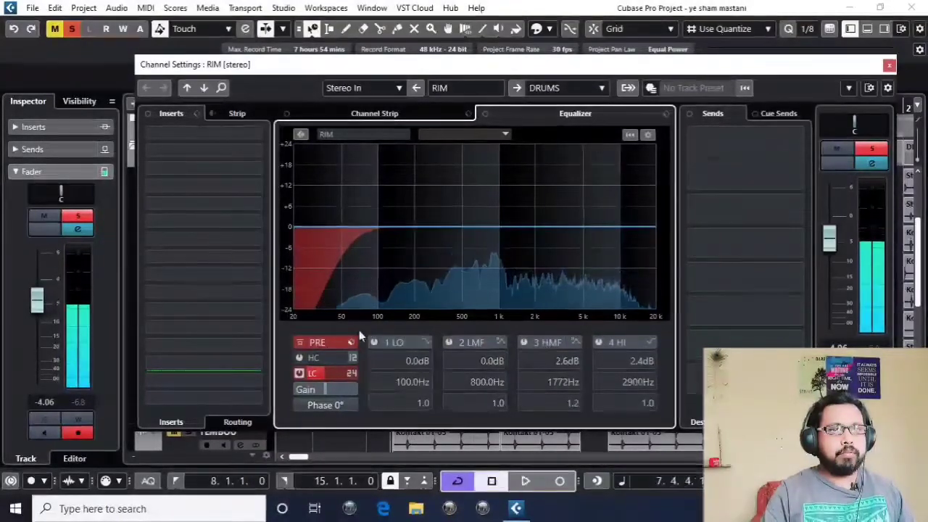
left_click(299, 358)
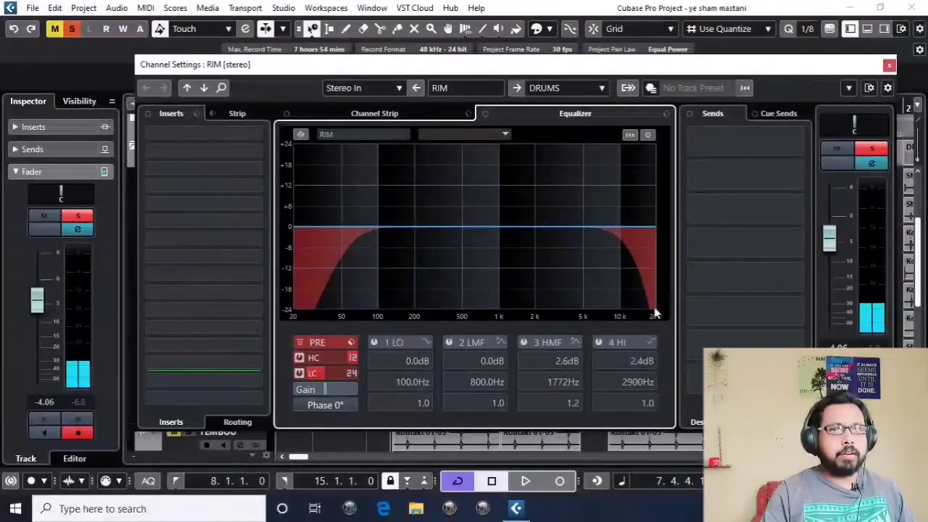
scroll(351, 360, "up", 2)
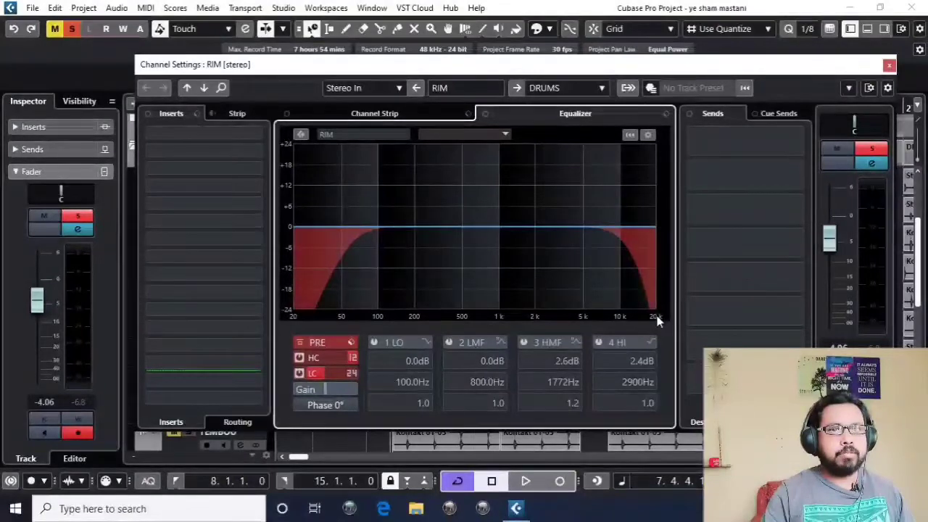
key("space")
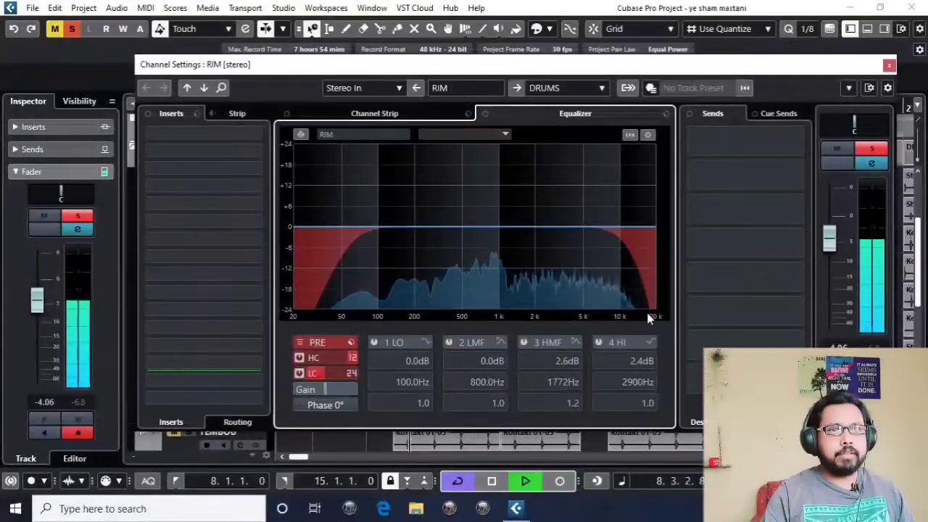
Compare the RIM with its high-cut and low-cut filters off and on during playback
left_click(299, 358)
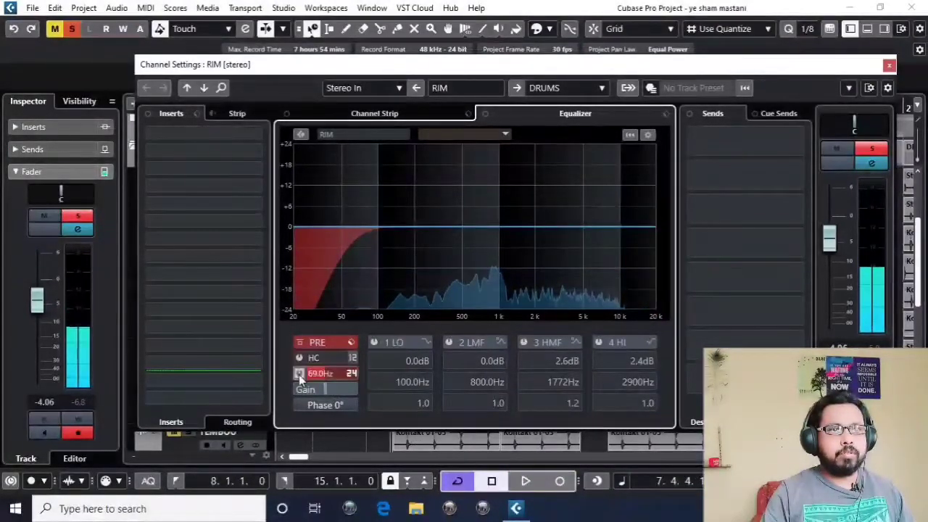
left_click(300, 374)
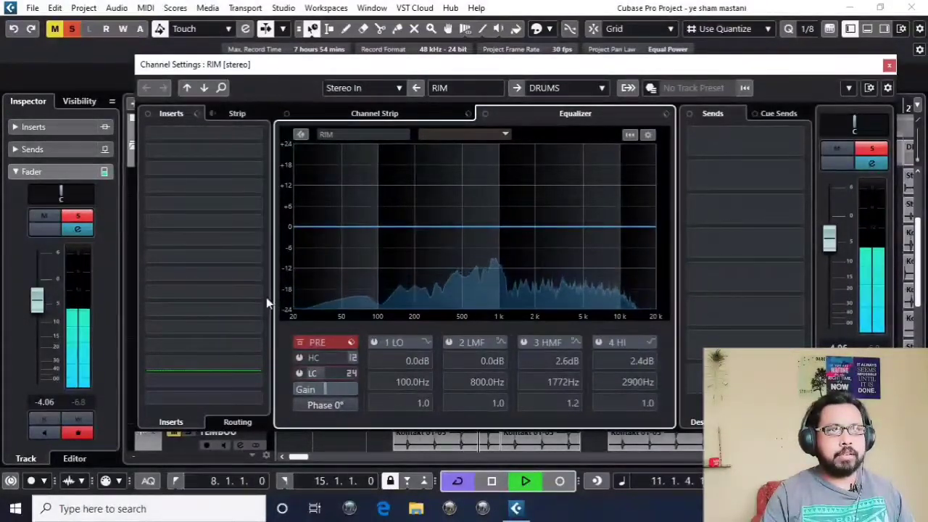
key("space")
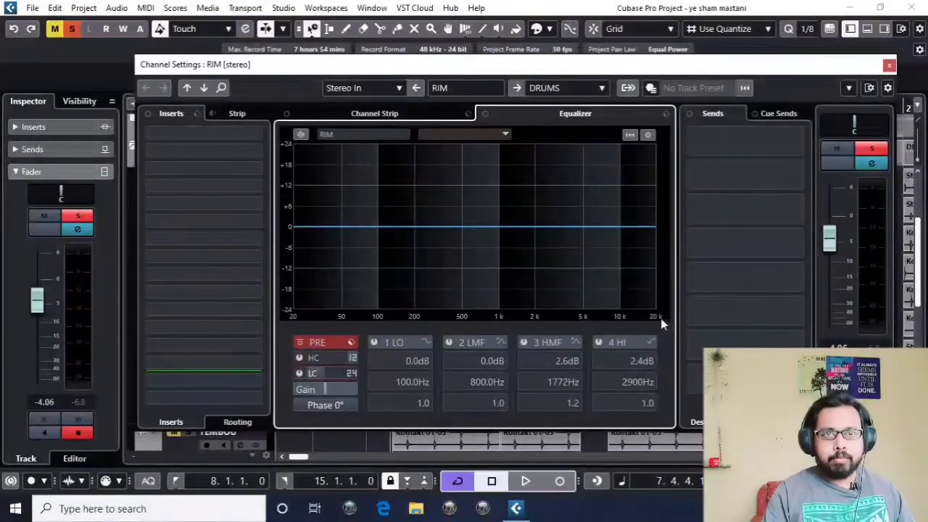
key("space")
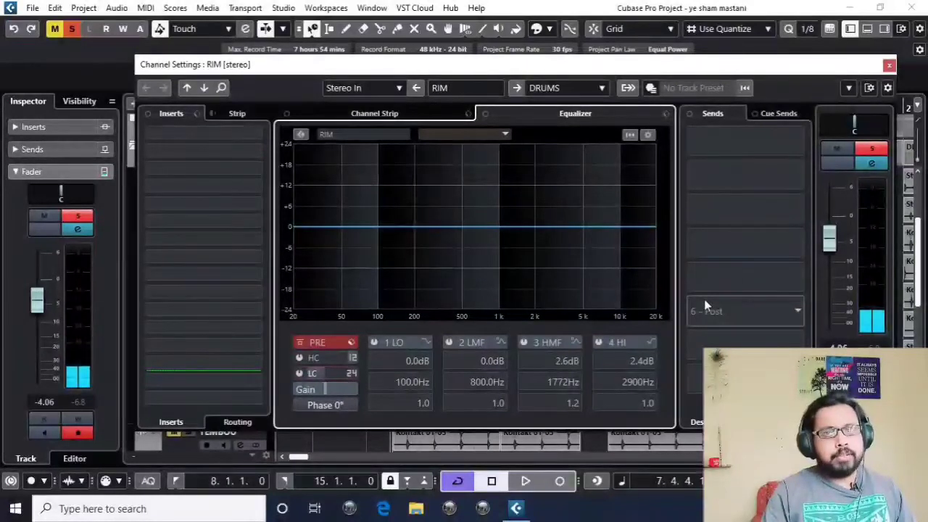
left_click(300, 358)
left_click(298, 372)
key("space")
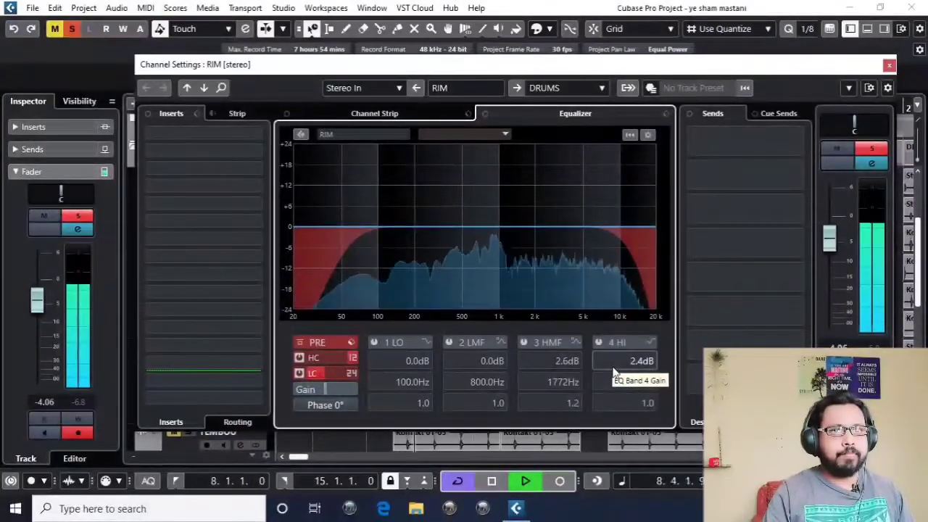
Set the RIM's EQ to HMF 3.1 dB at 2648 Hz, HI 2.8 dB at 3432 Hz and LMF -3.7 dB at 203.5 Hz
left_click(525, 342)
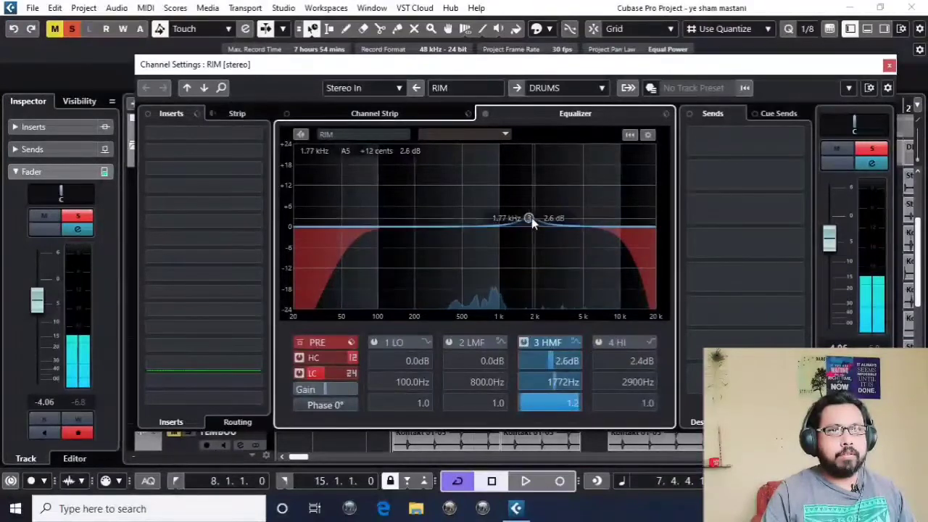
left_click_drag(529, 217, 582, 218)
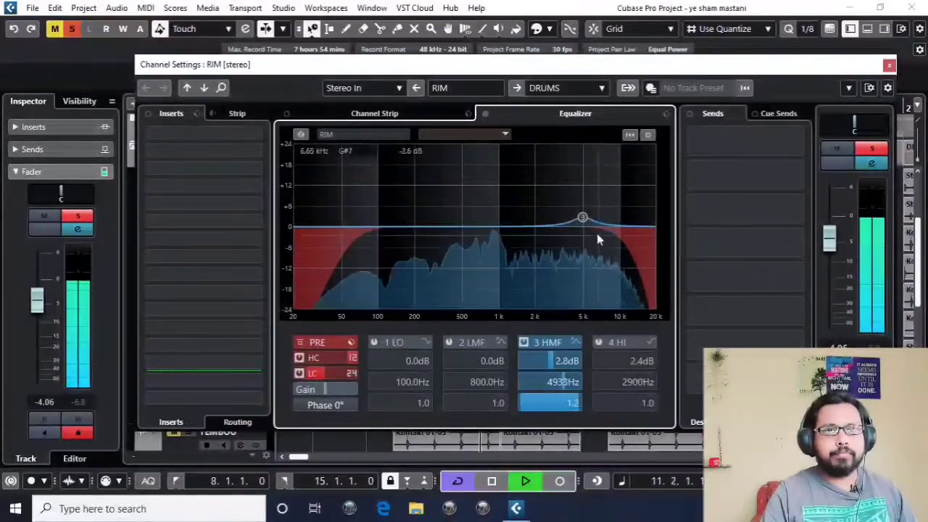
left_click_drag(583, 217, 529, 213)
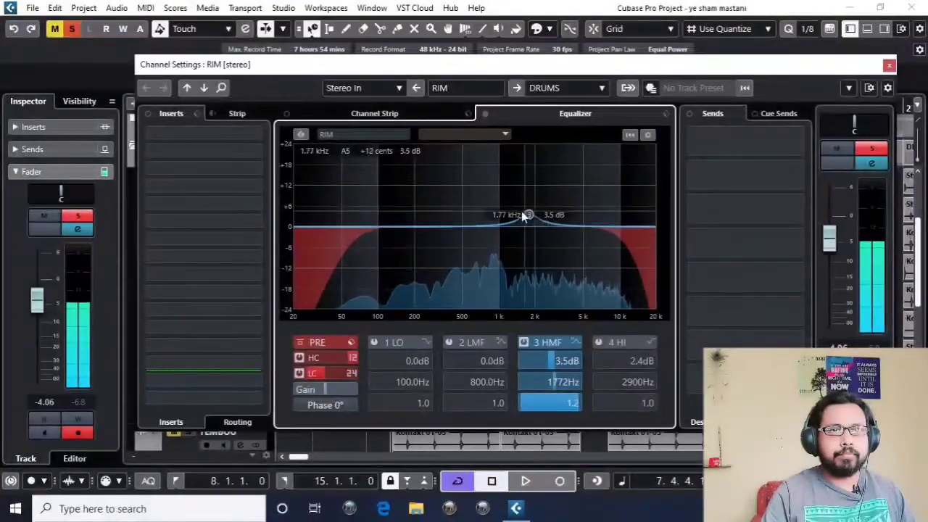
left_click_drag(529, 215, 563, 217)
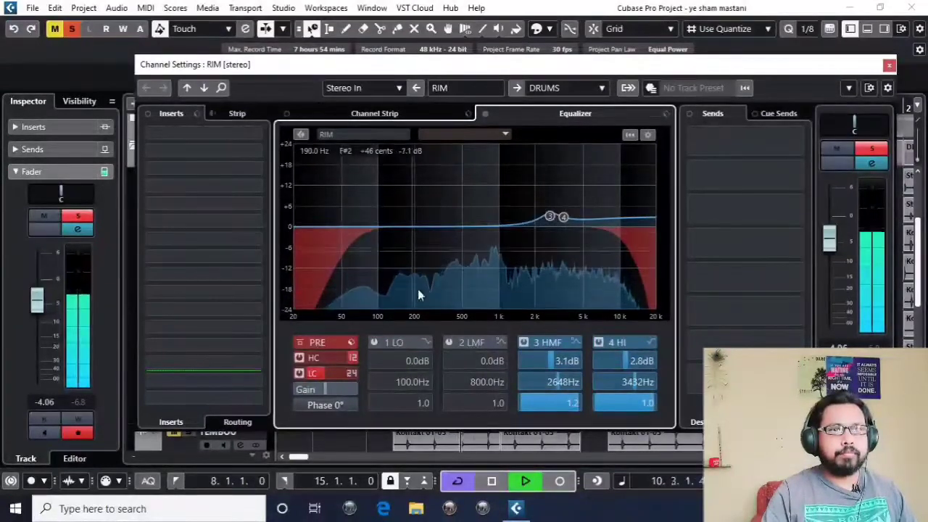
left_click(449, 343)
left_click_drag(487, 226, 415, 244)
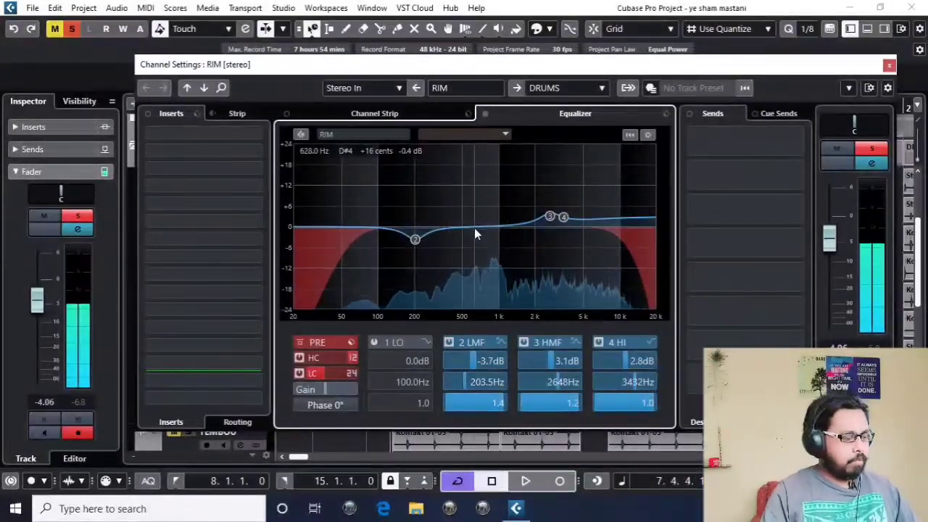
Add the standard Compressor to the RIM's channel strip with a 2.35:1 ratio and -22.6 dB threshold while listening, and stop playback
left_click(439, 113)
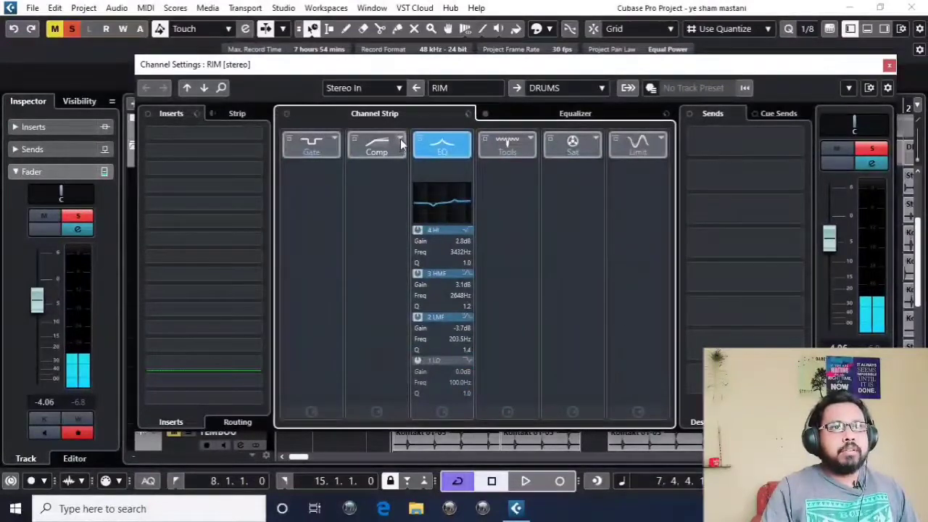
left_click(401, 144)
left_click(429, 168)
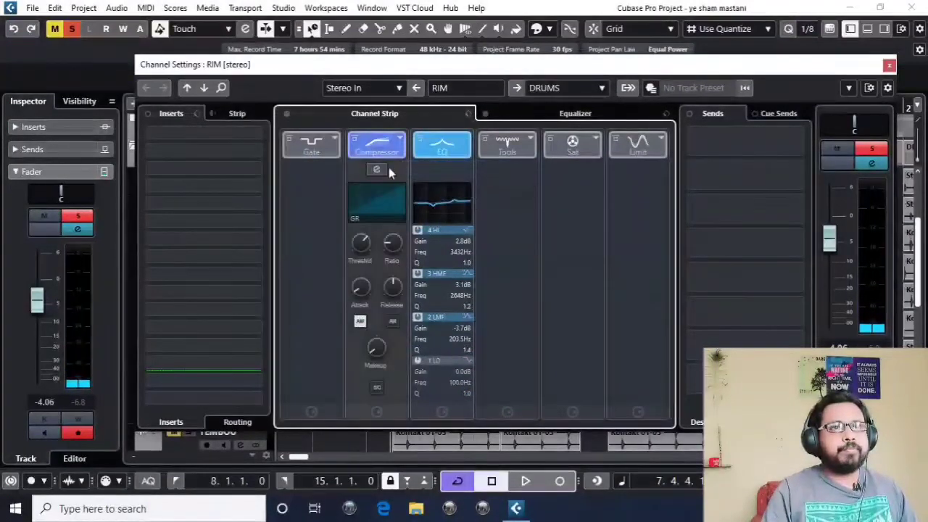
left_click(383, 169)
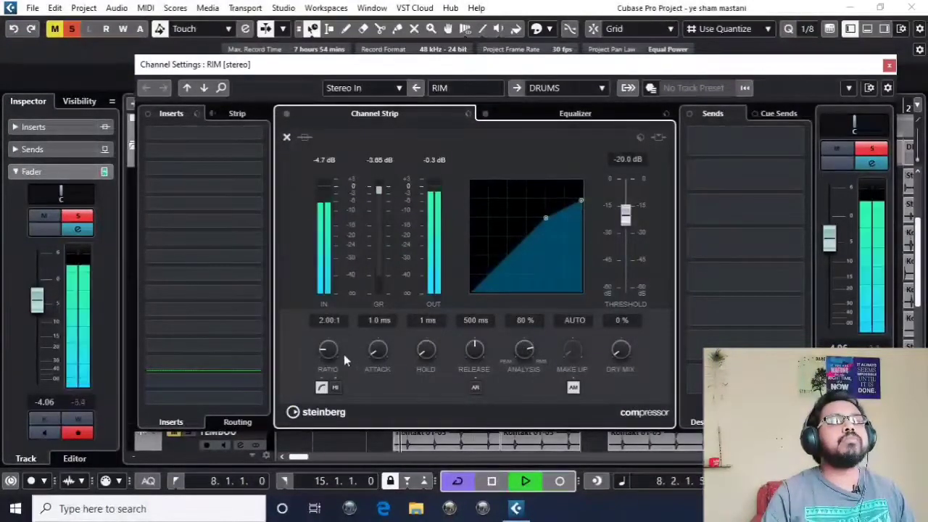
left_click_drag(343, 354, 330, 352)
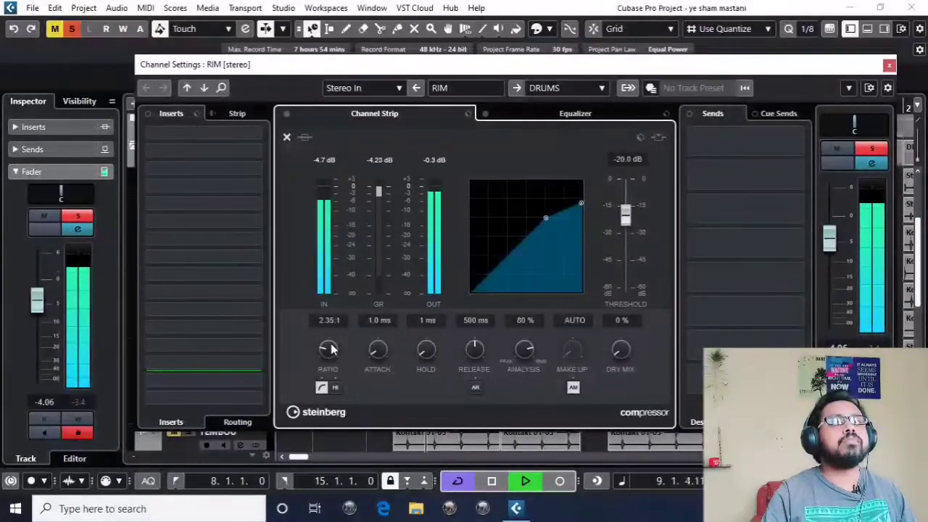
left_click_drag(625, 213, 631, 228)
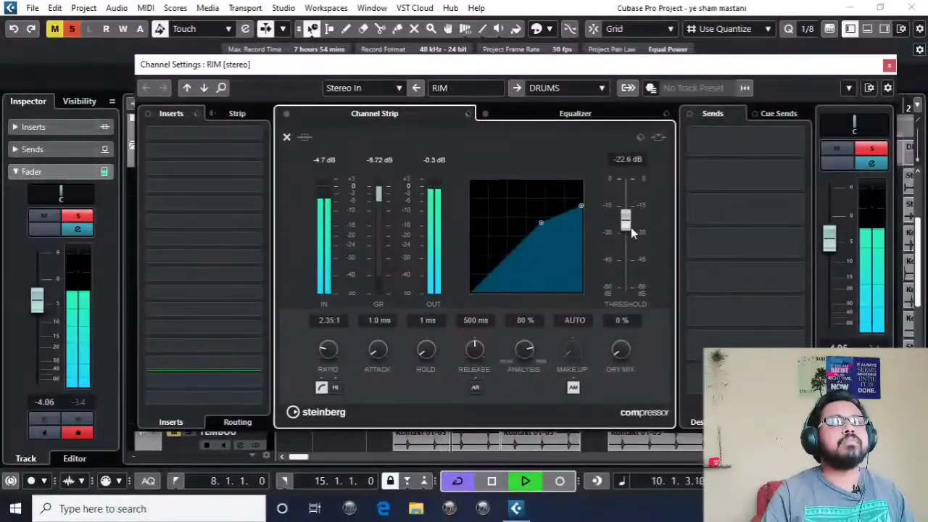
key("space")
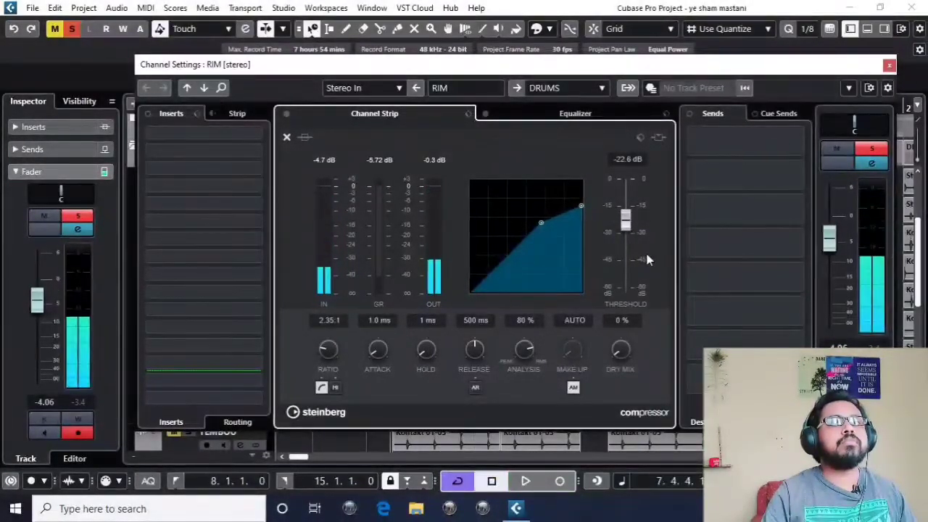
Compare the RIM with its channel strip bypassed and active during playback, and return to its equalizer
key("space")
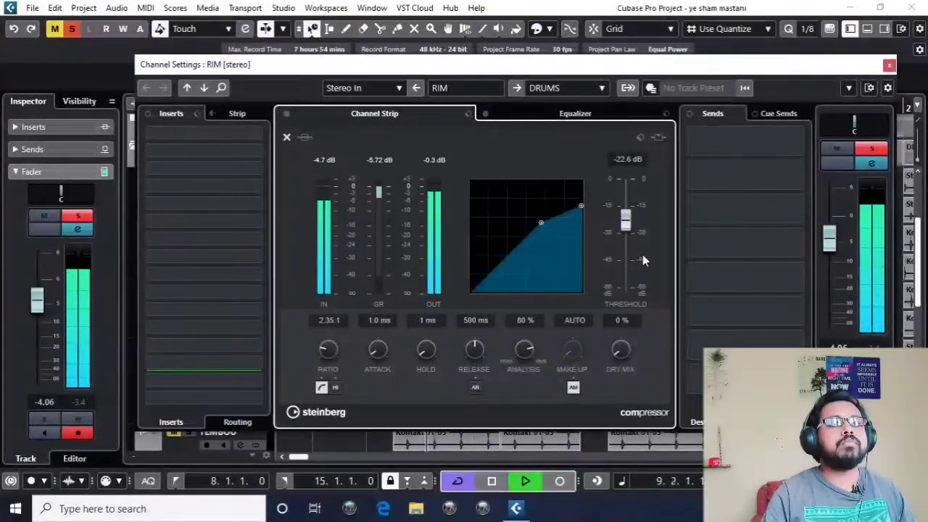
left_click(287, 114)
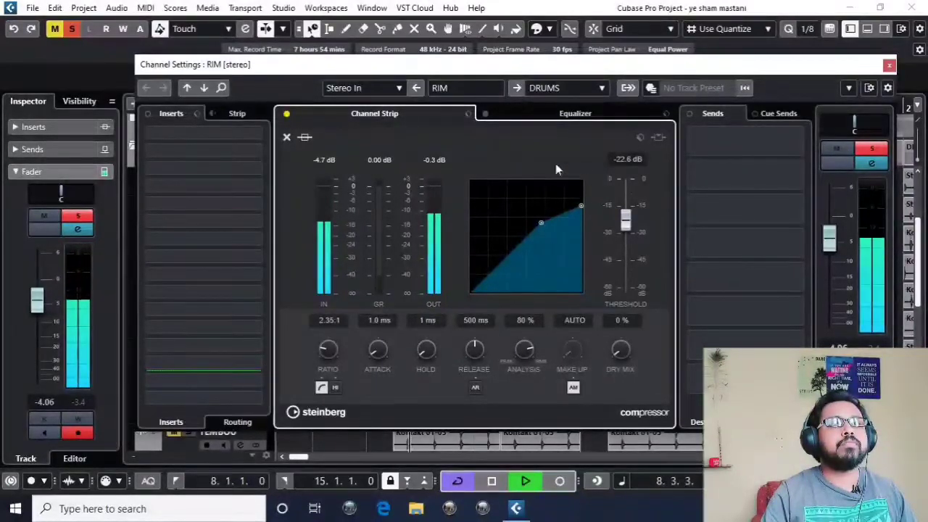
left_click(287, 114)
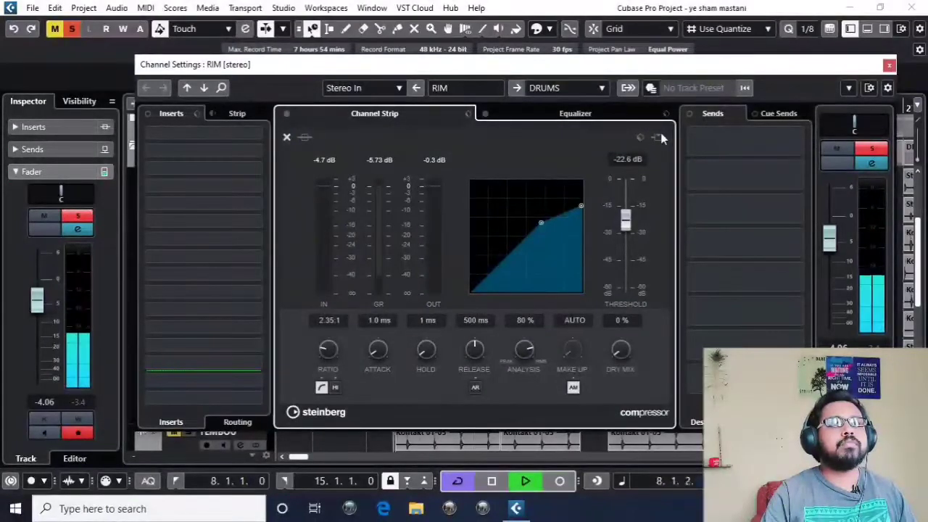
left_click(574, 115)
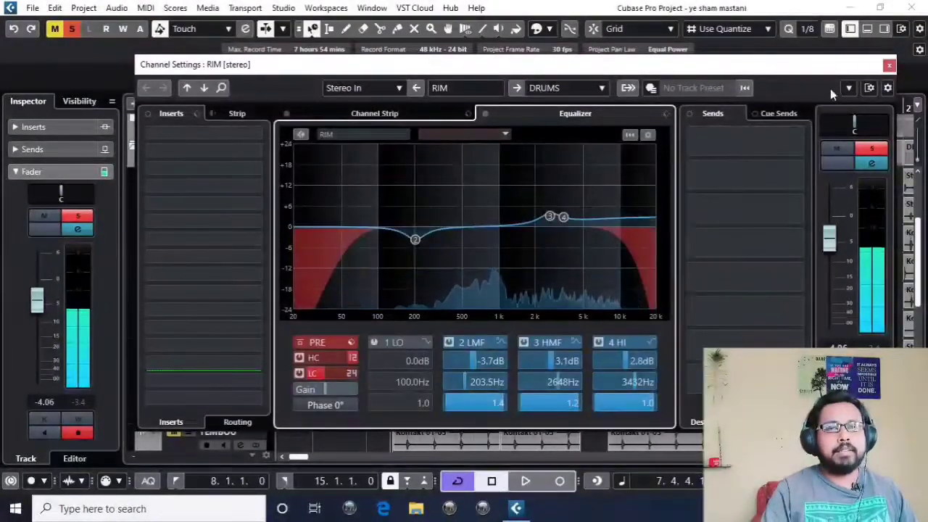
Close the RIM's channel settings and solo the FX 01-TrueVerb channel so its reverb is audible
left_click(747, 139)
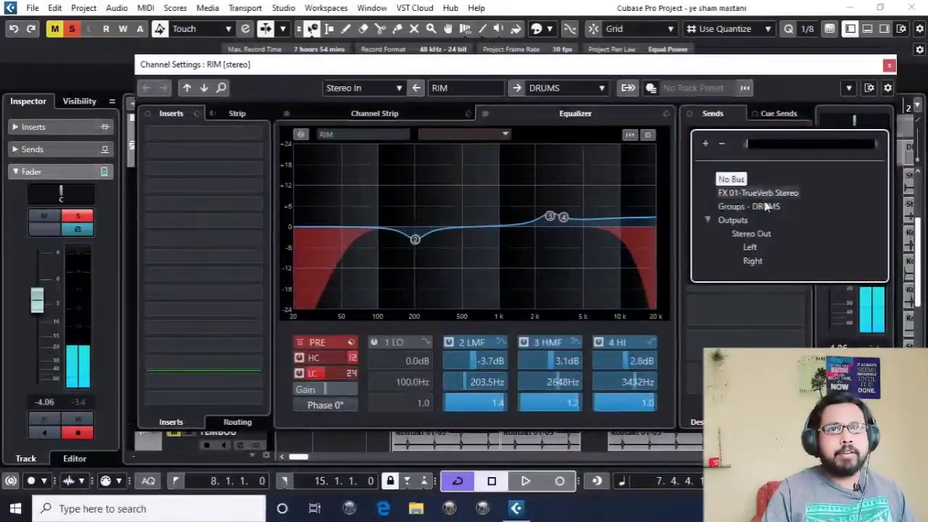
key("Escape")
left_click(888, 66)
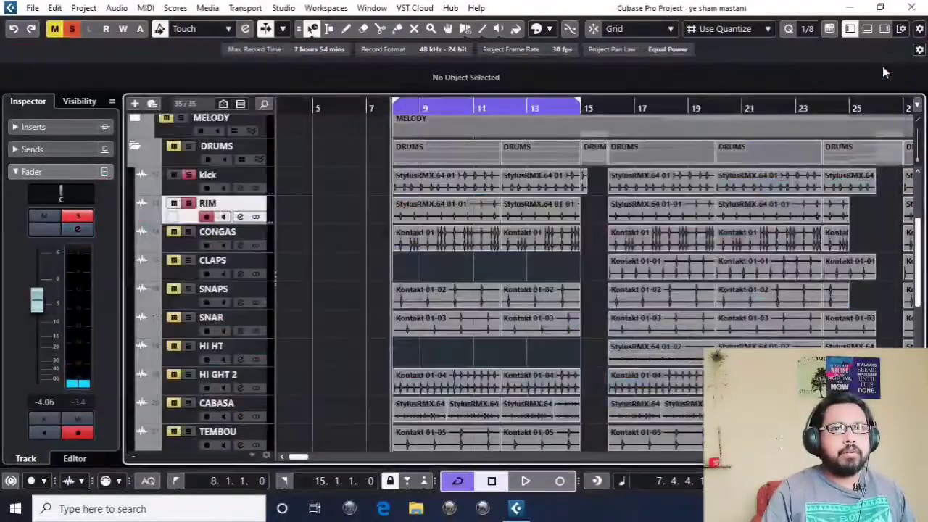
scroll(504, 295, "down", 8)
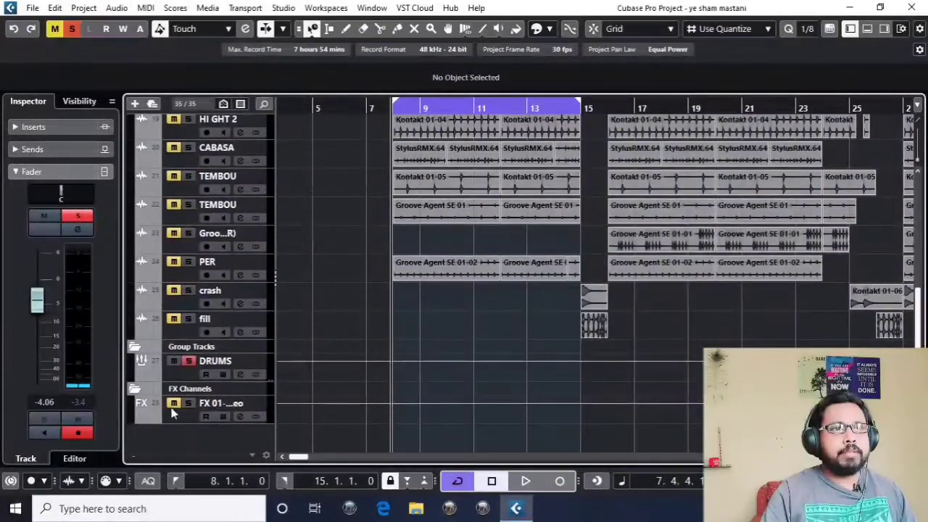
left_click(175, 416)
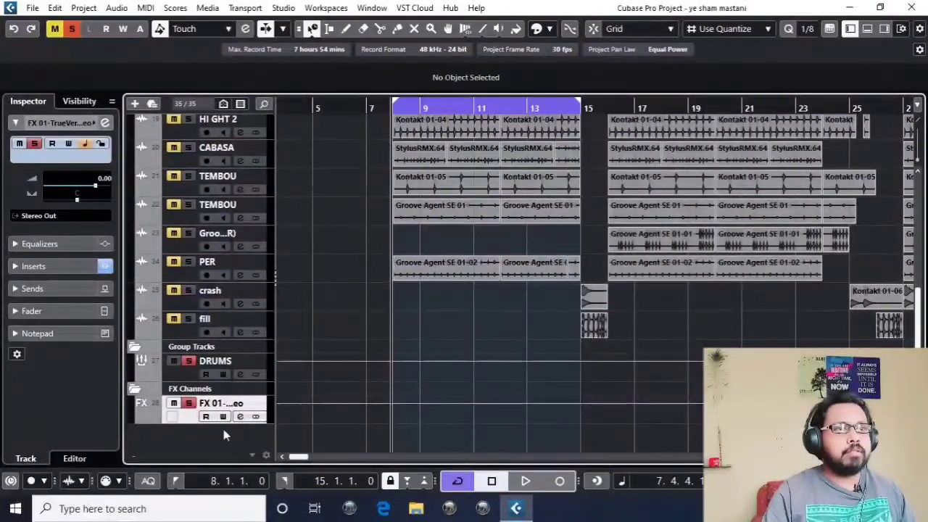
Send the RIM to FX 01-TrueVerb Stereo at -15.3 dB and lower its fader to -5.43 dB during playback
scroll(385, 338, "up", 8)
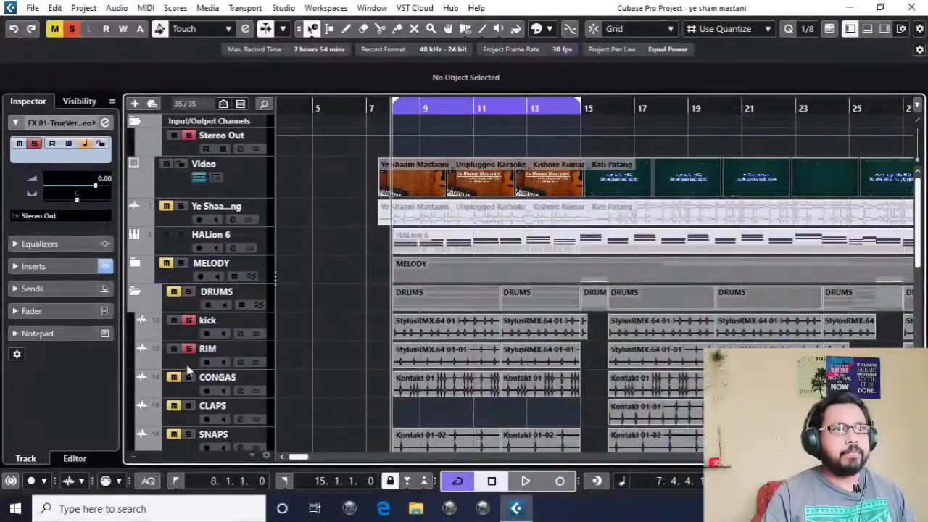
left_click(196, 354)
left_click(256, 362)
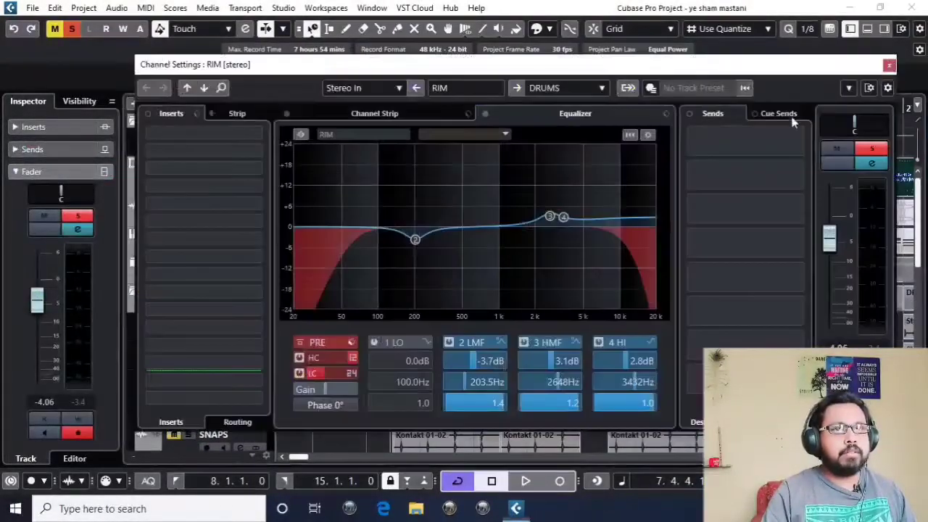
left_click(725, 141)
left_click(756, 194)
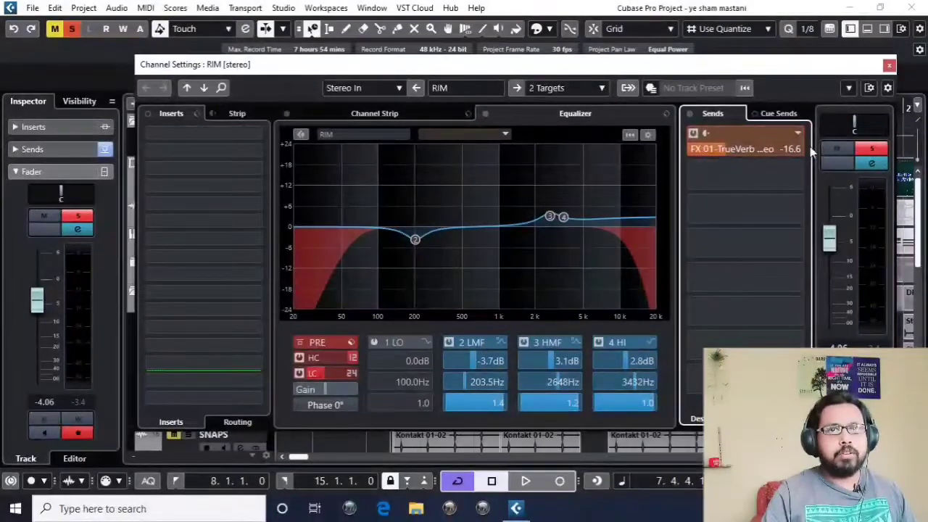
left_click_drag(733, 154, 749, 155)
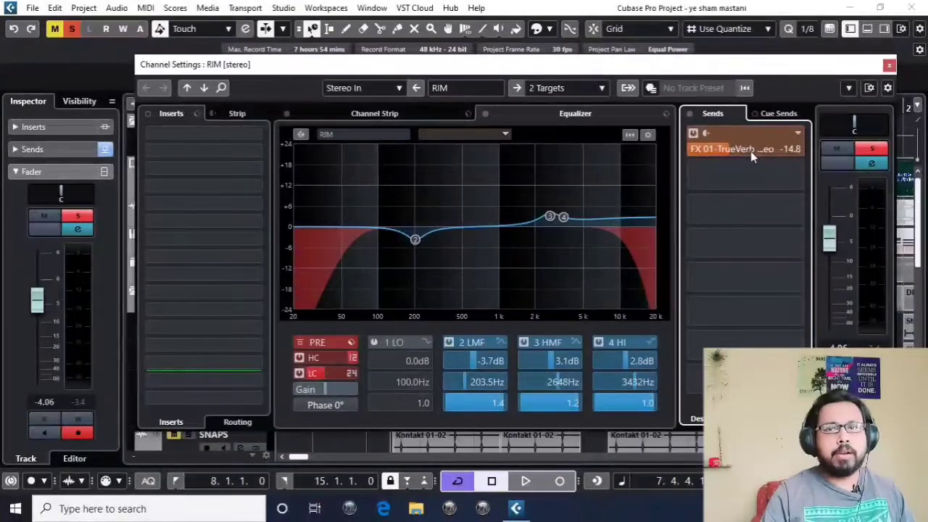
key("space")
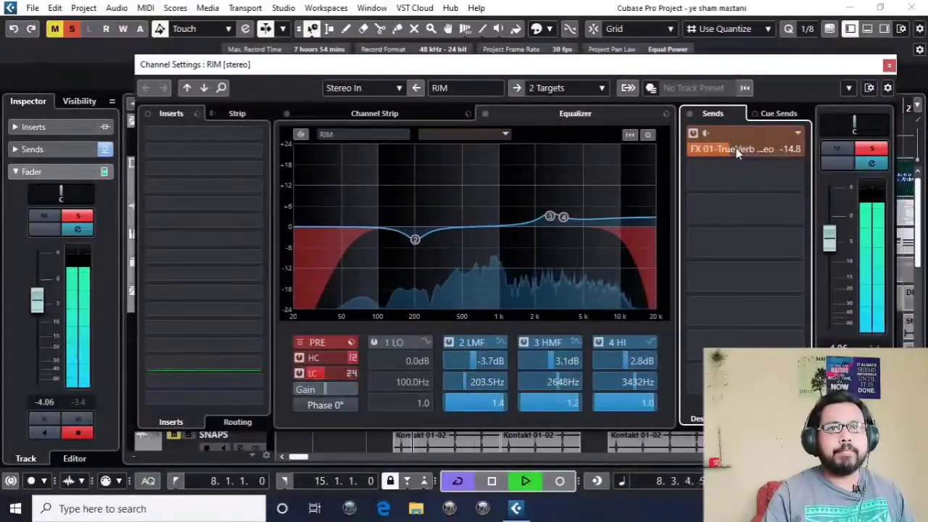
scroll(738, 150, "down", 1)
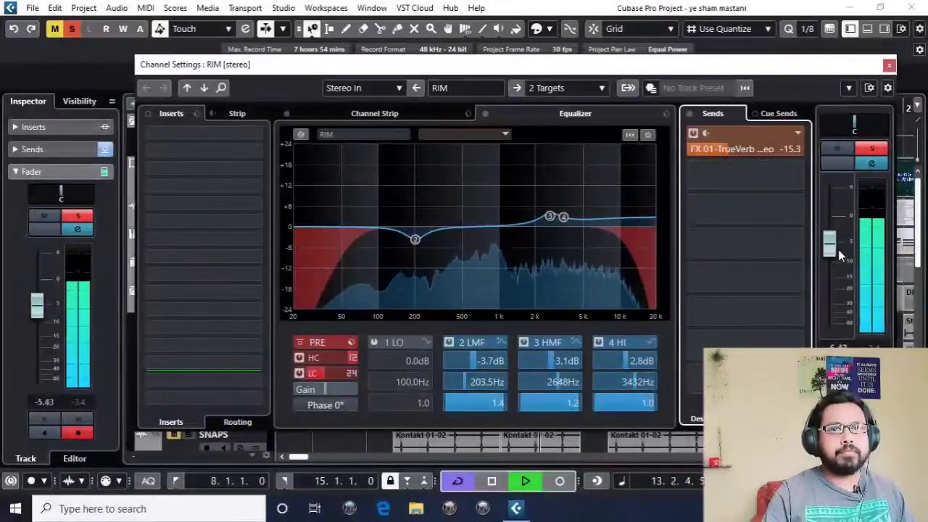
Lower the RIM's fader to -6.47 dB during playback, stop playback and close its channel settings
left_click_drag(830, 245, 830, 248)
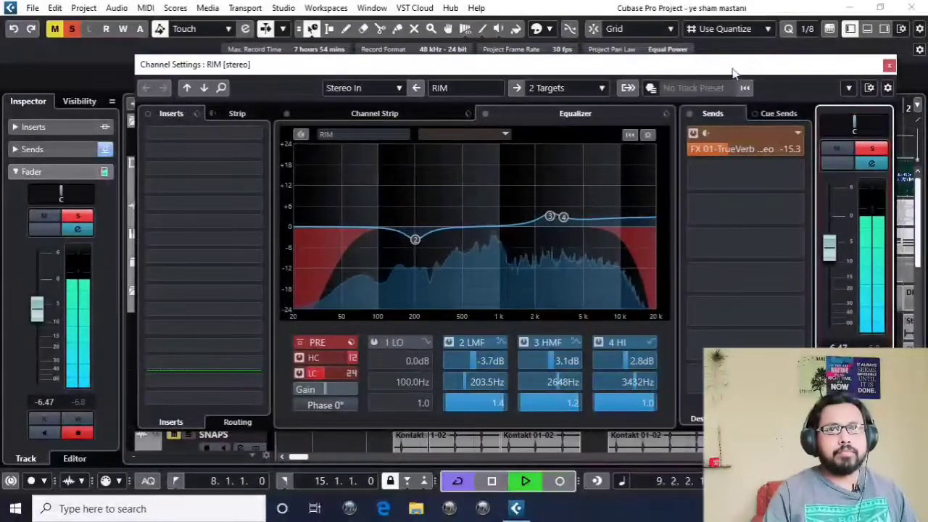
left_click_drag(729, 71, 696, 51)
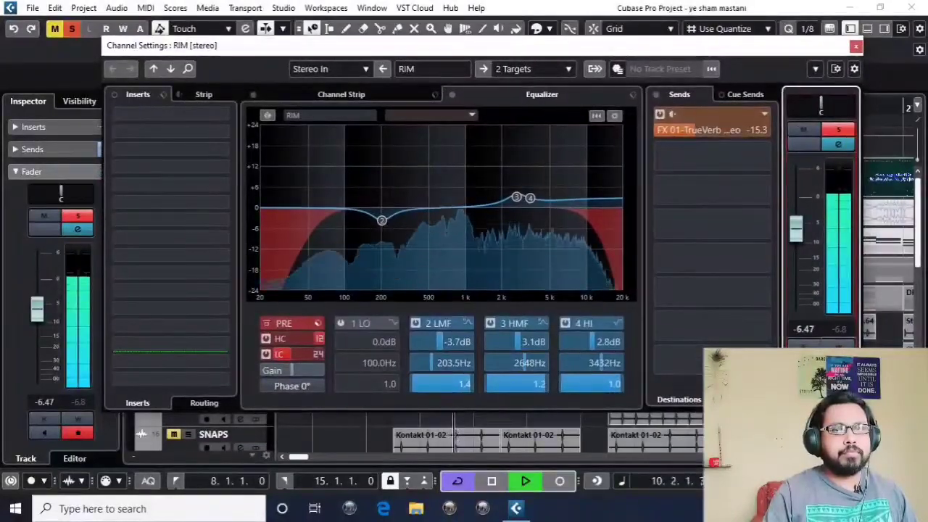
key("space")
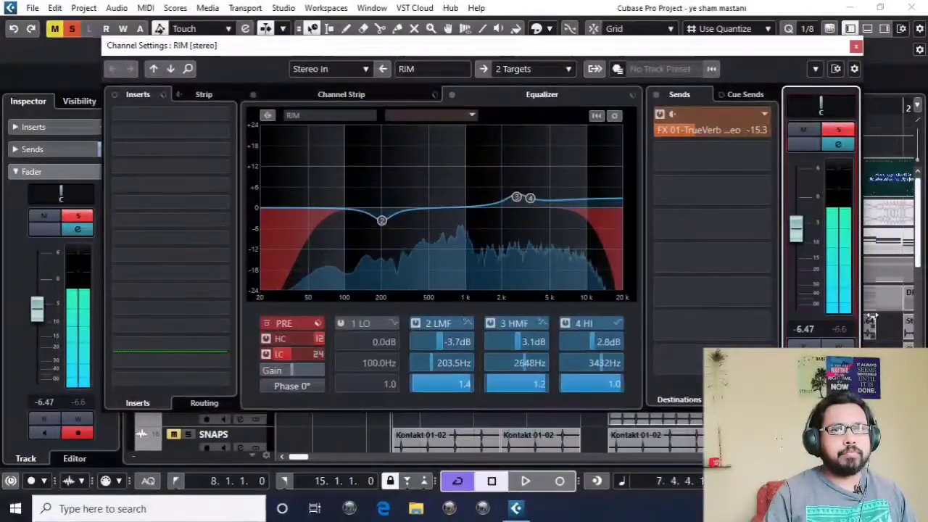
left_click(856, 46)
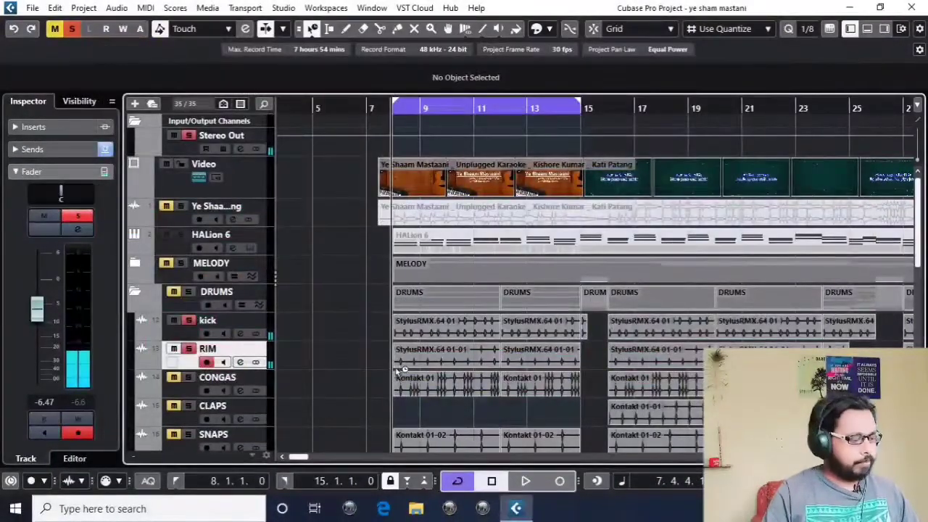
Solo the CONGAS during playback, open its channel settings and set its fader to -8.49 dB
scroll(406, 345, "down", 2)
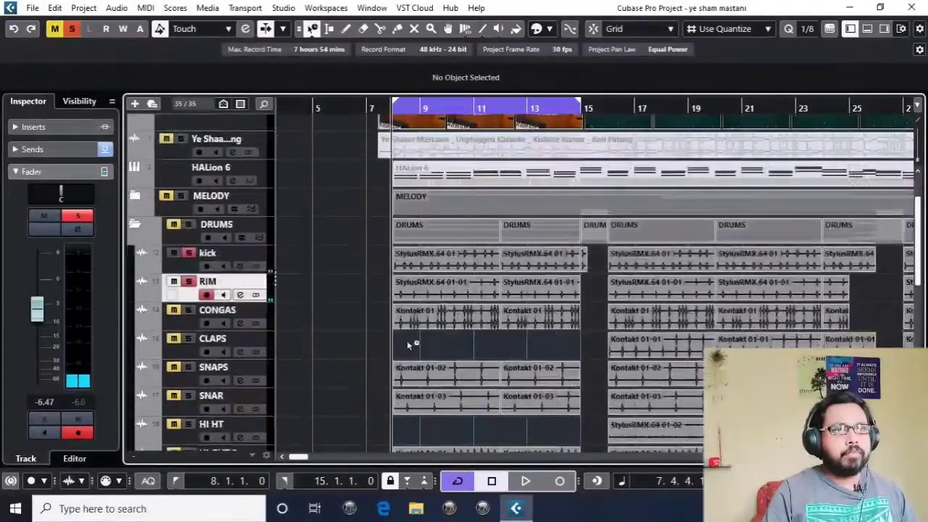
left_click(185, 325)
key("space")
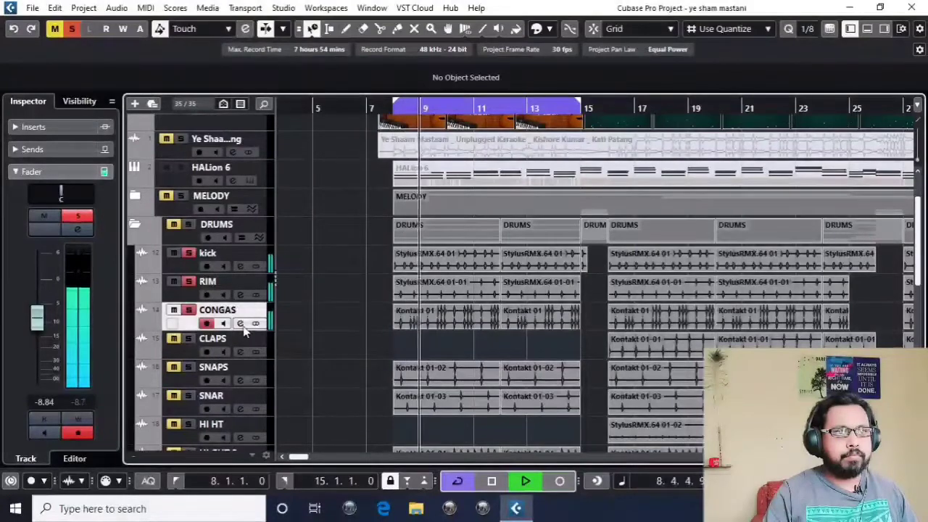
key("e")
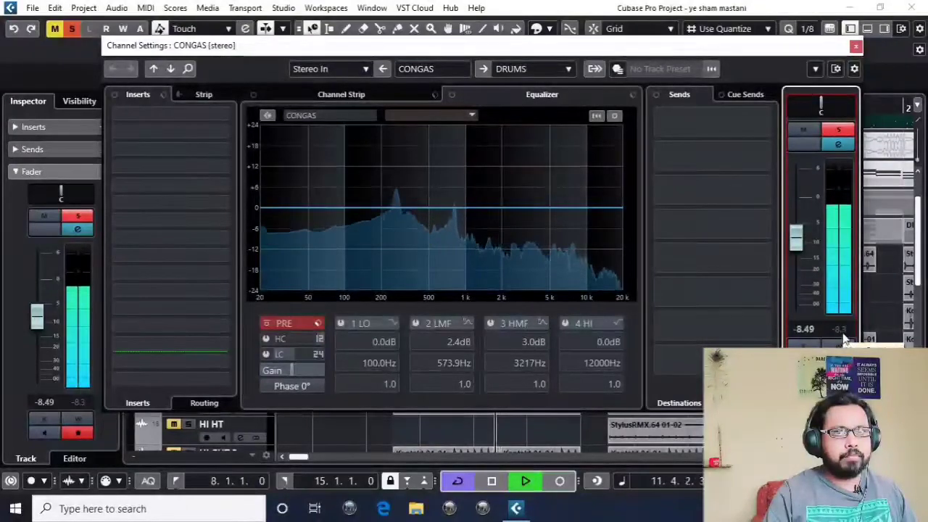
left_click_drag(534, 46, 499, 31)
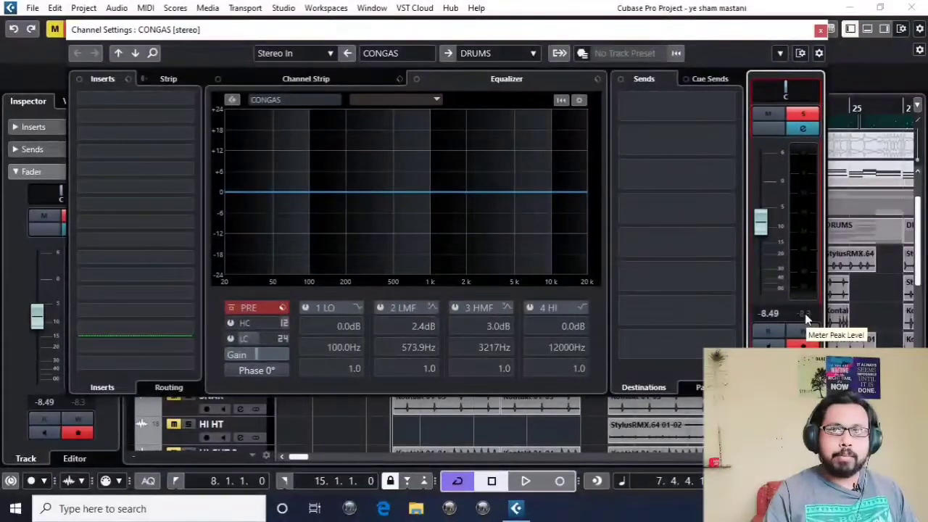
Enable the low-cut filter on the CONGAS equalizer and tune its frequency to just above 100 Hz during playback
key("space")
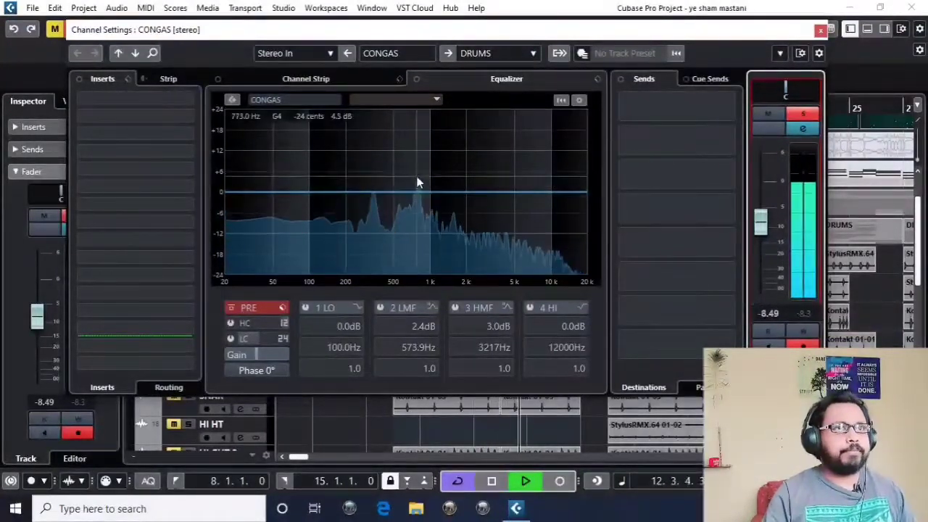
left_click(352, 81)
left_click(458, 81)
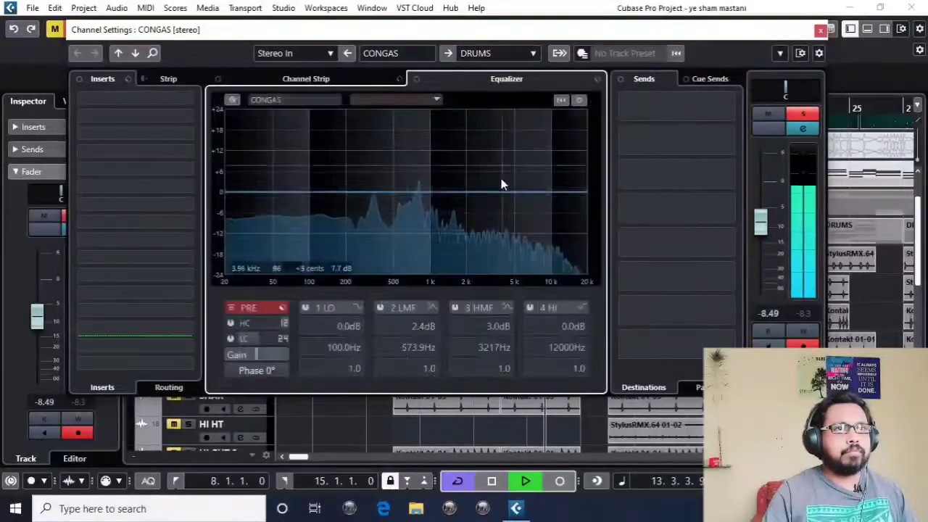
left_click(230, 338)
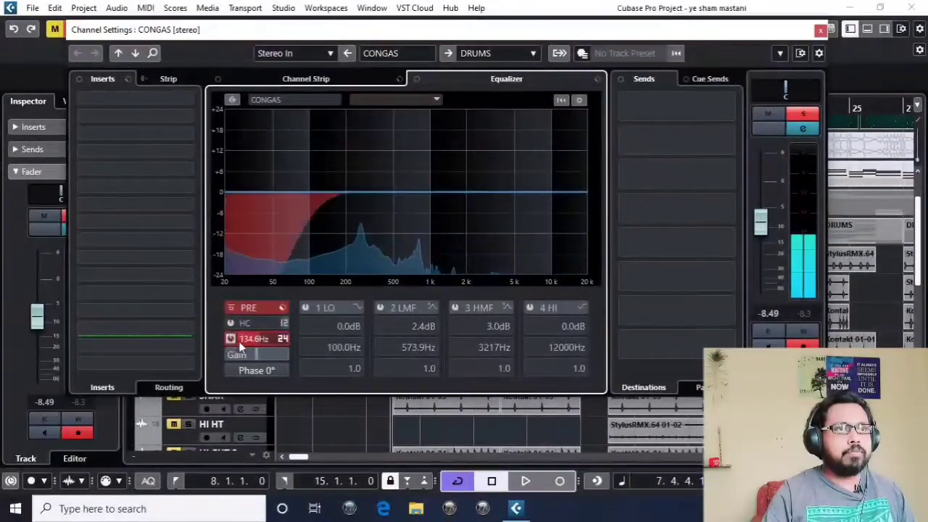
scroll(247, 339, "down", 6)
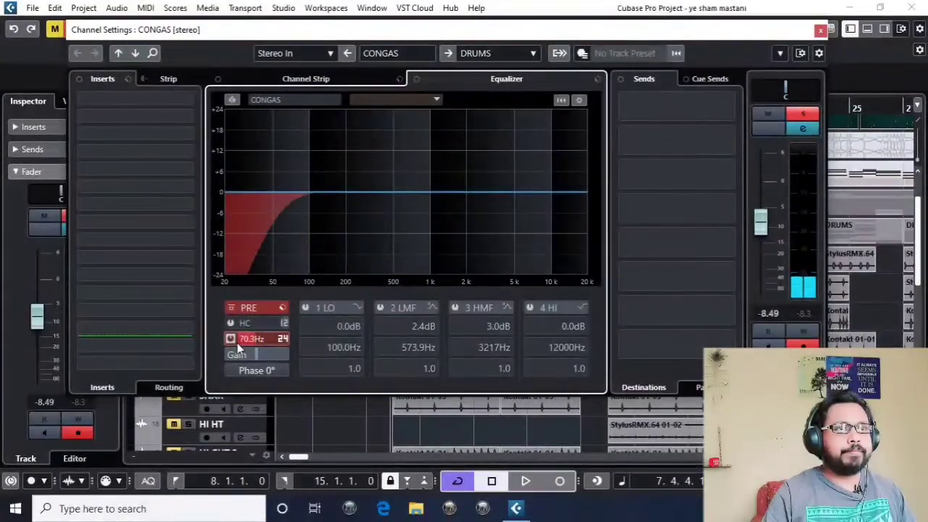
scroll(255, 341, "up", 2)
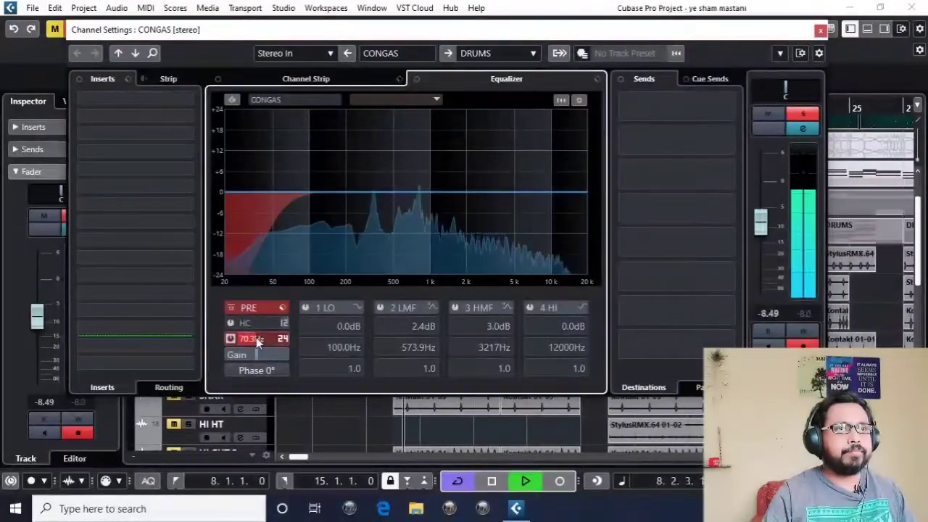
scroll(256, 339, "up", 3)
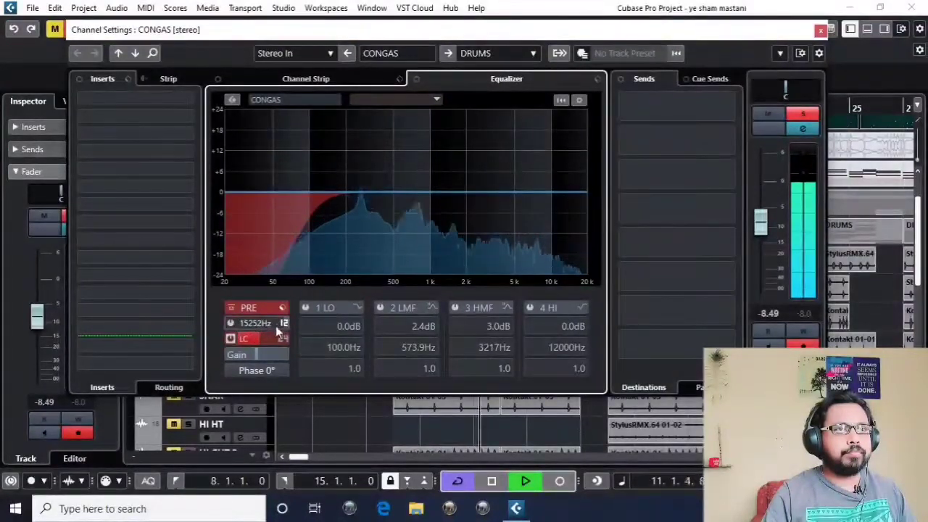
Enable the CONGAS high-cut filter and lower its cutoff frequency to about 10 kHz
scroll(276, 327, "up", 3)
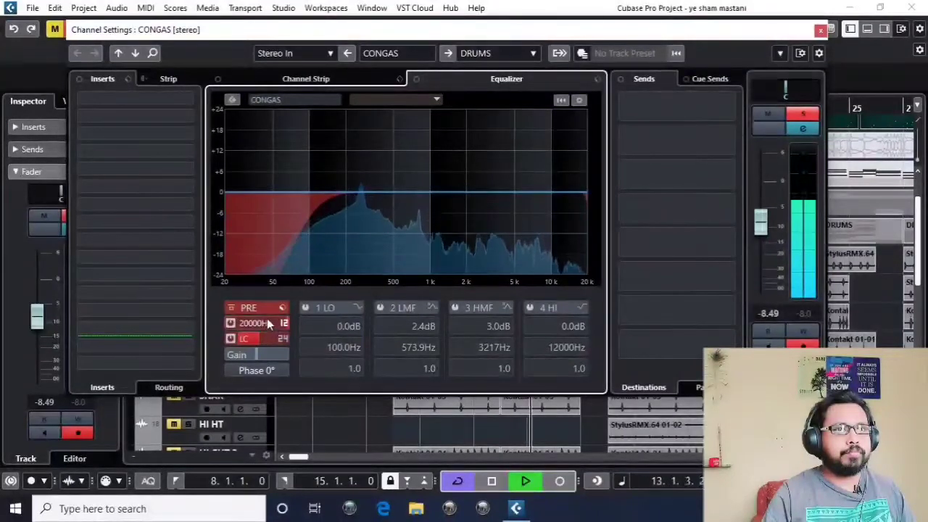
scroll(267, 323, "down", 2)
scroll(264, 324, "down", 4)
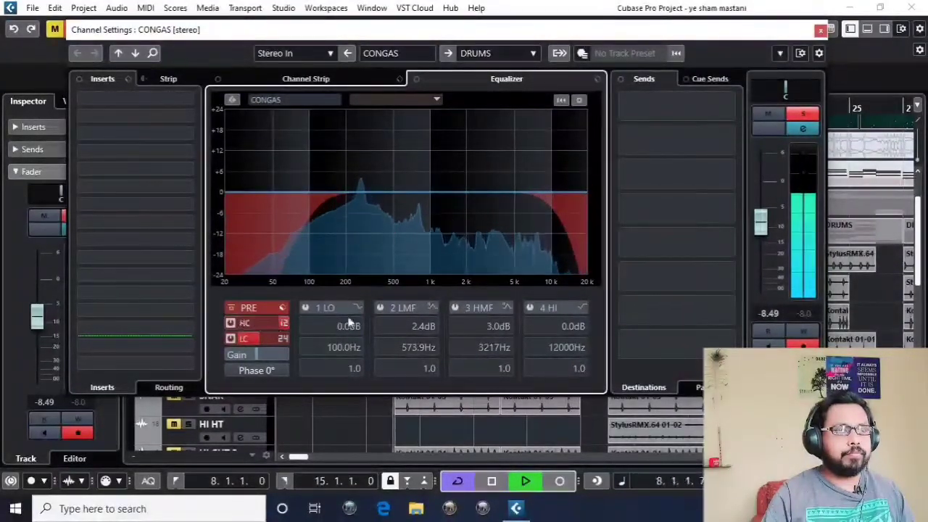
Boost the CONGAS high mids by 2.6 dB at 3907 Hz and the highs by 3.5 dB at 7000 Hz, and stop playback
left_click_drag(476, 189, 532, 179)
left_click(528, 188)
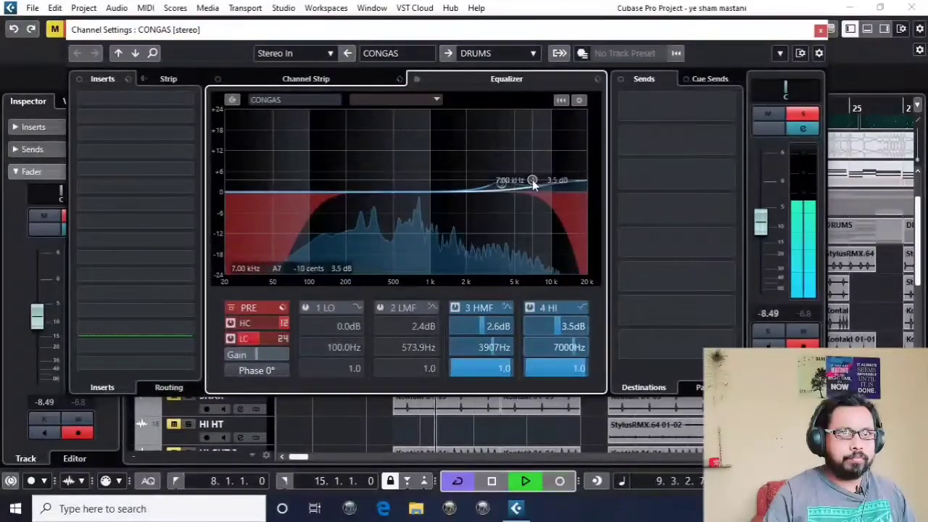
key("space")
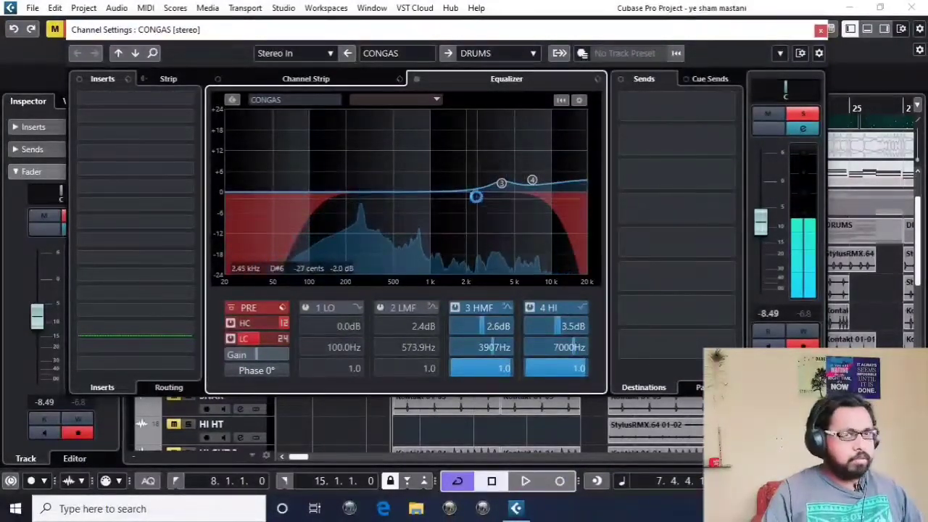
Boost the CONGAS low-mid band by 2.2 dB at 588.9 Hz while listening, and stop playback
left_click_drag(453, 193, 384, 189)
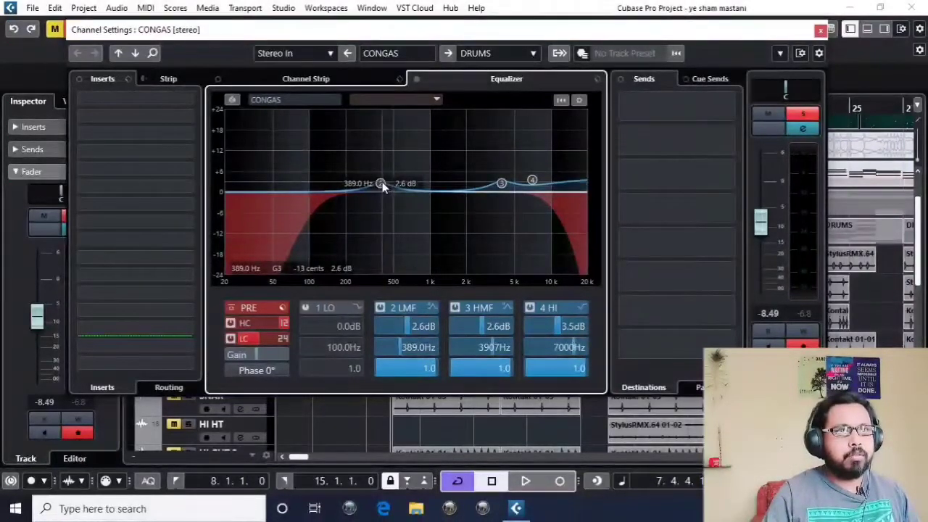
key("space")
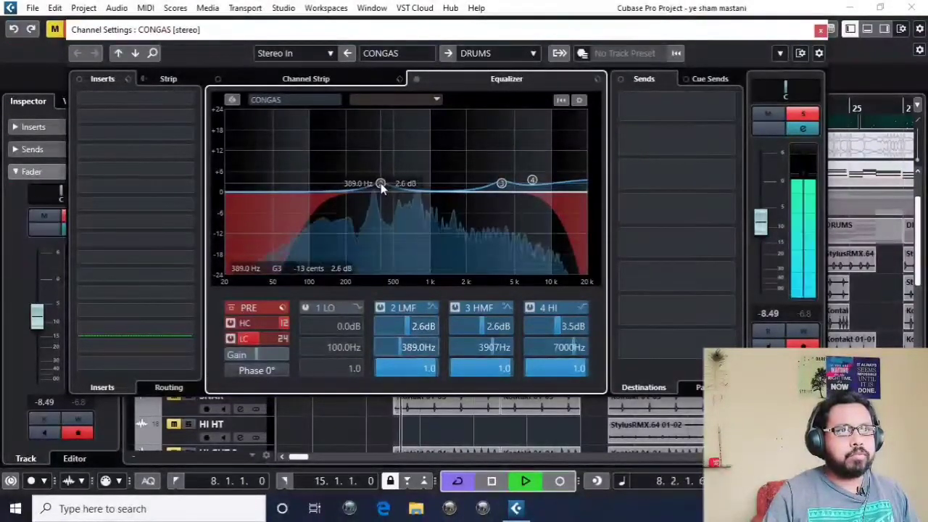
left_click_drag(382, 186, 402, 184)
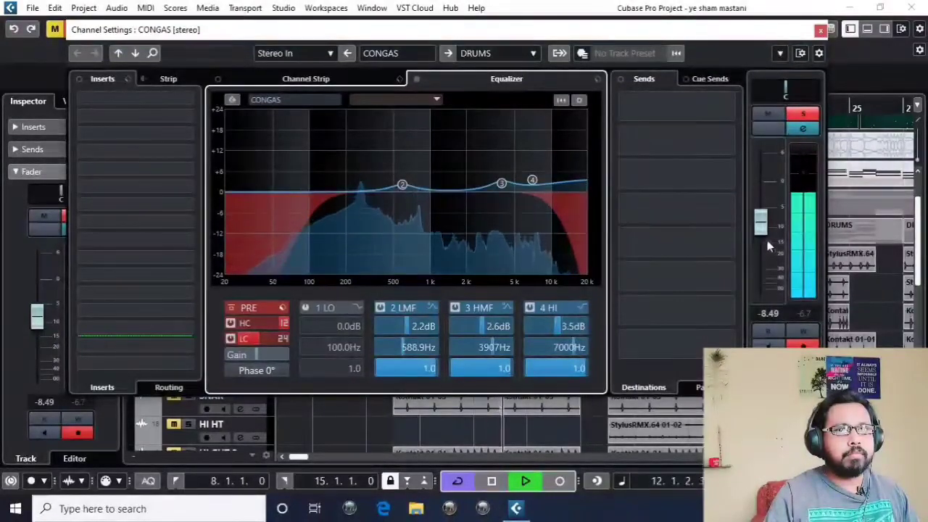
key("space")
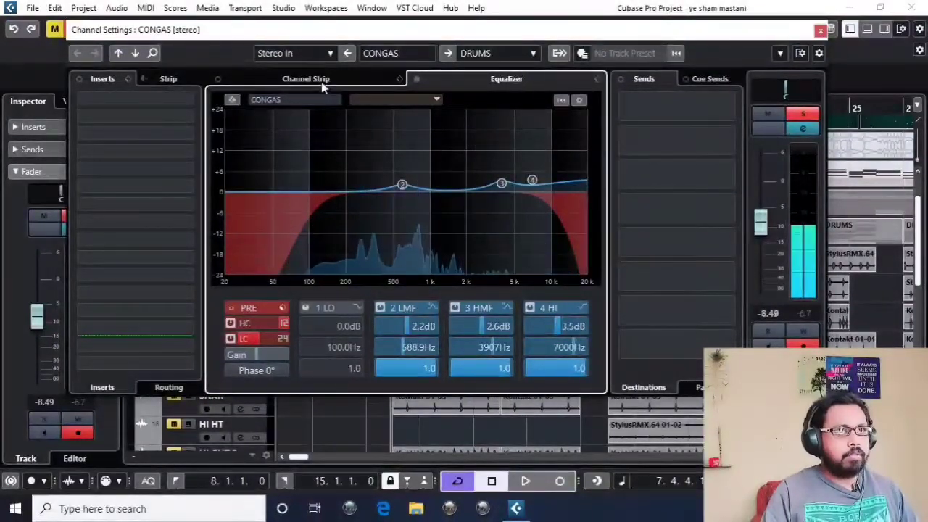
left_click(322, 85)
left_click(333, 107)
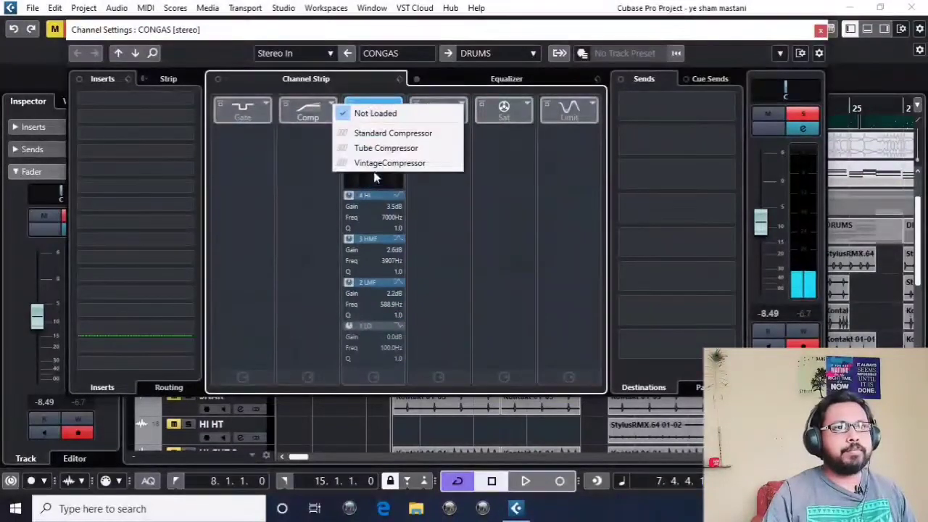
left_click(398, 113)
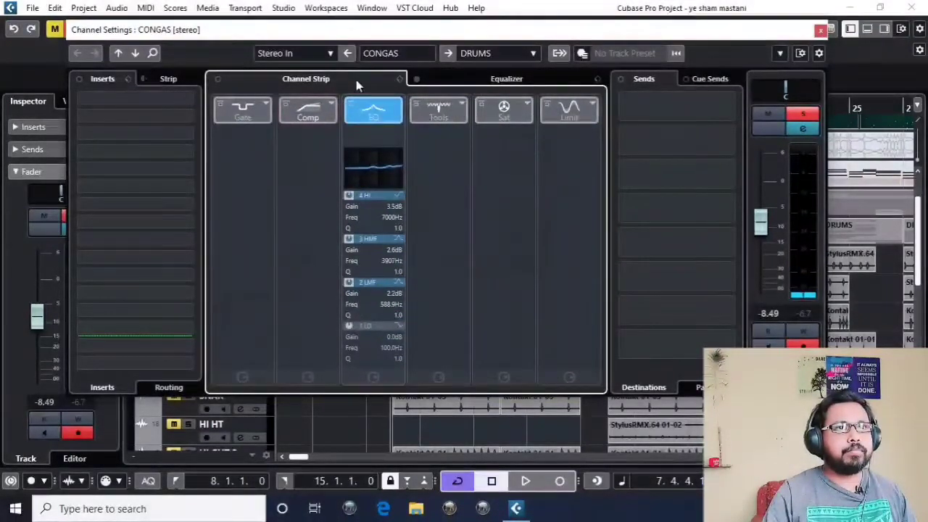
left_click(424, 78)
Load the dbx-160 Stereo dynamics plug-in into the first CONGAS insert slot and reposition its window
left_click(134, 100)
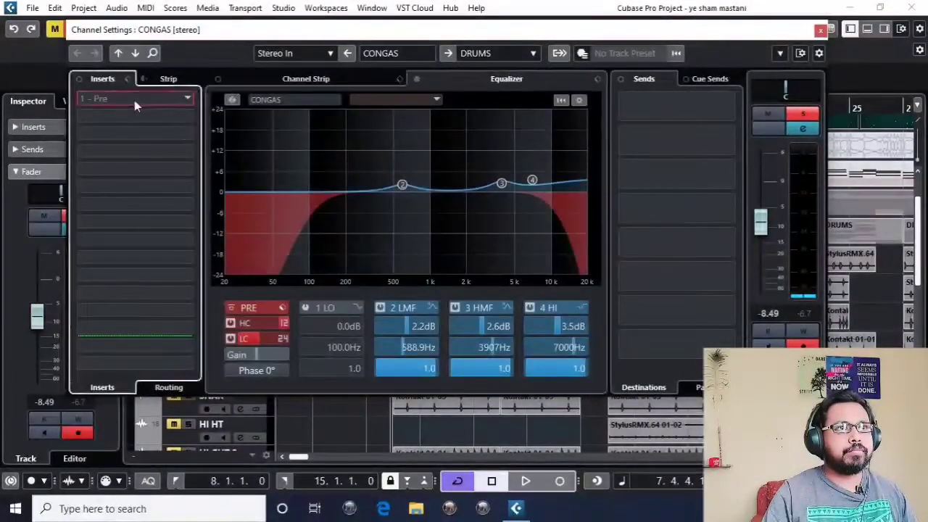
scroll(135, 250, "down", 3)
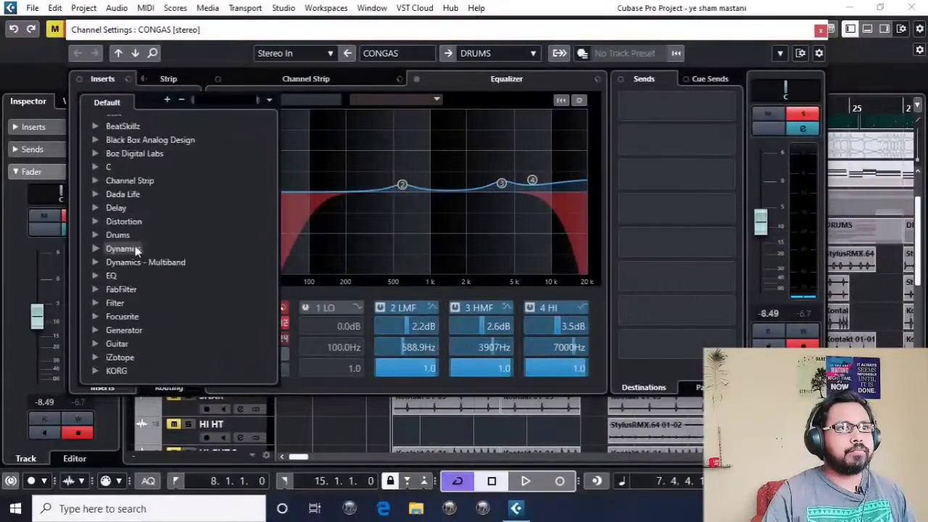
left_click(92, 250)
scroll(152, 252, "down", 10)
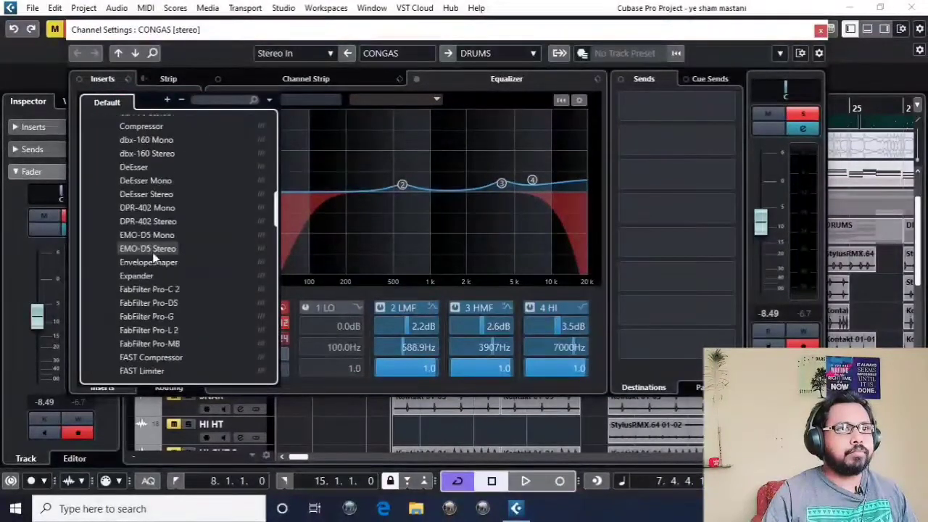
scroll(152, 253, "down", 2)
scroll(148, 239, "up", 2)
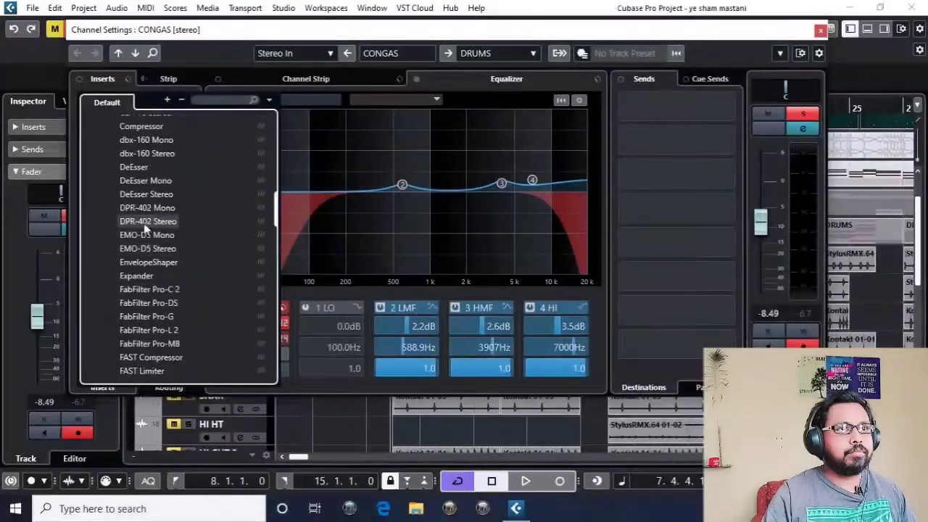
left_click(150, 159)
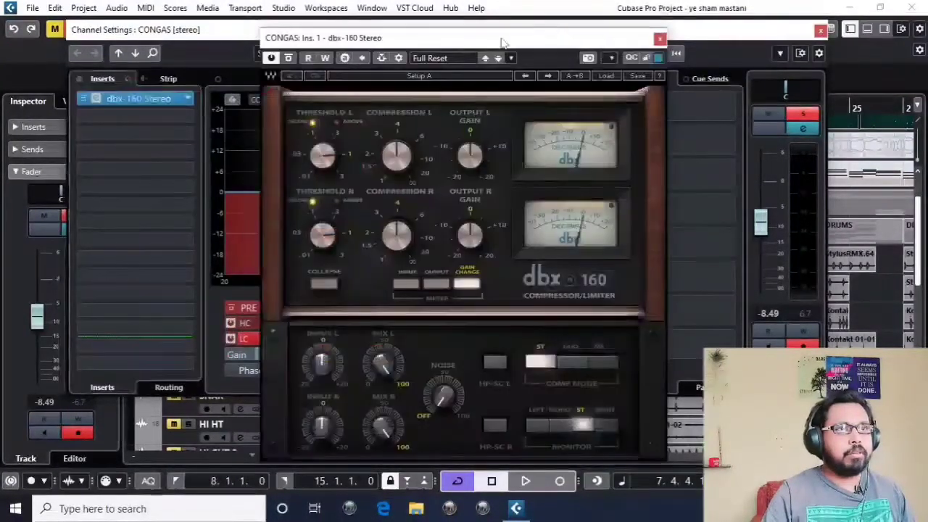
left_click_drag(471, 40, 513, 35)
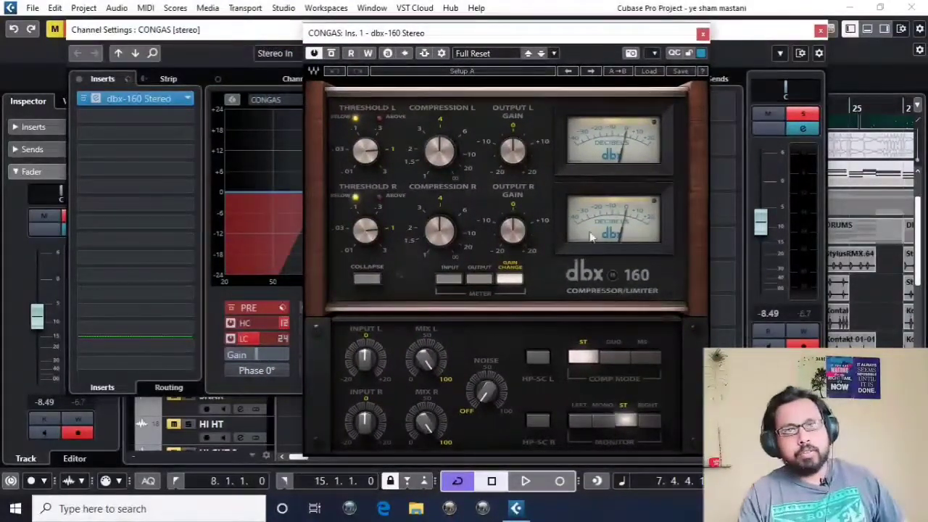
left_click_drag(471, 35, 414, 38)
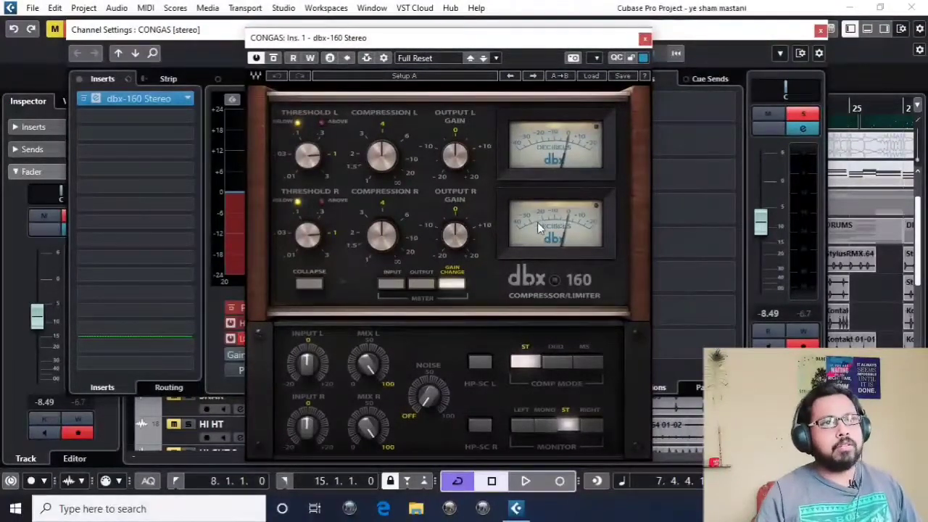
left_click_drag(428, 45, 442, 38)
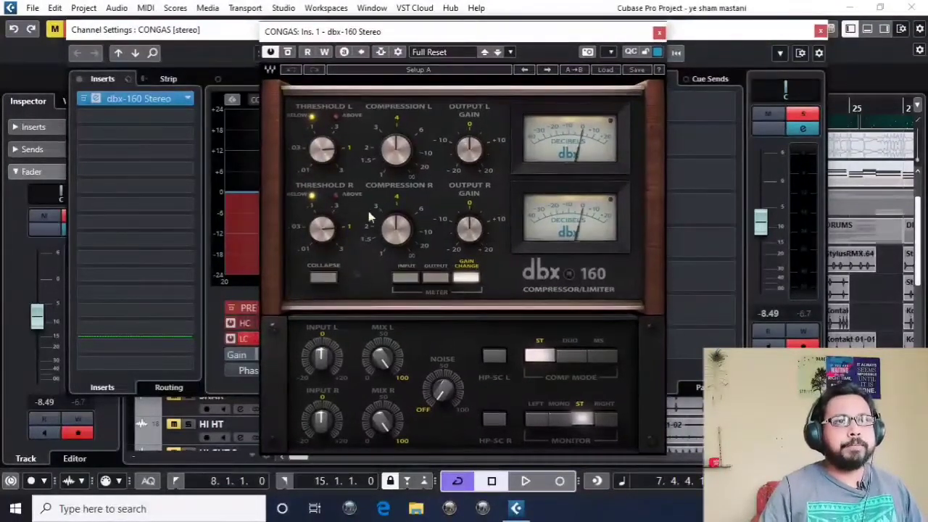
Raise the dbx-160's threshold slightly during playback and set its compression to 2.87
key("space")
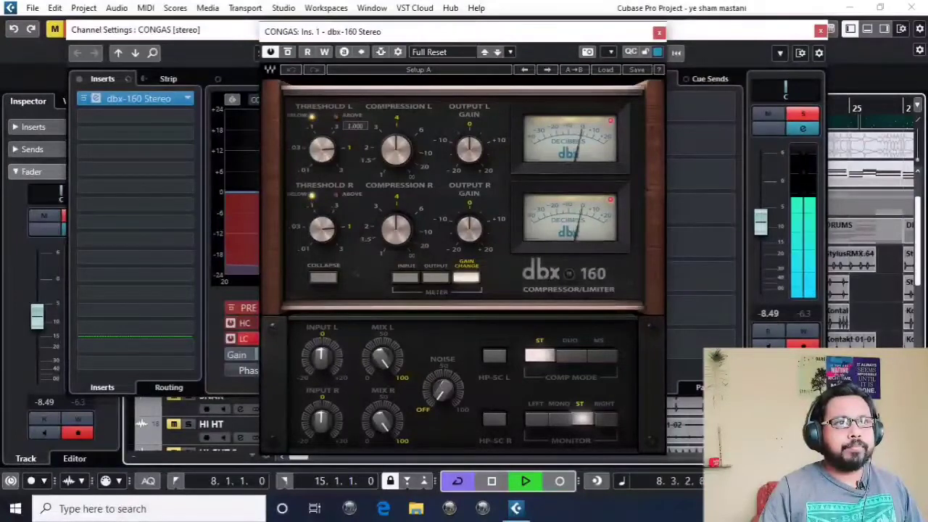
left_click_drag(322, 150, 322, 154)
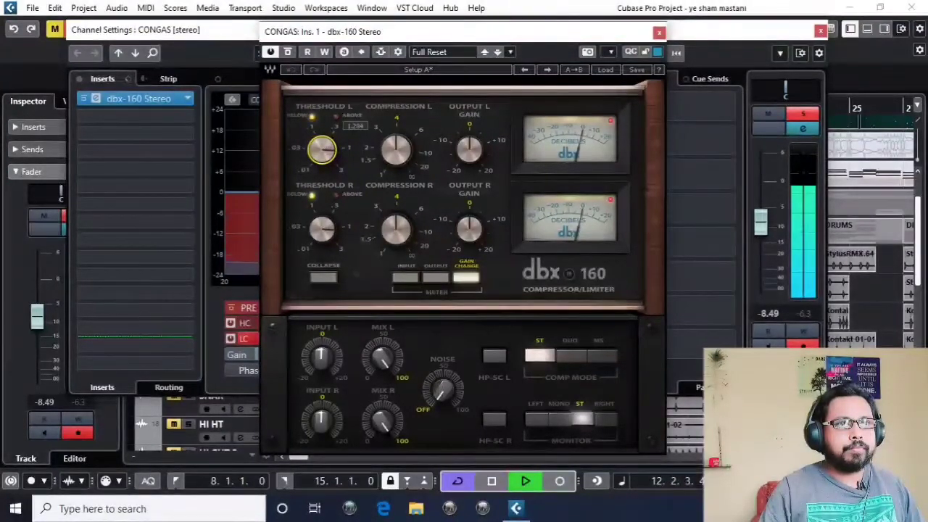
left_click(405, 161)
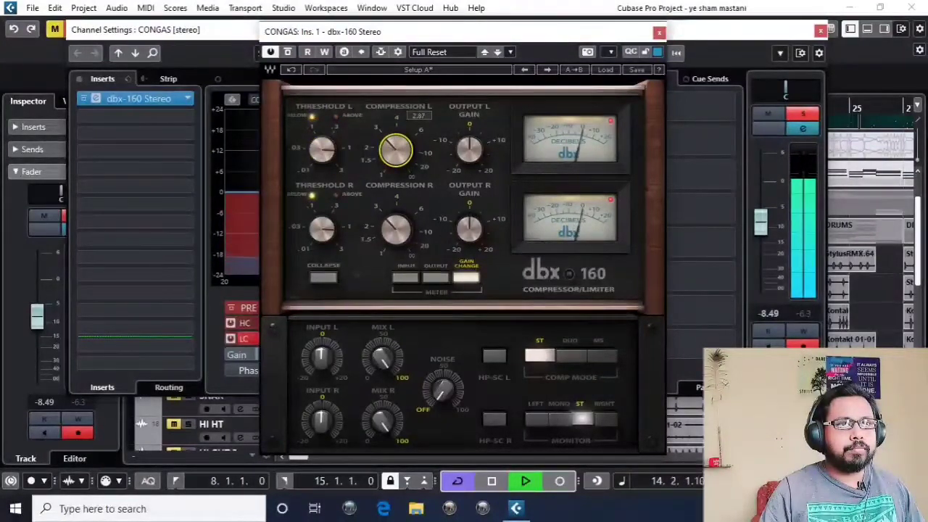
Raise the dbx-160's threshold to about 1.64 and compare CONGAS with the plug-in bypassed and active during playback
left_click(322, 150)
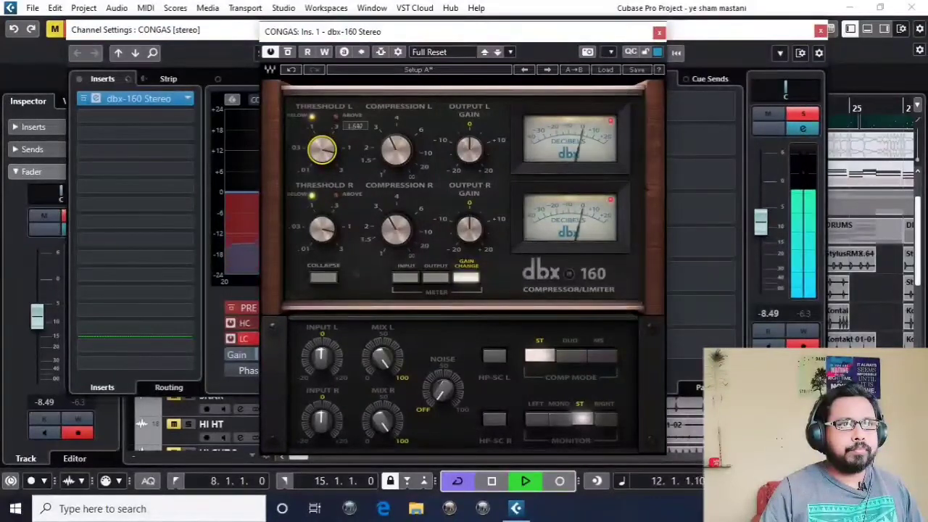
key("space")
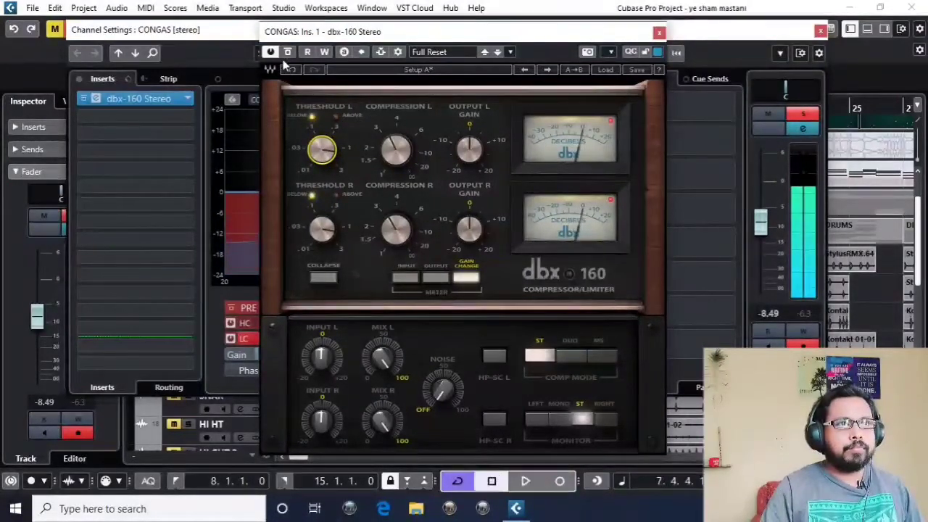
left_click(270, 52)
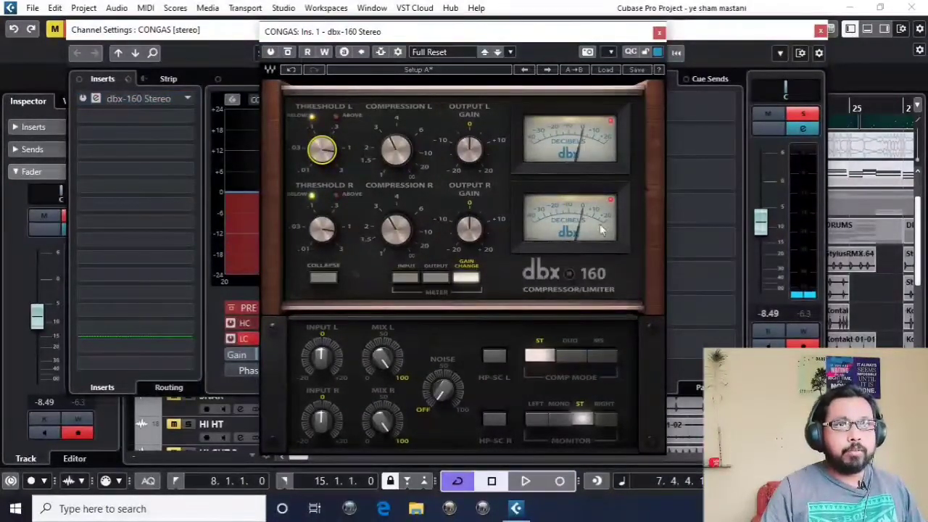
left_click_drag(429, 38, 410, 36)
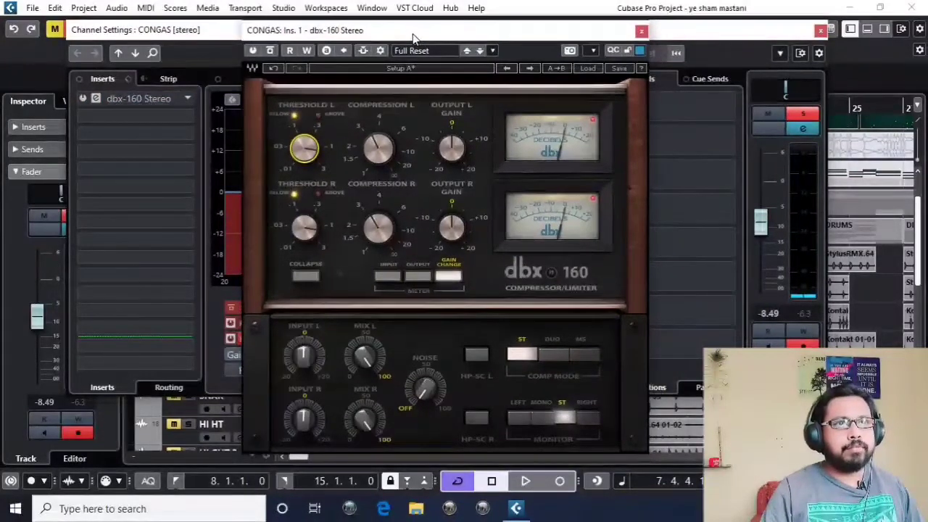
key("space")
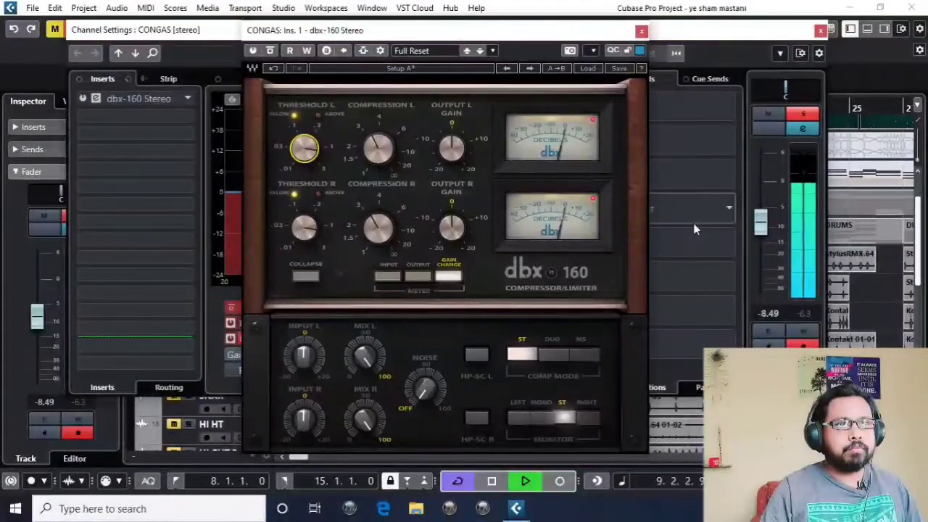
left_click(252, 51)
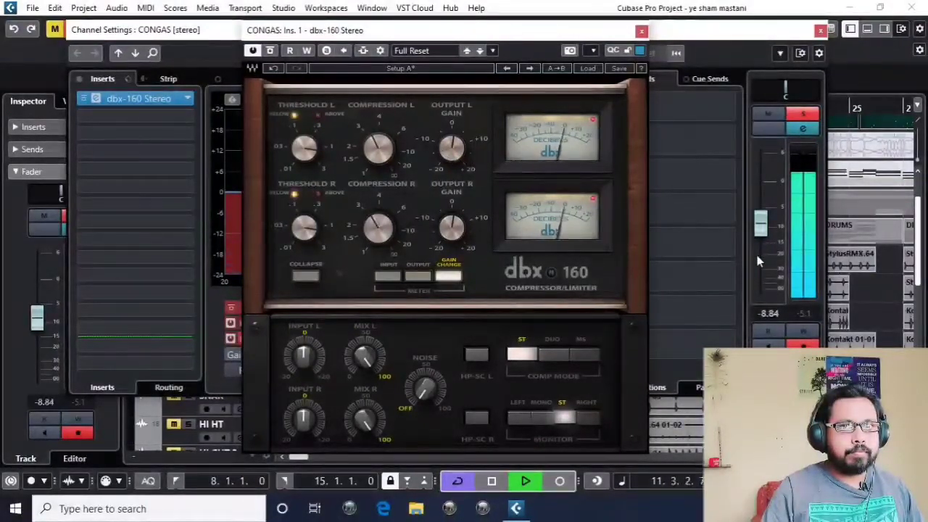
Set the CONGAS level to -9.95 dB while listening, nudge its high-mid EQ band, and close the channel and plug-in windows
left_click(674, 326)
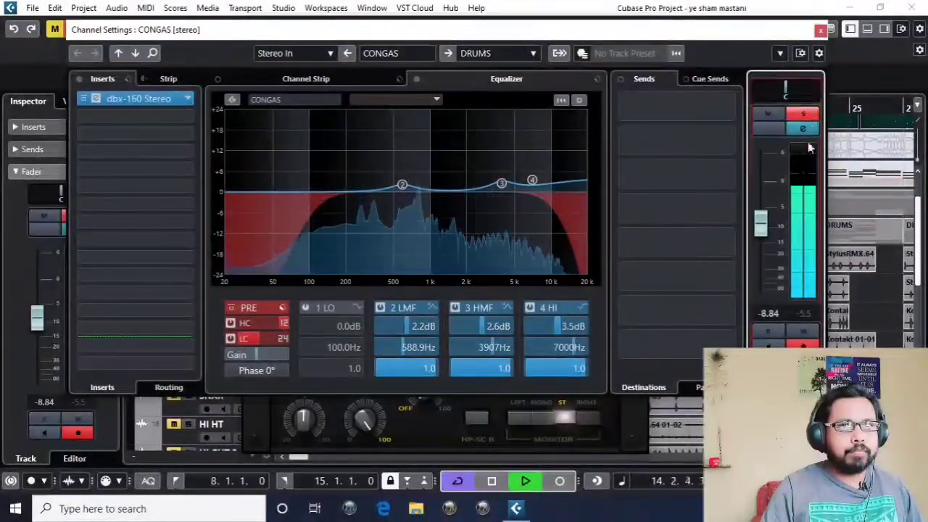
scroll(768, 229, "up", 2)
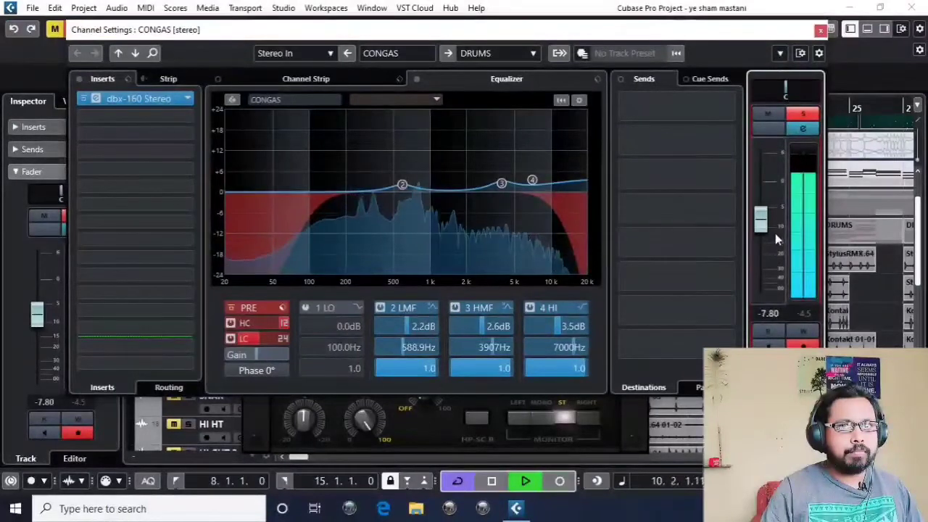
scroll(775, 234, "down", 2)
scroll(775, 233, "down", 1)
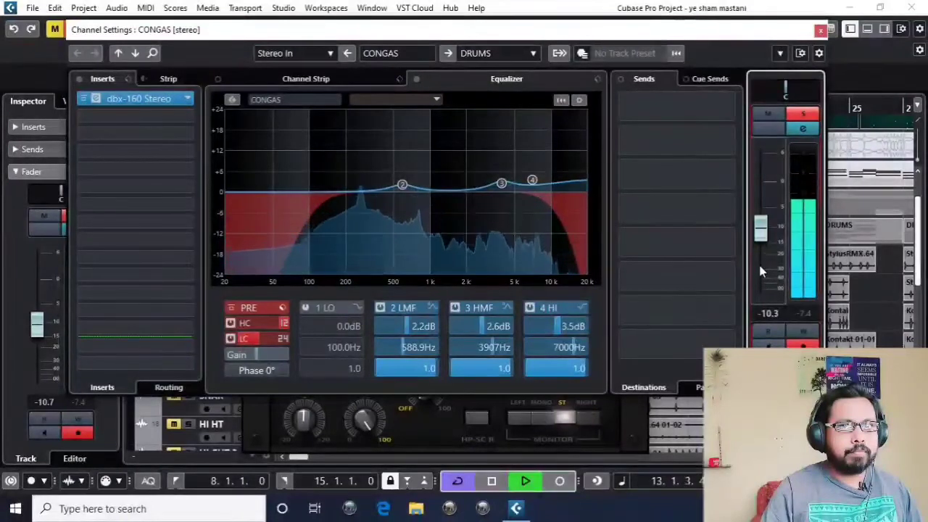
scroll(761, 271, "up", 1)
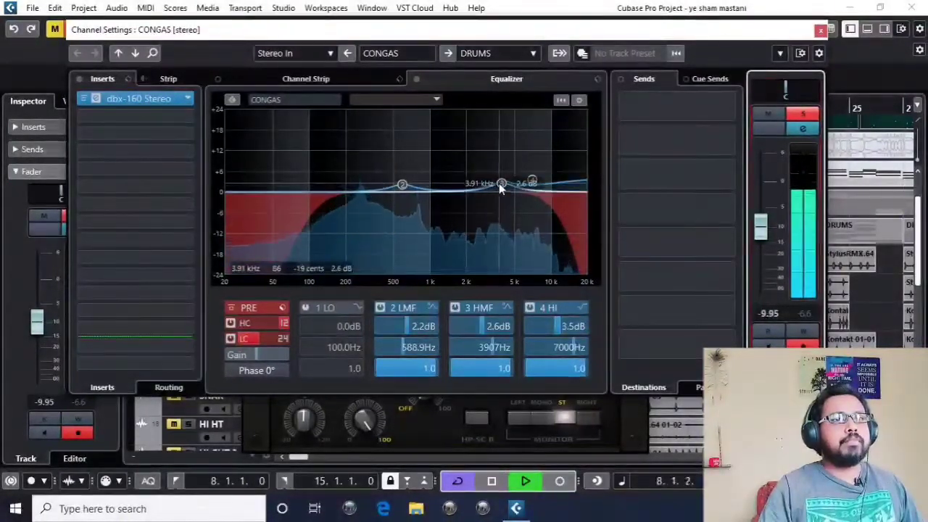
mouse_move(498, 183)
left_mouse_down()
mouse_move(486, 181)
mouse_move(507, 179)
left_mouse_up()
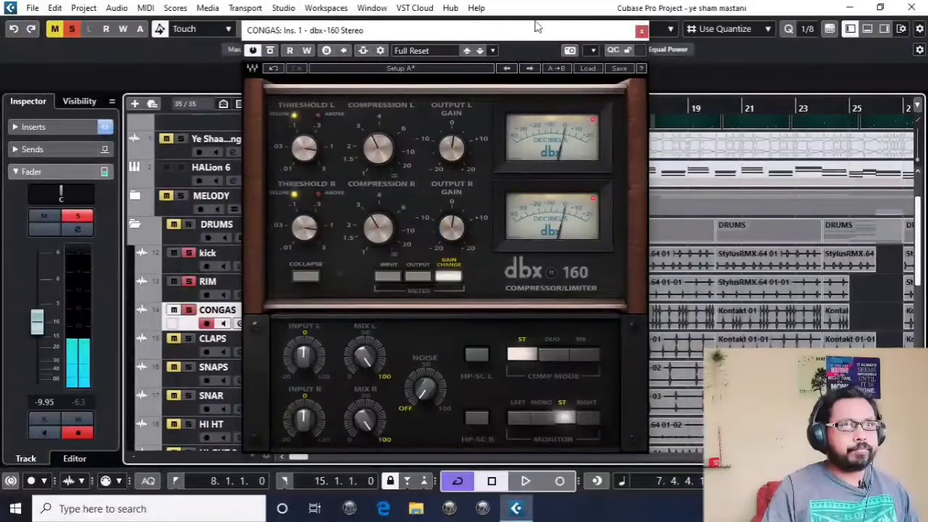
left_click(642, 34)
Solo the SNAPS track and audition it within the loop
scroll(541, 203, "down", 4)
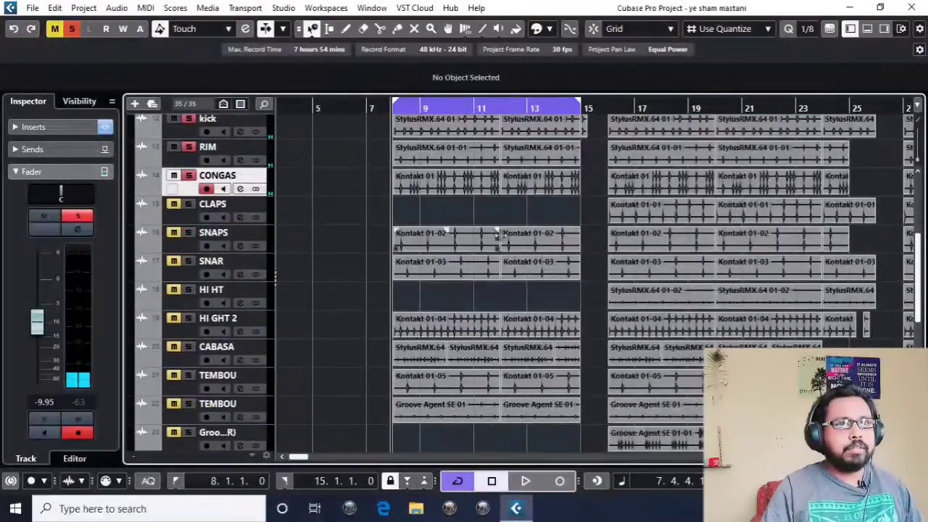
scroll(346, 257, "left", 3)
left_click(186, 239)
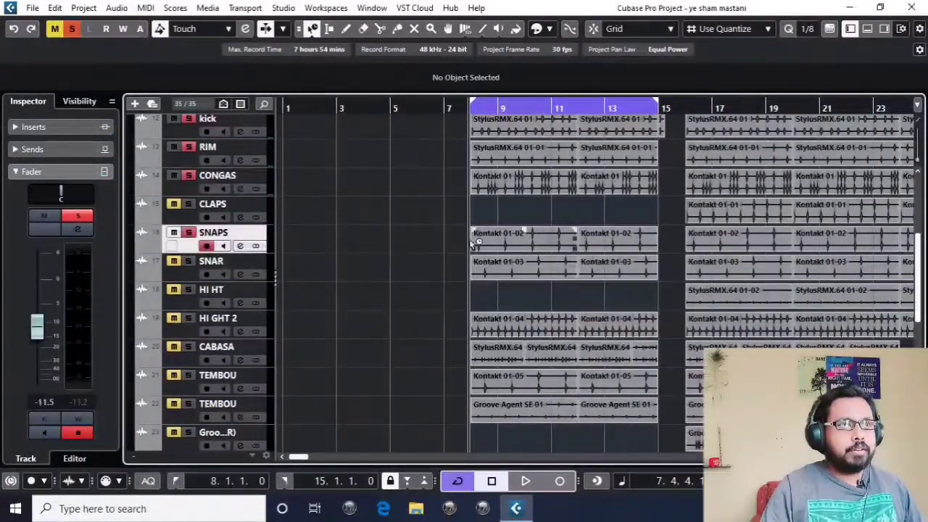
scroll(621, 247, "right", 2)
key("space")
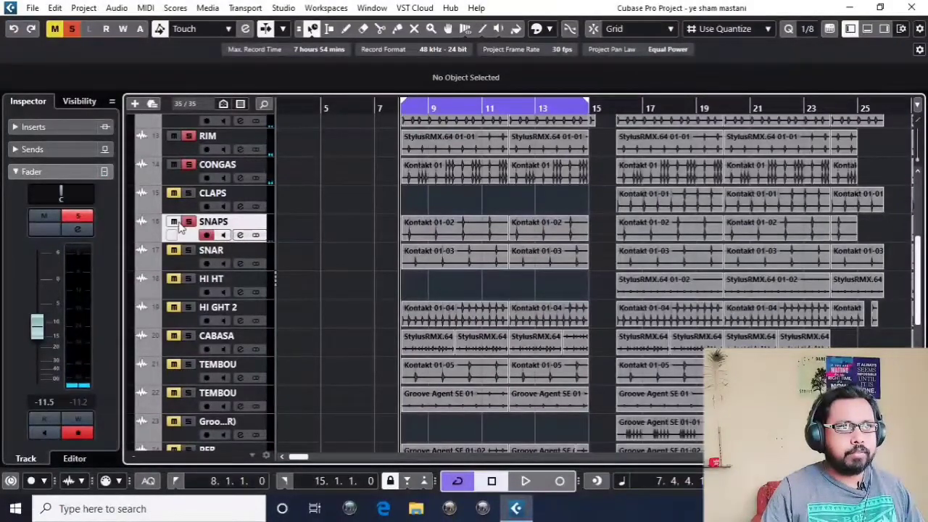
Open the SNAPS channel settings, boost its highs by 3.1 dB at 2789 Hz, and enable a low-cut filter
left_click(240, 235)
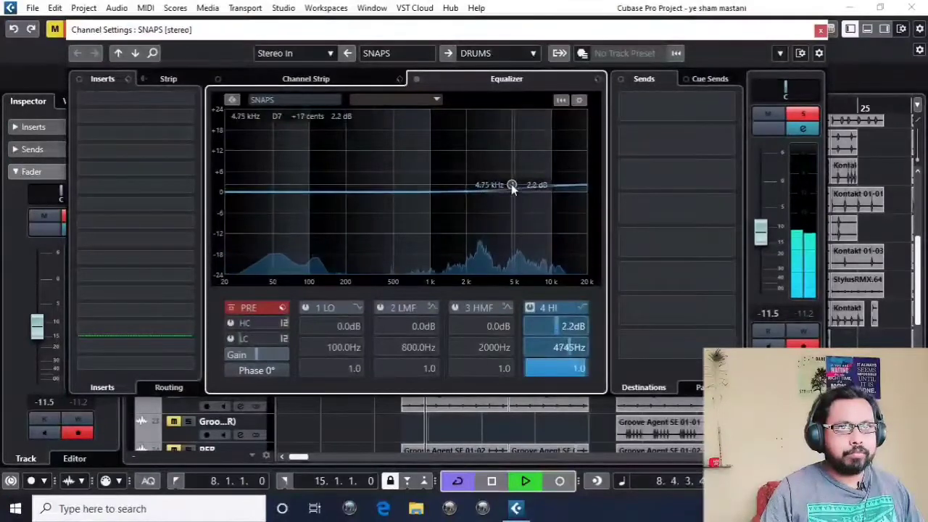
left_click_drag(511, 185, 483, 182)
left_click(231, 339)
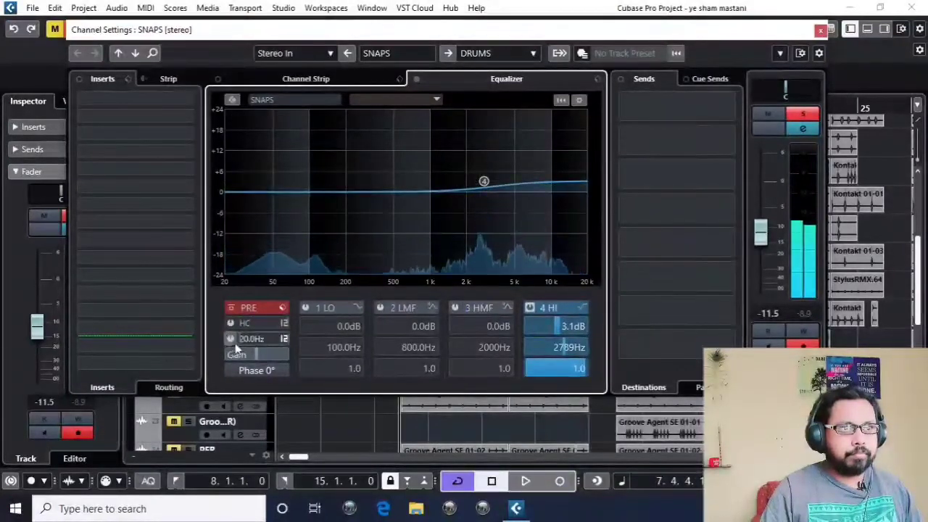
left_click_drag(270, 338, 288, 338)
key("space")
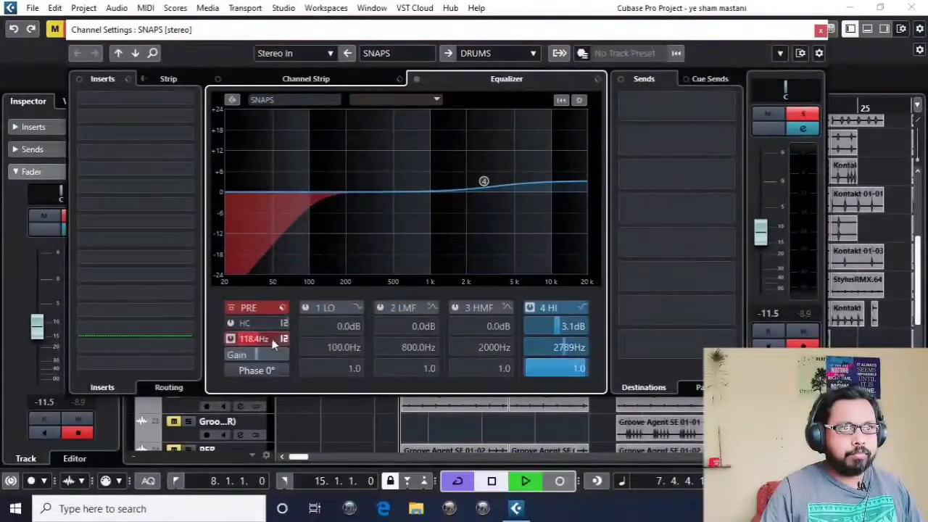
scroll(270, 339, "down", 4)
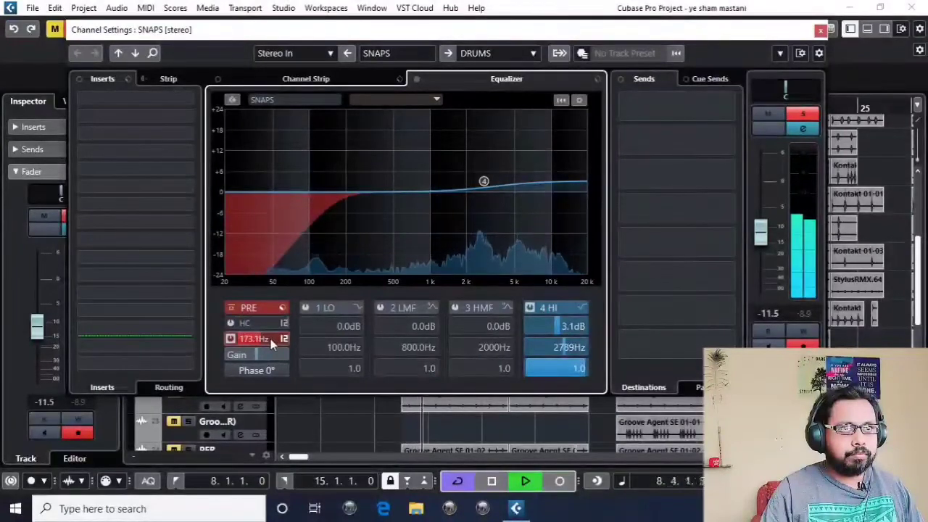
Enable the SNAPS high-cut filter at 8441 Hz with a slope of 24
left_click(230, 323)
left_click_drag(279, 328, 257, 324)
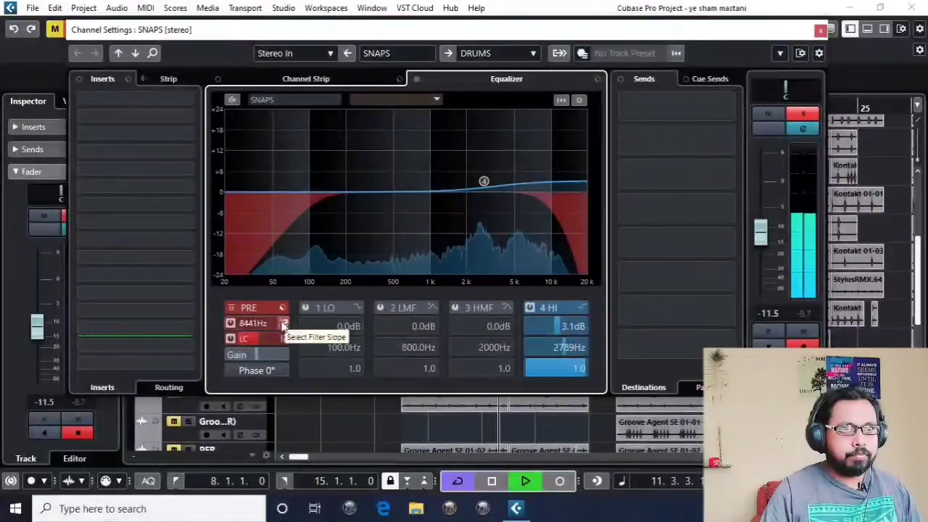
left_click(284, 323)
left_click(307, 356)
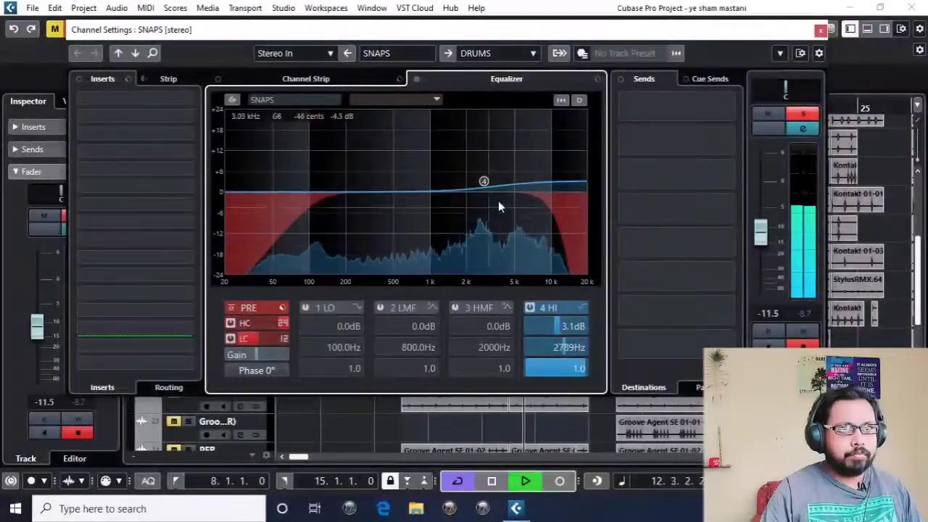
Set SNAPS EQ to -2.8 dB at 188.3 Hz, 2.4 dB at 1015 Hz and 2.2 dB at 1459 Hz, and its level to -10.3 dB
left_click_drag(484, 182, 343, 204)
left_click(484, 182)
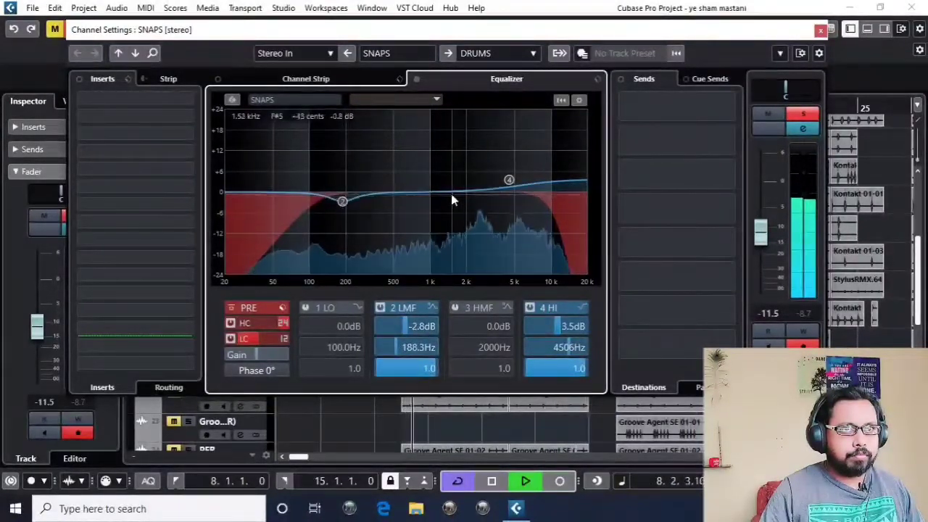
left_click_drag(451, 193, 432, 183)
left_click_drag(508, 181, 449, 185)
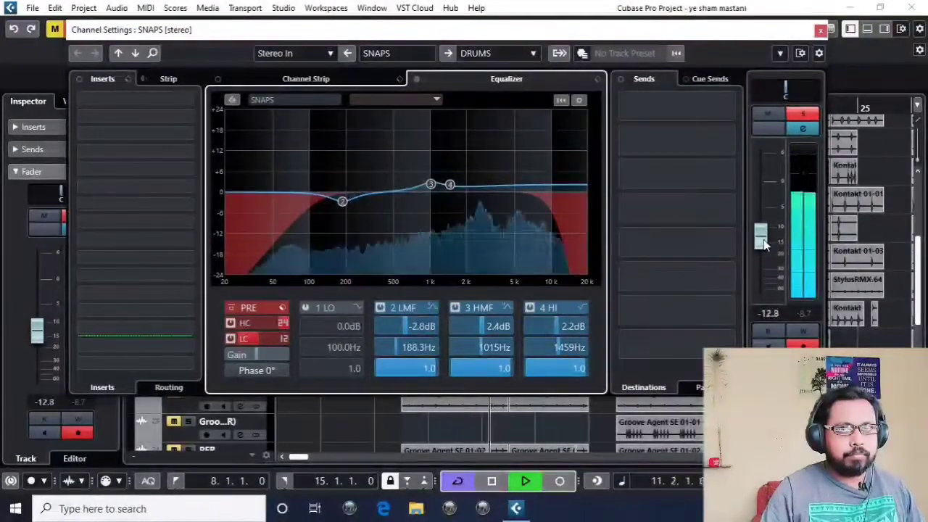
scroll(771, 247, "down", 3)
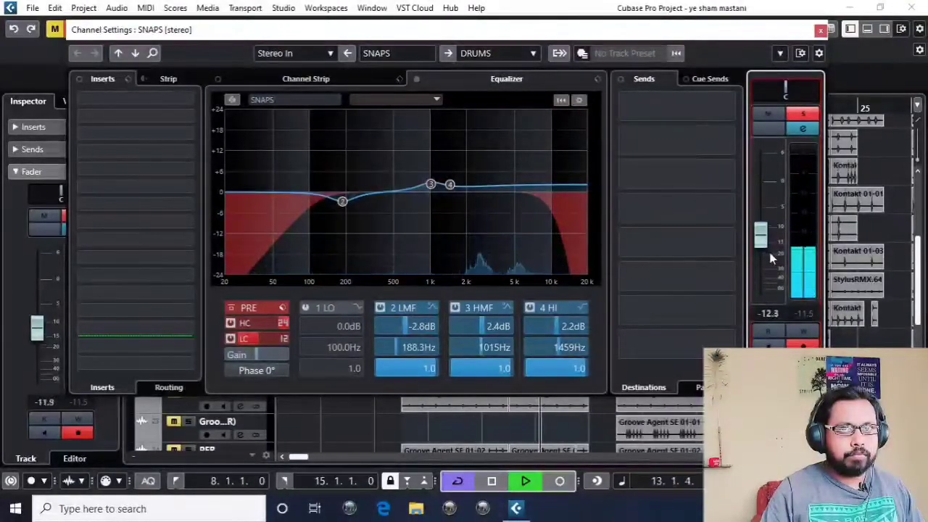
scroll(772, 253, "up", 4)
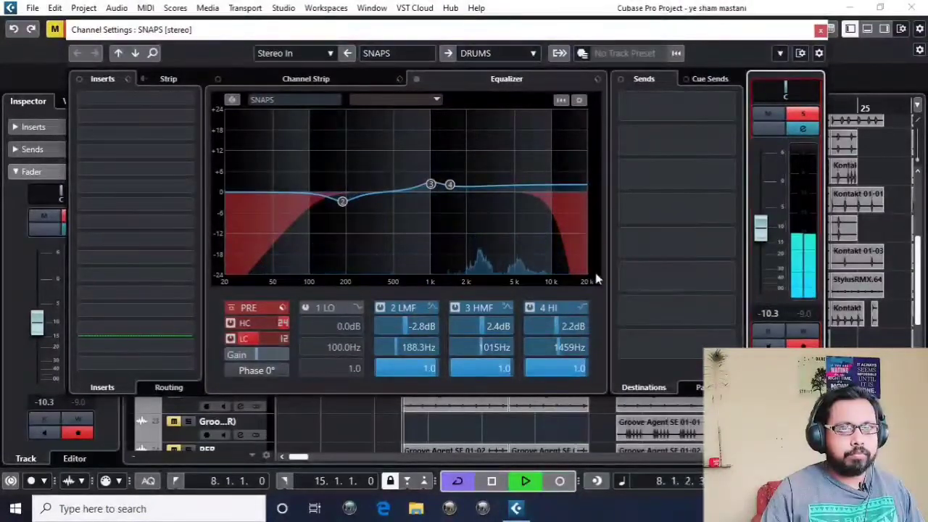
Load the Standard Compressor into the SNAPS channel strip and open its detailed controls
left_click(332, 80)
left_click(332, 105)
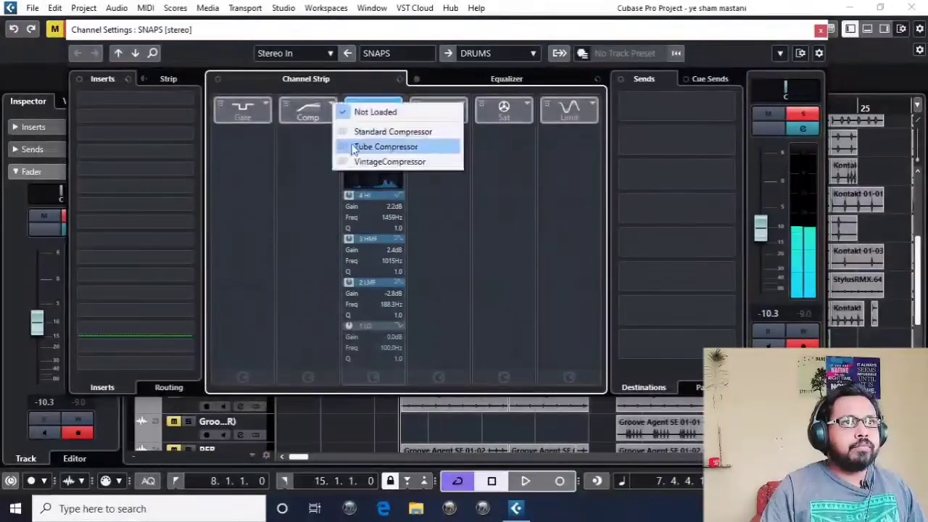
left_click(362, 131)
left_click(307, 136)
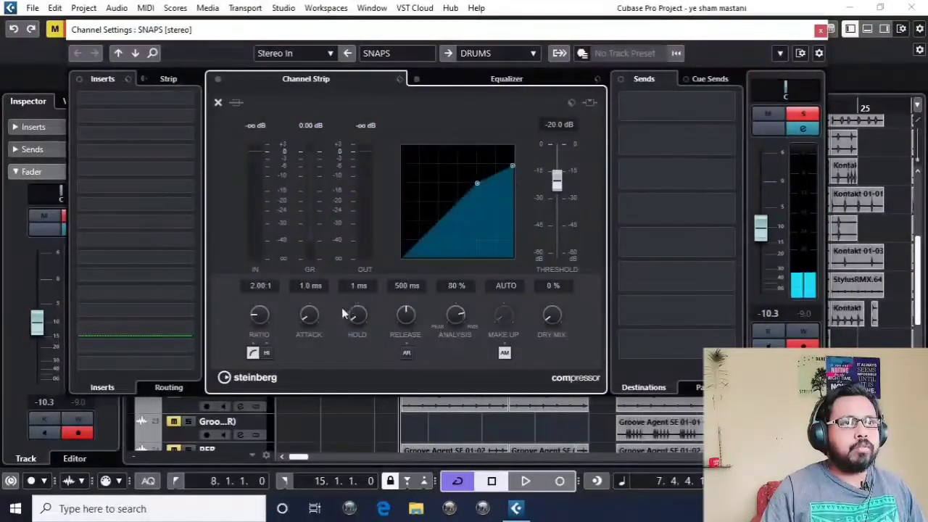
Set the SNAPS compressor to a 2.24:1 ratio, automatic release and a -24.9 dB threshold during playback
left_click_drag(267, 320, 268, 315)
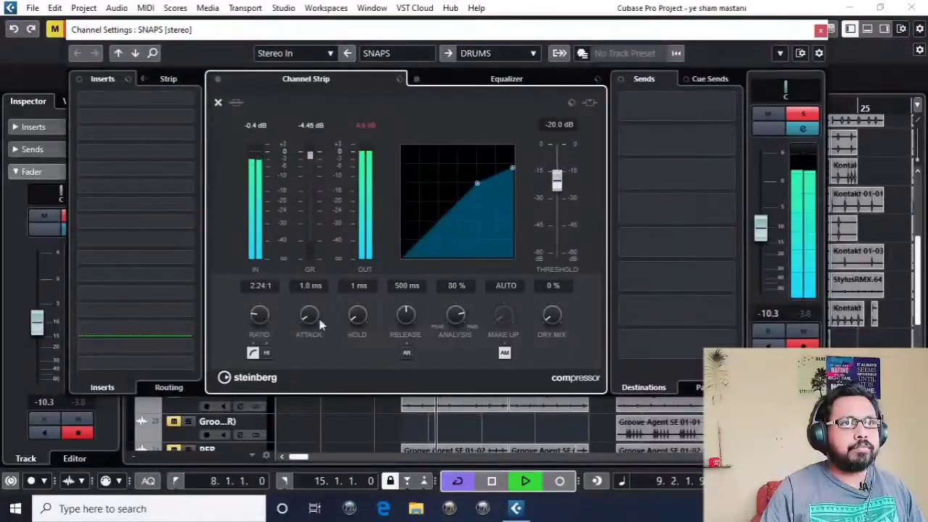
left_click(403, 352)
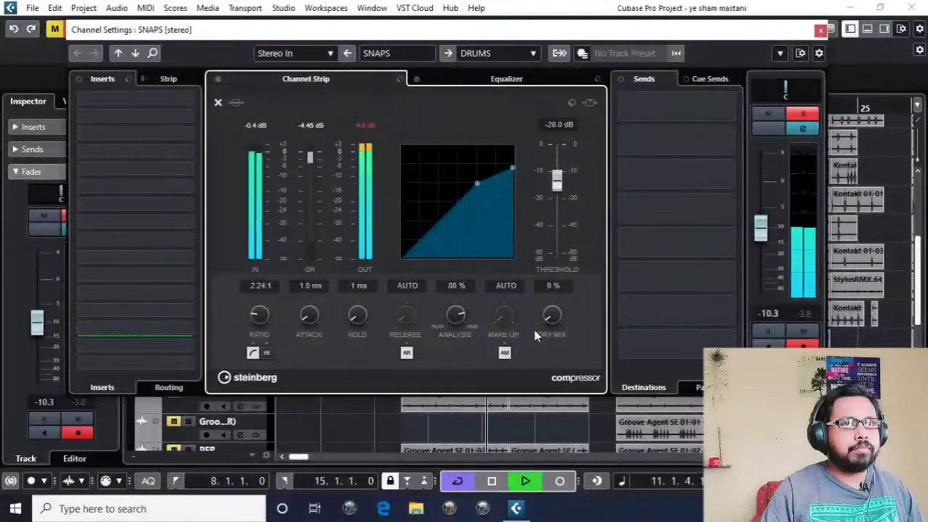
left_click_drag(566, 206, 552, 198)
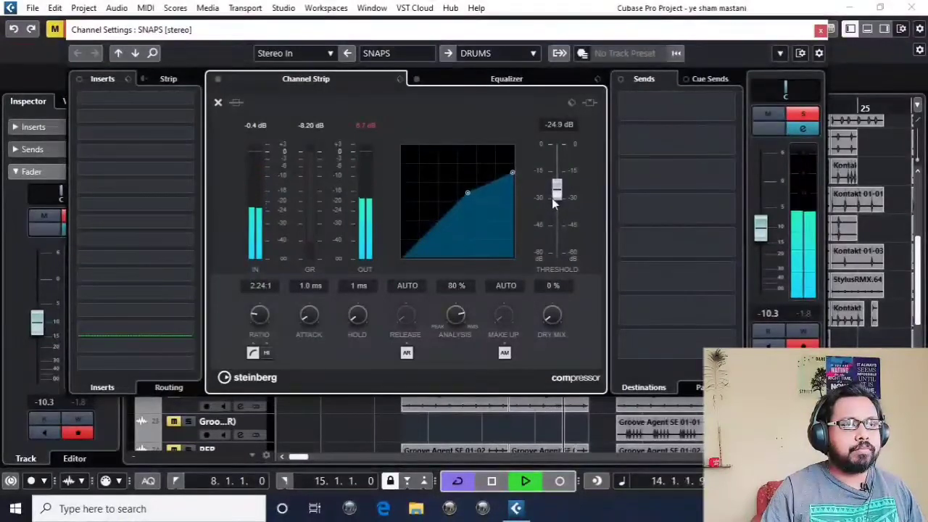
Lower the SNAPS level to -12.8 dB, close its channel settings after returning to the equalizer, and stop playback
scroll(768, 251, "down", 5)
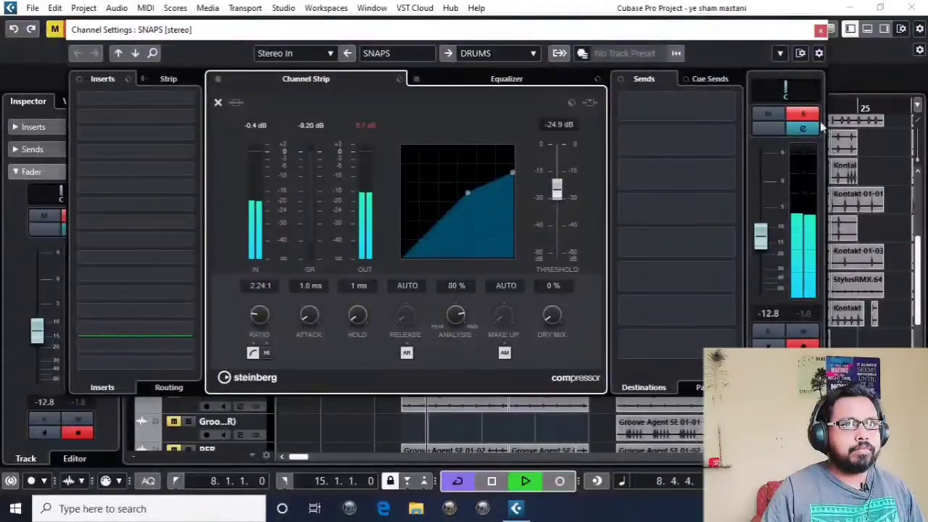
left_click(507, 79)
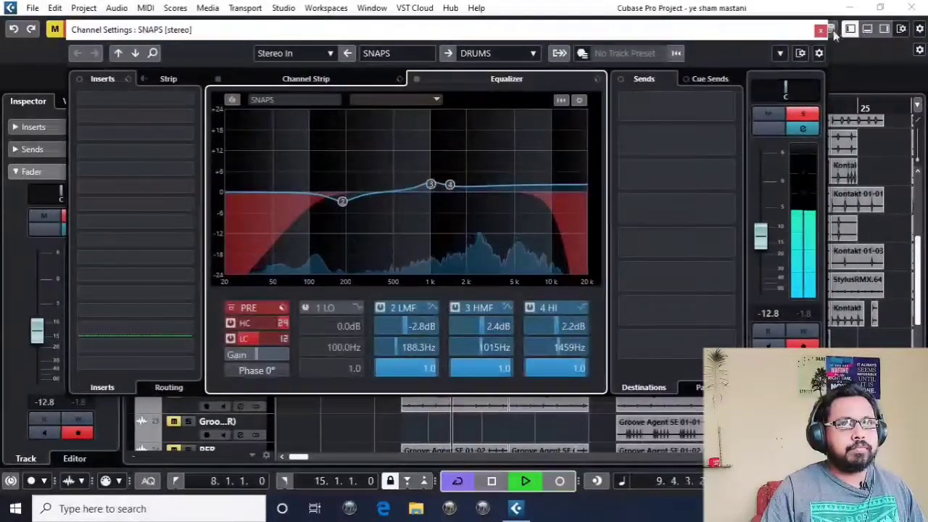
key("e")
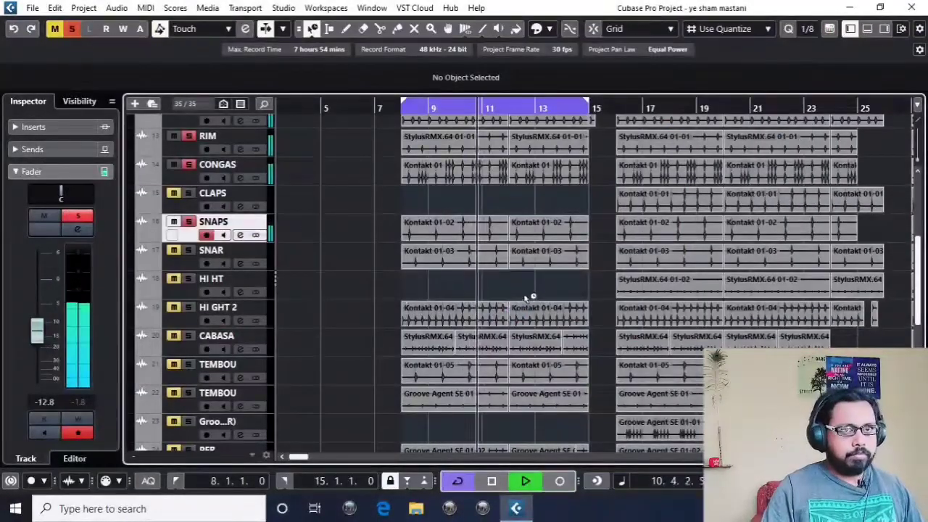
key("space")
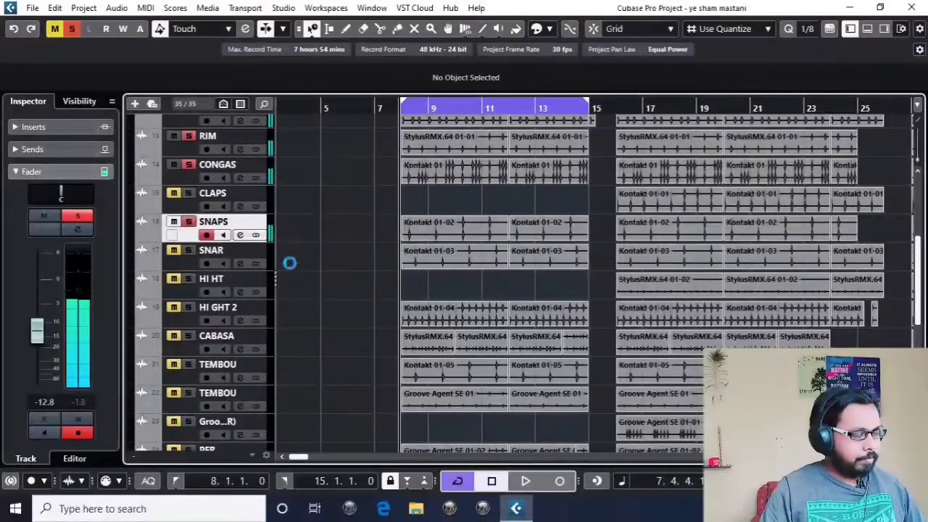
Solo the SNAR track and start playback of the loop
left_click(190, 260)
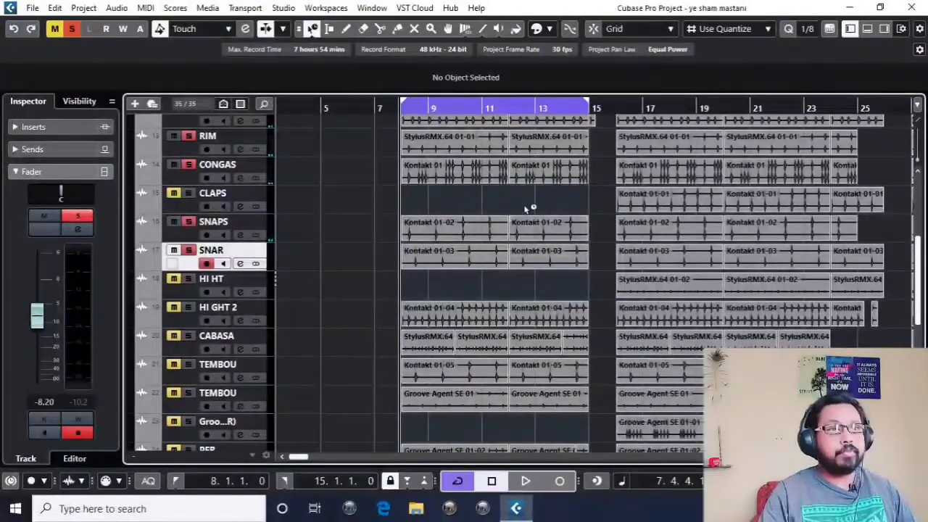
key("space")
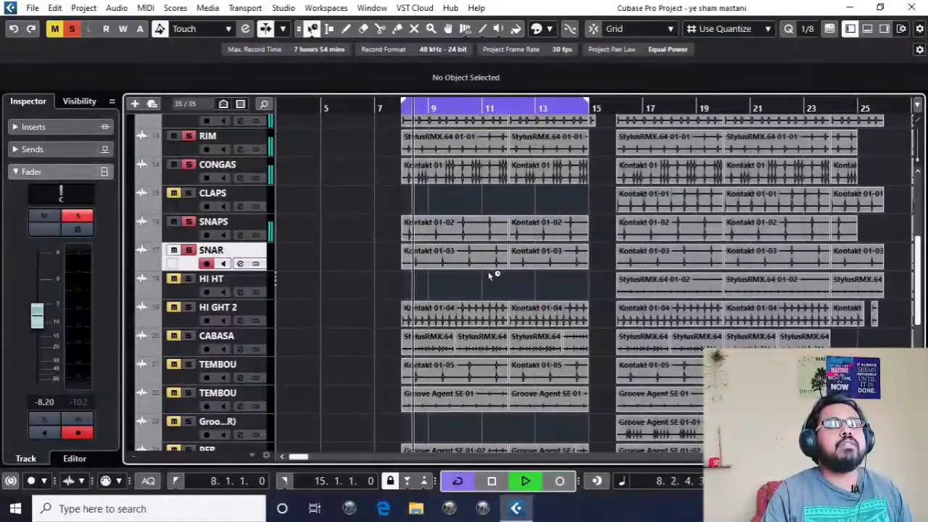
Set the SNAR level to -6.10 dB and remove its low frequencies with a 24 dB low-cut filter reaching above 90 Hz
mouse_move(36, 315)
left_mouse_down()
mouse_move(36, 300)
mouse_move(36, 320)
left_mouse_up()
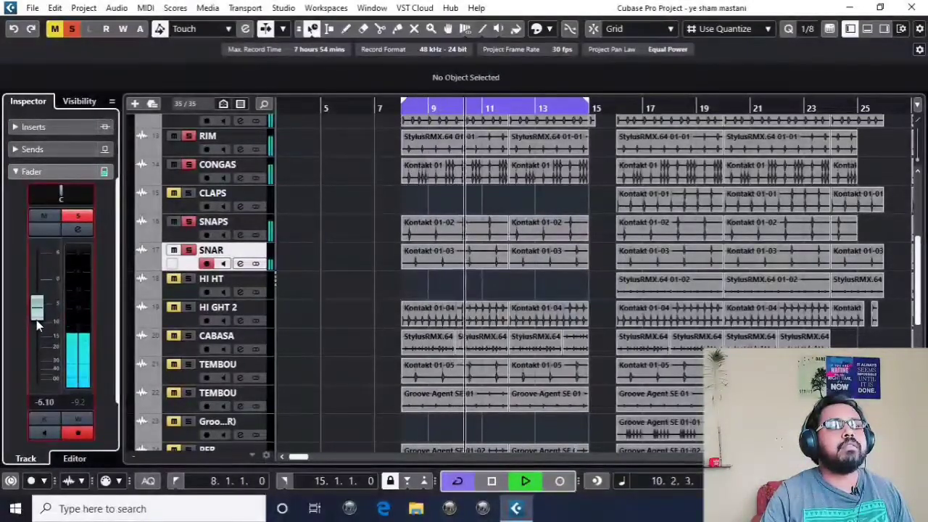
left_click(240, 263)
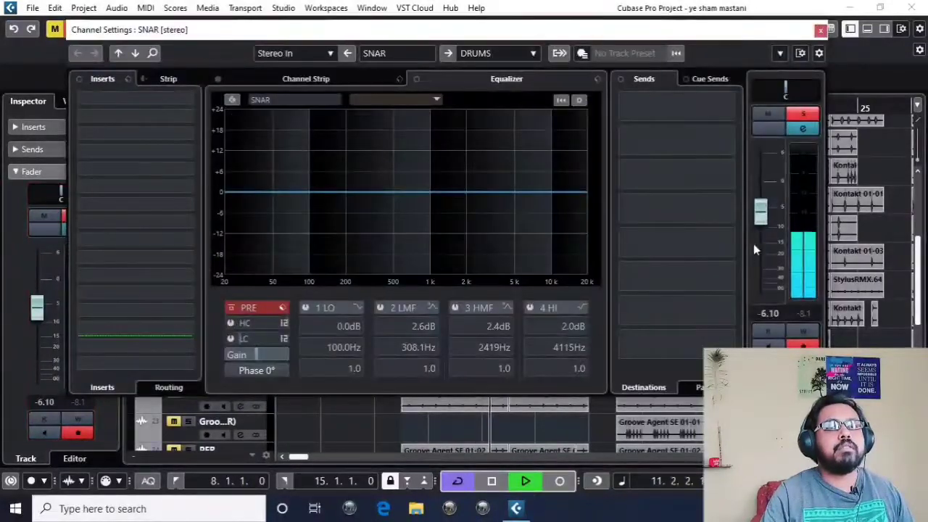
left_click(231, 339)
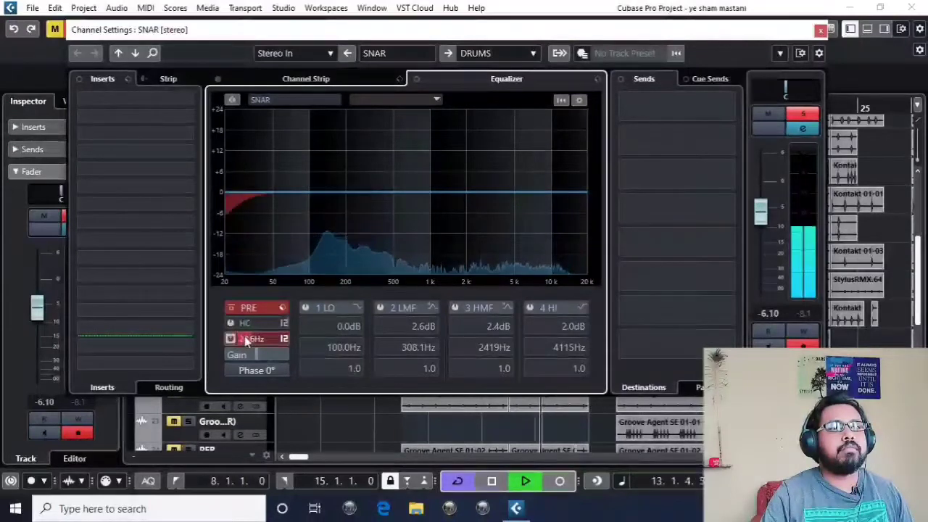
scroll(265, 341, "up", 4)
scroll(264, 341, "up", 5)
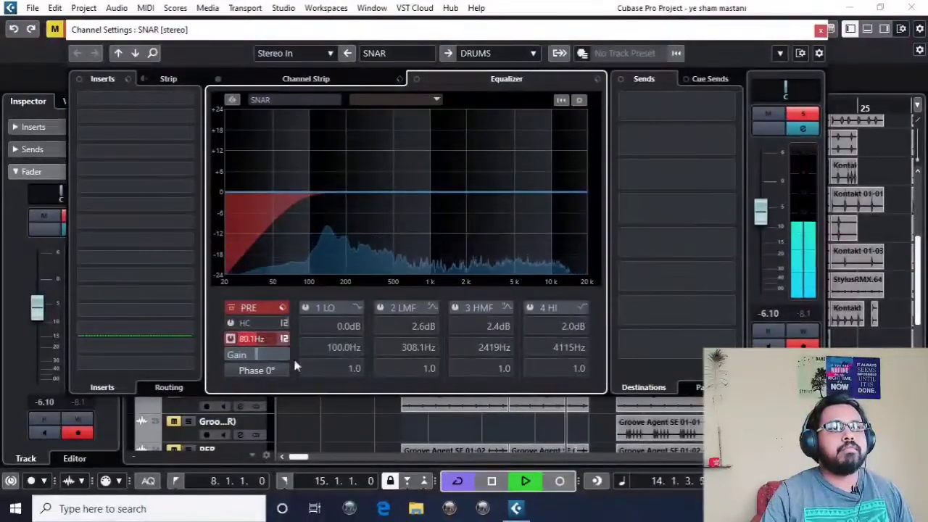
left_click(283, 339)
left_click(312, 385)
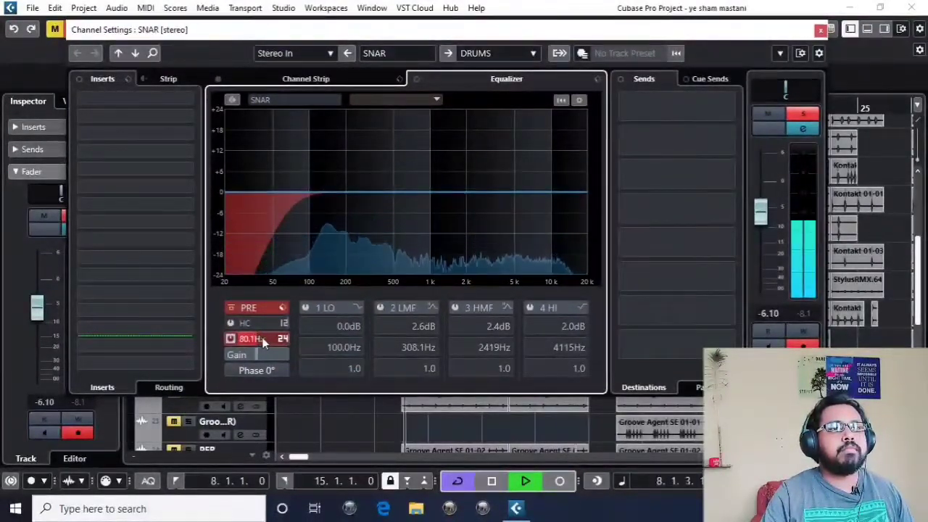
scroll(263, 340, "up", 1)
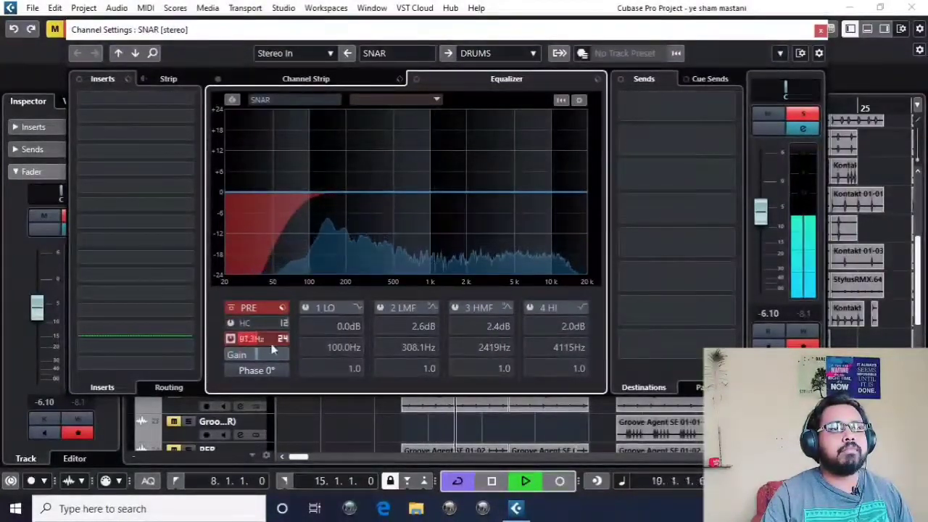
scroll(265, 339, "up", 1)
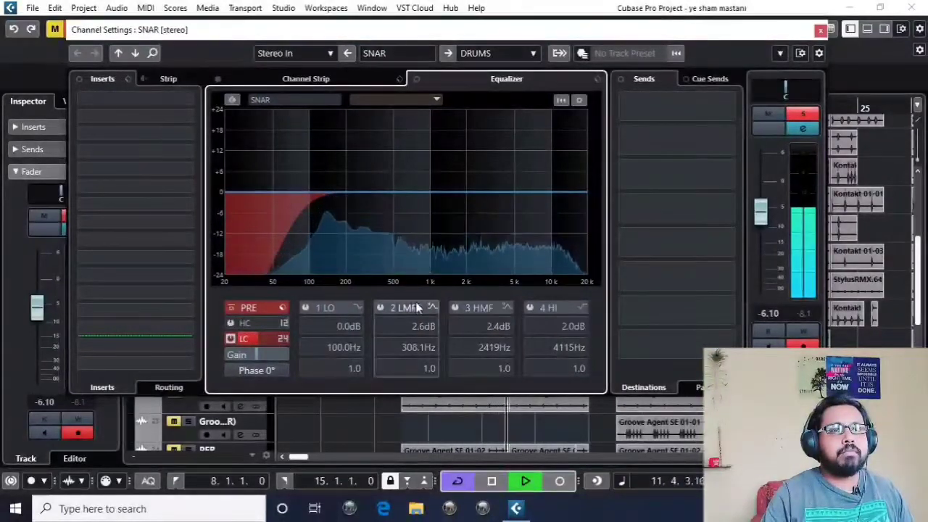
Unload the Tape Saturation module from the SNAR channel strip
left_click(305, 79)
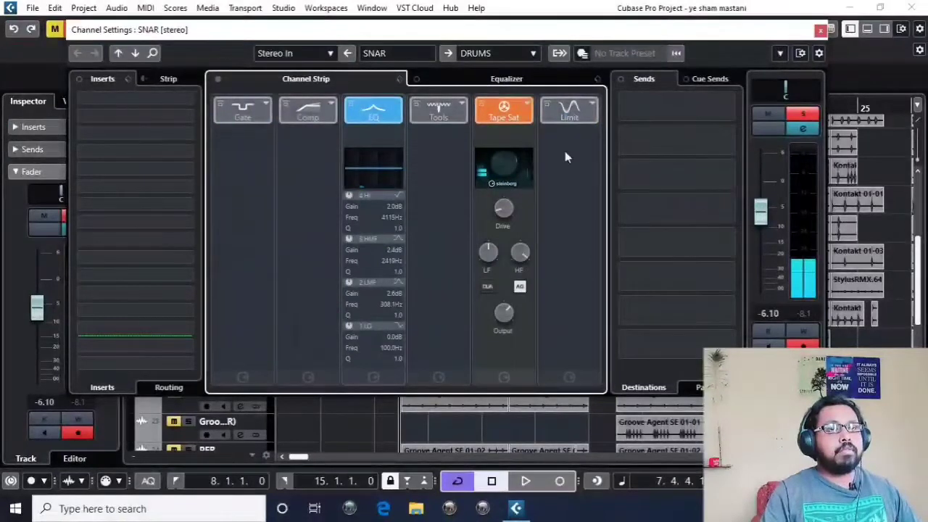
left_click(529, 105)
left_click(548, 113)
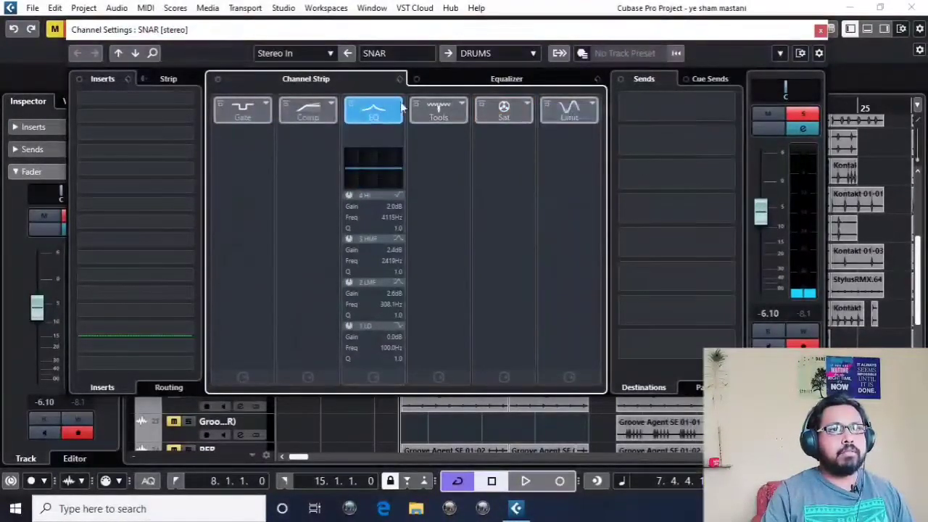
Load the Tube Compressor into the SNAR channel strip and open its detailed controls
left_click(331, 106)
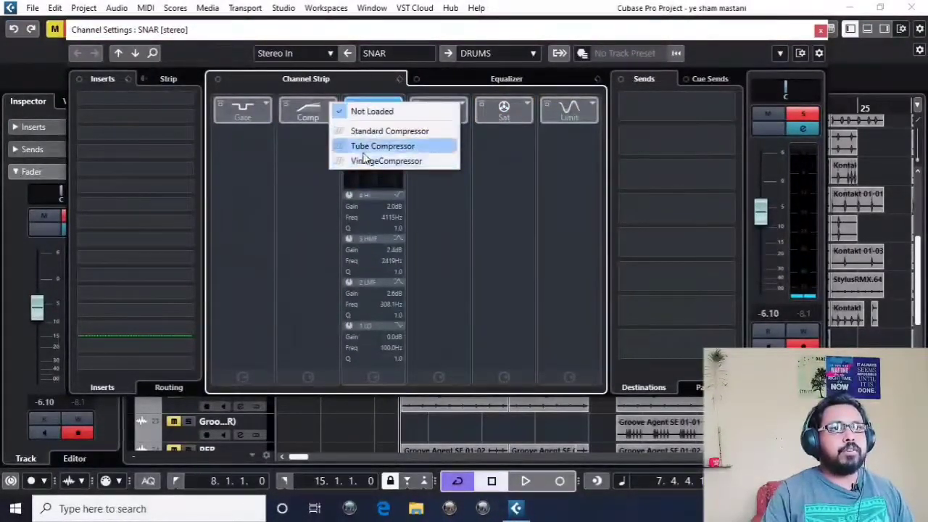
left_click(370, 146)
left_click(308, 135)
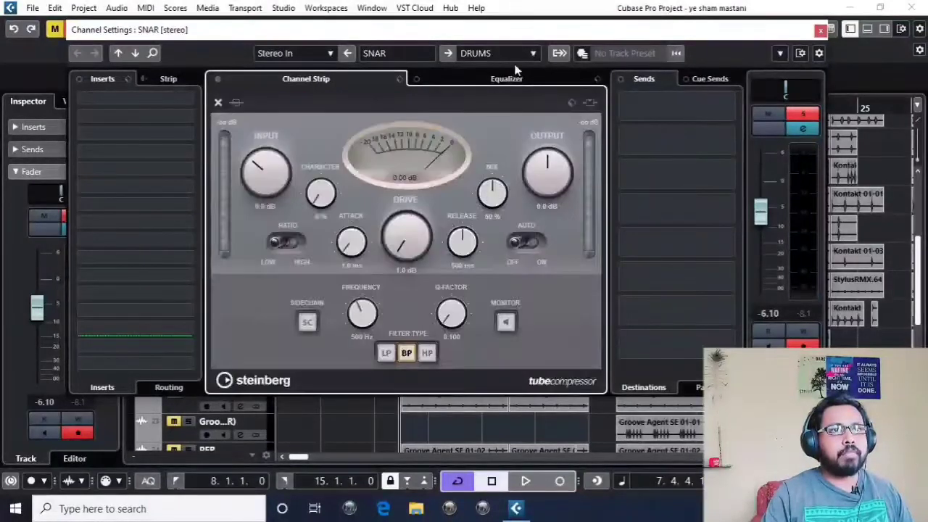
left_click_drag(498, 40, 552, 58)
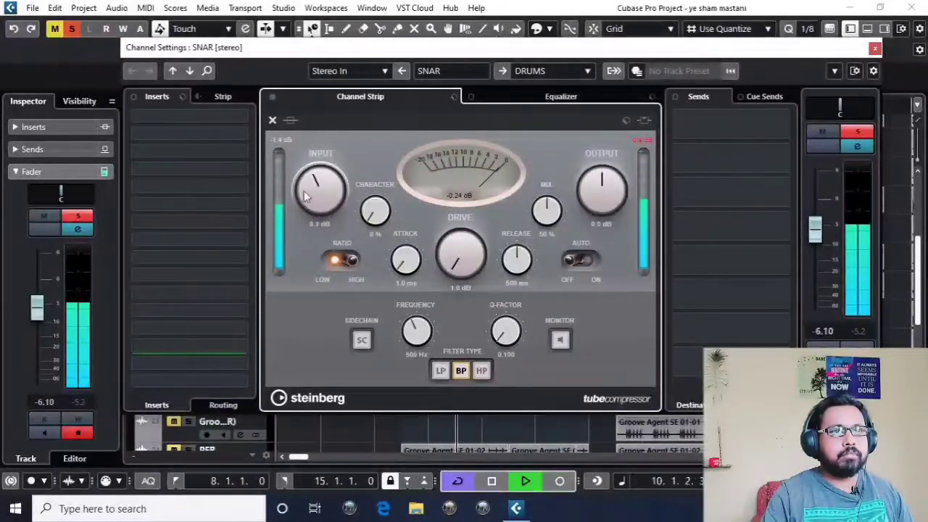
Set the SNAR tube compressor to 18.7 dB input, -3.0 dB output, 16.0 ms attack and automatic release during playback
left_click_drag(301, 178, 321, 183)
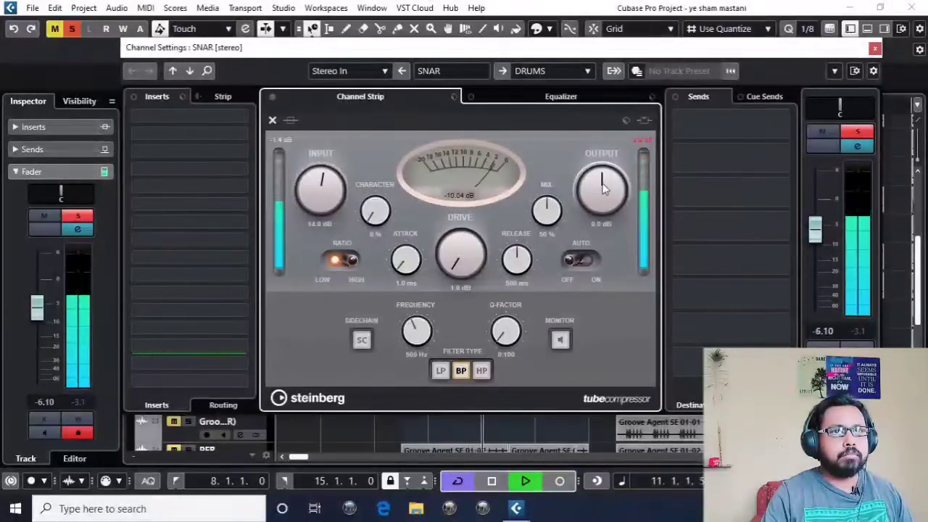
left_click_drag(604, 187, 604, 197)
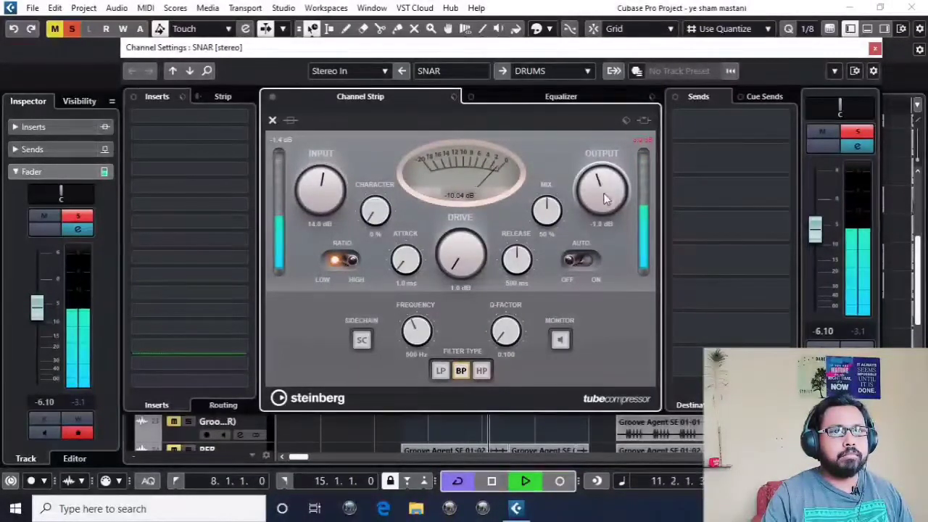
left_click(592, 266)
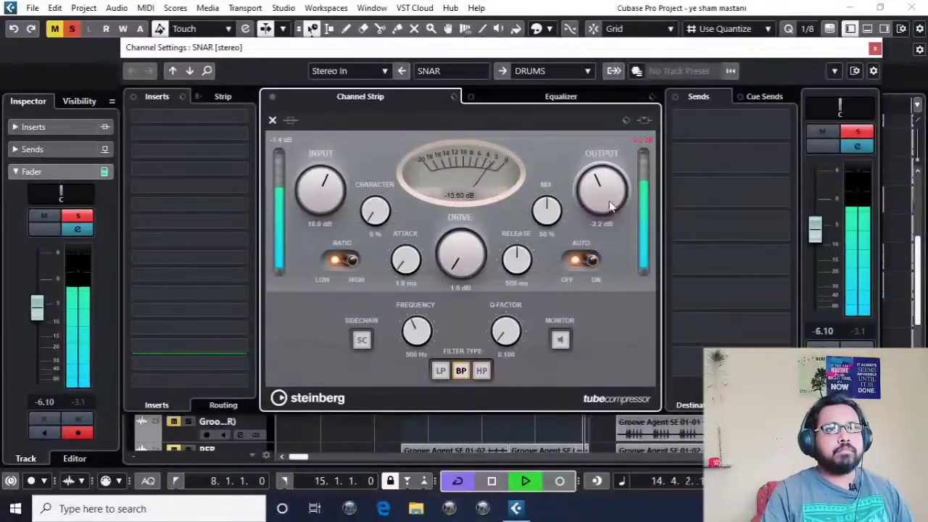
mouse_move(605, 191)
left_mouse_down()
mouse_move(606, 209)
mouse_move(605, 200)
left_mouse_up()
left_click_drag(407, 256, 406, 224)
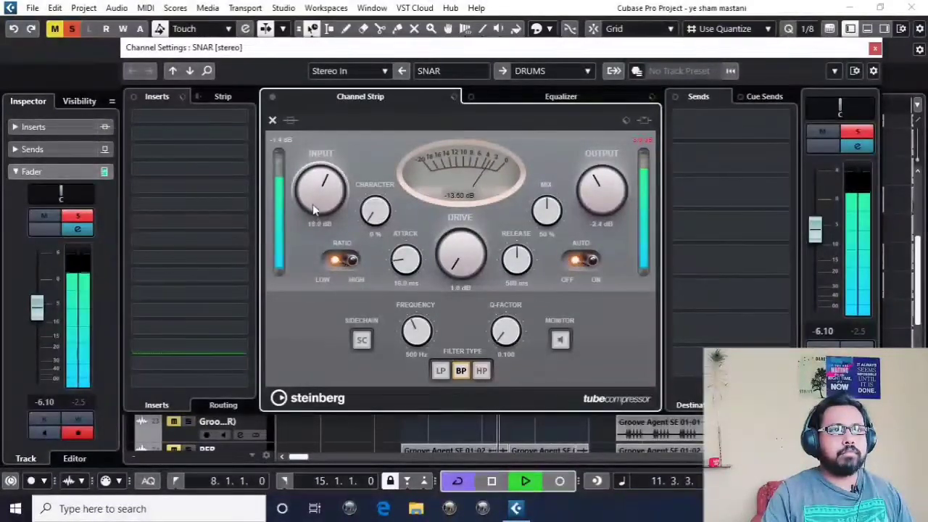
left_click_drag(627, 196, 626, 200)
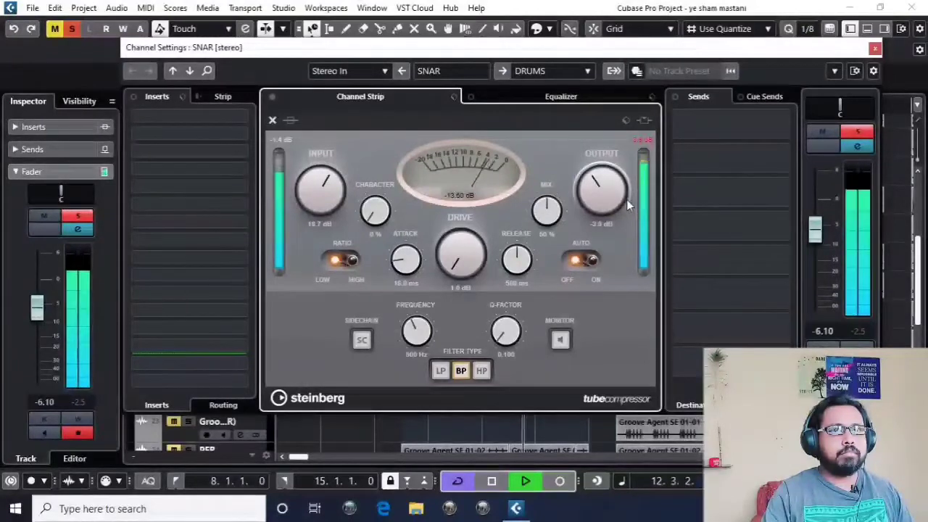
Raise the tube compressor's input to 19.4 dB, returning the drive to 1.0 dB after auditioning stronger drive
left_click_drag(470, 204, 451, 157)
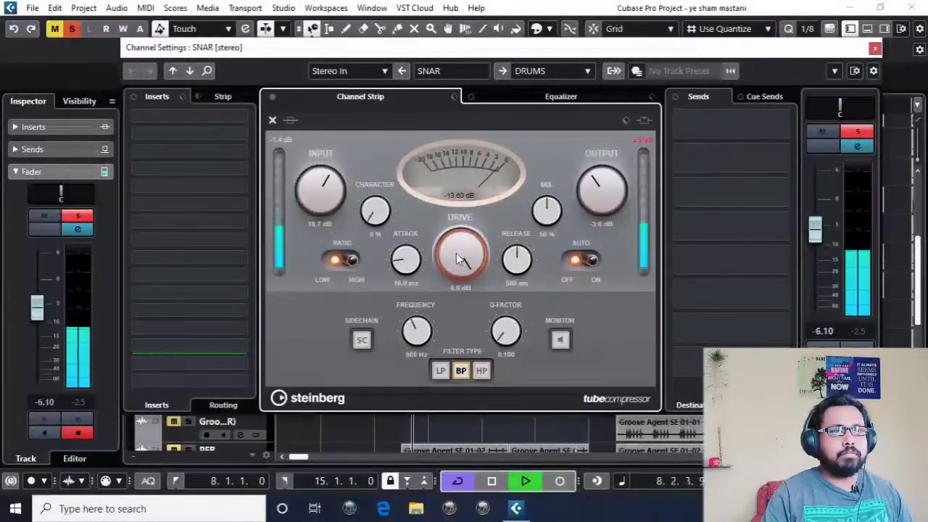
left_click_drag(456, 253, 455, 276)
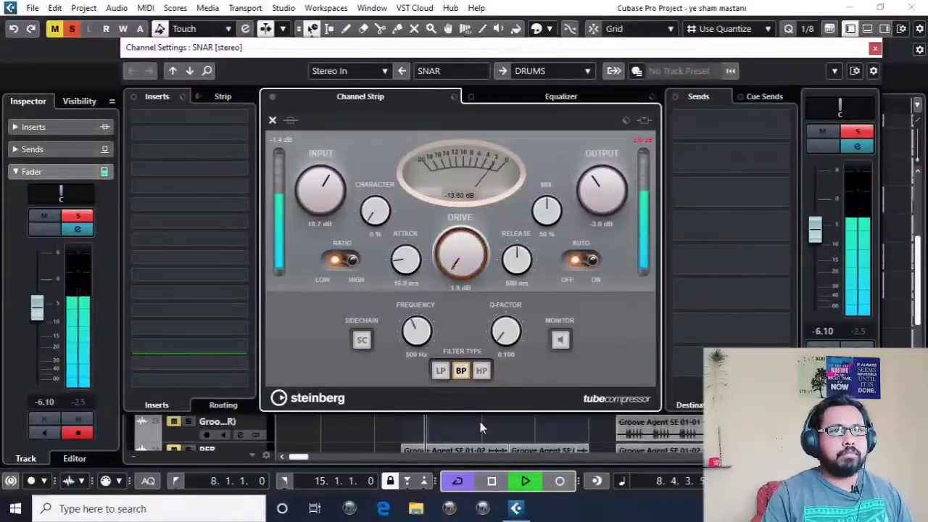
left_click(462, 370)
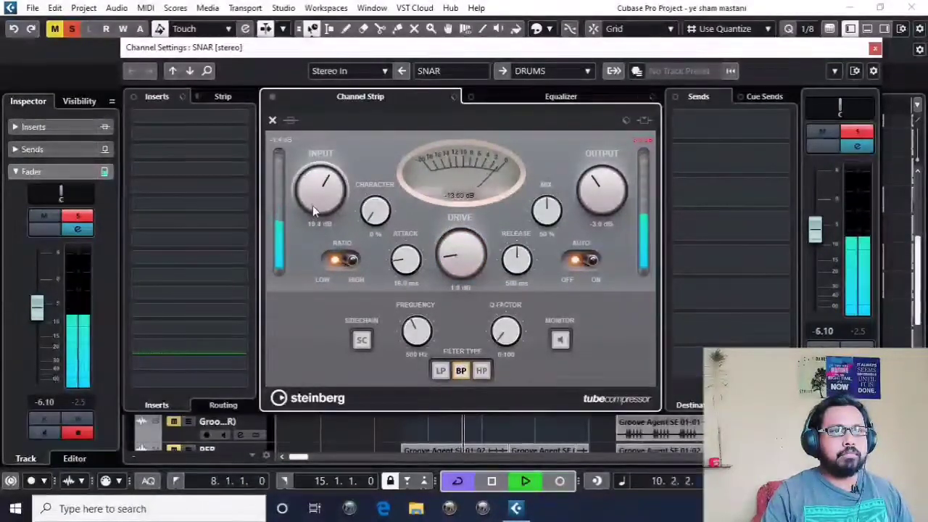
left_click_drag(461, 250, 462, 269)
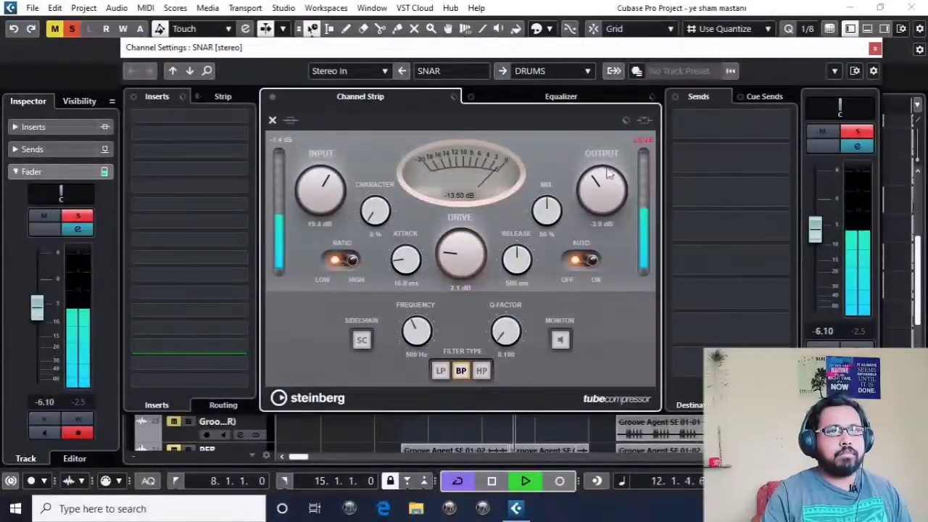
scroll(481, 258, "down", 5)
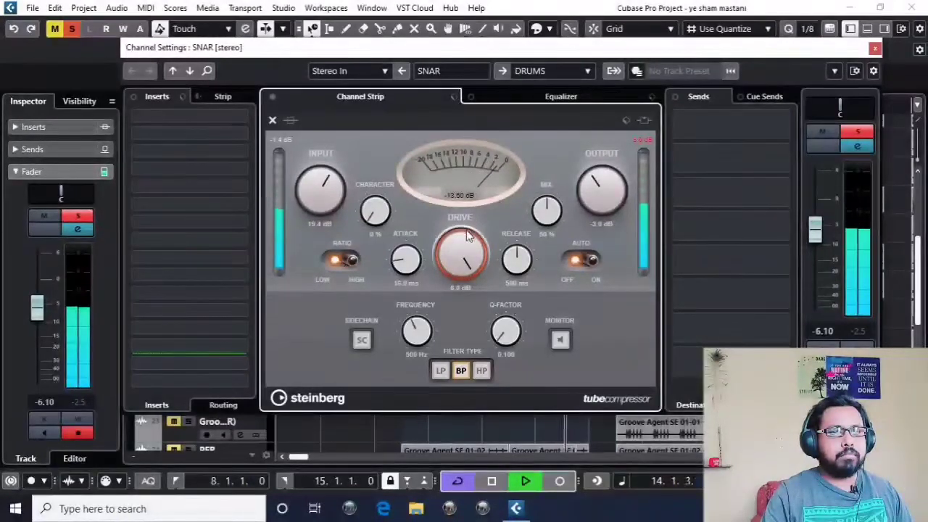
scroll(468, 240, "down", 4)
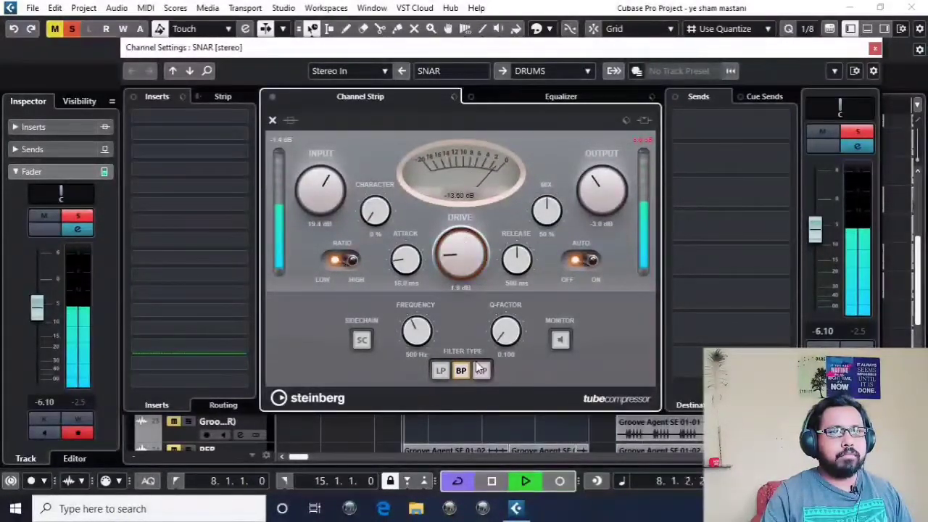
scroll(465, 250, "down", 2)
key("space")
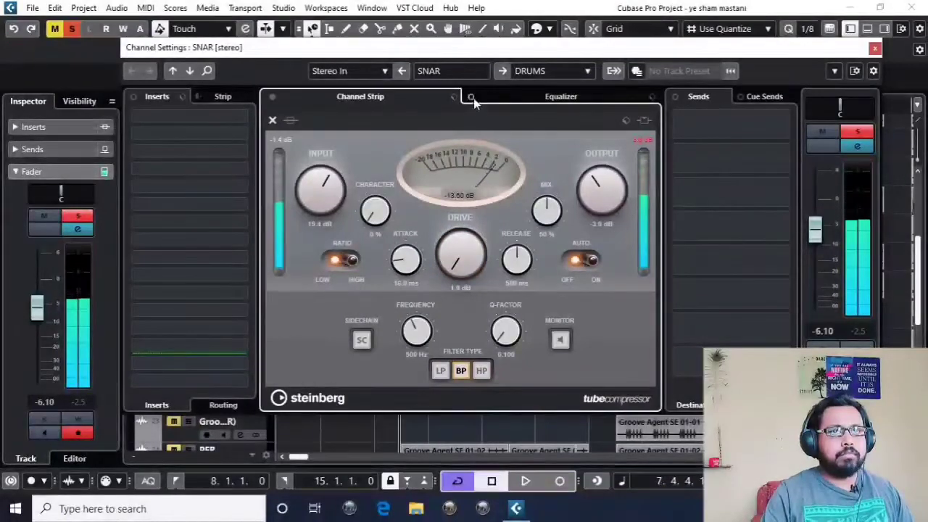
Review the SNAR equalizer curve and compressor settings, returning to the channel strip's module overview
left_click(512, 100)
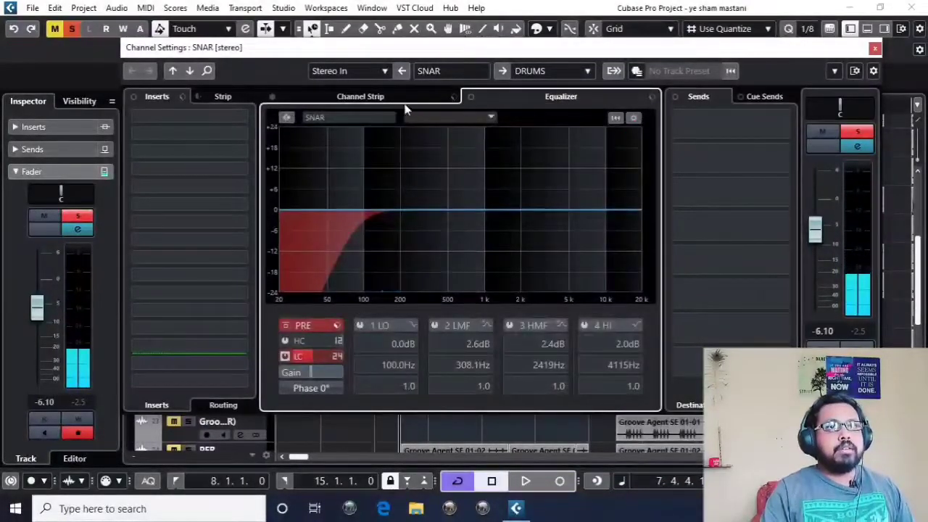
left_click(391, 101)
left_click(561, 98)
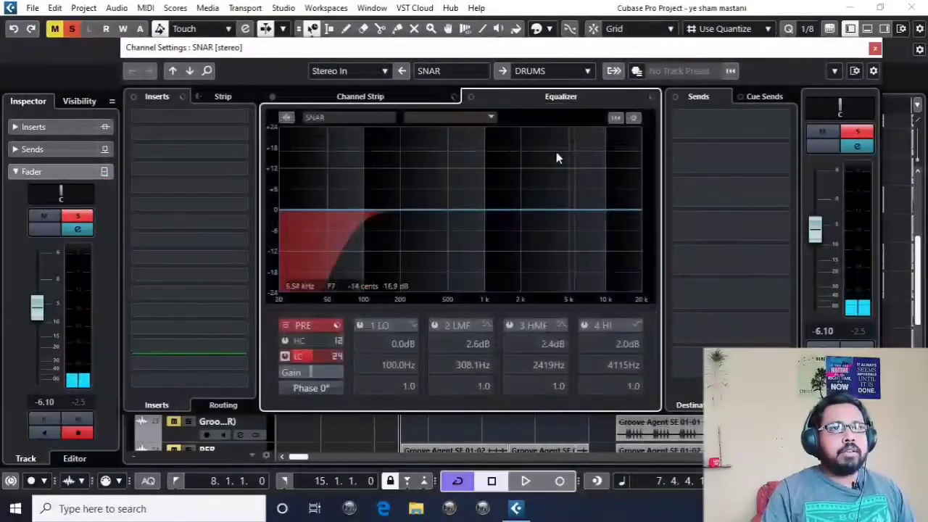
left_click(366, 102)
left_click(273, 120)
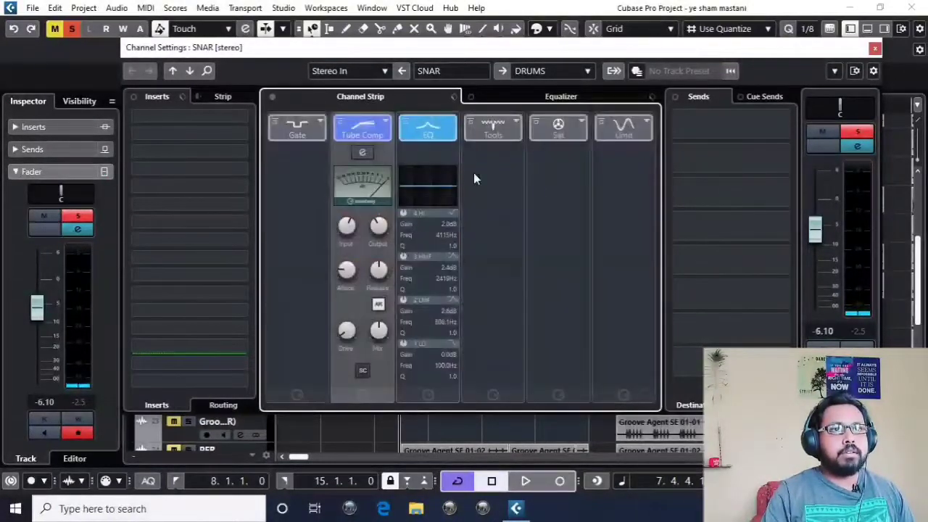
Try Tube Saturation in the SNAR channel strip with different drive amounts during playback and unload it
left_click(583, 122)
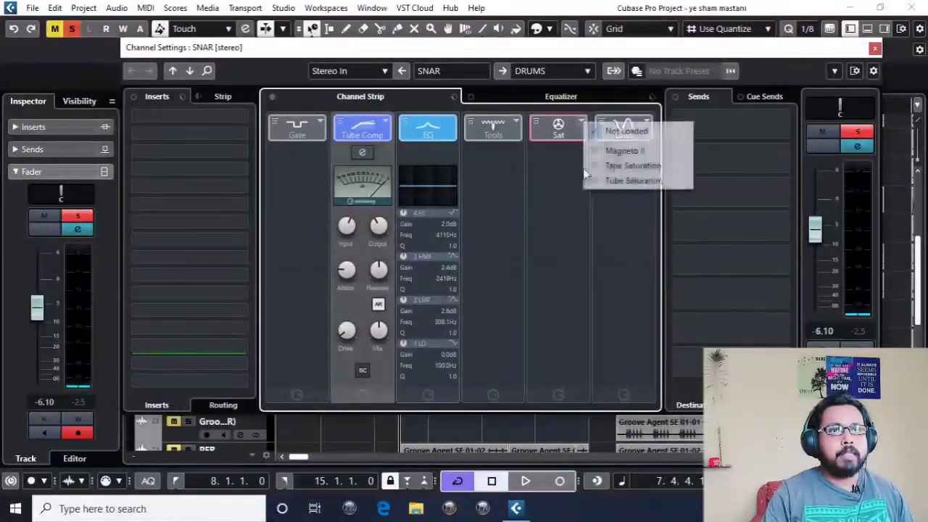
left_click(640, 181)
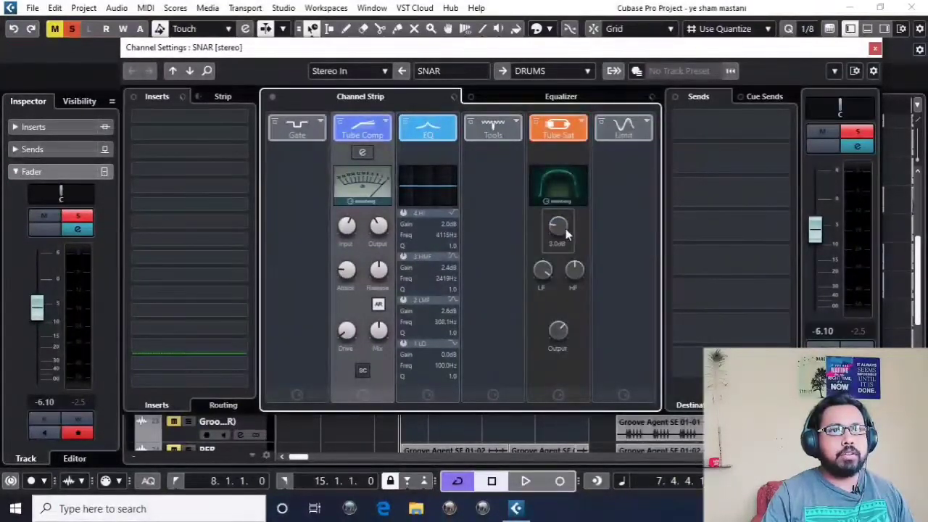
left_click_drag(563, 229, 547, 169)
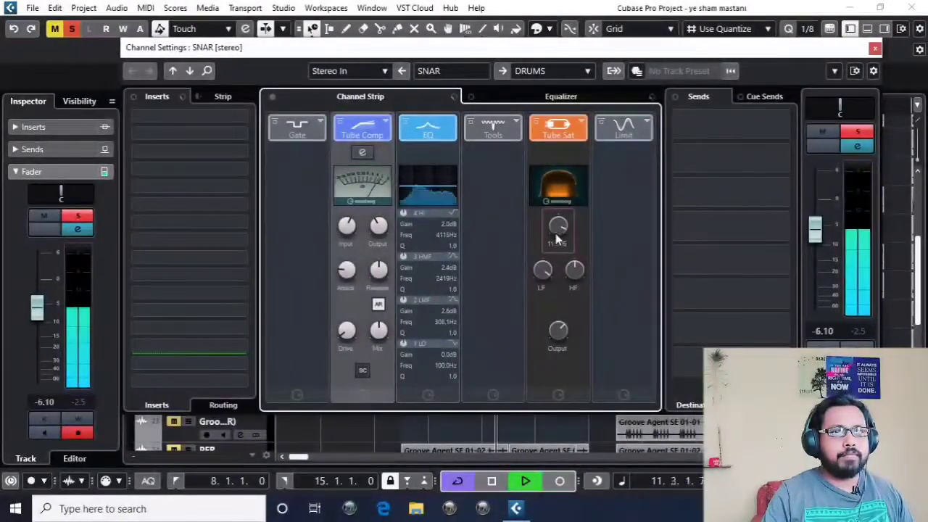
left_click_drag(557, 234, 573, 383)
key("space")
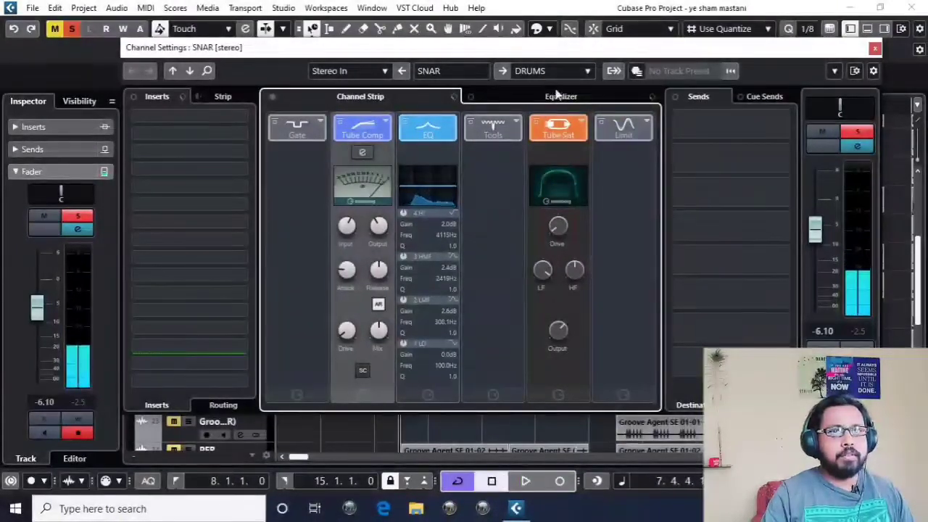
left_click(582, 126)
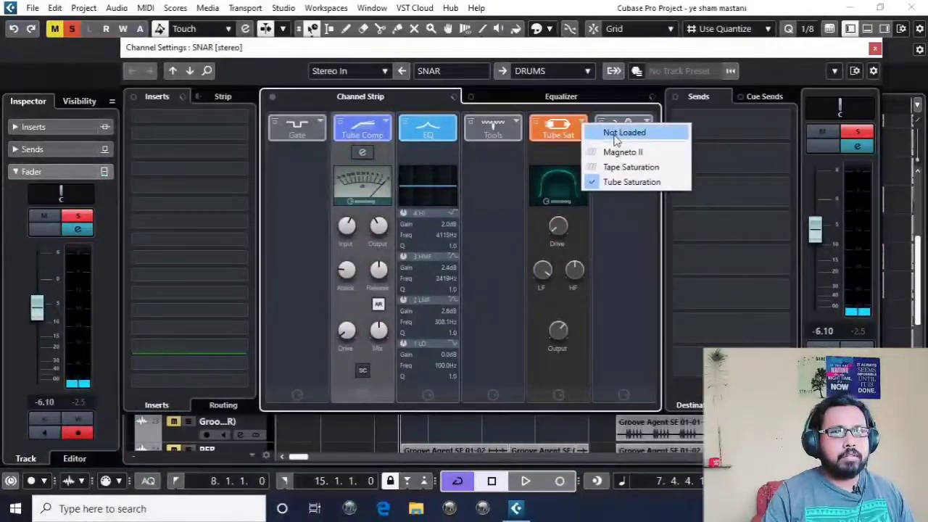
left_click(617, 133)
left_click(434, 287)
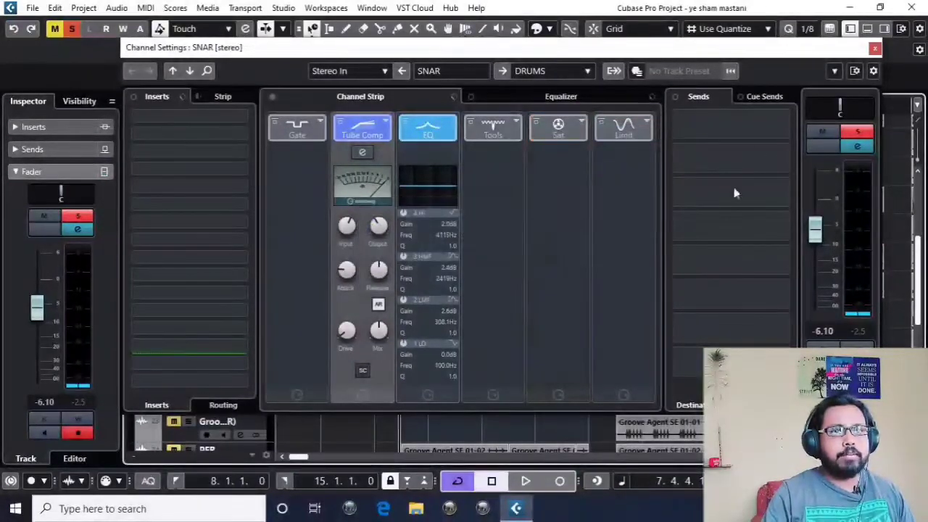
Load the Magneto II distortion plug-in into the first insert slot of the SNAR channel
left_click(498, 98)
left_click(201, 132)
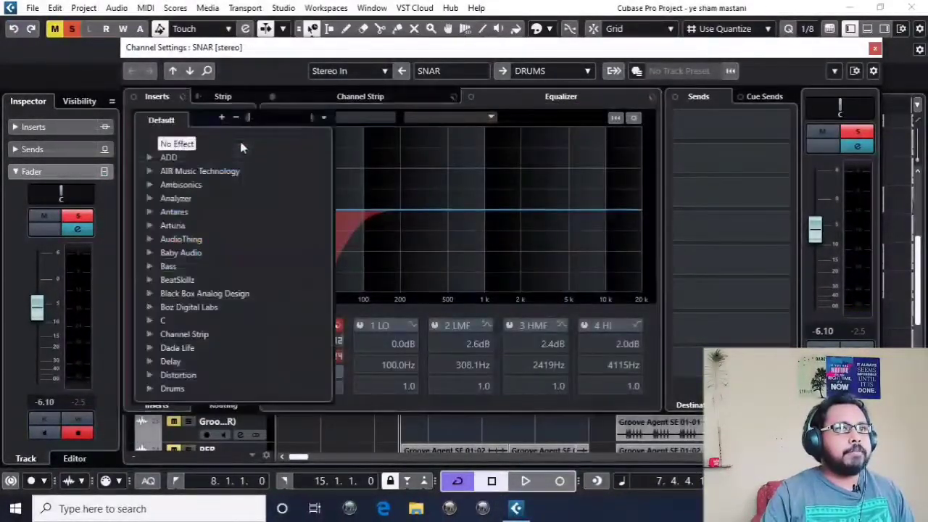
scroll(211, 208, "down", 5)
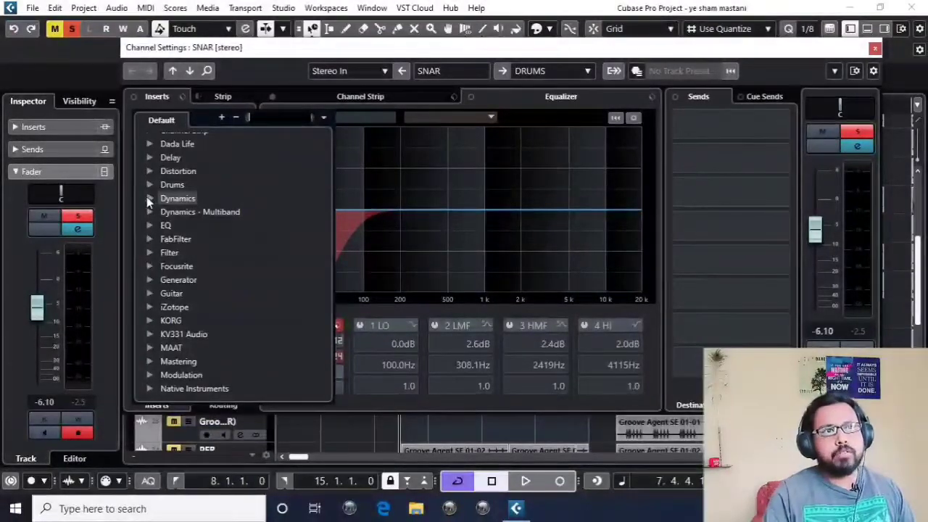
left_click(151, 172)
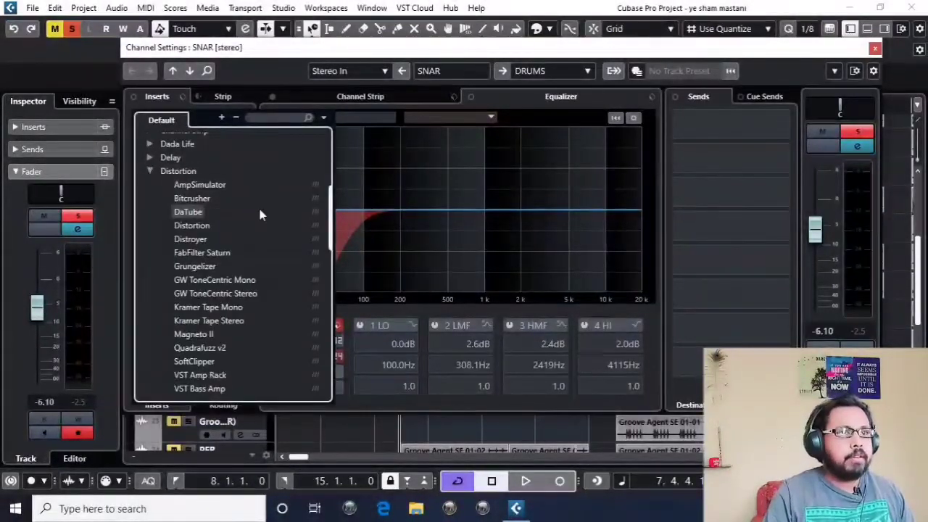
scroll(258, 212, "down", 2)
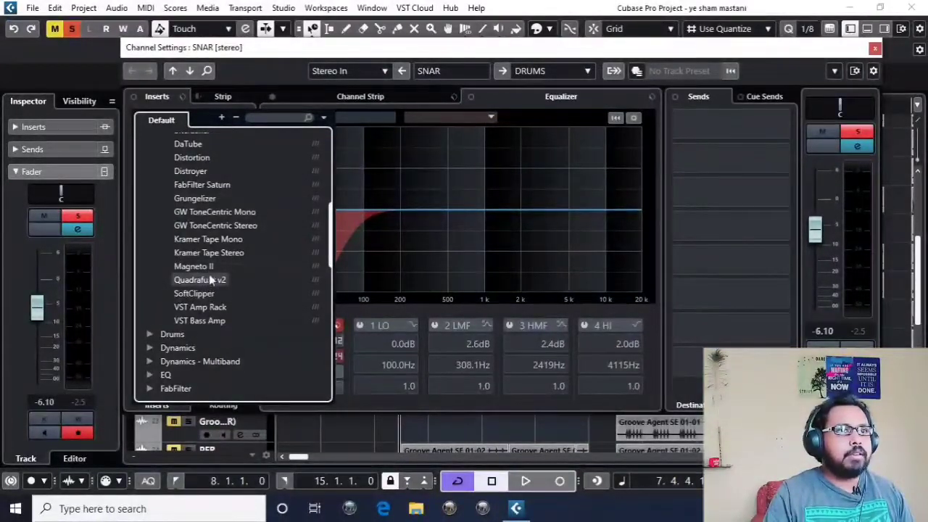
left_click(195, 270)
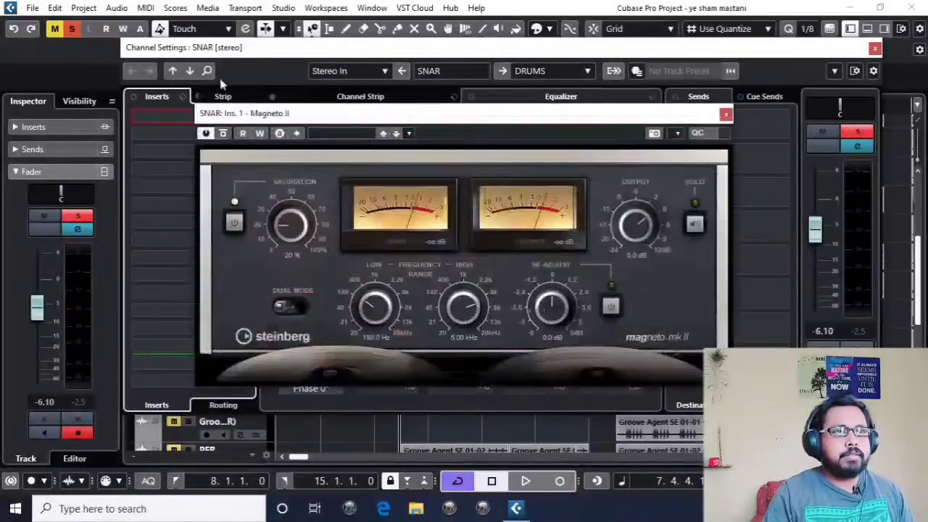
left_click_drag(415, 127, 440, 118)
Set Magneto II's saturation to about 66%, high frequency to 300.4 Hz and low frequency to 314.5 Hz during playback
key("space")
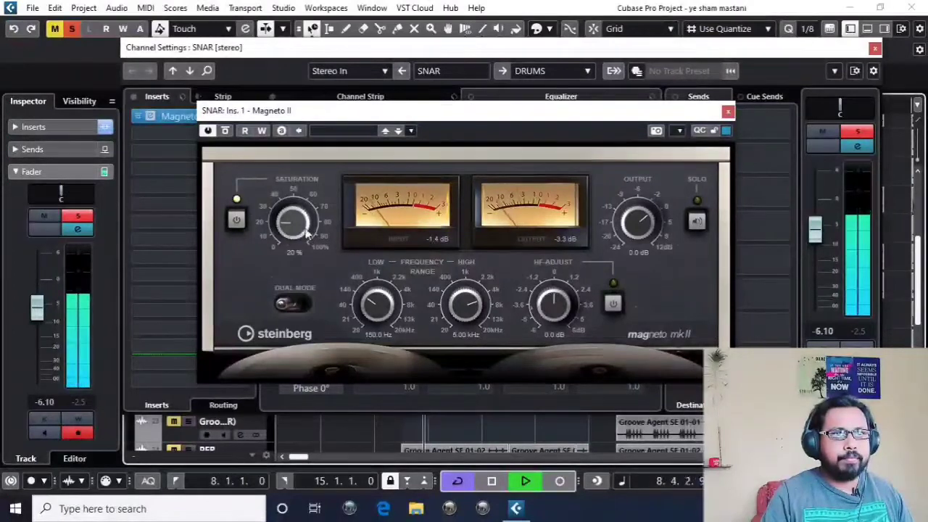
left_click_drag(310, 238, 304, 181)
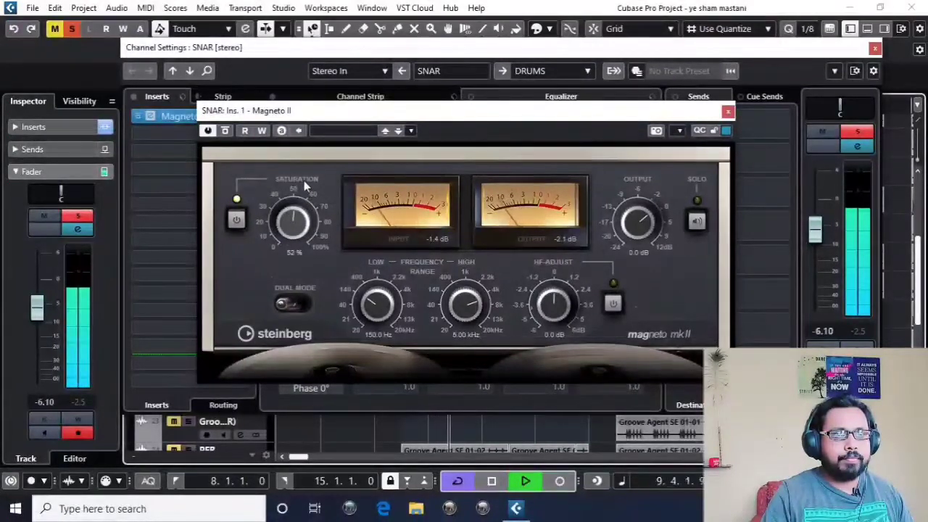
left_click_drag(290, 228, 286, 215)
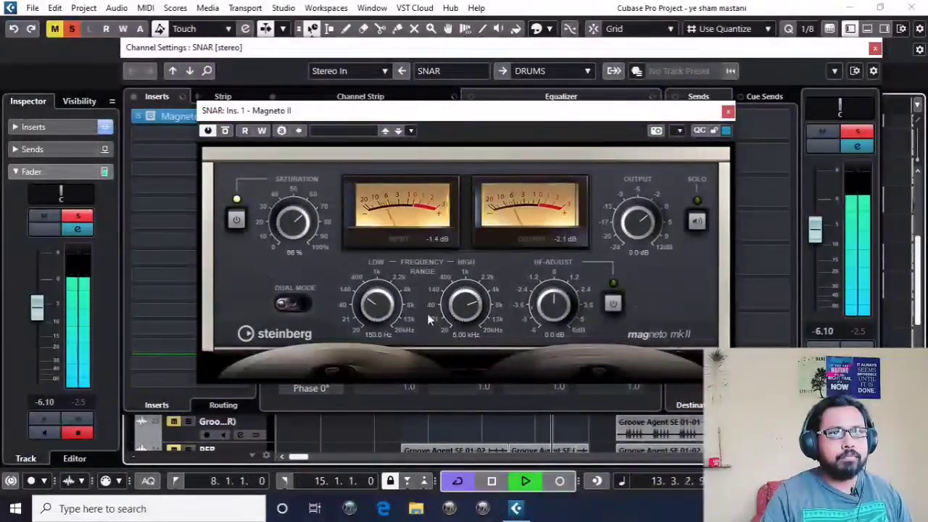
mouse_move(438, 310)
left_mouse_down()
mouse_move(463, 346)
mouse_move(434, 243)
mouse_move(439, 308)
left_mouse_up()
left_click_drag(462, 419, 448, 251)
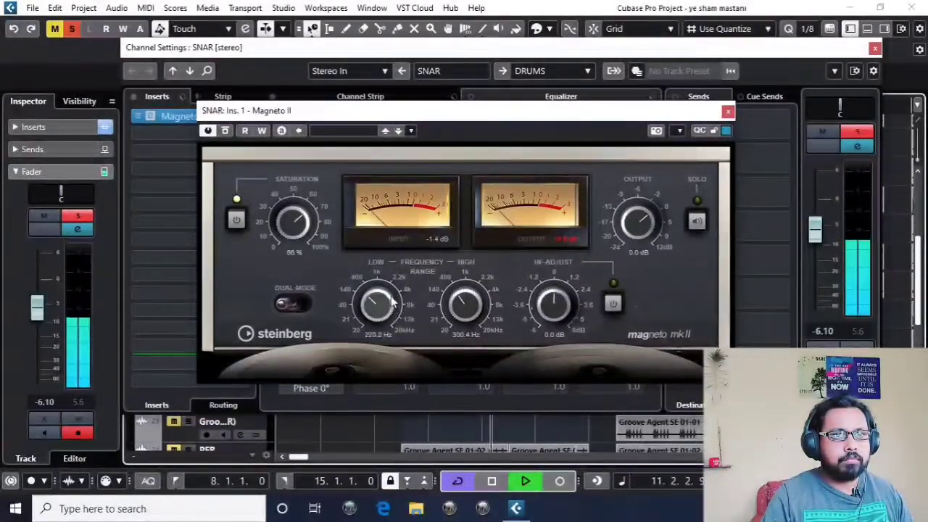
left_click_drag(392, 304, 392, 296)
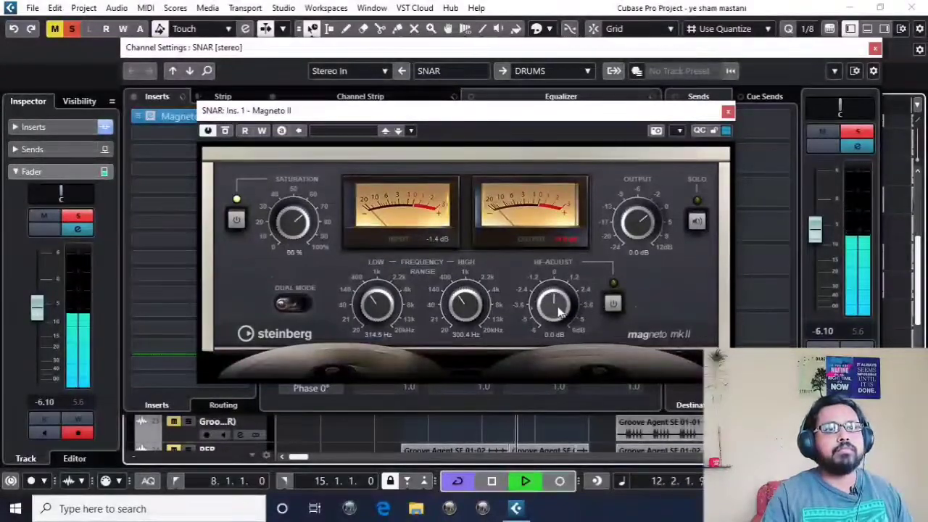
Compare the SNAR sound with Magneto II bypassed and active during playback, leave it active and close the plug-in window
left_click(224, 131)
key("space")
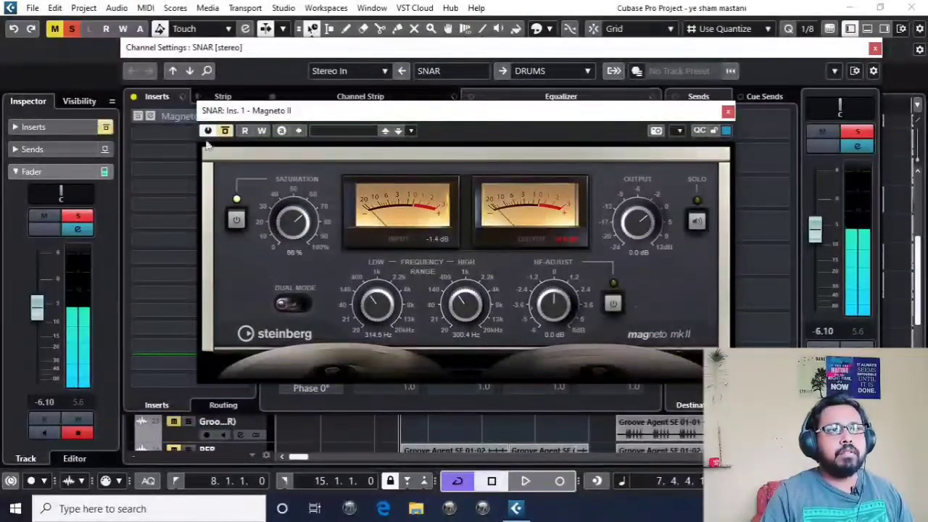
left_click_drag(374, 117, 376, 102)
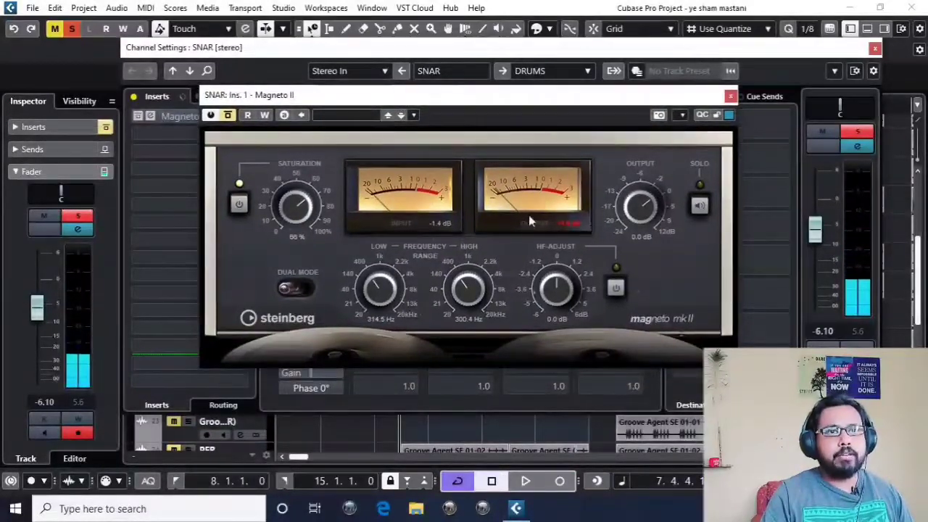
left_click_drag(449, 111, 453, 114)
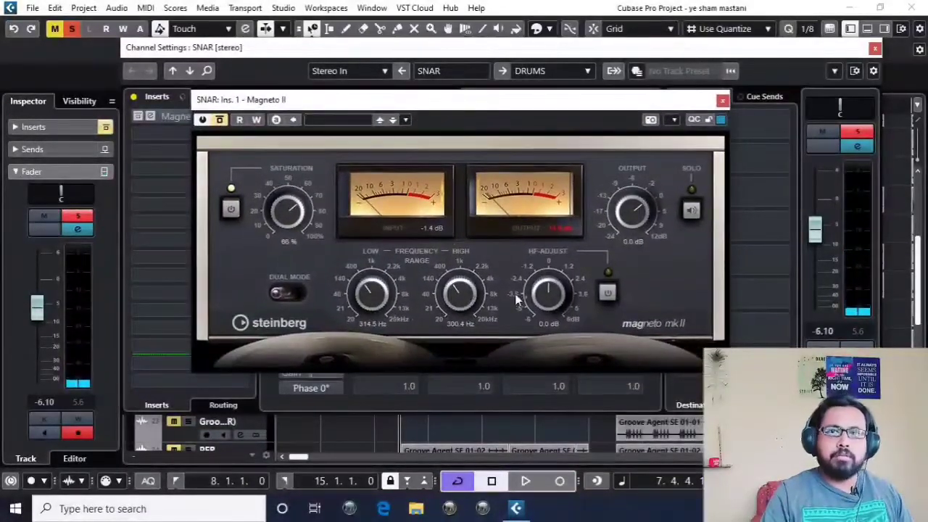
left_click(219, 120)
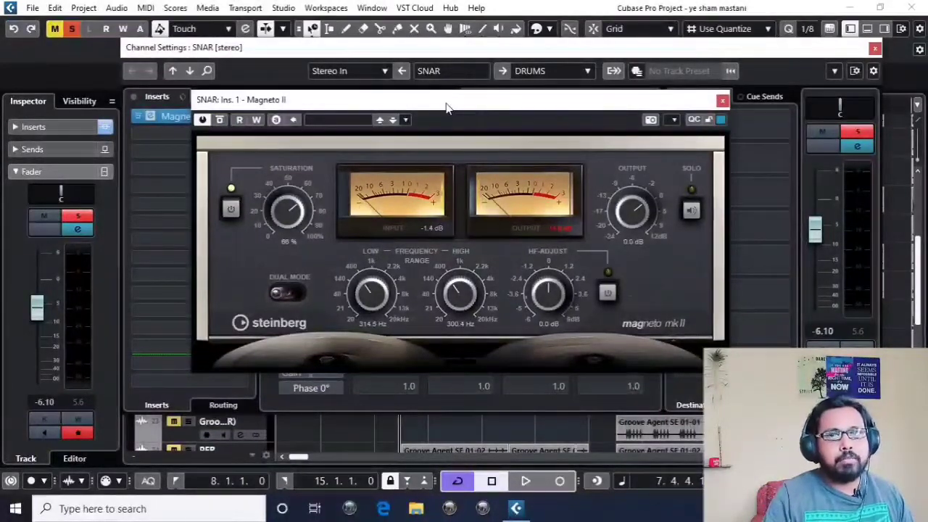
left_click_drag(448, 107, 462, 103)
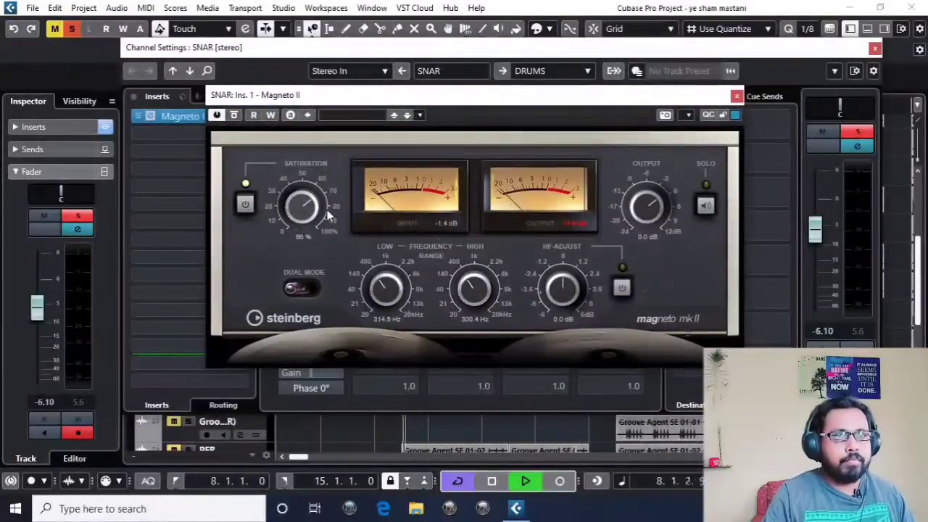
left_click(234, 122)
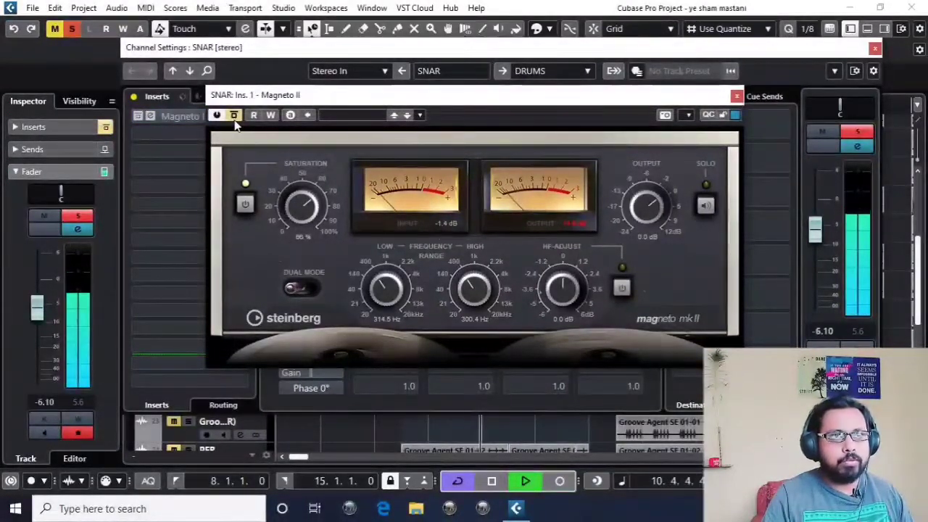
left_click(234, 116)
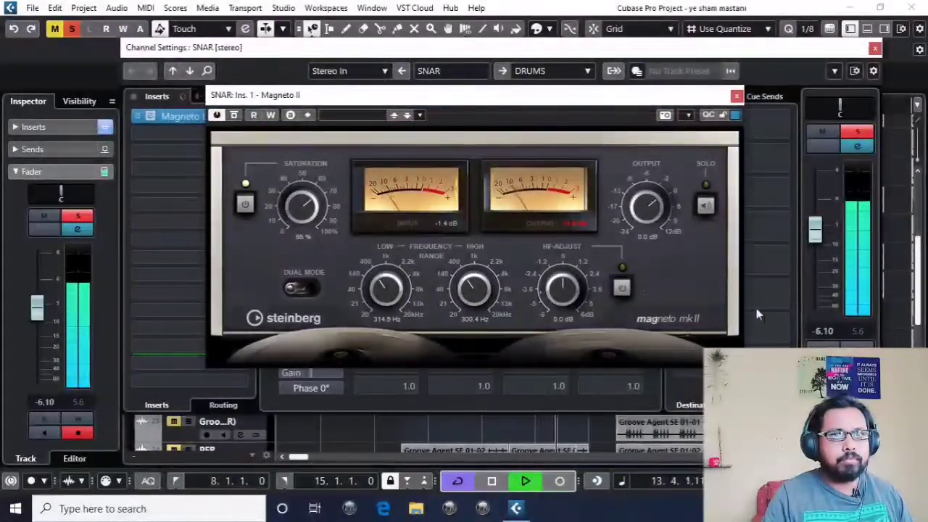
left_click(737, 95)
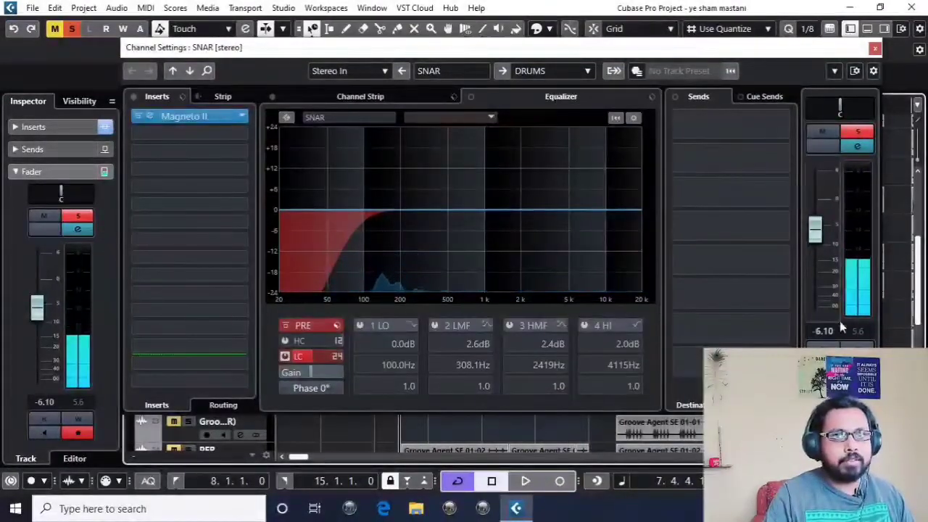
Reset the SNAR peak meter and lower the channel fader to -8.74 dB during playback
left_click(865, 330)
key("space")
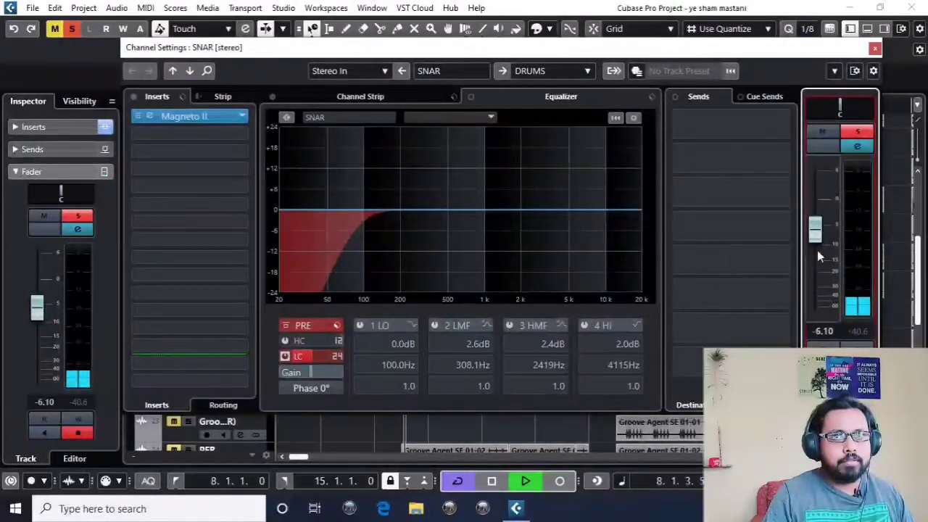
scroll(819, 250, "down", 5)
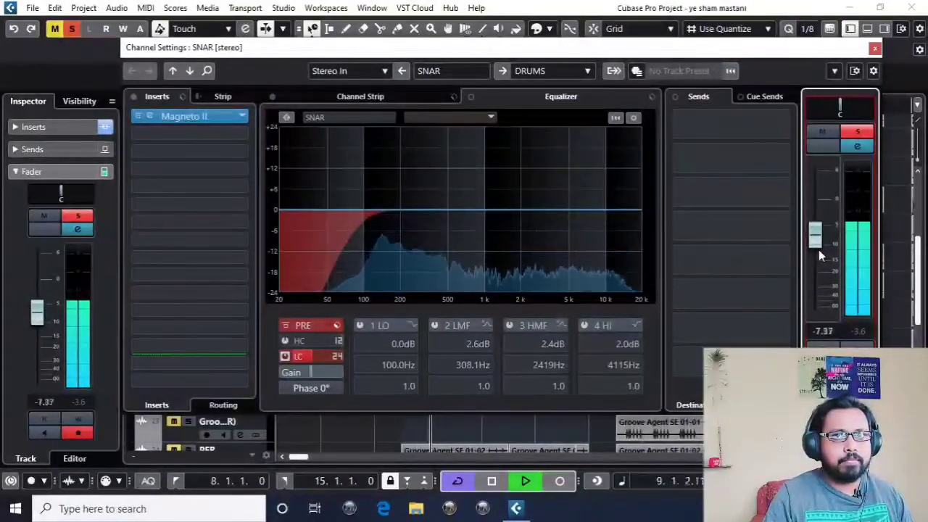
scroll(819, 249, "down", 1)
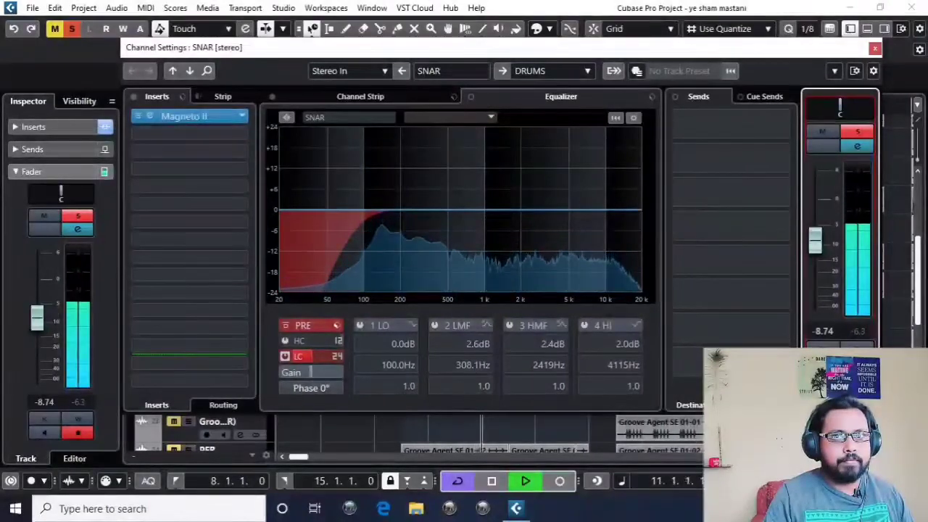
key("KP_1")
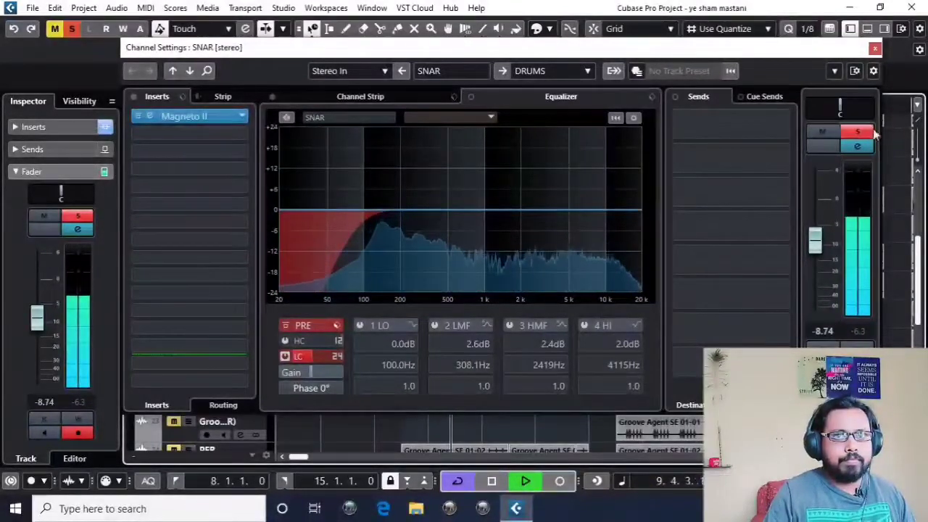
key("space")
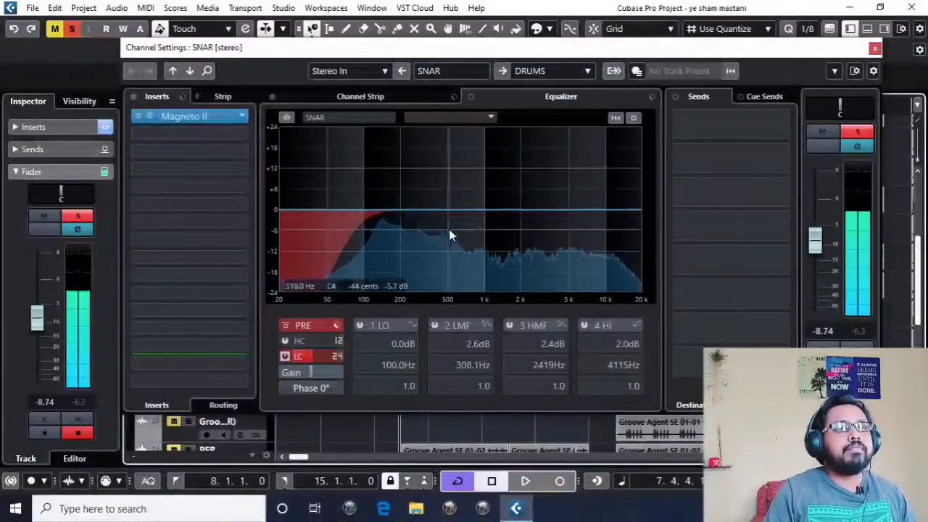
Enable SNAR's low-mid equalizer band at 256.9 Hz with 2.4 dB gain and Q 0.5, audition it and close the channel settings
left_click(434, 326)
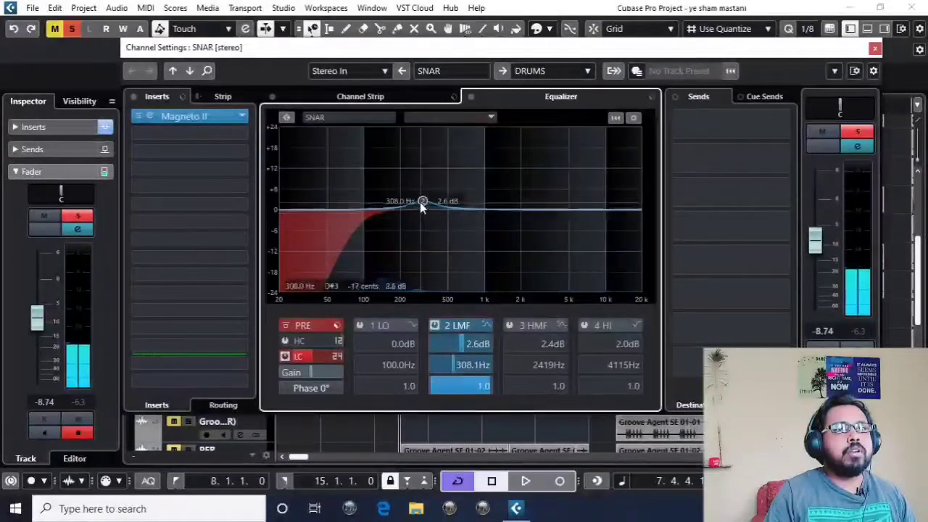
left_click_drag(423, 201, 443, 204)
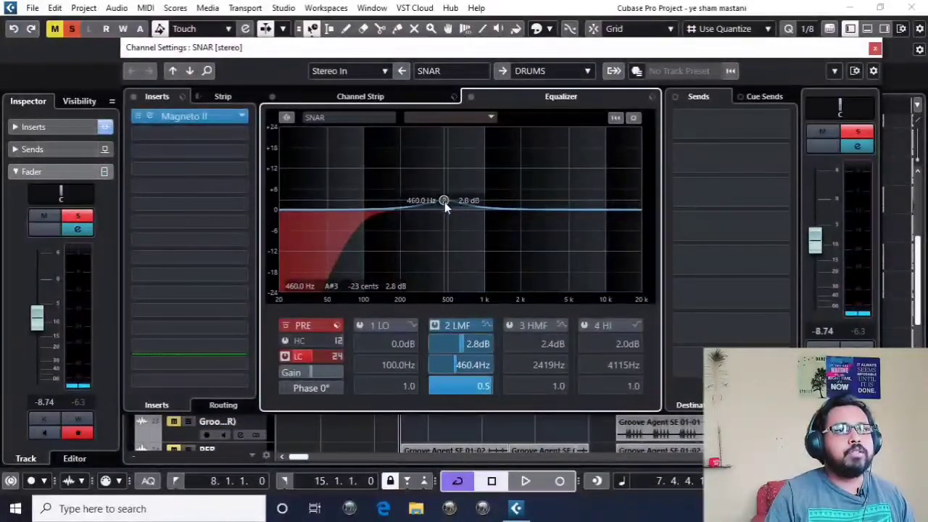
left_click_drag(444, 202, 464, 204)
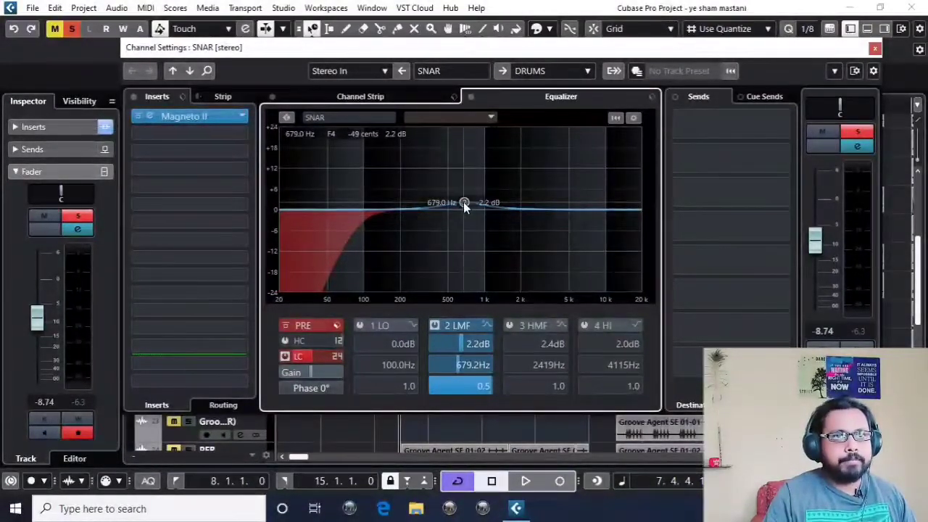
key("space")
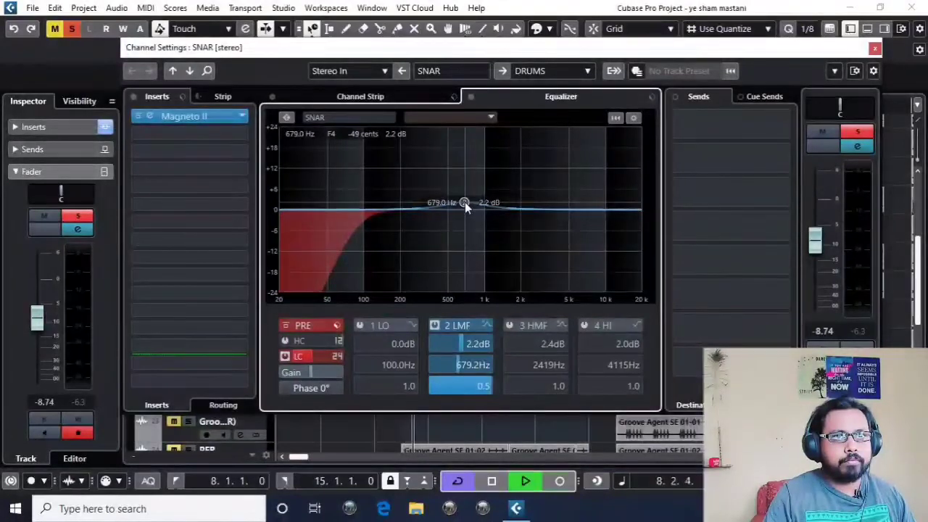
left_click_drag(465, 202, 414, 202)
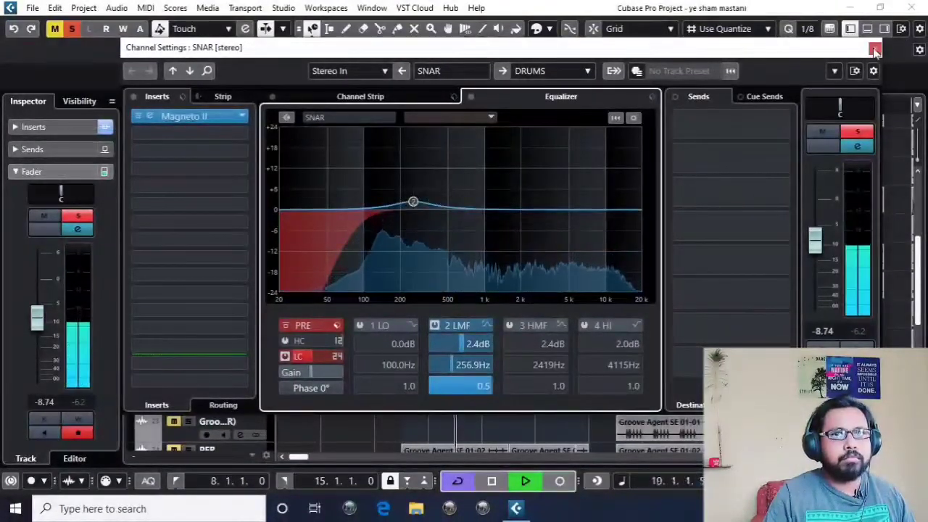
key("space")
key("space")
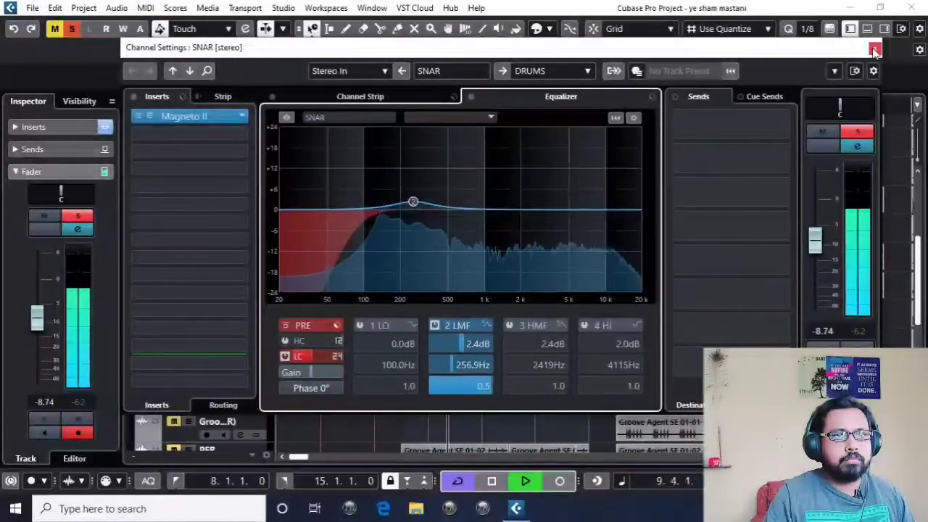
key("space")
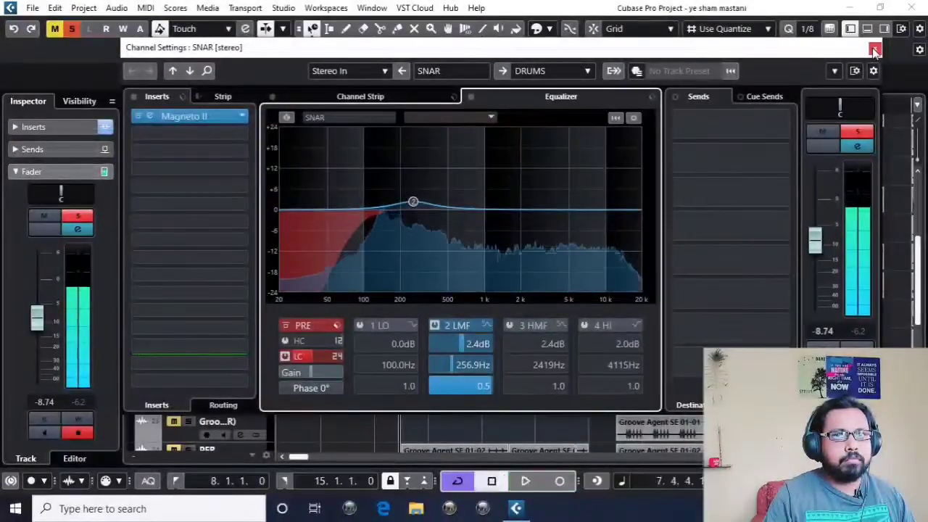
left_click(874, 51)
Solo the HI GHT 2 track, start playback and open its channel settings
scroll(337, 288, "down", 2)
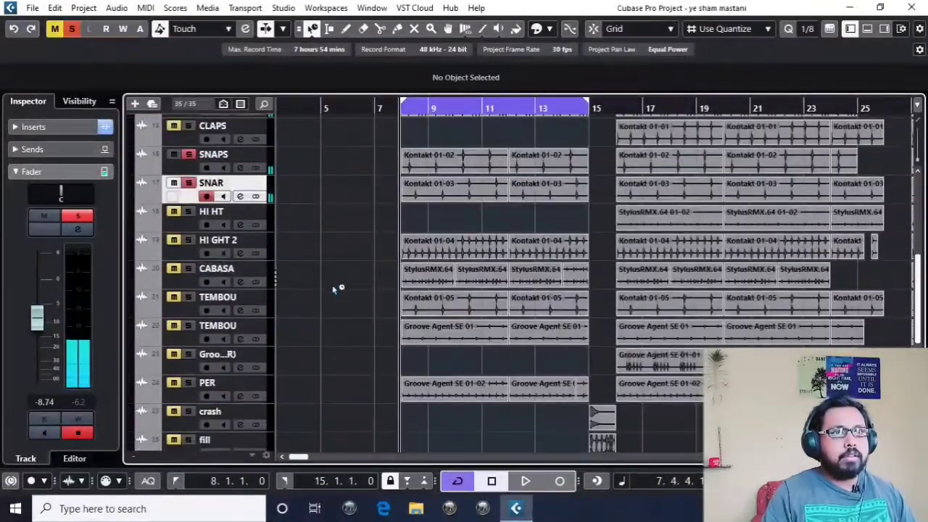
left_click(188, 250)
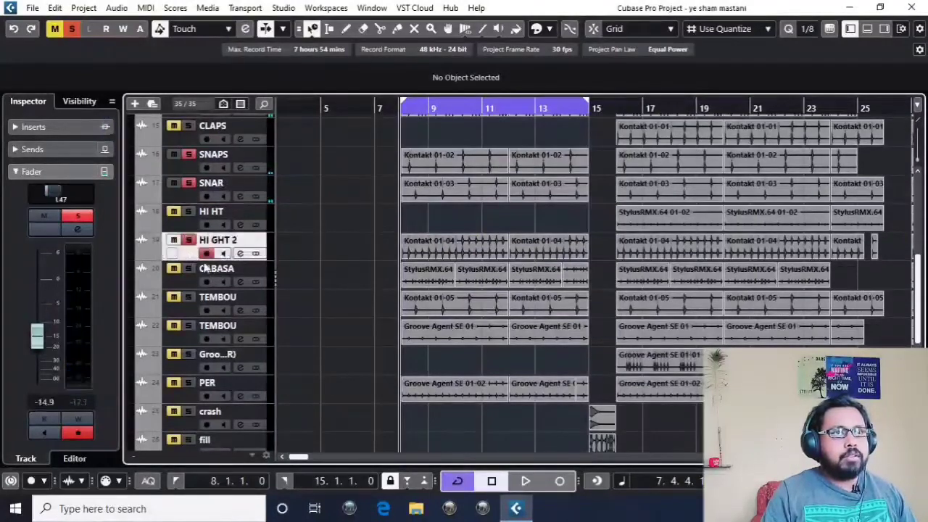
key("space")
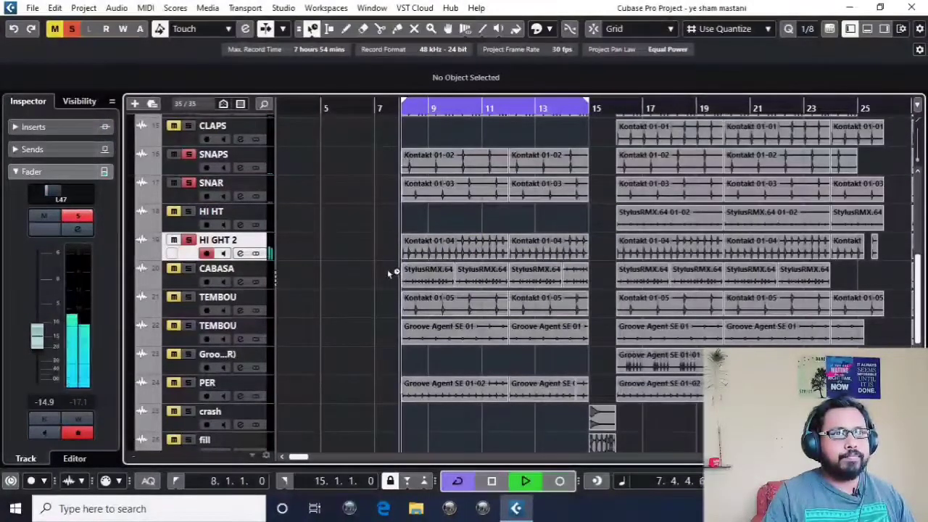
scroll(255, 261, "down", 4)
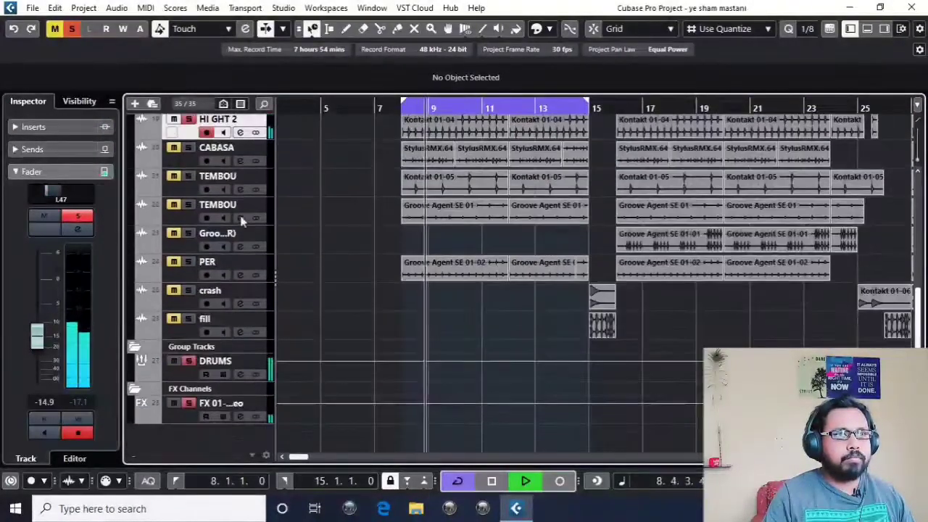
left_click(240, 138)
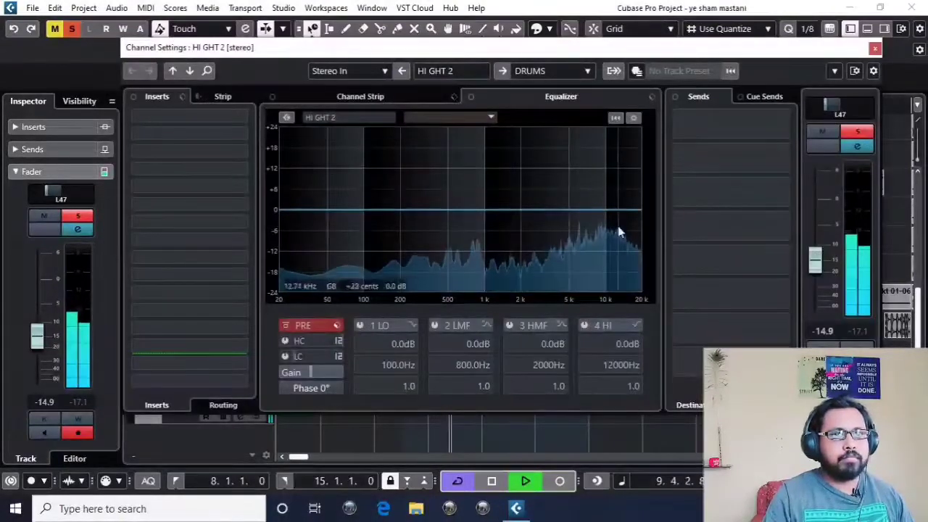
Enable HI GHT 2's low-cut filter with a 24 dB/Oct slope and tune it by ear to roll off below about 100 Hz
left_click(285, 356)
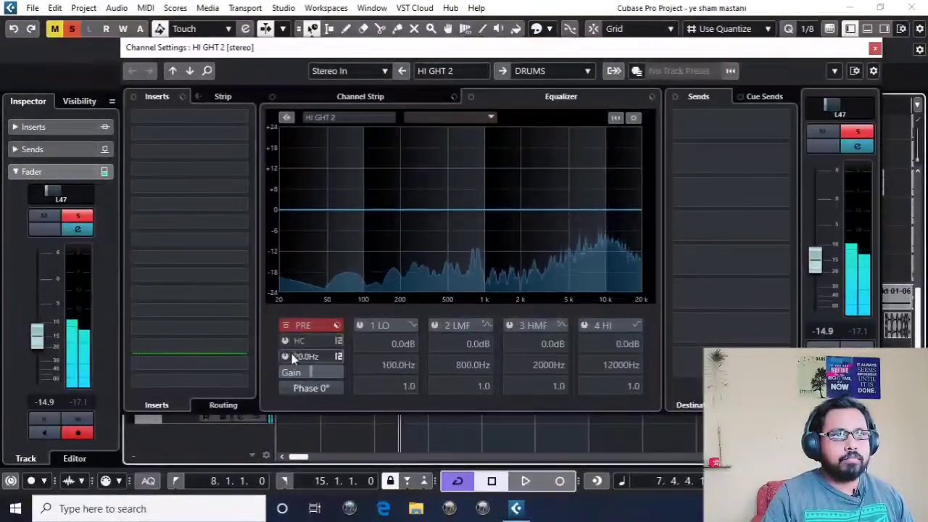
mouse_move(294, 356)
left_mouse_down()
mouse_move(326, 360)
mouse_move(310, 355)
left_mouse_up()
key("space")
scroll(311, 356, "down", 5)
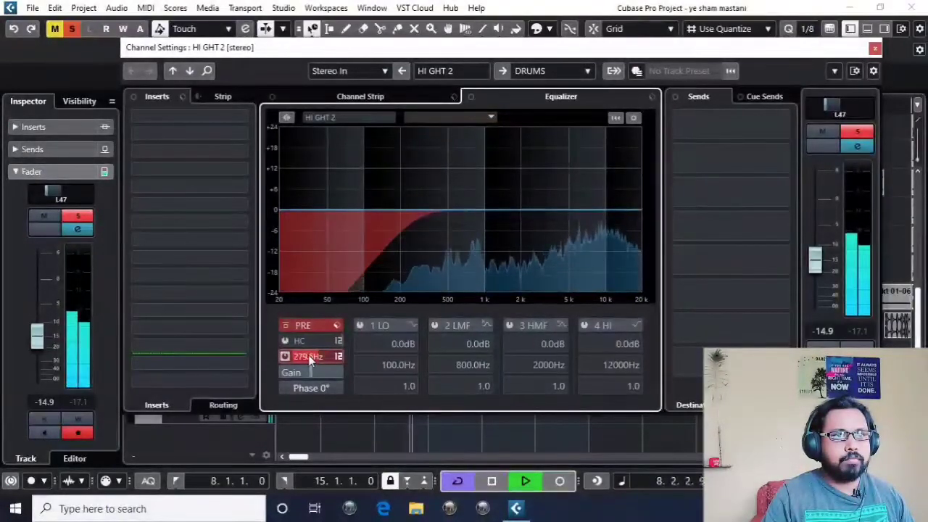
left_click(338, 356)
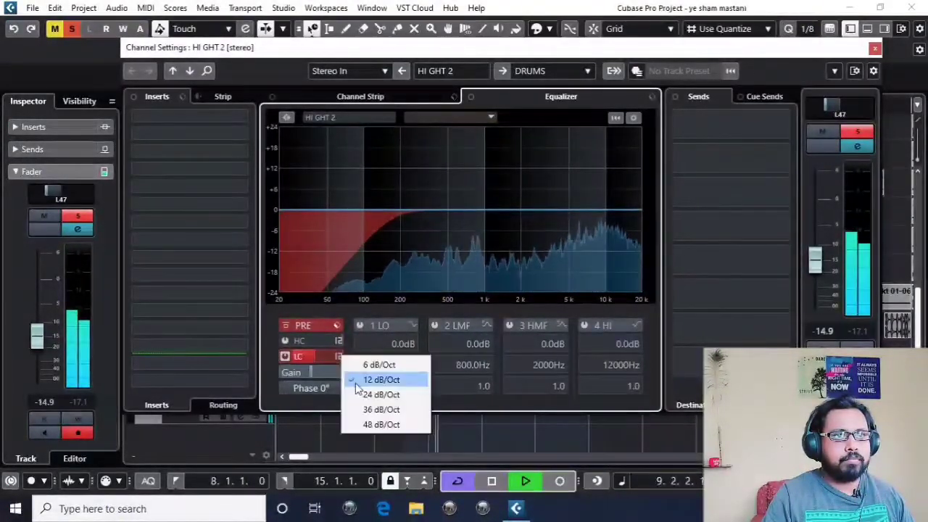
left_click(357, 394)
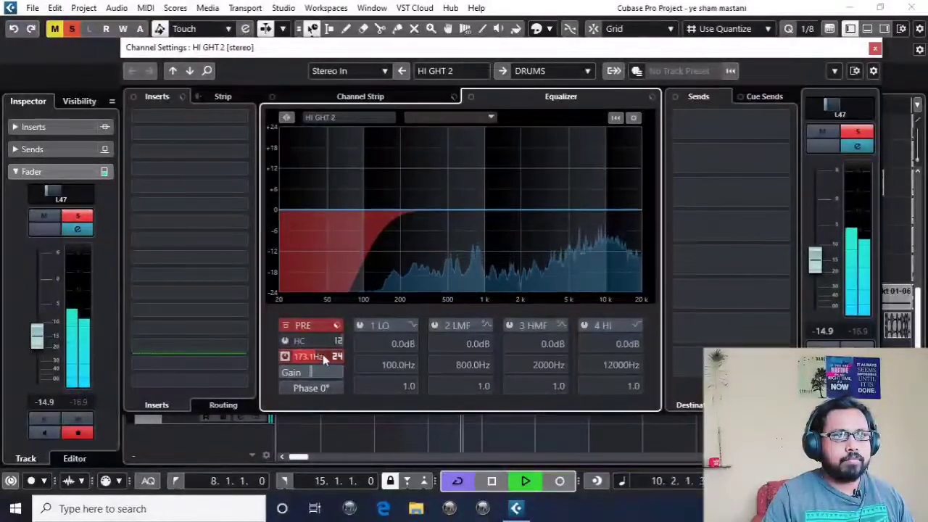
scroll(324, 355, "down", 3)
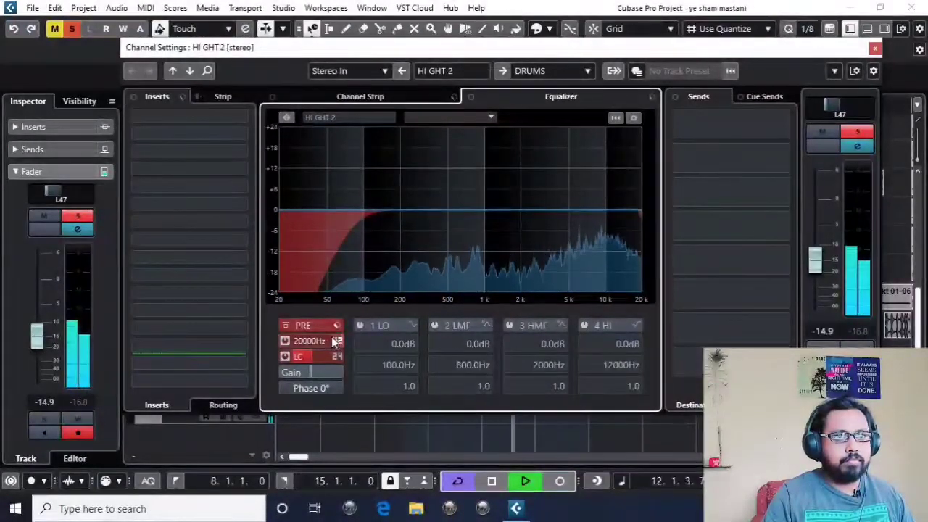
Lower HI GHT 2's high-cut filter to roll off above about 10 kHz, pan the channel to R2 and resume playback
scroll(319, 341, "down", 5)
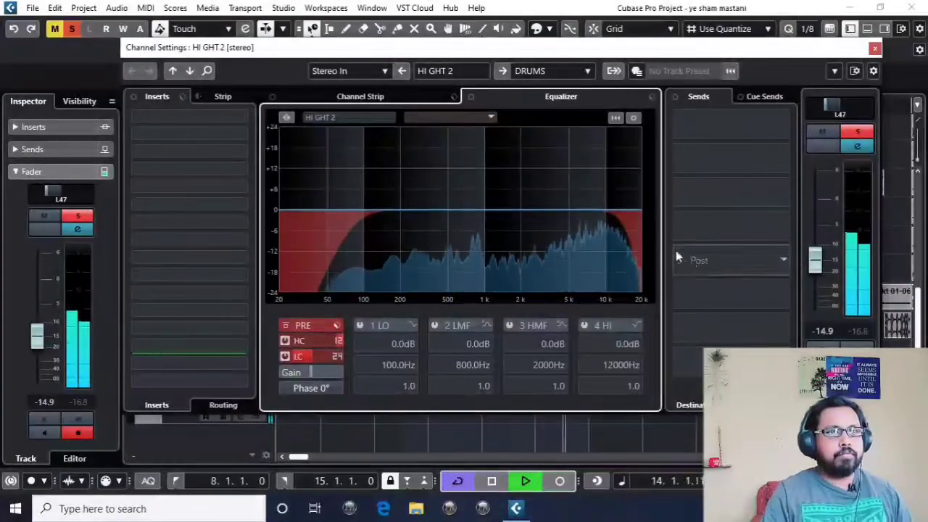
key("space")
left_click_drag(831, 108, 840, 108)
key("space")
Enable HI GHT 2's high equalizer band at 1772 Hz with 1.4 dB gain, readjust the high-cut frequency and set its slope to 24 dB/Oct
left_click_drag(572, 207, 516, 209)
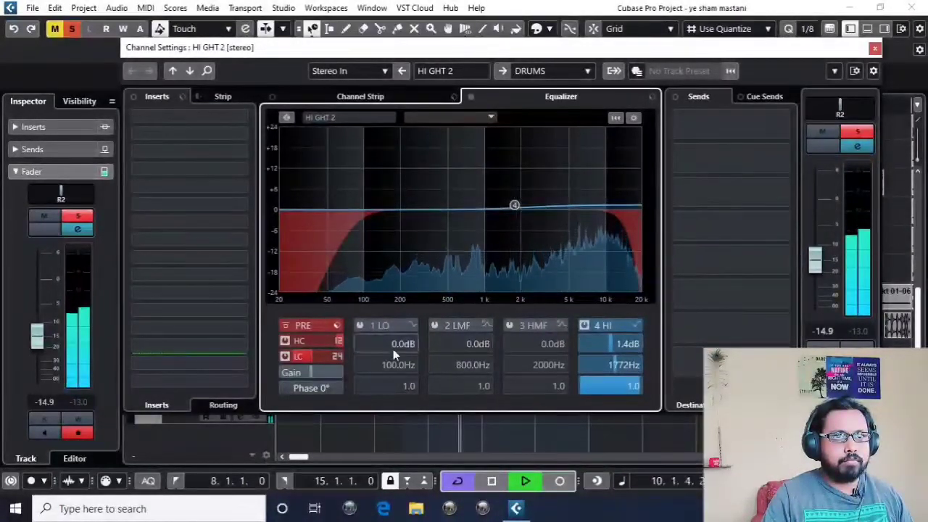
scroll(314, 341, "down", 4)
scroll(316, 340, "up", 3)
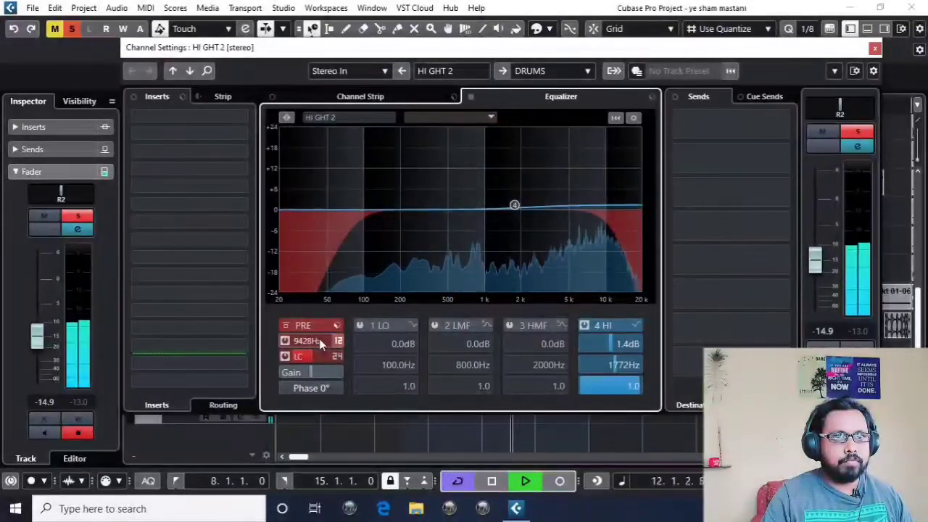
left_click(338, 341)
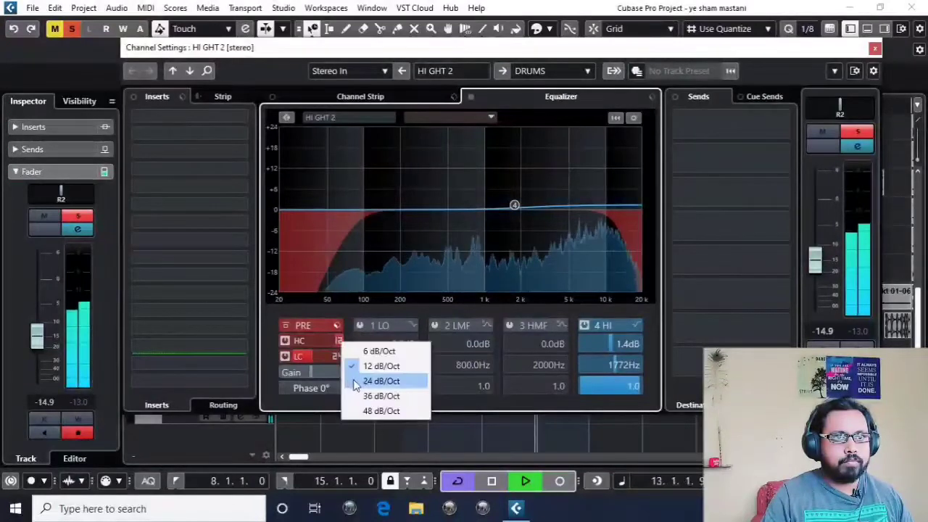
left_click(388, 381)
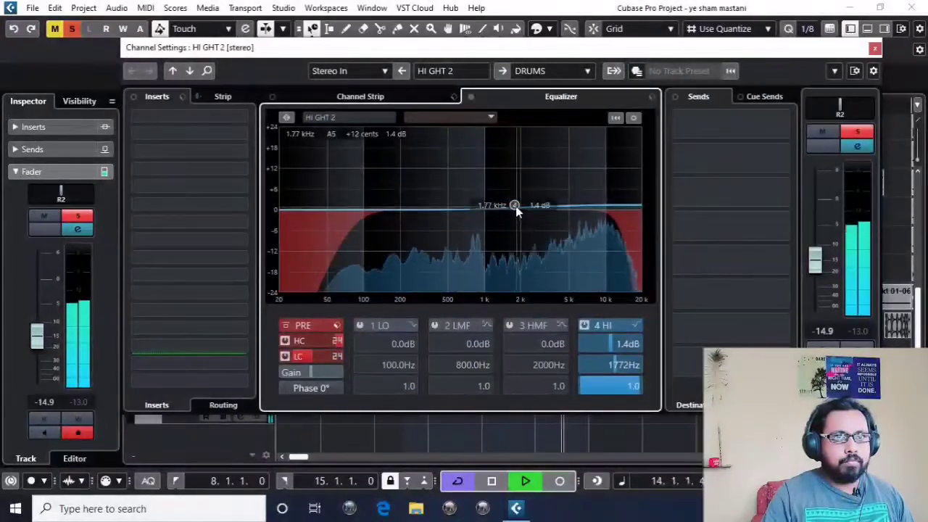
Reset HI GHT 2's peak meter, lower its fader to -16.5 dB during playback, stop and close the channel settings
left_click(815, 280)
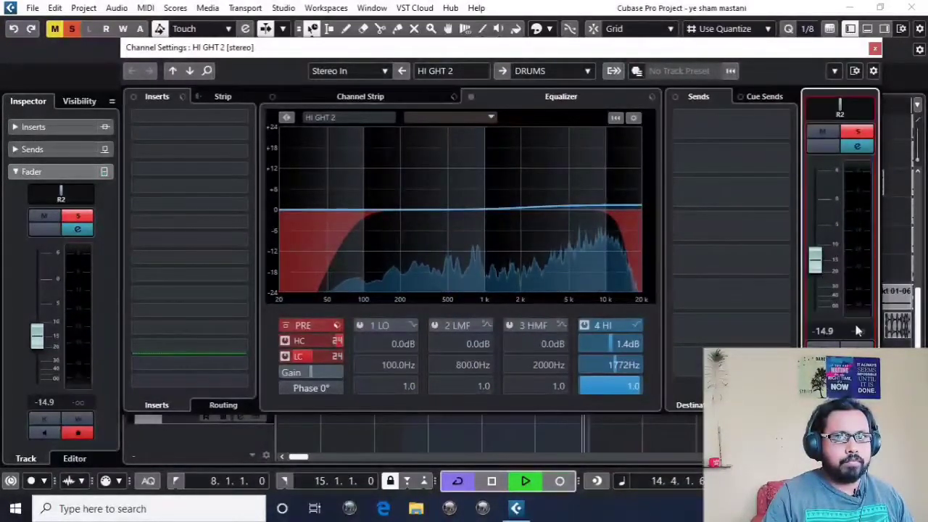
key("space")
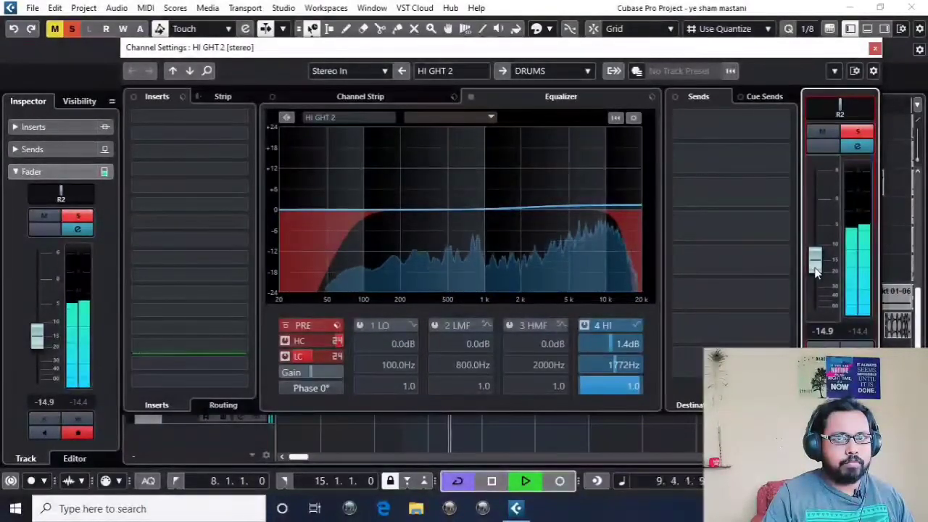
left_click_drag(817, 272, 817, 277)
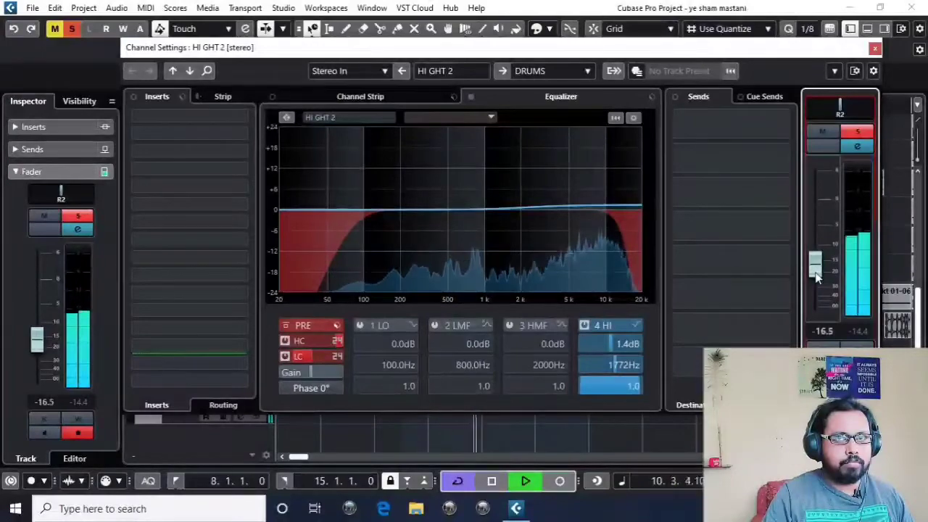
key("space")
left_click(876, 49)
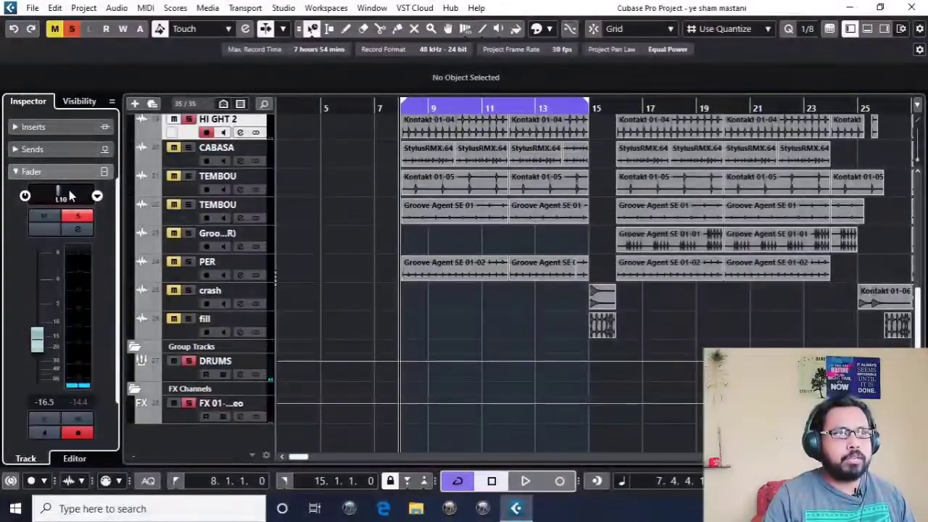
Pan HI GHT 2 to L28 and raise its fader to -14.9 dB during playback
key("space")
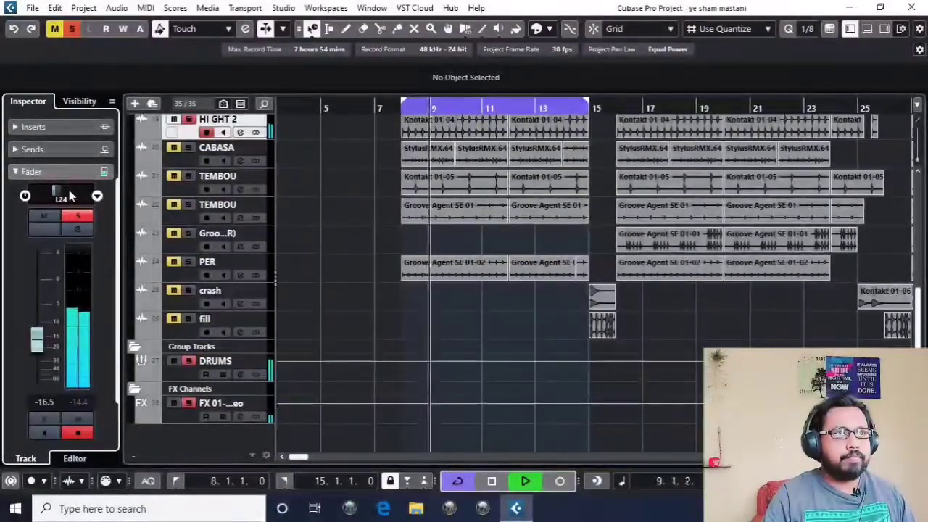
left_click_drag(37, 338, 38, 335)
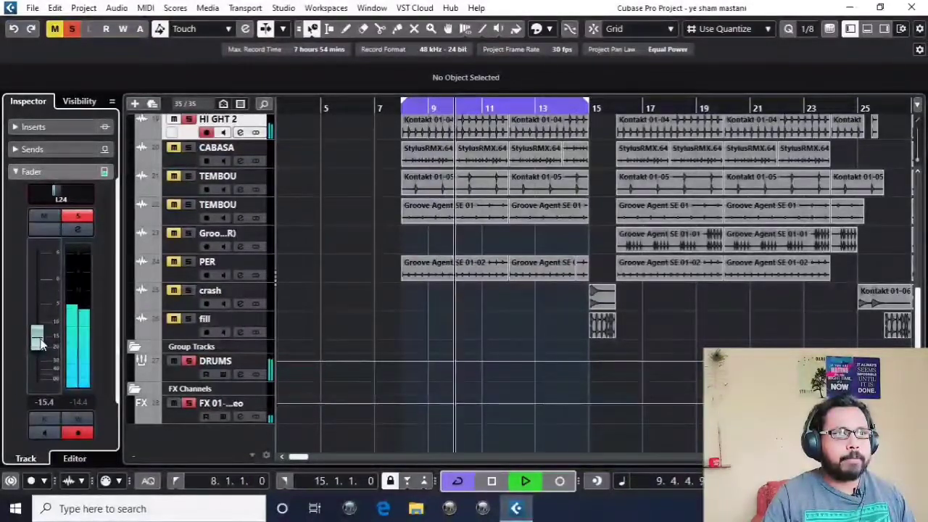
scroll(72, 194, "down", 4)
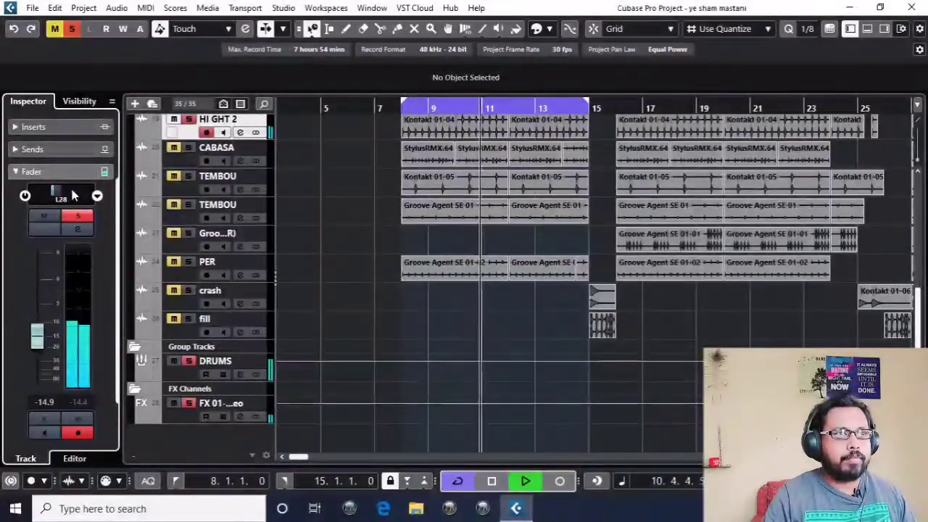
Pan the HI GHT 2 track to L32 and play the cycled section to check the placement
key("space")
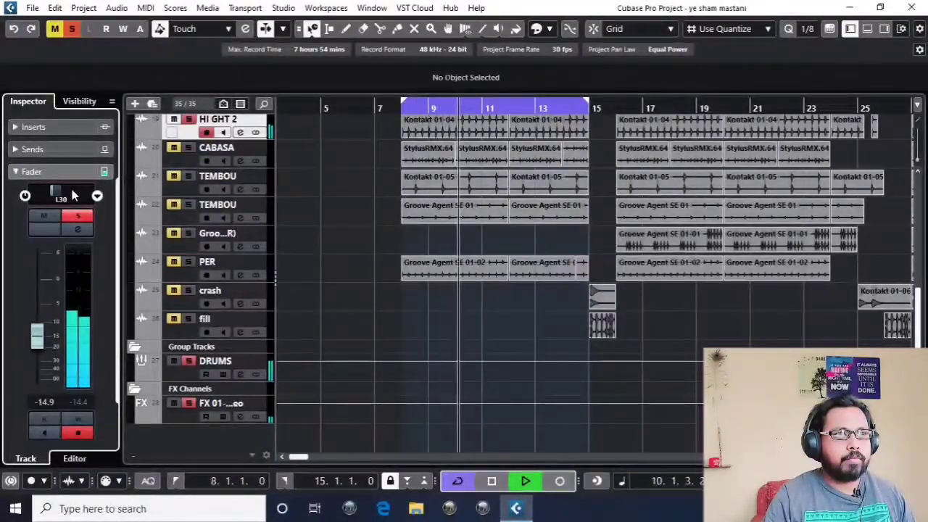
key("space")
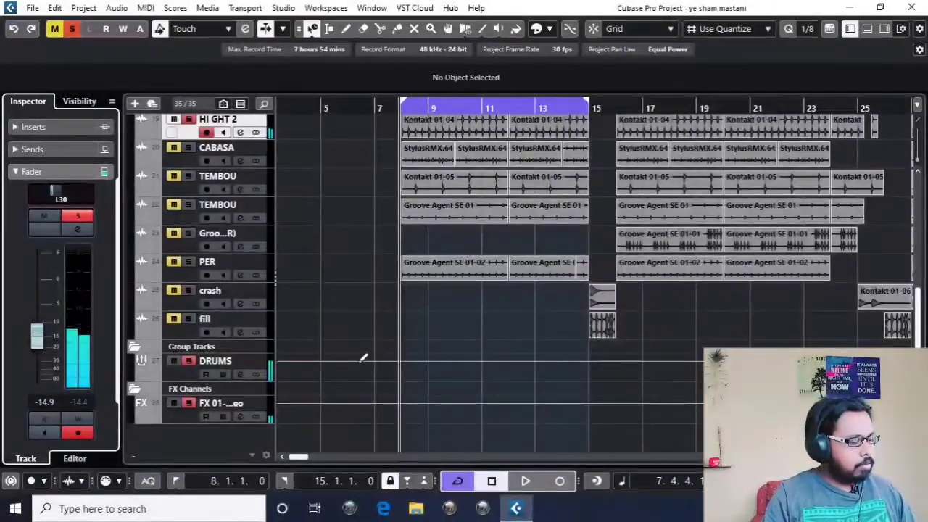
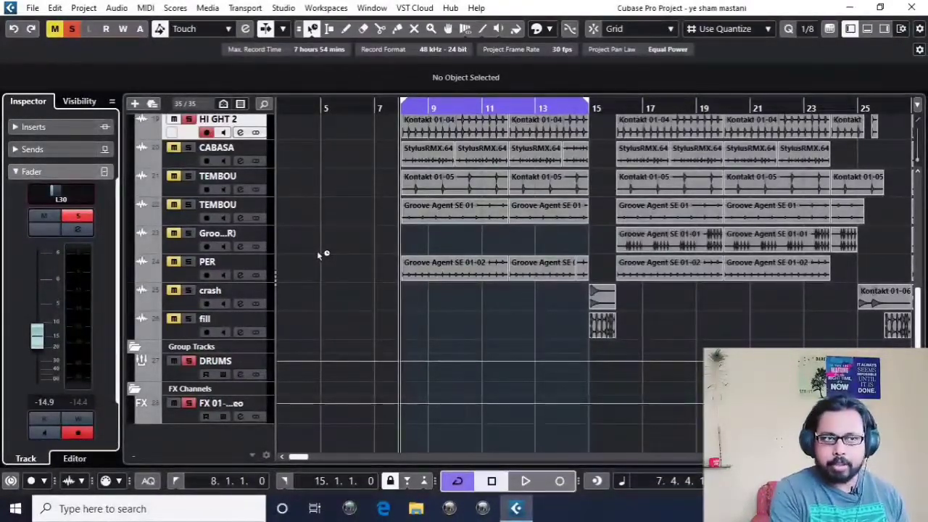
mouse_move(66, 195)
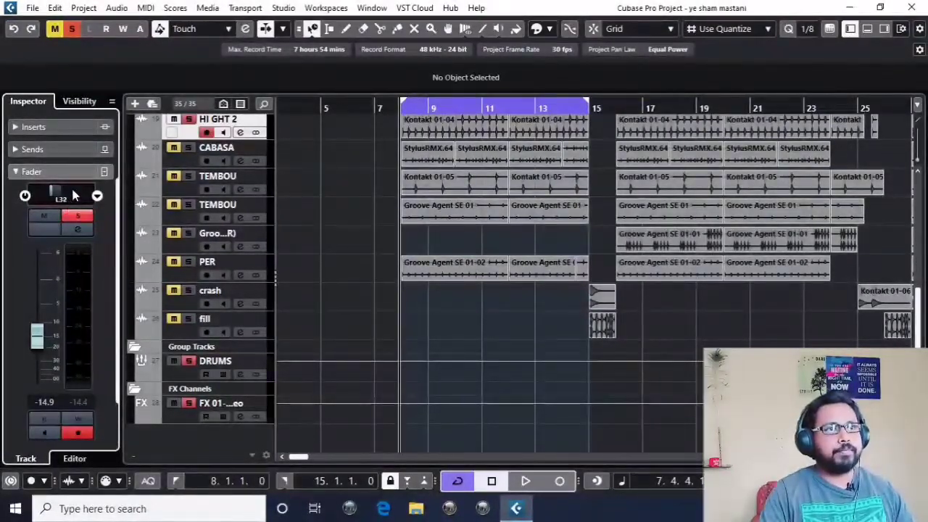
key("s")
key("space")
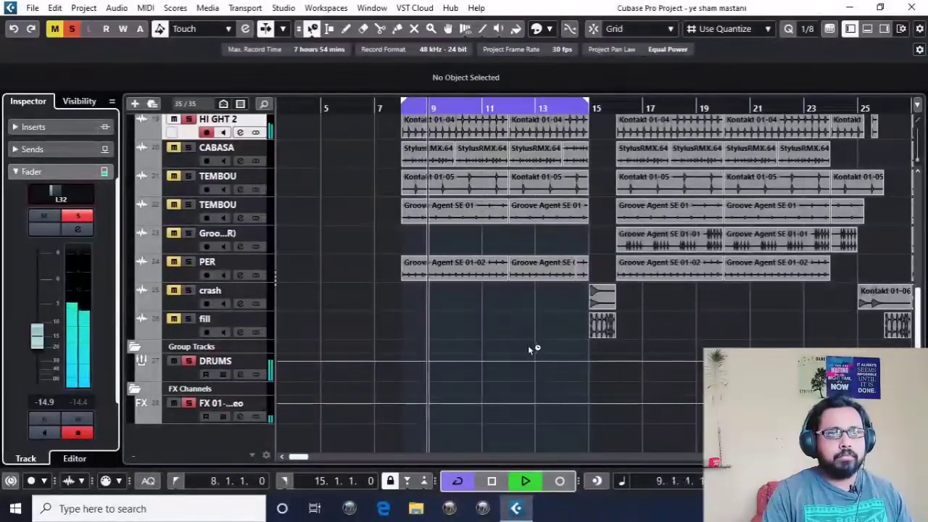
Select the SNAR track and listen to it together with the other soloed drums
scroll(558, 319, "up", 3)
scroll(558, 319, "up", 2)
key("space")
left_click(192, 277)
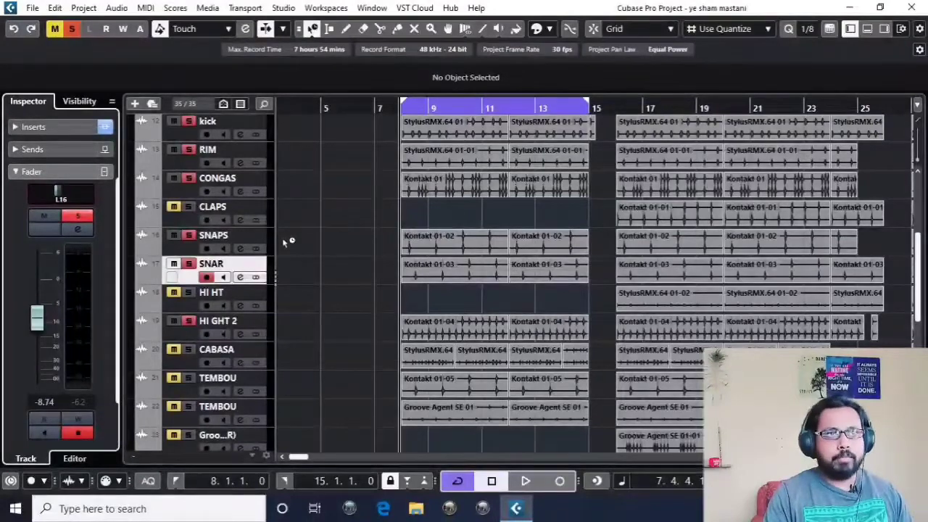
key("space")
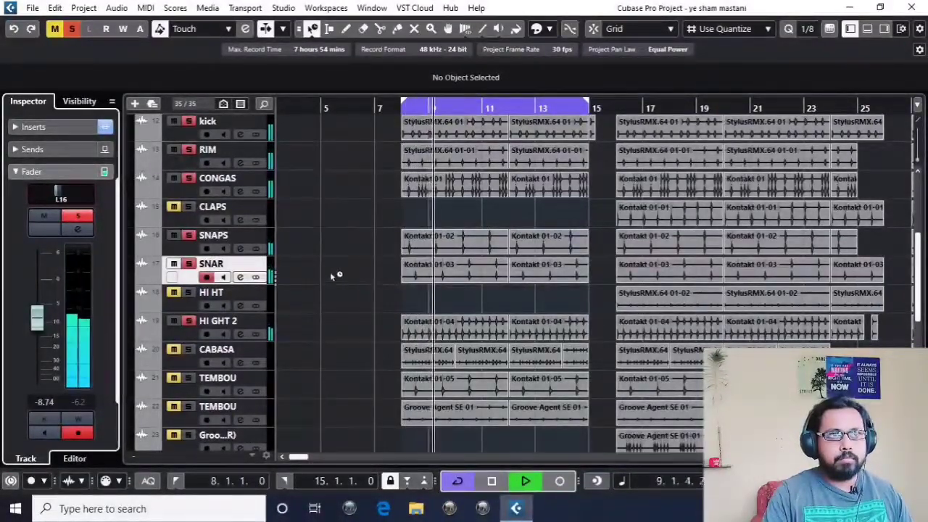
scroll(330, 272, "down", 5)
key("space")
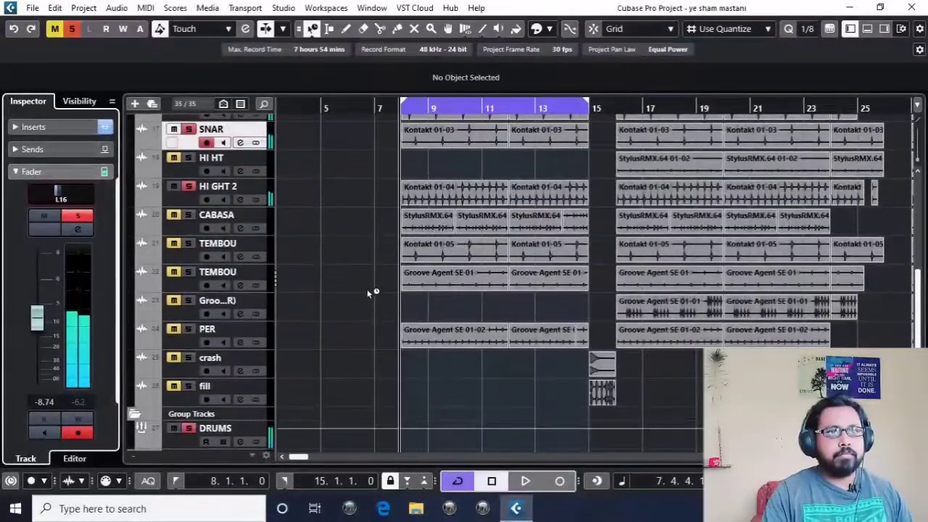
Solo the CABASA track and lower its level to -11.9 dB while the section plays
left_click(193, 222)
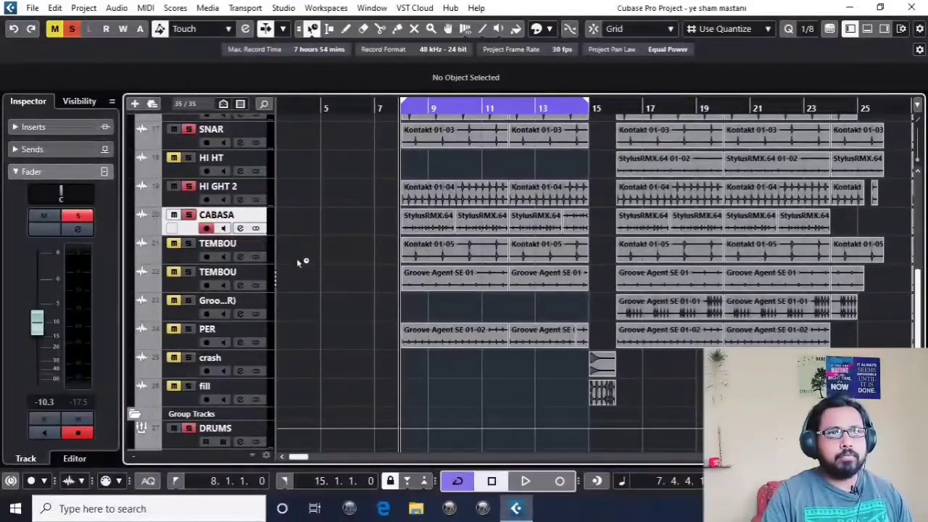
key("h")
key("h")
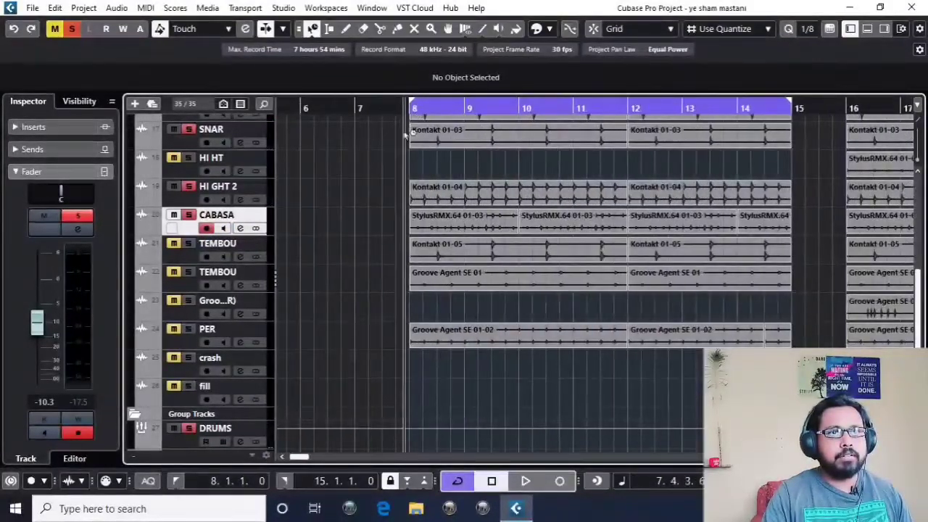
key("space")
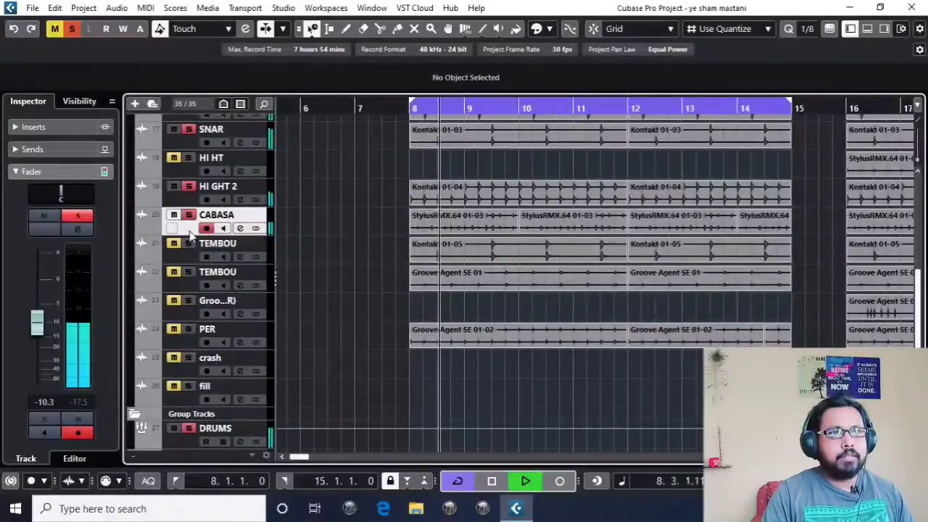
left_click_drag(35, 336, 35, 341)
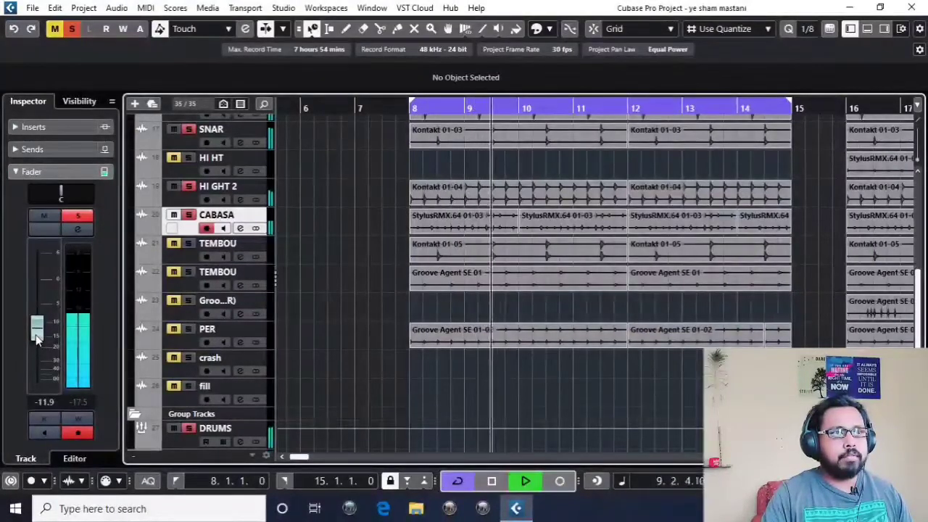
Boost CABASA's equalizer by 2.0 dB at 2419 Hz on band 3 and 1.2 dB at 3615 Hz on band 4
left_click(240, 229)
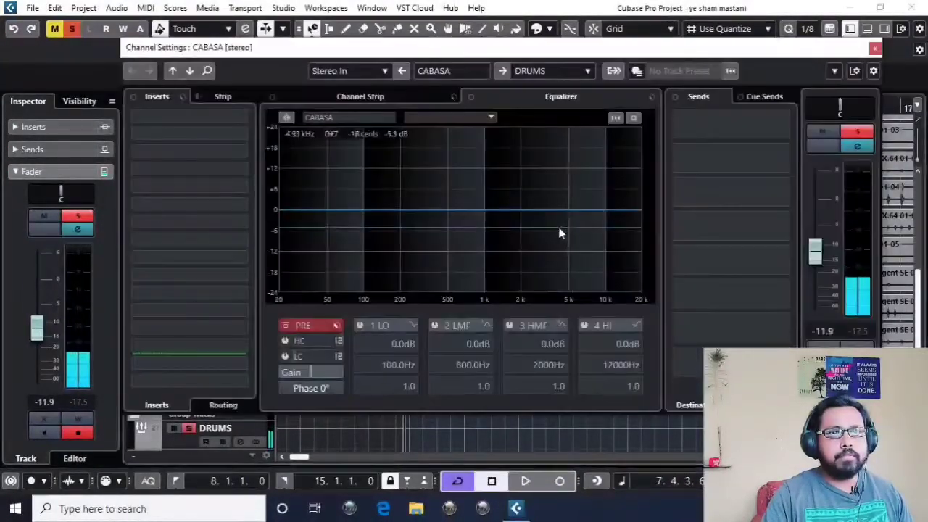
left_click_drag(548, 212, 532, 201)
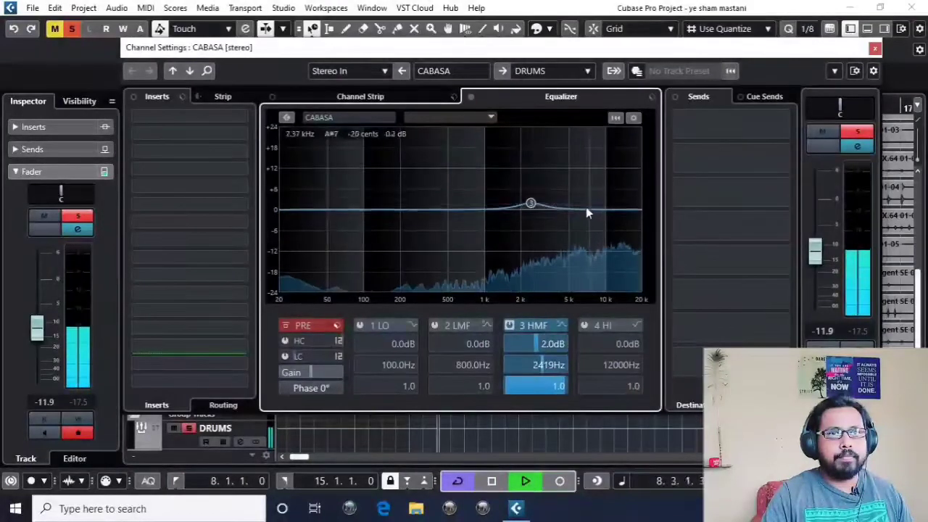
left_click(552, 207)
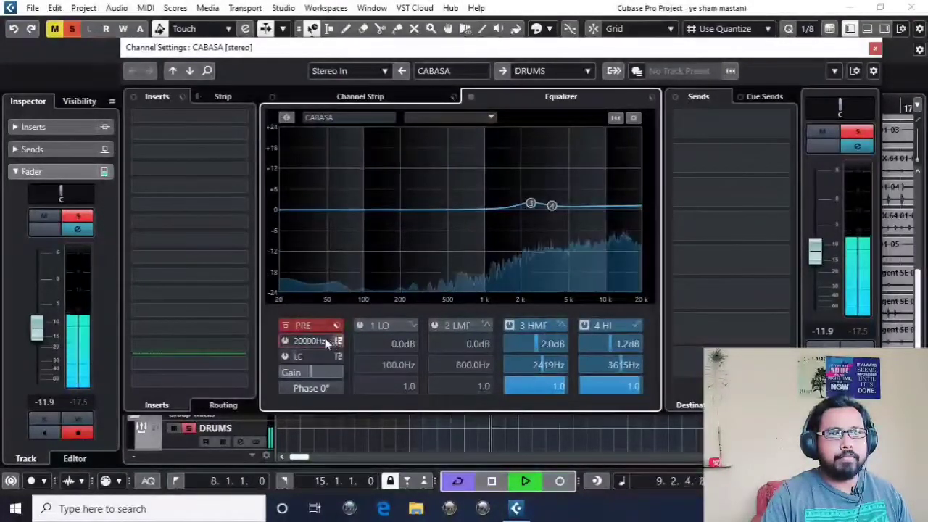
Enable the high-cut and low-cut filters on CABASA, setting the low-cut slope to 24 dB/Oct and raising its frequency
scroll(308, 341, "down", 5)
scroll(311, 341, "down", 2)
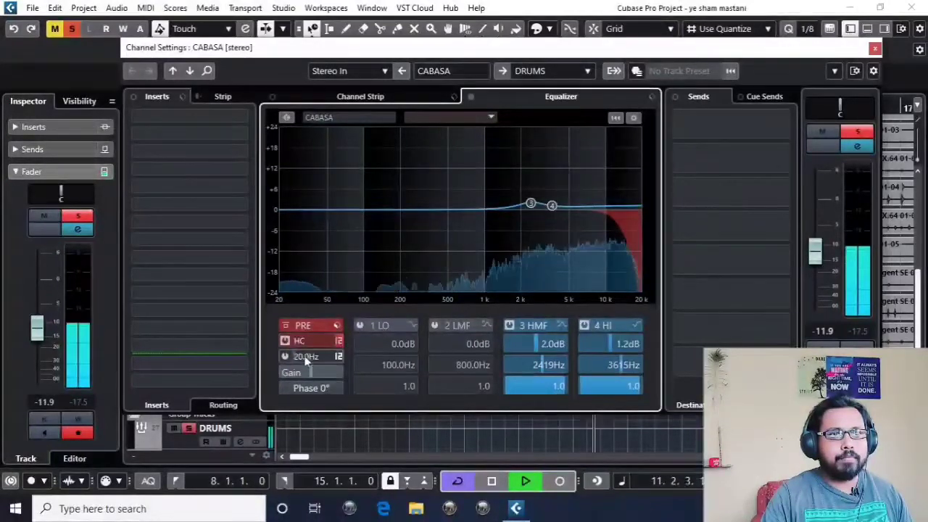
left_click(285, 356)
scroll(319, 357, "up", 9)
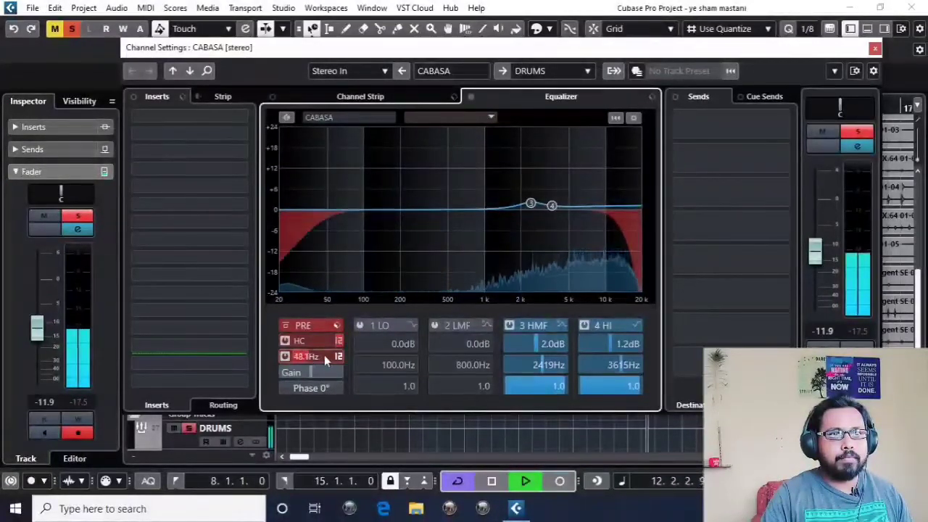
left_click(338, 356)
left_click(373, 391)
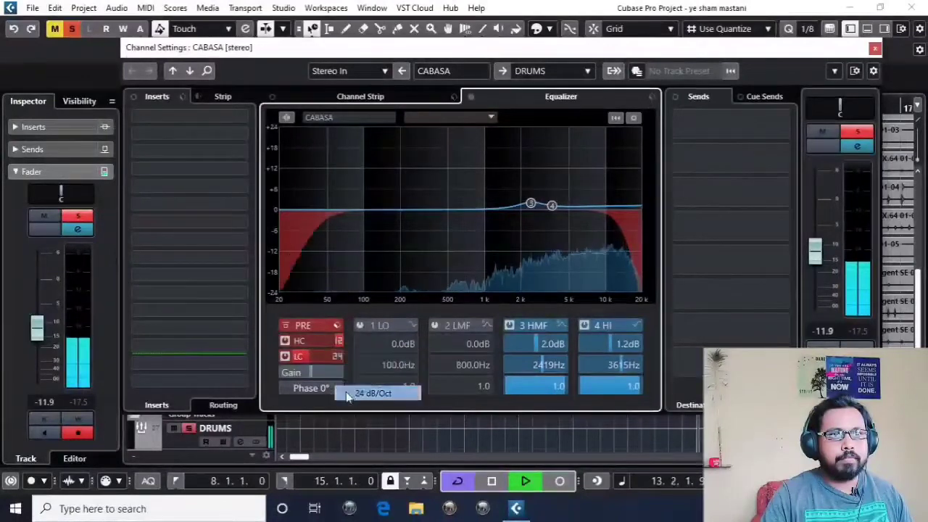
scroll(324, 358, "up", 6)
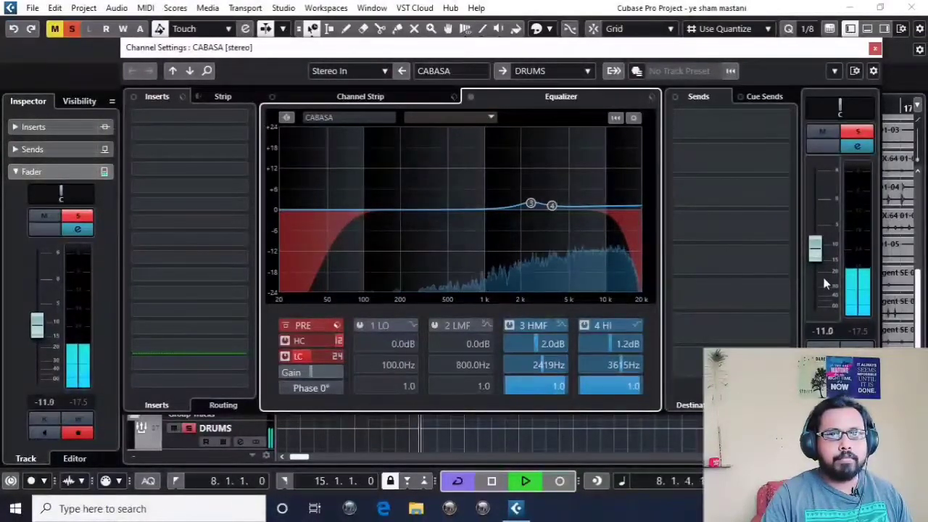
Set CABASA's level to -14.2 dB and reset its peak meter reading
scroll(825, 283, "down", 1)
left_click(860, 331)
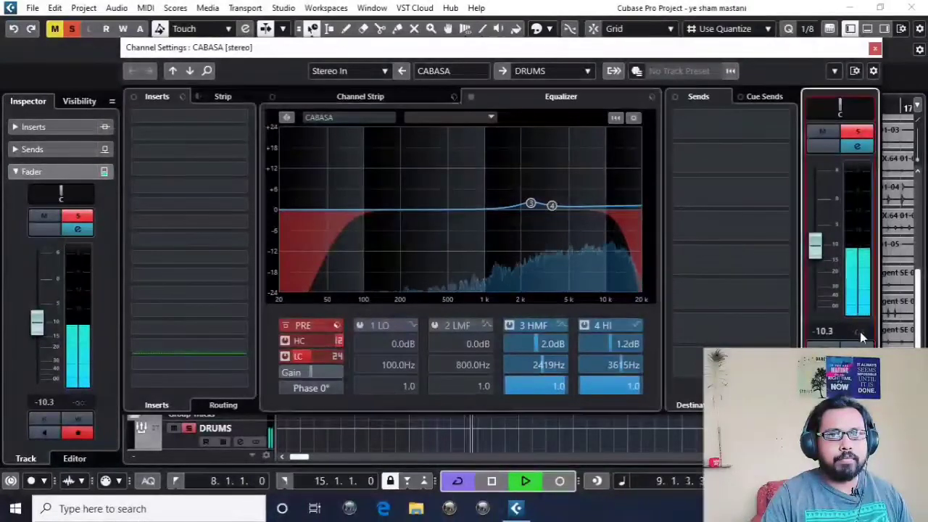
scroll(821, 271, "down", 5)
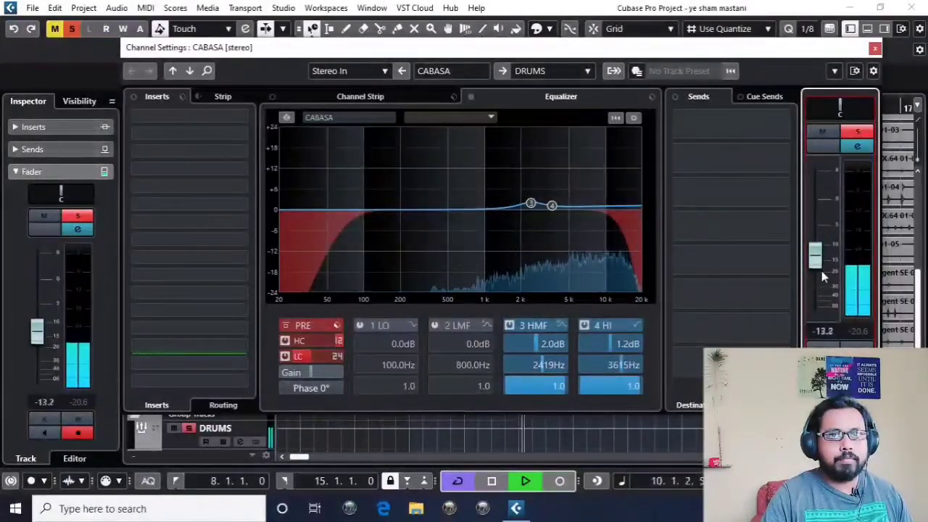
left_click(866, 331)
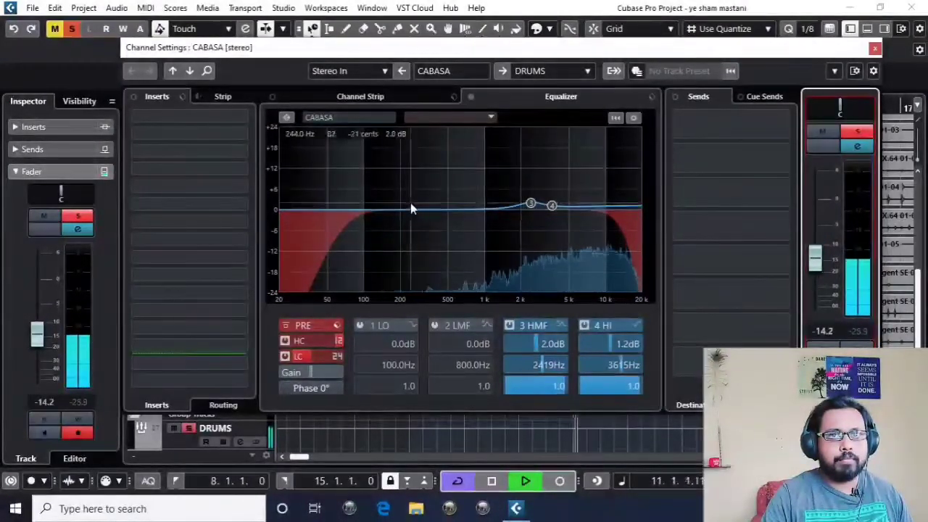
Add the standard Compressor to CABASA's channel strip and return to its equalizer
left_click(361, 96)
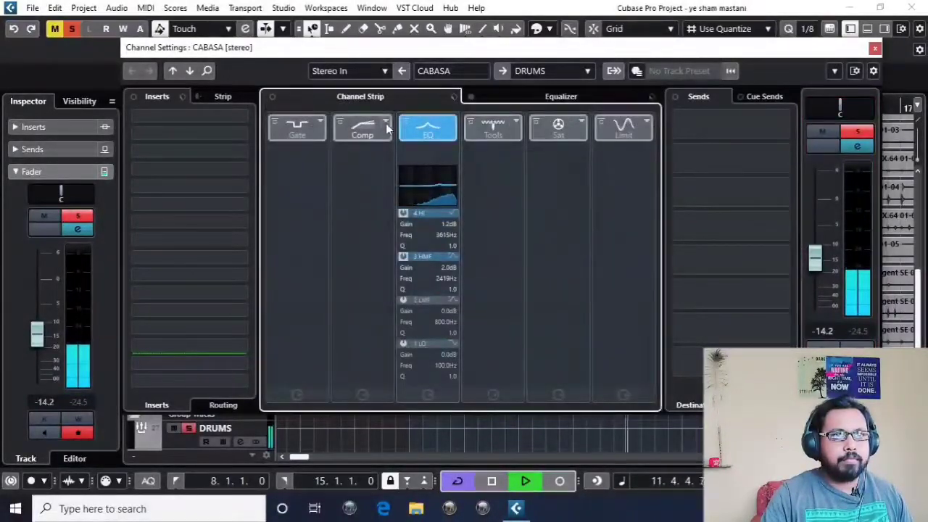
left_click(385, 122)
left_click(439, 153)
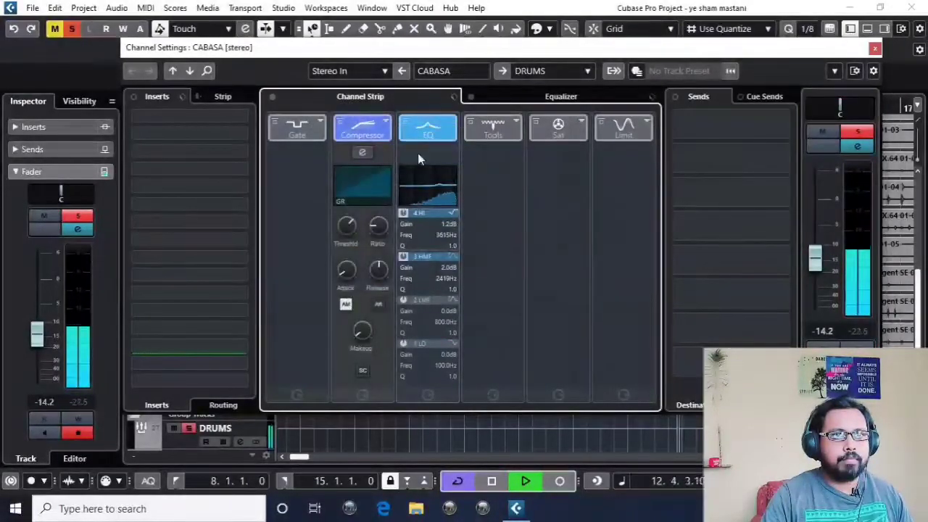
left_click(558, 100)
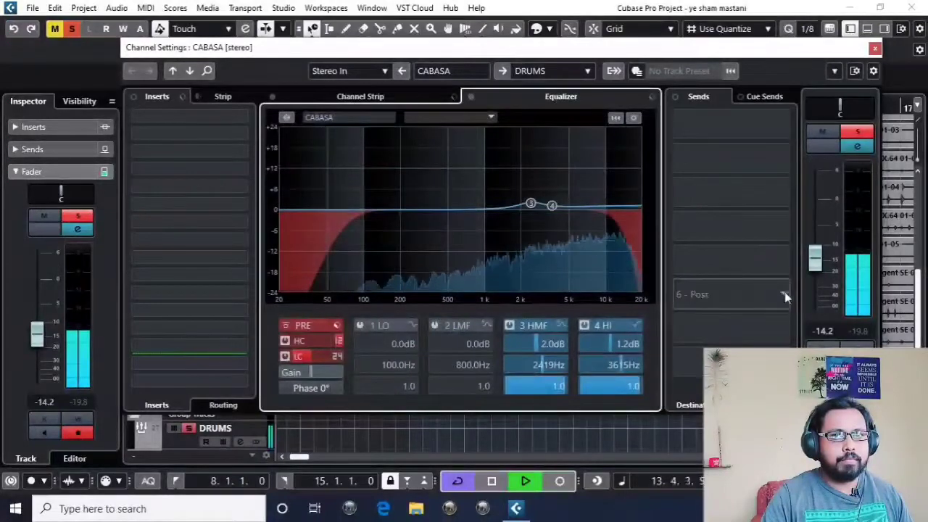
Try different CABASA levels during playback, ending at -5.53 dB
scroll(818, 286, "down", 5)
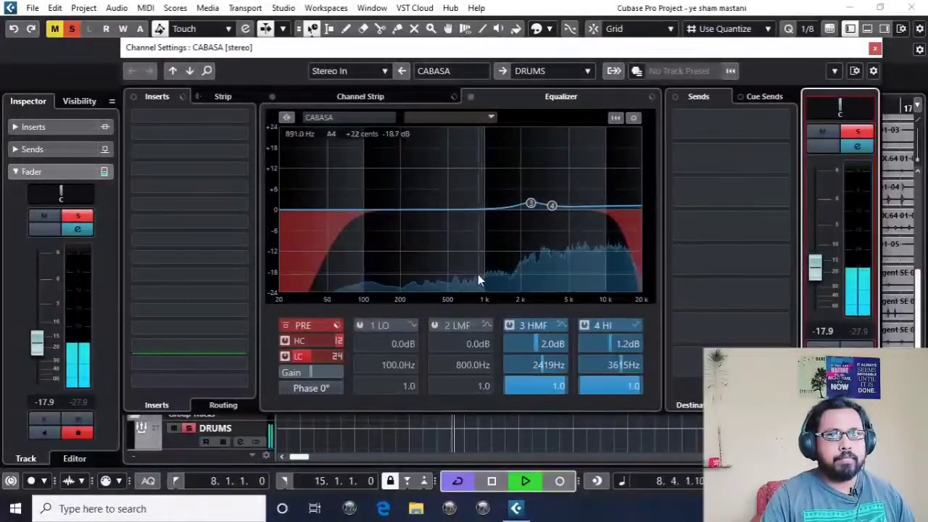
scroll(818, 254, "up", 6)
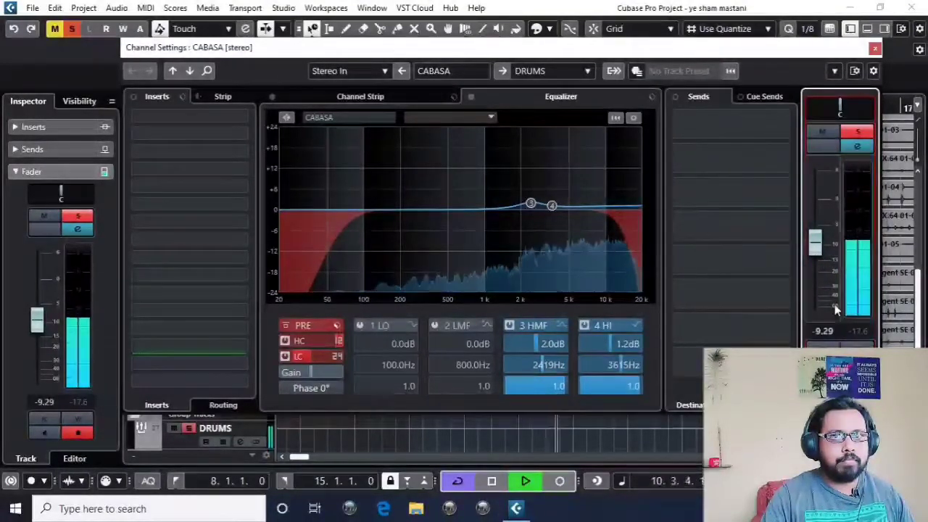
scroll(818, 247, "up", 2)
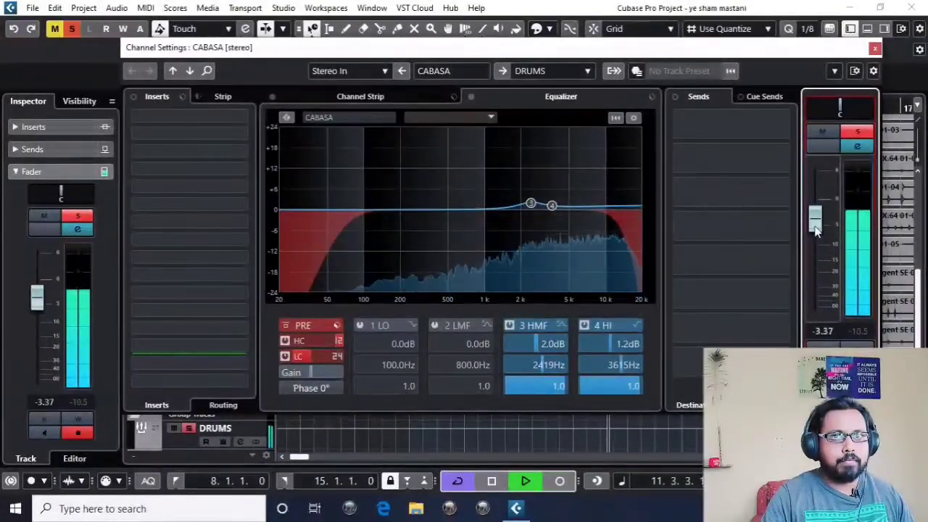
scroll(816, 243, "up", 1)
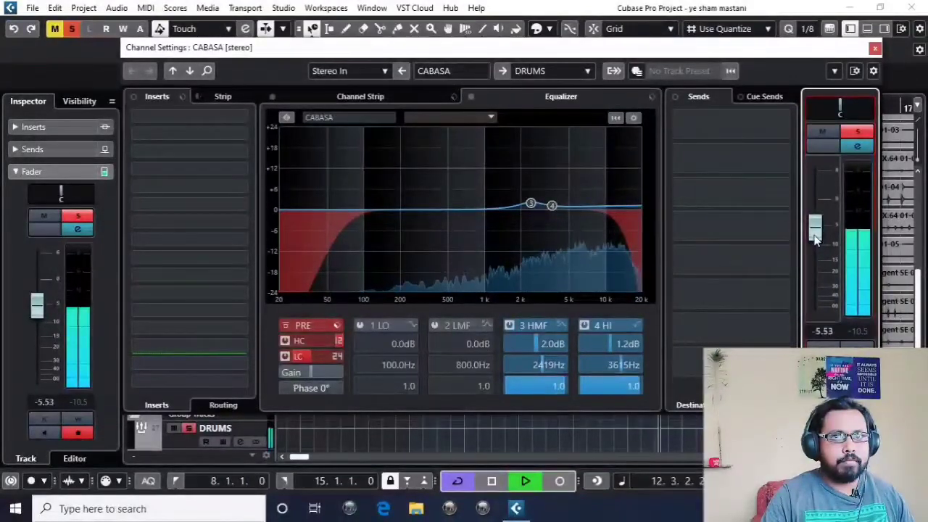
Check CABASA's detailed compressor settings and lower the channel level to -15.4 dB
left_click(341, 96)
left_click(363, 152)
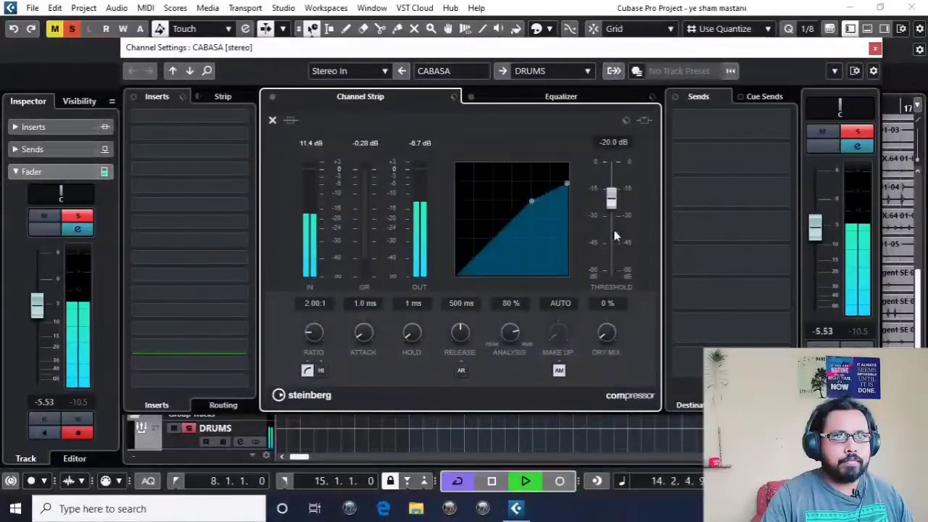
left_click(493, 96)
scroll(834, 297, "down", 5)
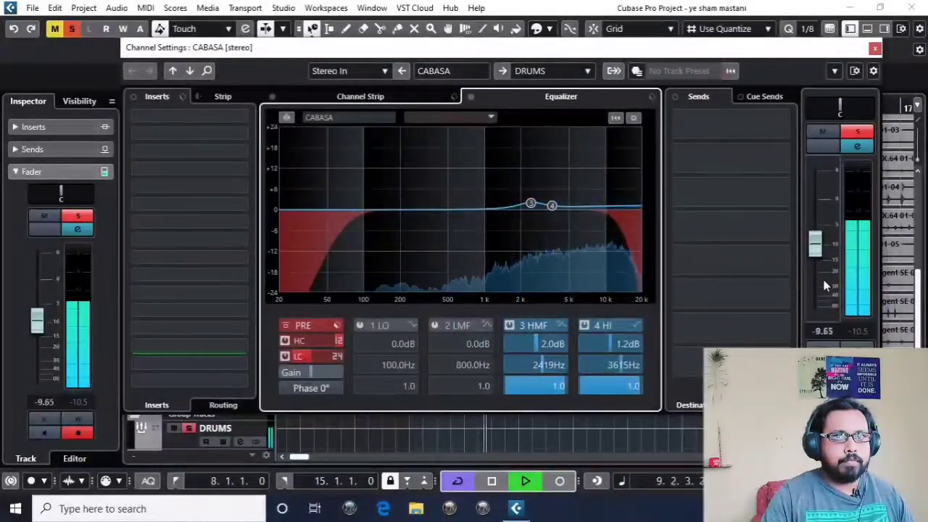
scroll(826, 286, "down", 5)
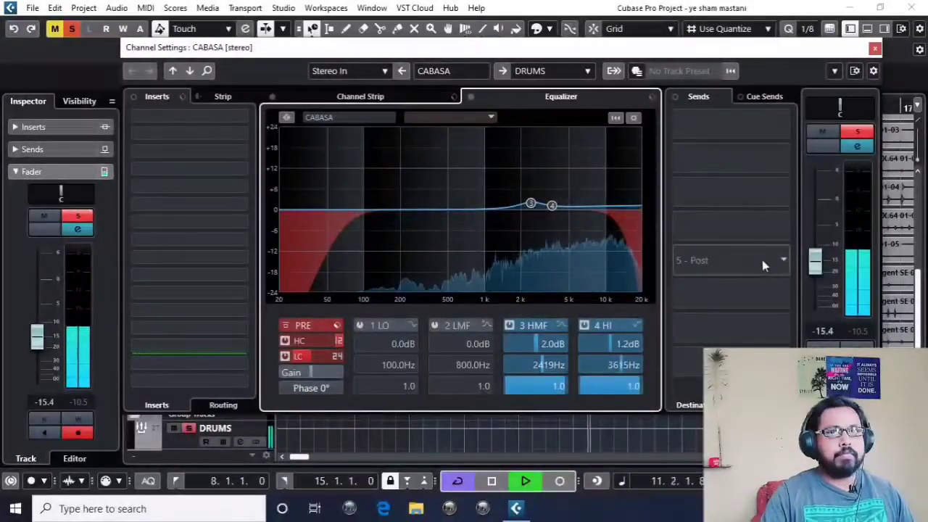
Stop playback and pan the CABASA channel to R42
scroll(824, 109, "down", 6)
key("space")
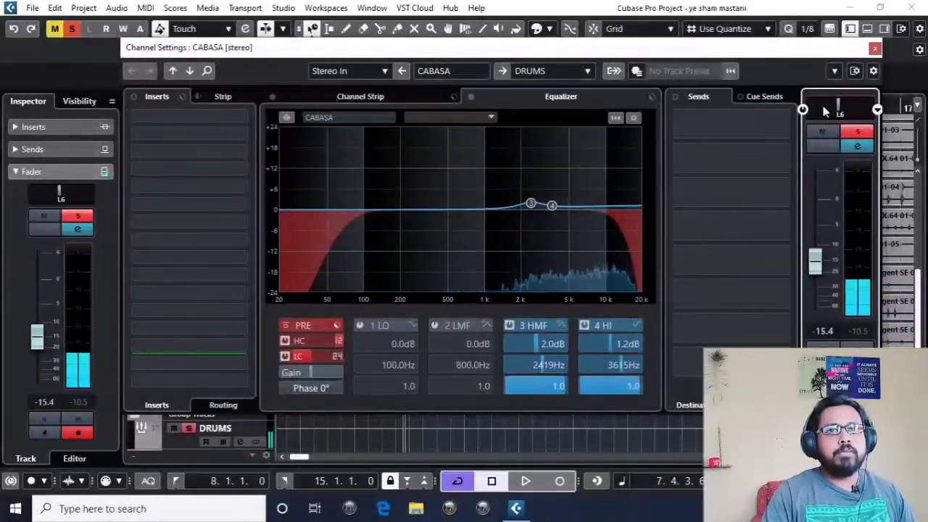
scroll(824, 109, "up", 20)
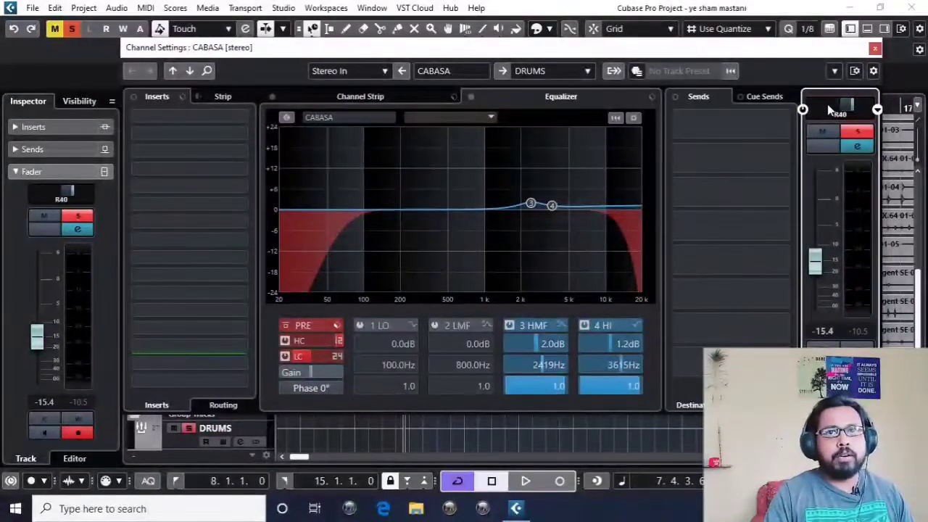
scroll(829, 108, "up", 2)
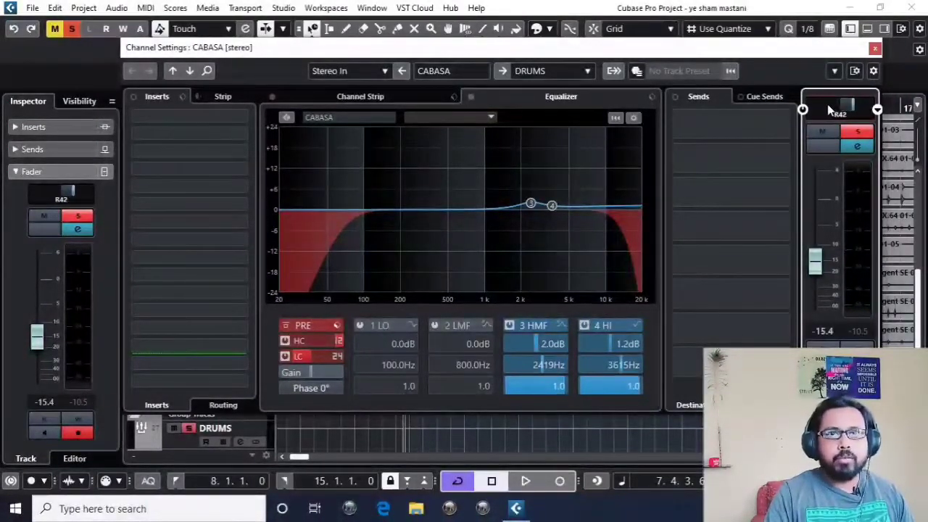
Pan the CABASA channel to R46, raise its level to -13.9 dB during playback and close its channel settings
scroll(829, 109, "up", 2)
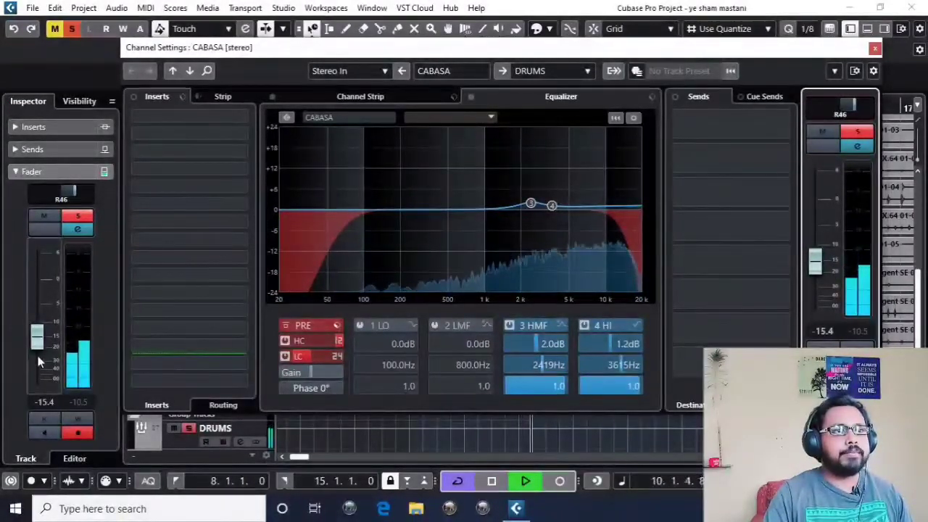
scroll(36, 352, "up", 2)
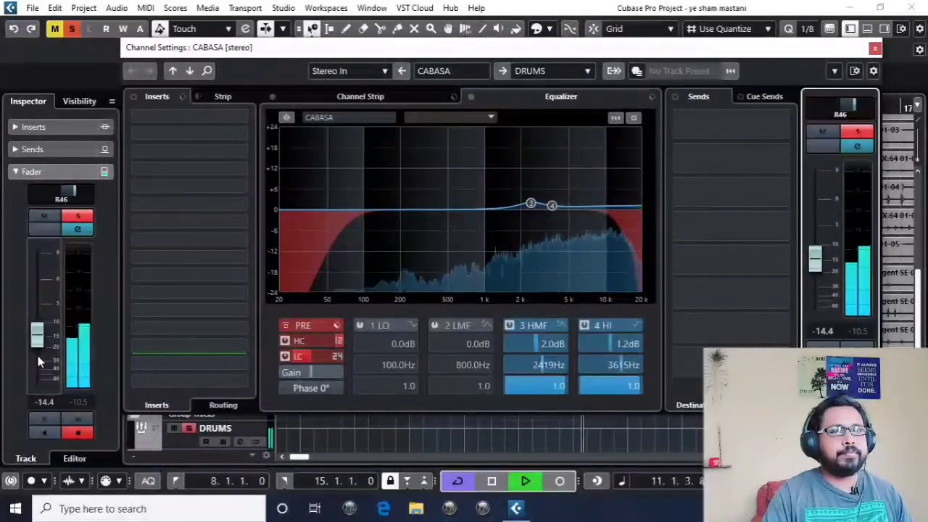
scroll(36, 352, "up", 1)
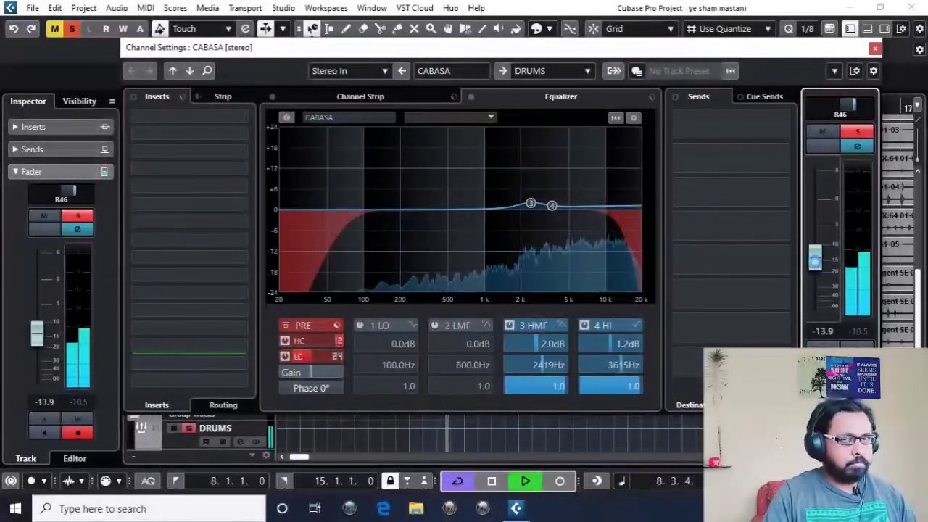
key("e")
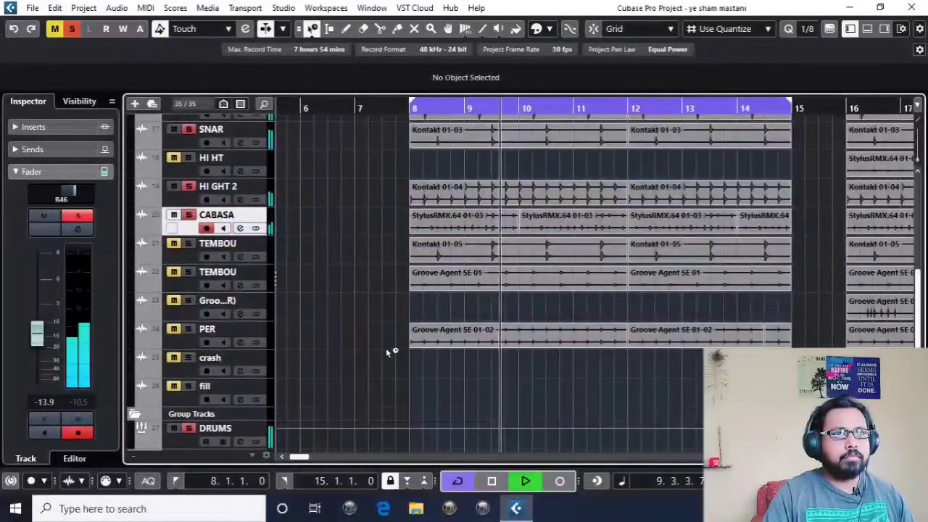
Centre the pan of the first TEMBOU track (21) and lower its level to -12.7 dB during playback
key("space")
left_click(187, 257)
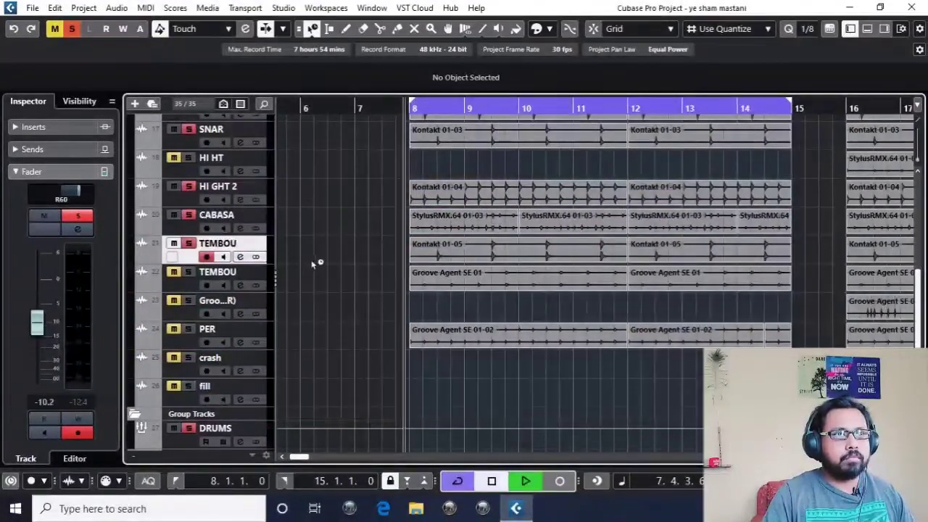
key("space")
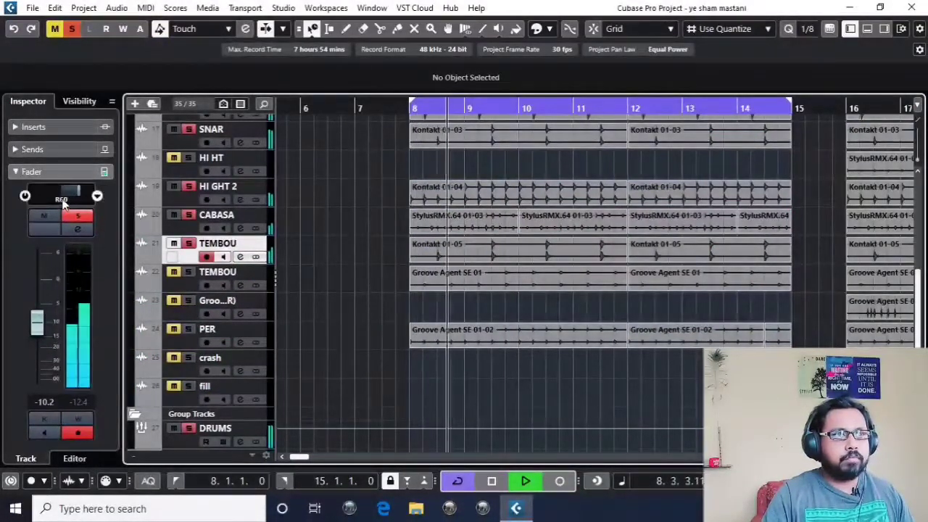
left_click_drag(75, 192, 61, 192)
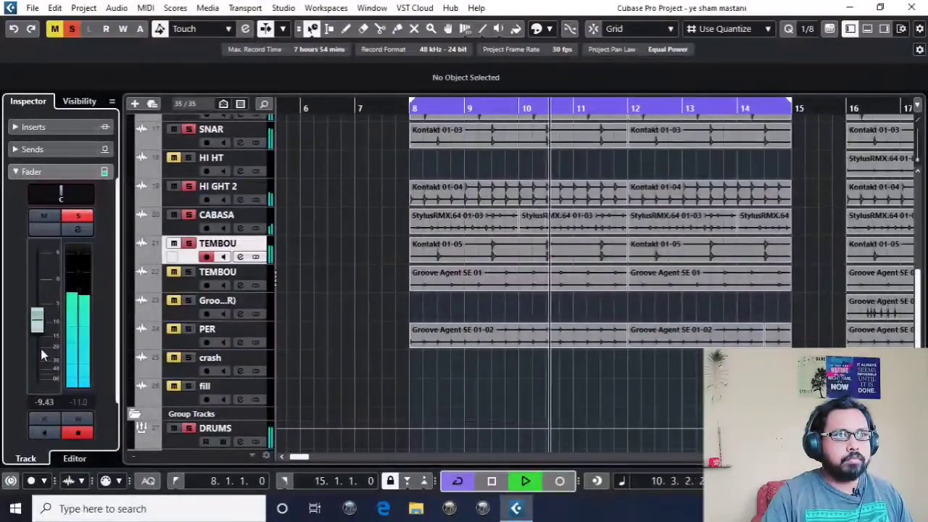
scroll(41, 349, "down", 4)
scroll(41, 349, "down", 1)
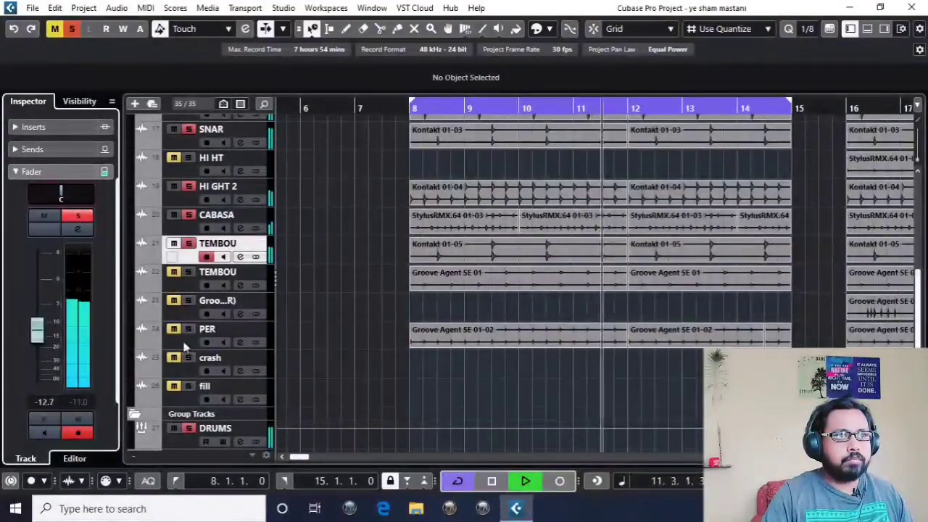
Open the channel settings of TEMBOU track 21 and raise its level to -11.7 dB during playback
key("space")
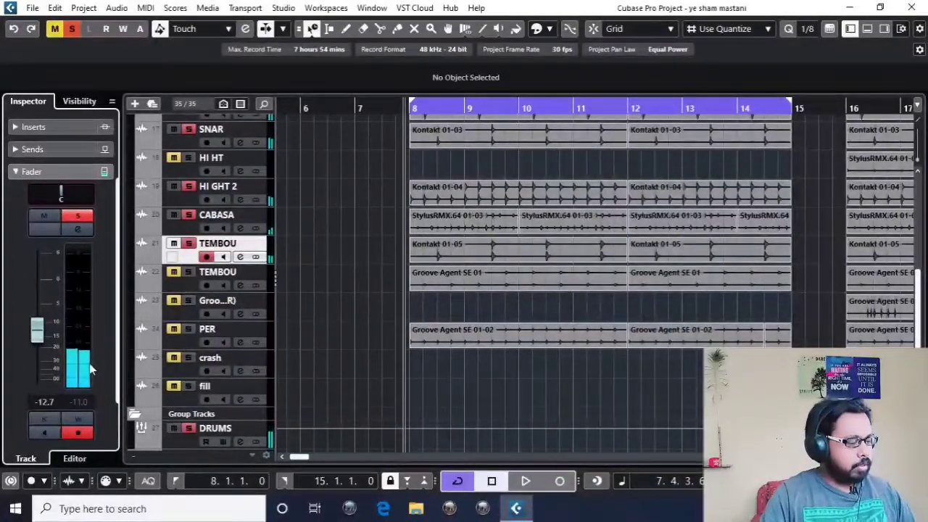
left_click(242, 257)
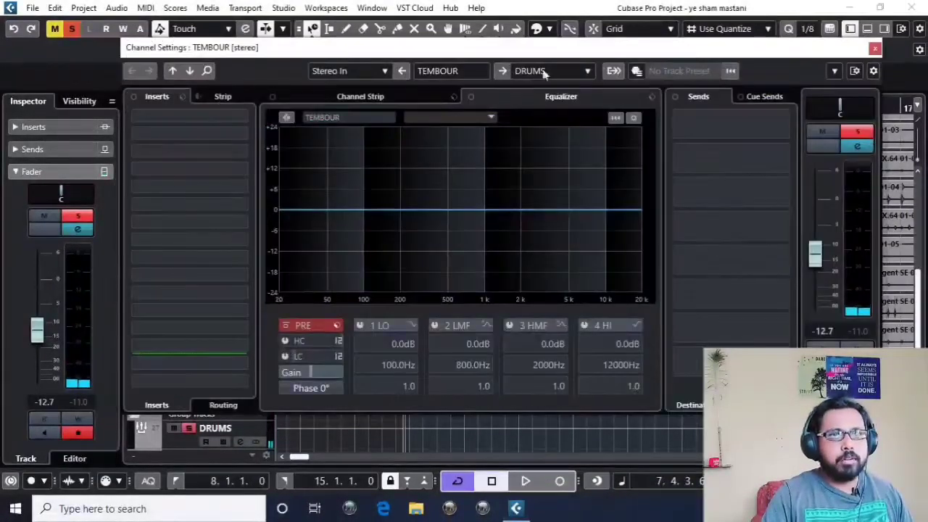
left_click_drag(517, 56, 501, 45)
scroll(796, 250, "up", 1)
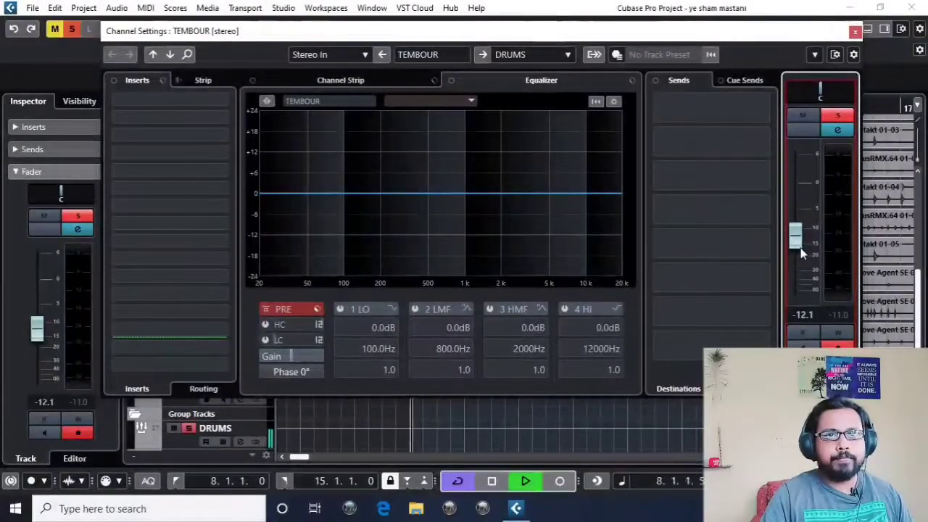
scroll(798, 250, "up", 1)
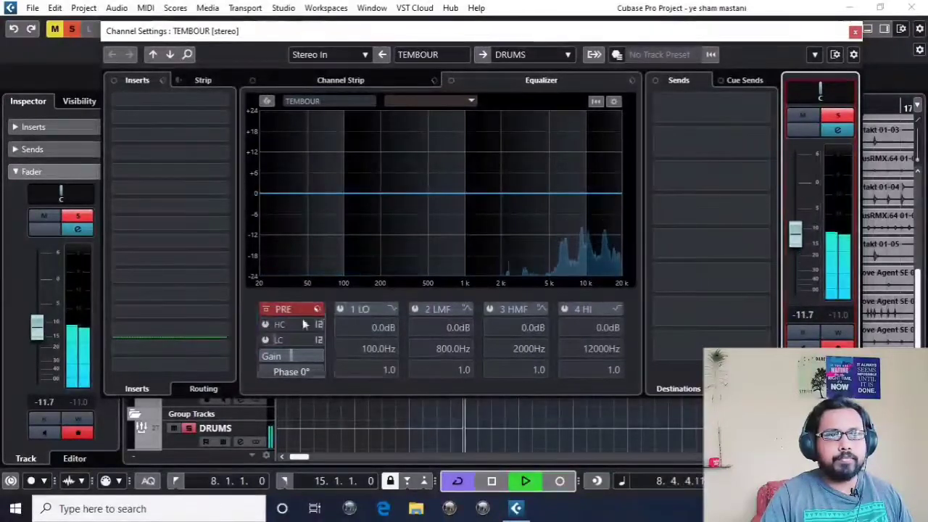
Apply a 12 dB high cut and a 24 dB low cut at 61.8 Hz to TEMBOUR, and raise its level to -10.8 dB
left_click(265, 325)
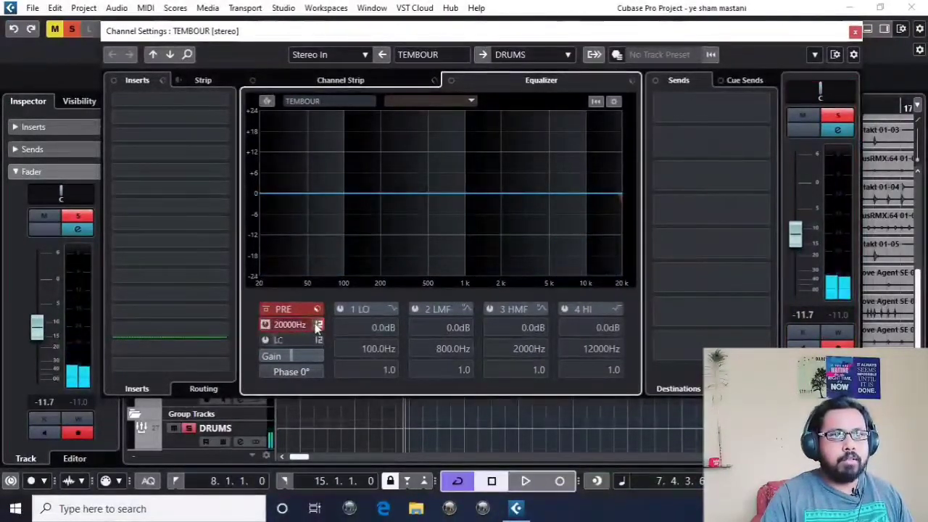
scroll(297, 326, "down", 10)
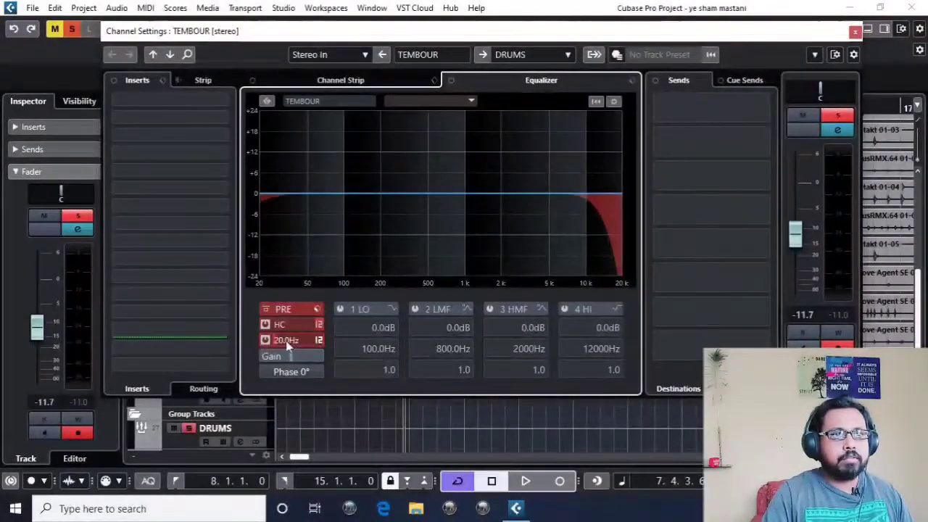
scroll(312, 347, "up", 10)
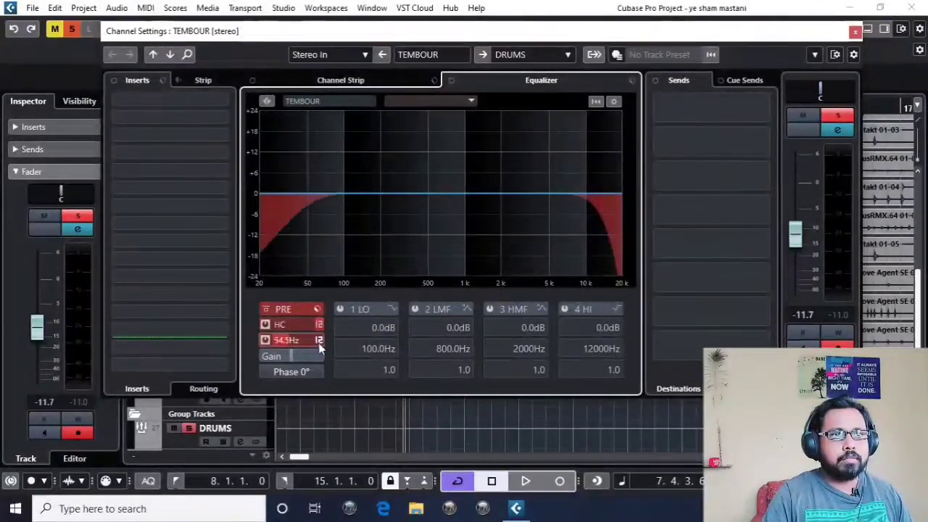
left_click(319, 342)
left_click(351, 381)
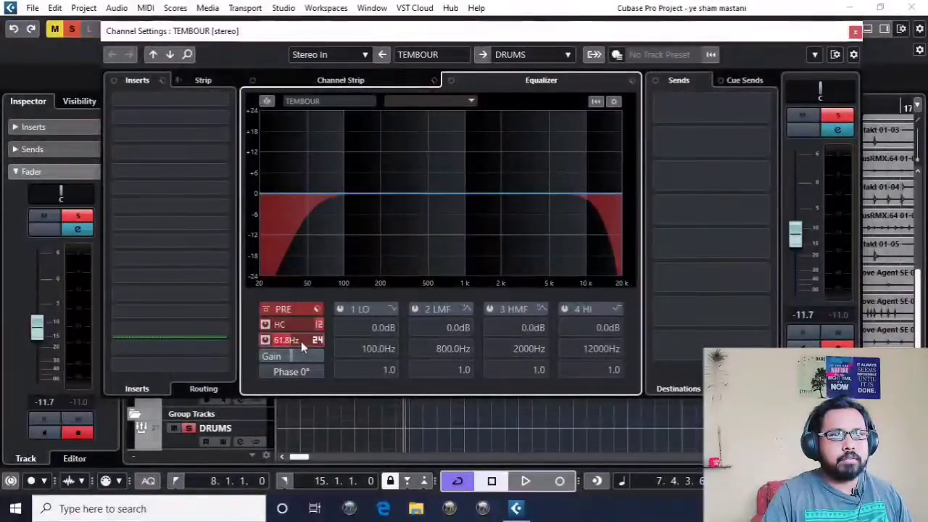
key("space")
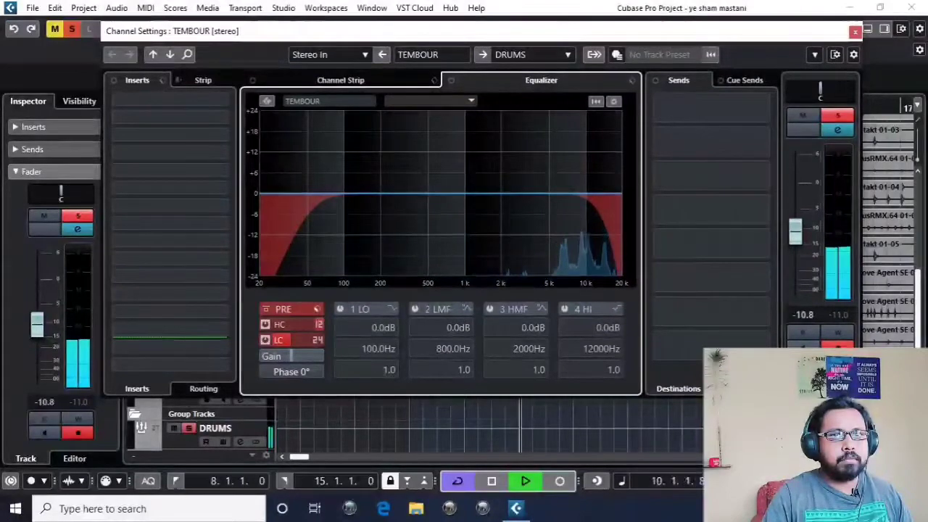
left_click(855, 32)
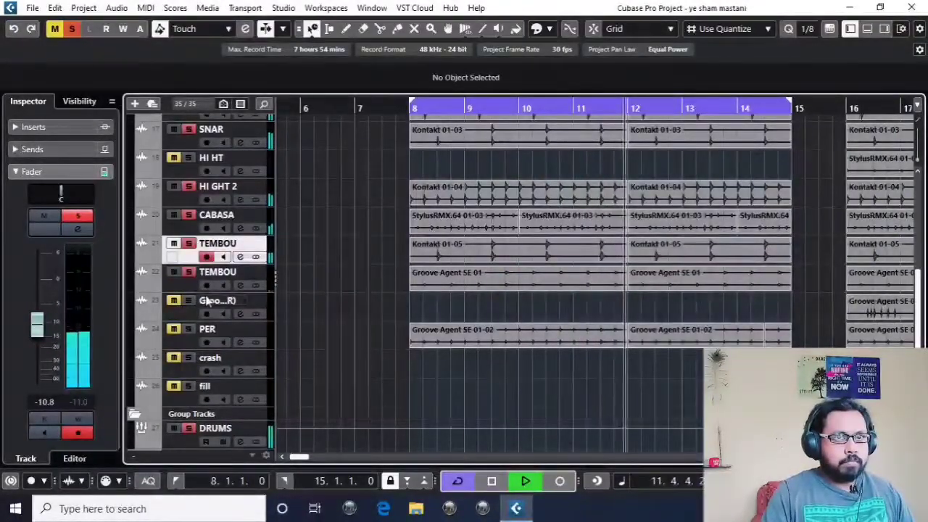
Pan the second TEMBOU track (22) to R36 and set its level to -4.02 dB during playback
left_click(217, 274)
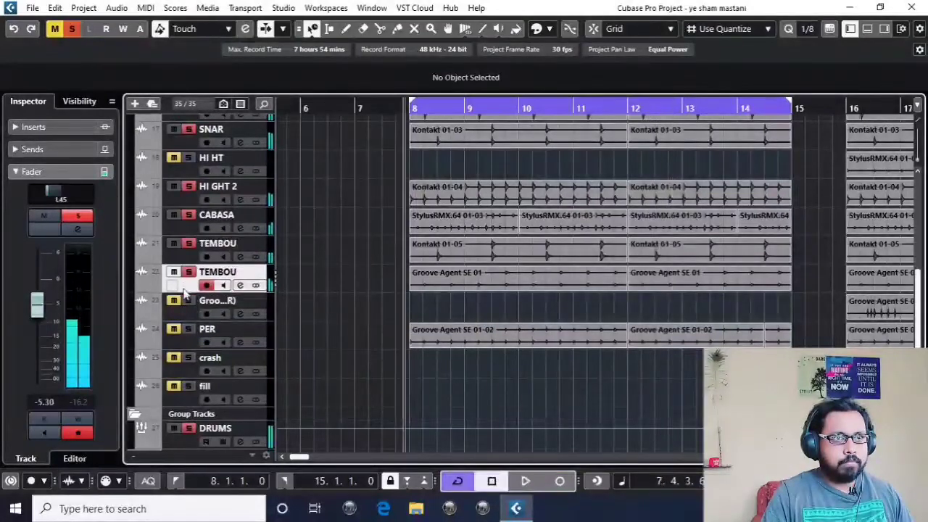
left_click_drag(37, 328, 41, 303)
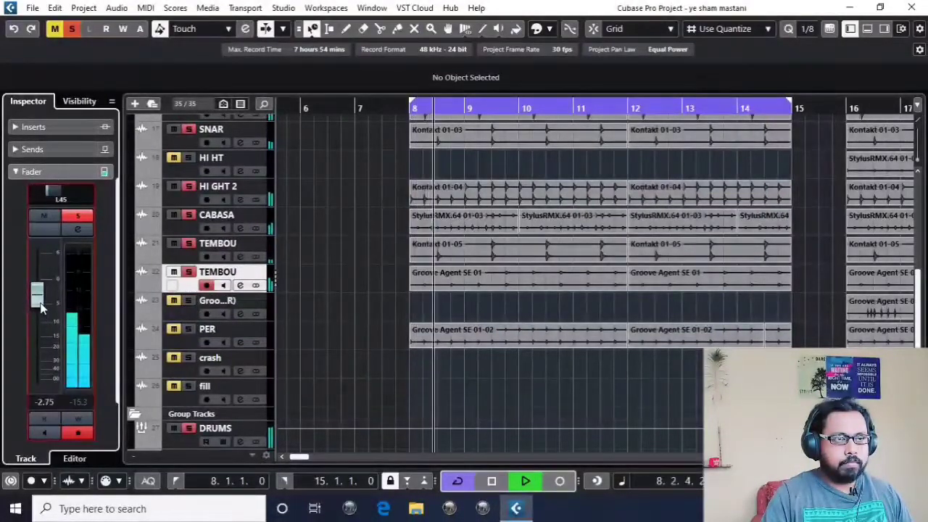
left_click_drag(46, 195, 72, 194)
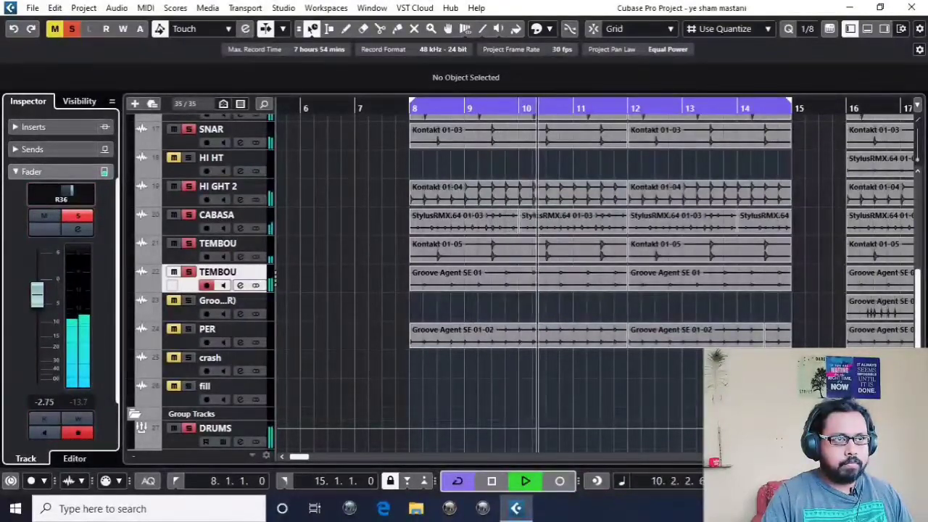
left_click_drag(71, 194, 73, 194)
left_click_drag(46, 306, 47, 313)
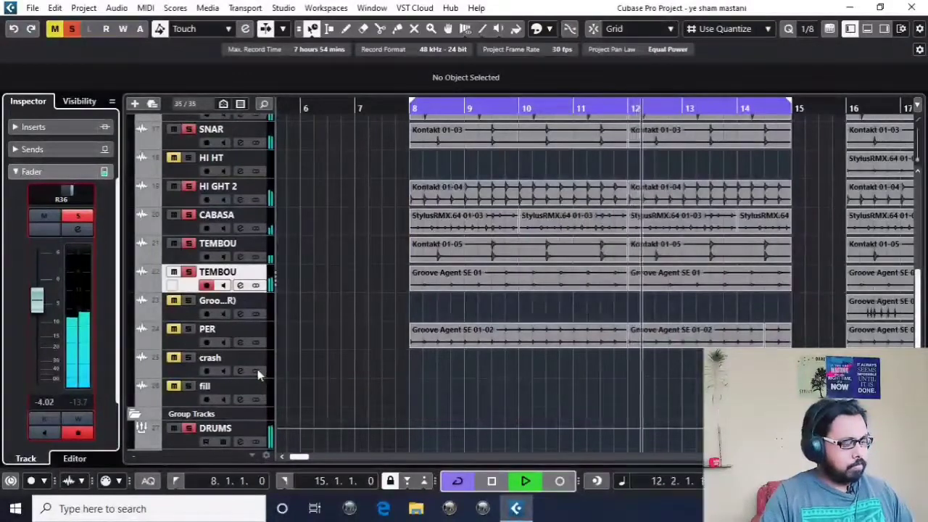
key("space")
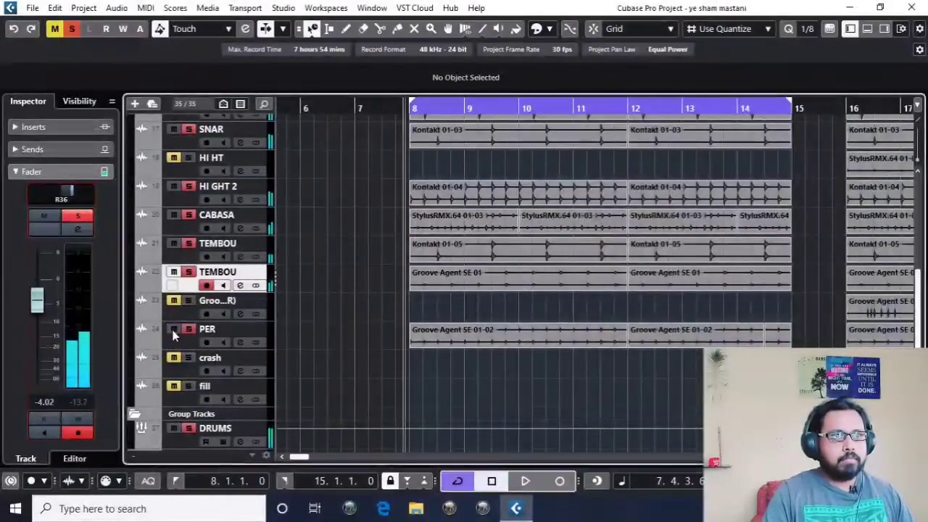
Select the PER track and lower its level to -5.30 dB during playback
left_click(178, 341)
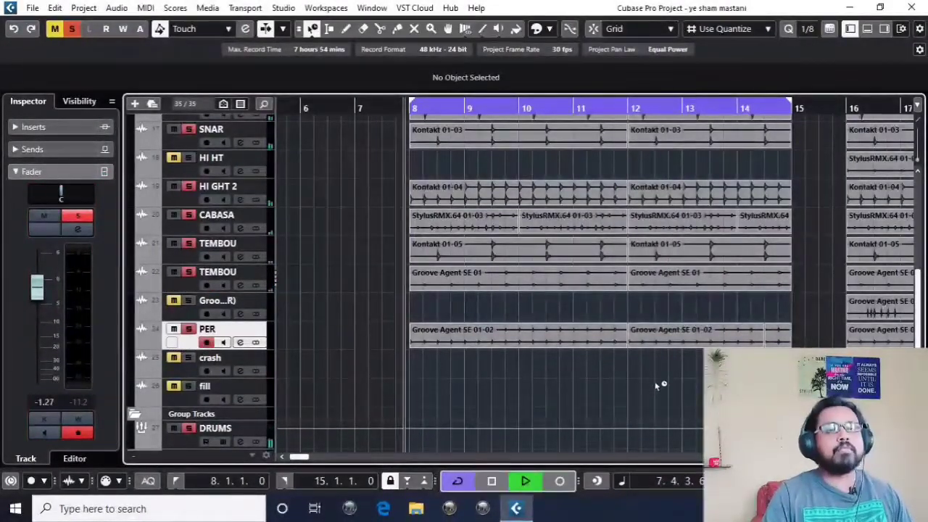
key("space")
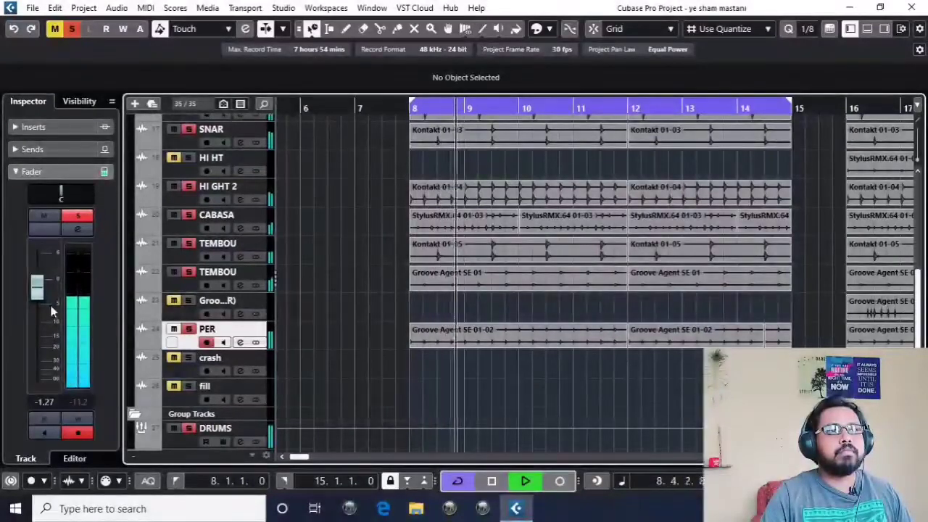
left_click_drag(51, 310, 37, 326)
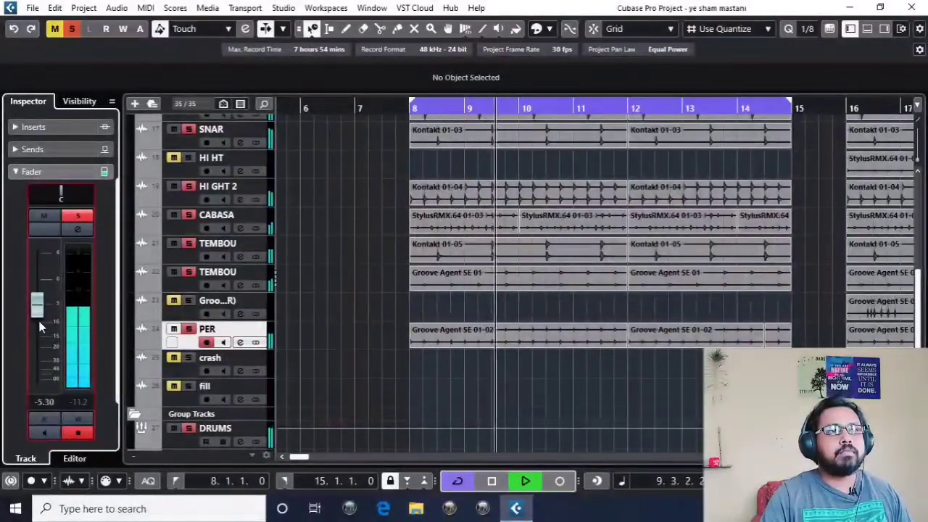
Open PER's channel settings and apply a low-cut filter with a 24 dB slope in its equalizer
left_click(240, 343)
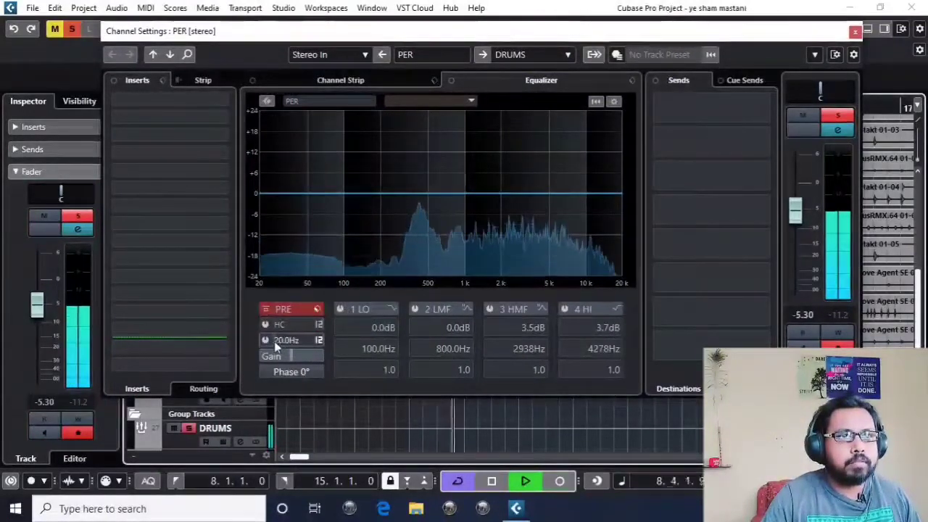
left_click_drag(290, 342, 304, 342)
left_click(319, 340)
left_click(359, 380)
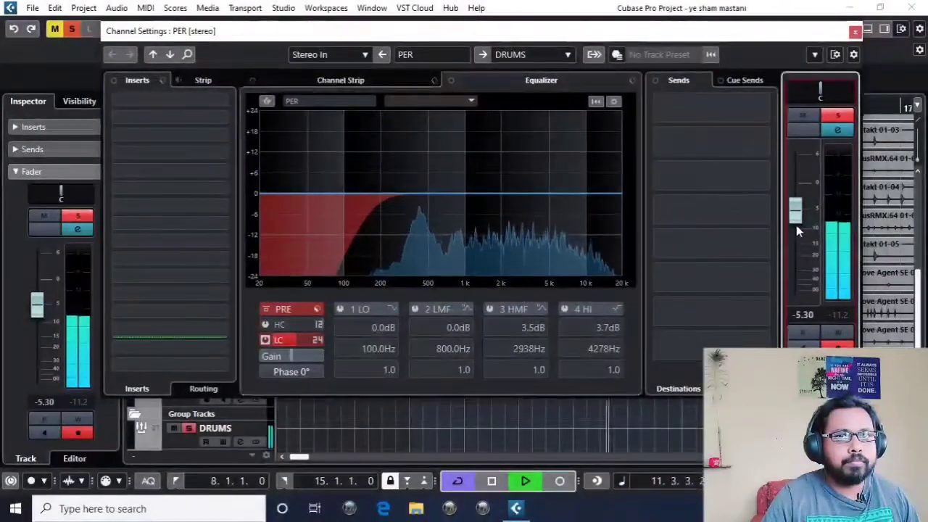
Try different PER levels during playback, ending at -8.90 dB
left_click_drag(797, 225, 796, 222)
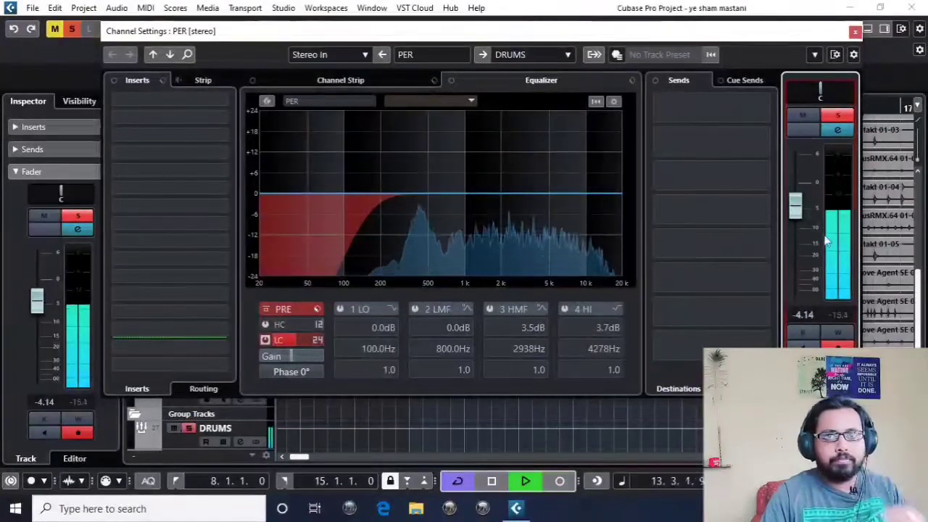
scroll(804, 236, "down", 3)
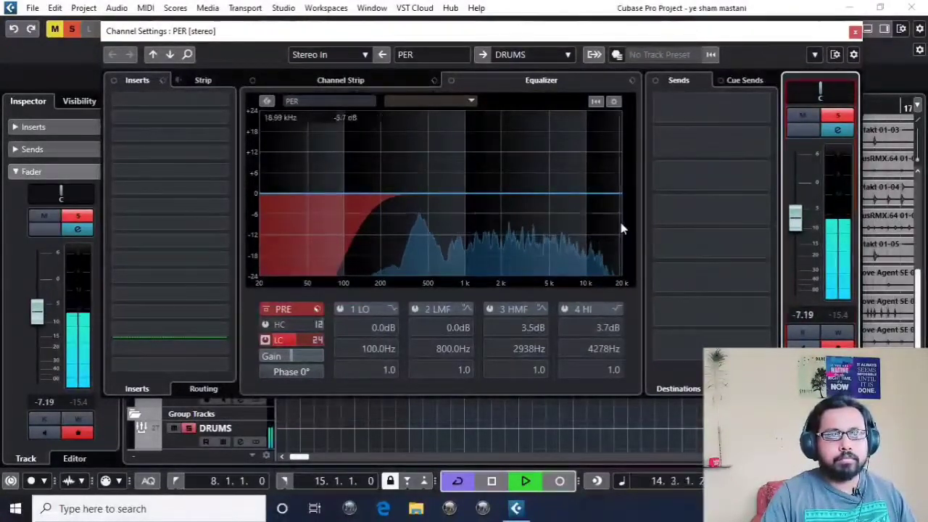
scroll(798, 229, "down", 1)
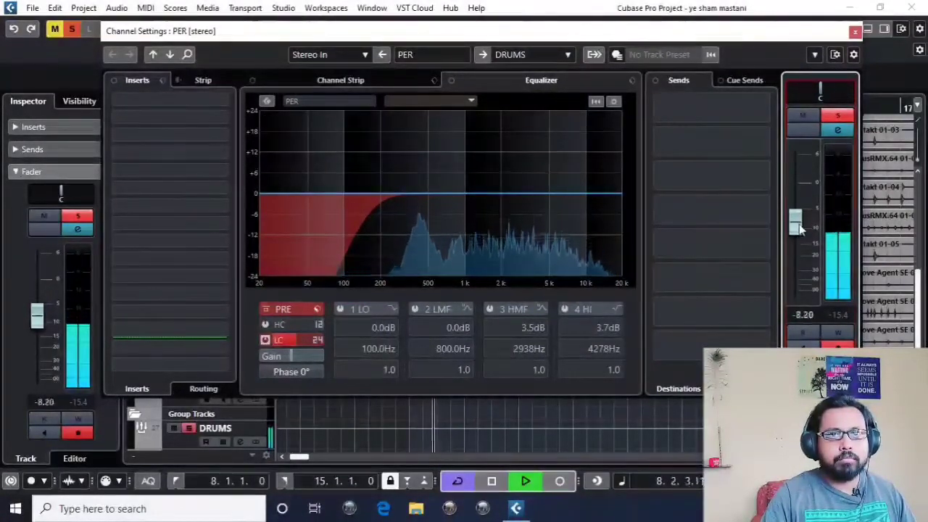
scroll(798, 229, "down", 1)
Boost PER's high-mid EQ band by 3.1 dB at 8073 Hz and raise the channel level to -7.52 dB
left_click(477, 190)
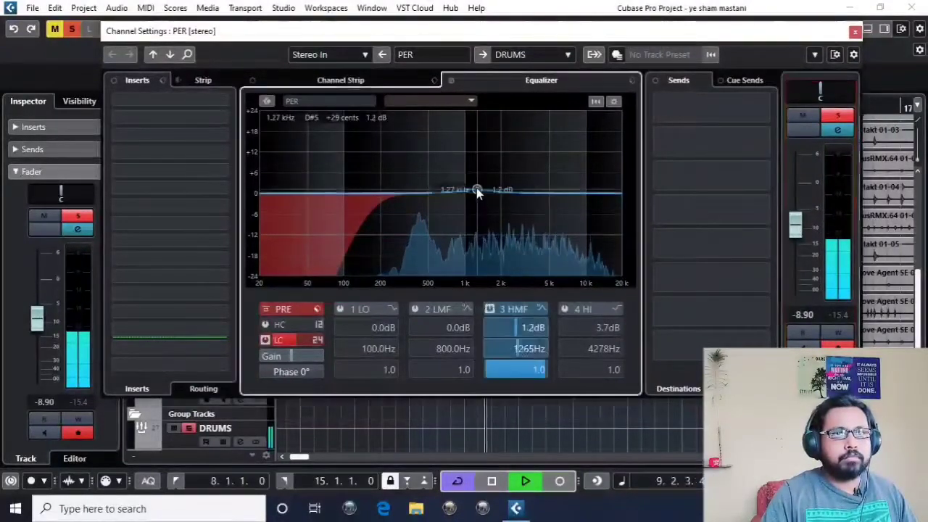
left_click_drag(477, 190, 574, 182)
scroll(797, 228, "up", 2)
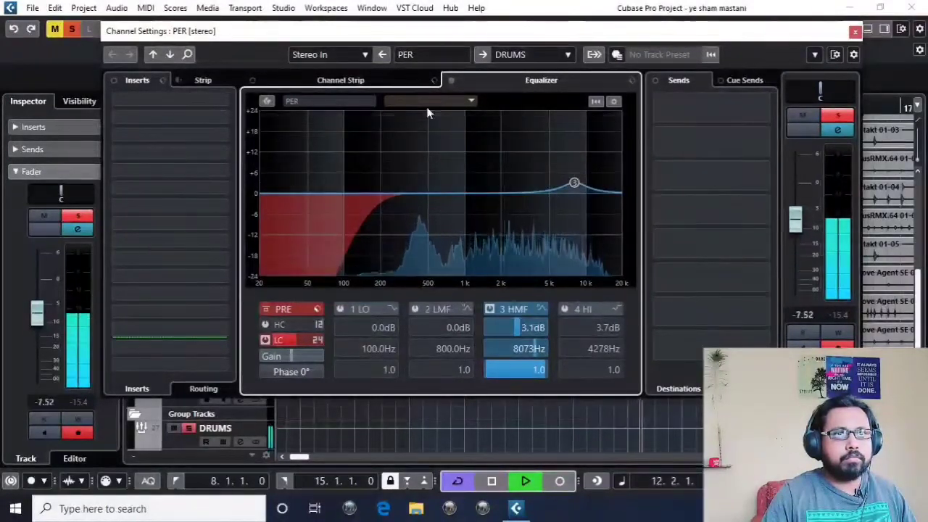
Add the Standard Compressor to PER's channel strip and open its detailed settings
left_click(366, 84)
left_click(366, 104)
left_click(406, 131)
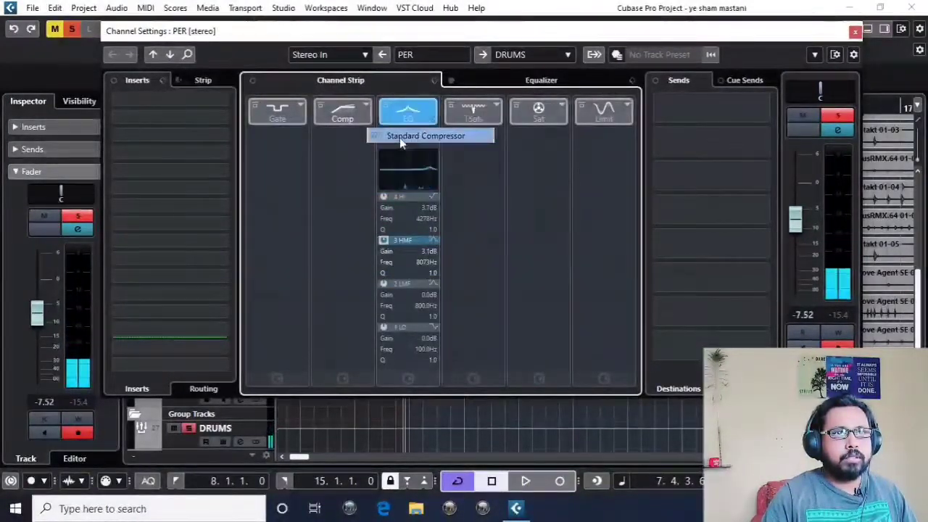
left_click(326, 129)
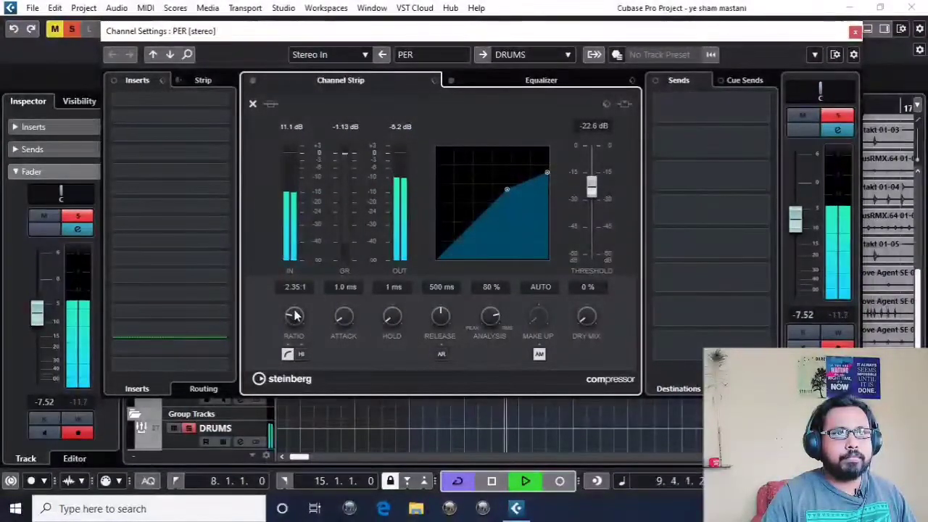
Lower the PER compressor's threshold to -24.2 dB, stop playback and close the channel settings
left_click_drag(591, 196, 591, 199)
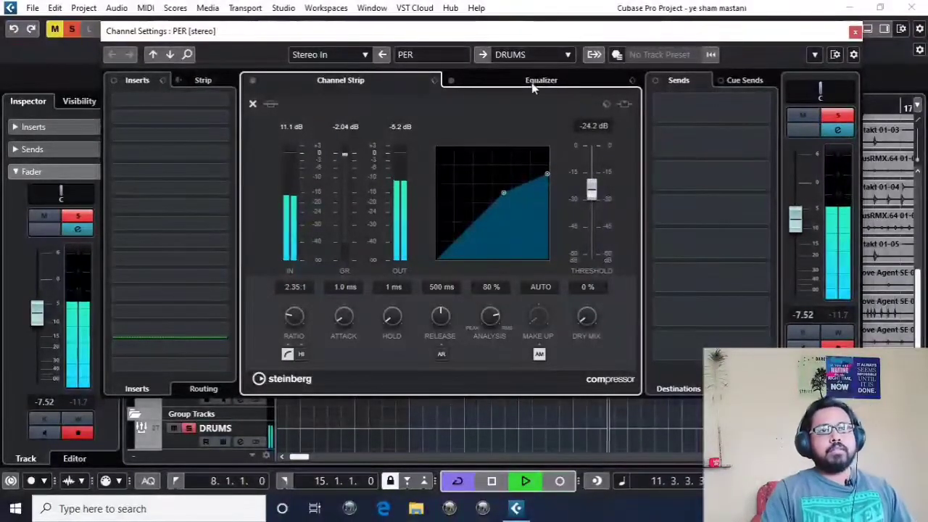
key("space")
left_click(857, 35)
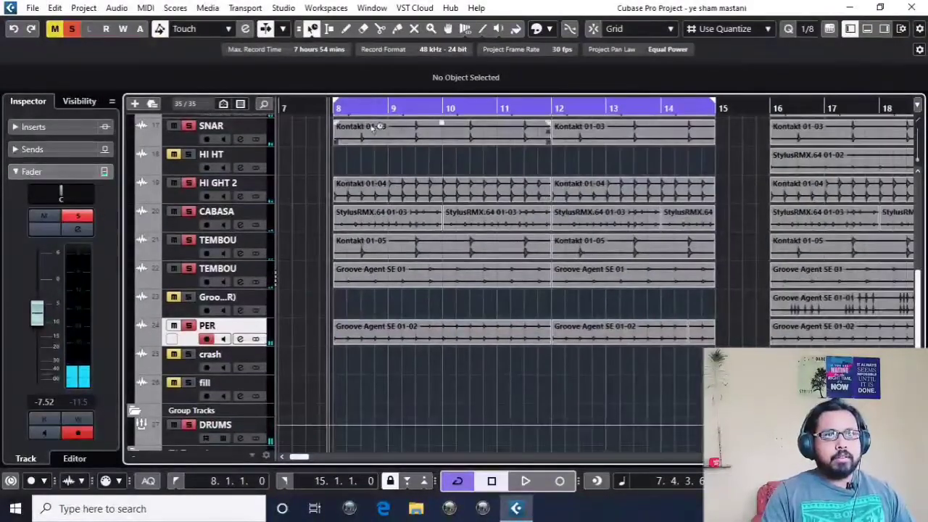
Play the drum section from bar 8 and raise PER's level to -7.19 dB
left_click(336, 109)
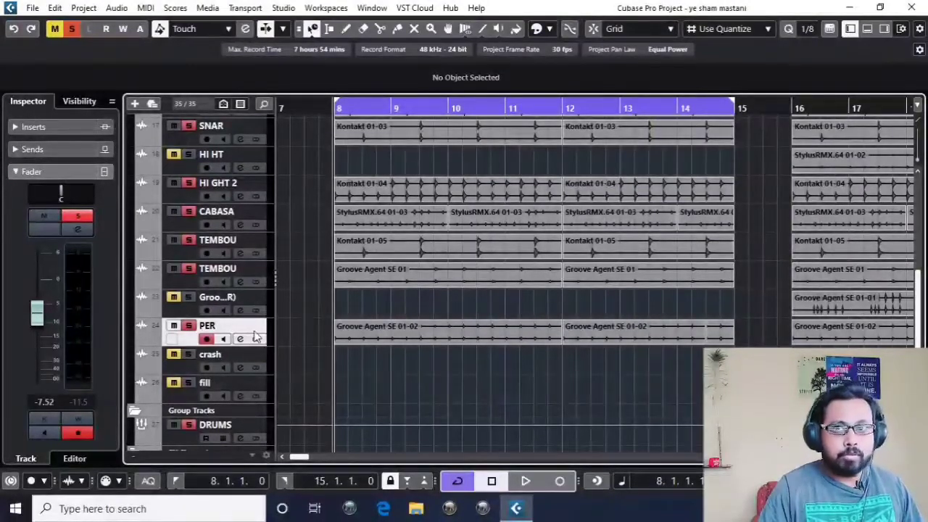
key("space")
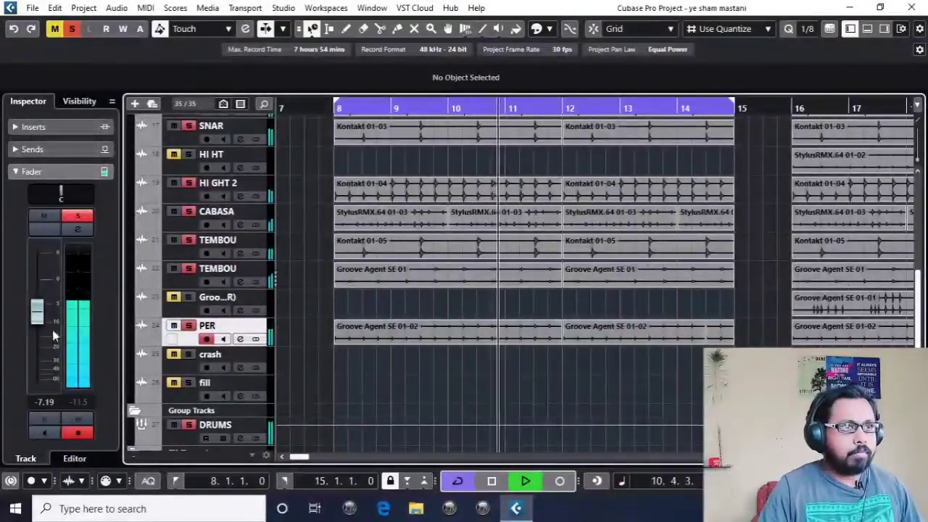
key("h")
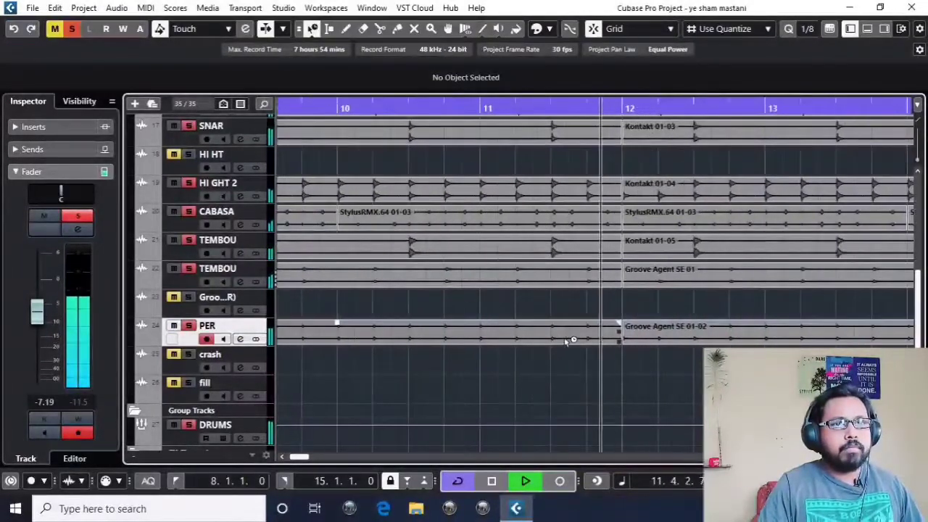
Solo the HI HT track and raise its level to -2.32 dB while playing from bar 16 with cycling off
key("g")
key("g")
scroll(531, 289, "right", 5)
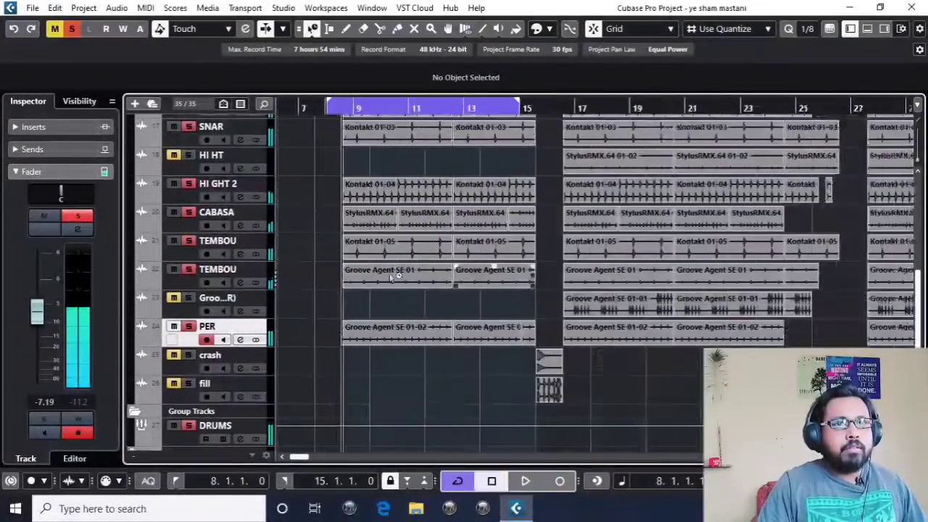
left_click(466, 107)
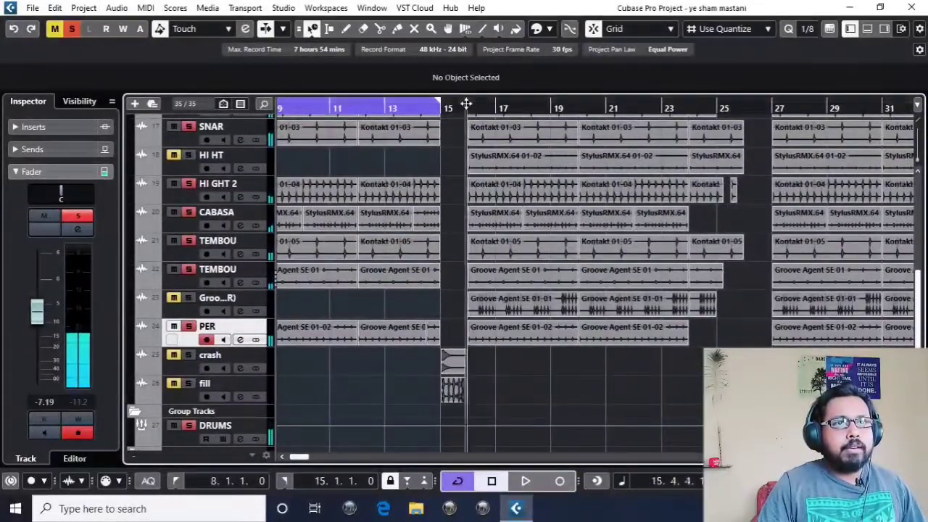
left_click(182, 171)
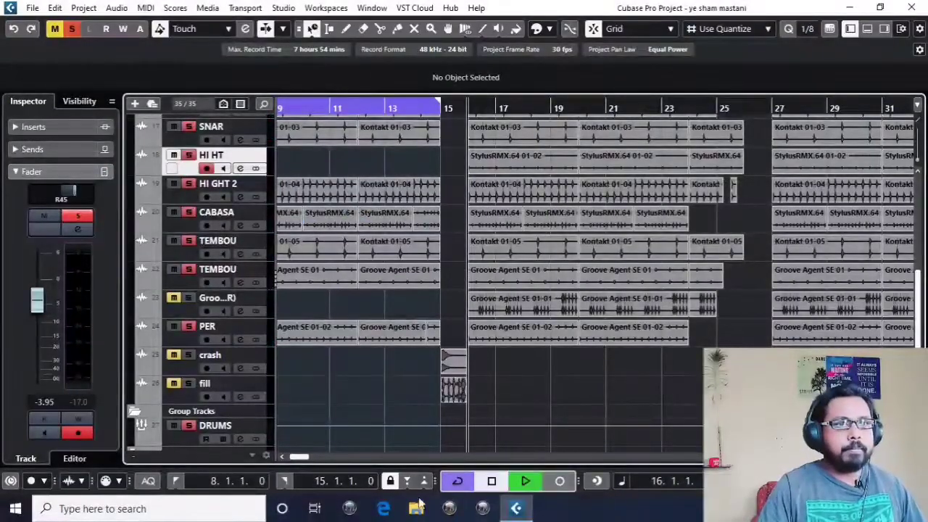
key("space")
key("KP_Divide")
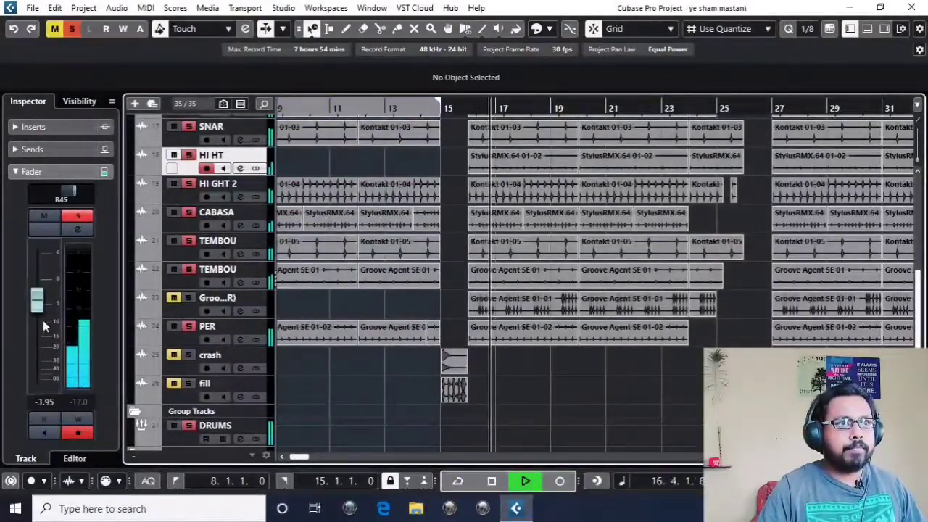
left_click_drag(43, 299, 43, 286)
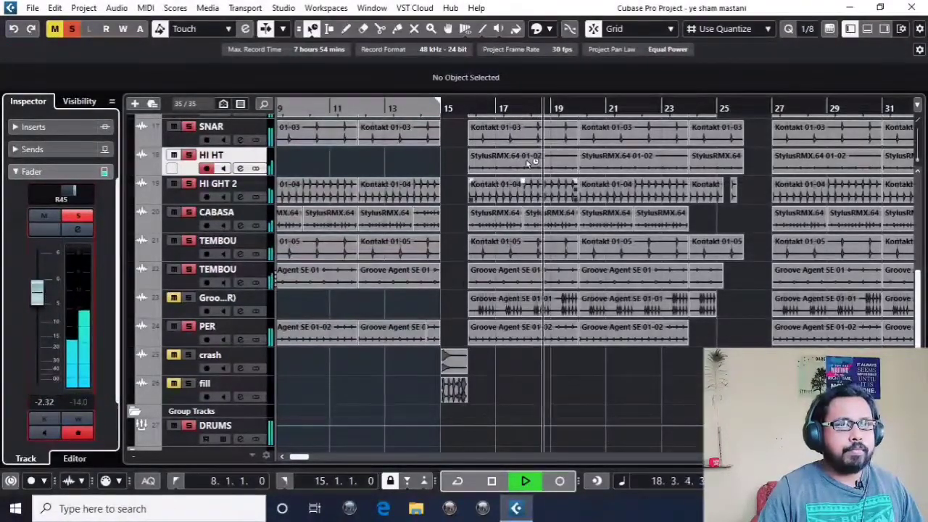
key("space")
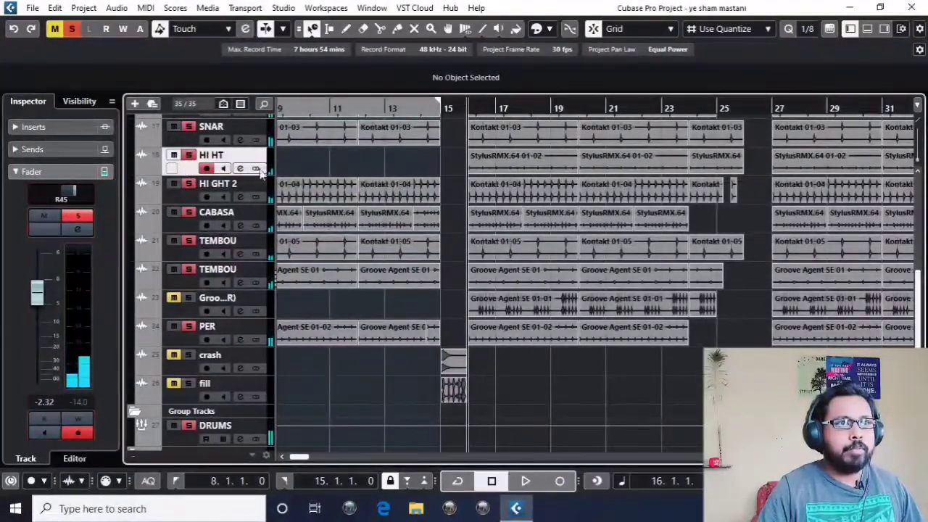
Open HI HT's channel settings and boost its high EQ band by 3.5 dB at 653.3 Hz during playback
left_click(241, 169)
key("space")
left_click(541, 81)
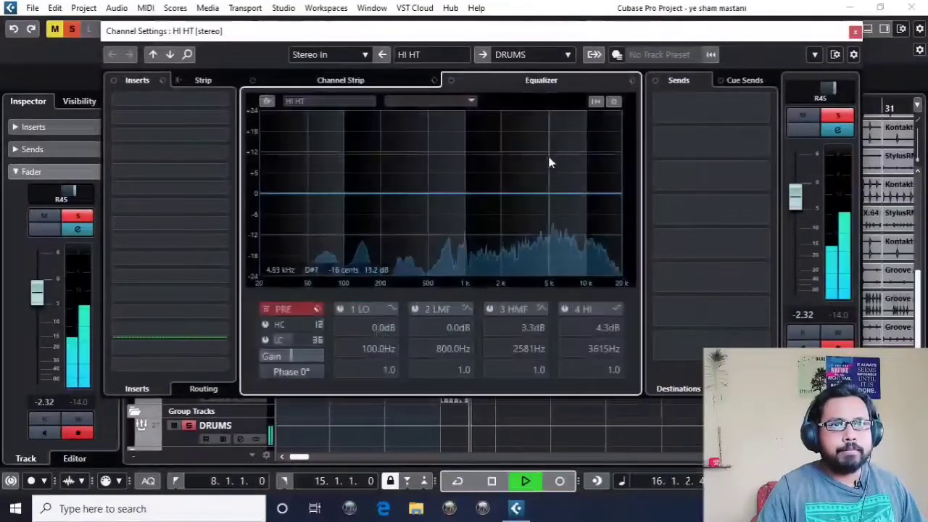
left_click_drag(537, 196, 443, 181)
Lower HI HT's level to -5.53 dB and pan it to R43
left_click_drag(794, 209, 796, 222)
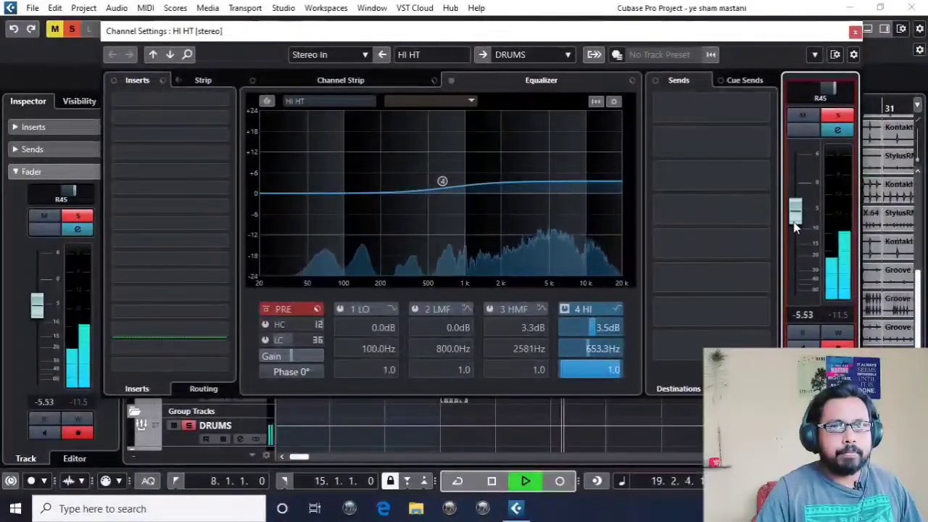
left_click(837, 90, "ctrl")
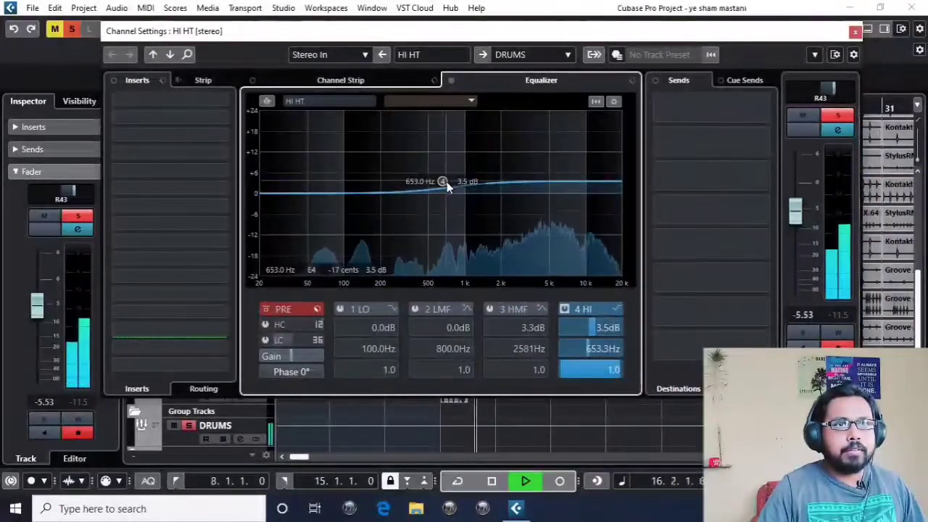
Reduce HI HT's high EQ boost to 2.4 dB at 706.1 Hz and roll off the lows with the 36 dB low-cut filter
left_click_drag(443, 181, 447, 185)
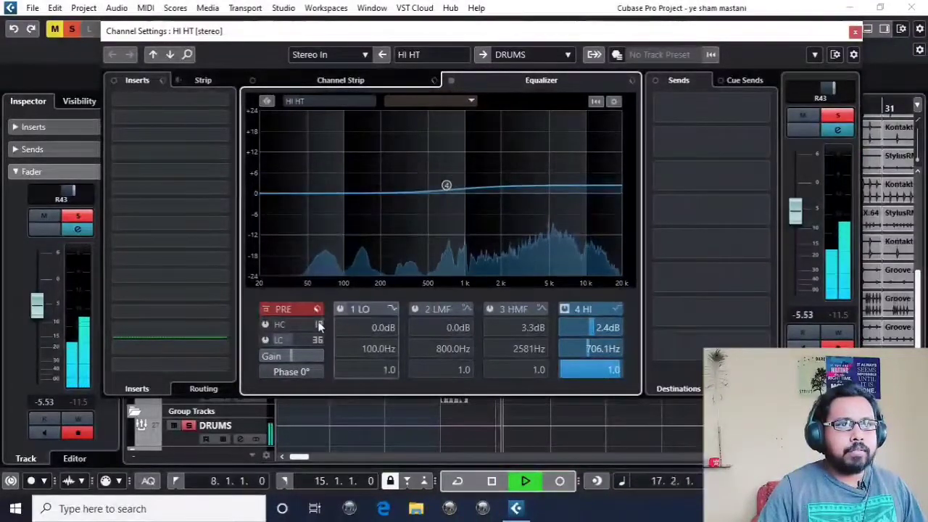
mouse_move(303, 343)
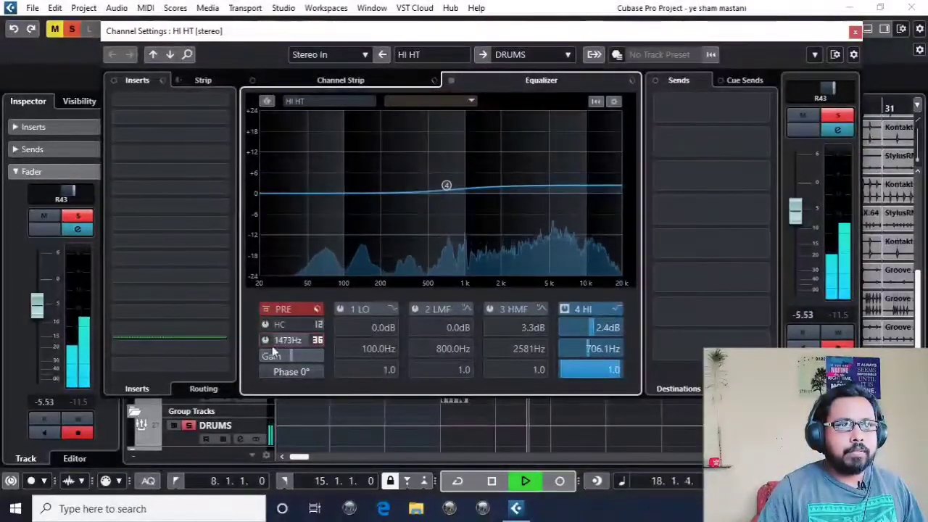
scroll(304, 343, "up", 10)
scroll(286, 343, "down", 10)
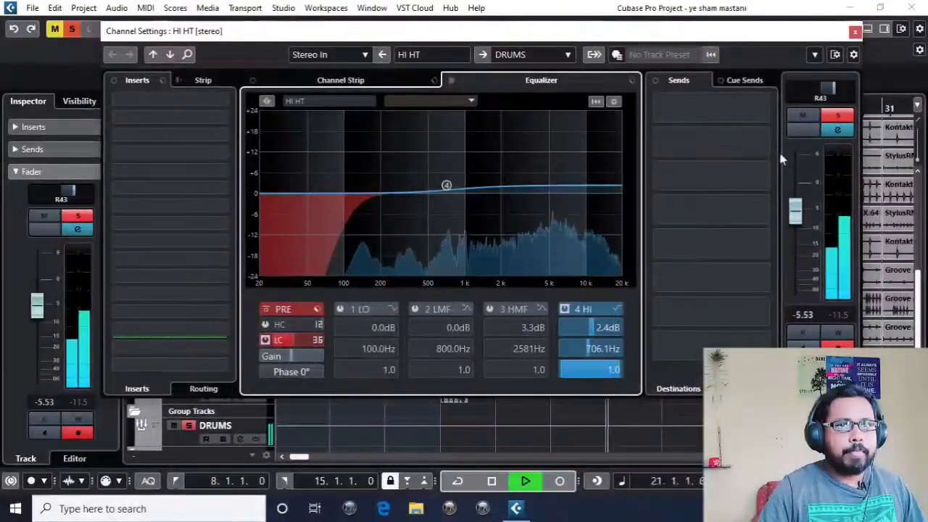
Raise HI HT's level to -4.81 dB, stop playback and close the channel settings
left_click_drag(797, 225, 796, 220)
key("space")
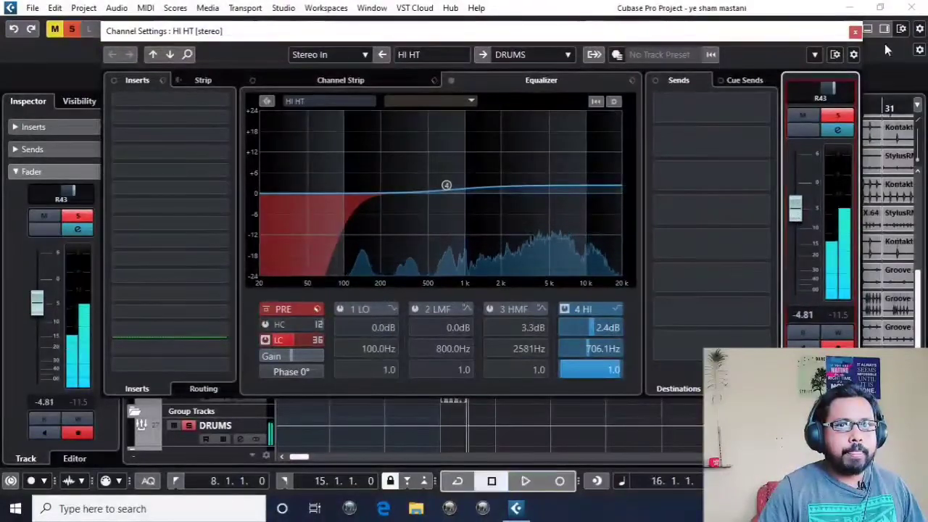
left_click(855, 31)
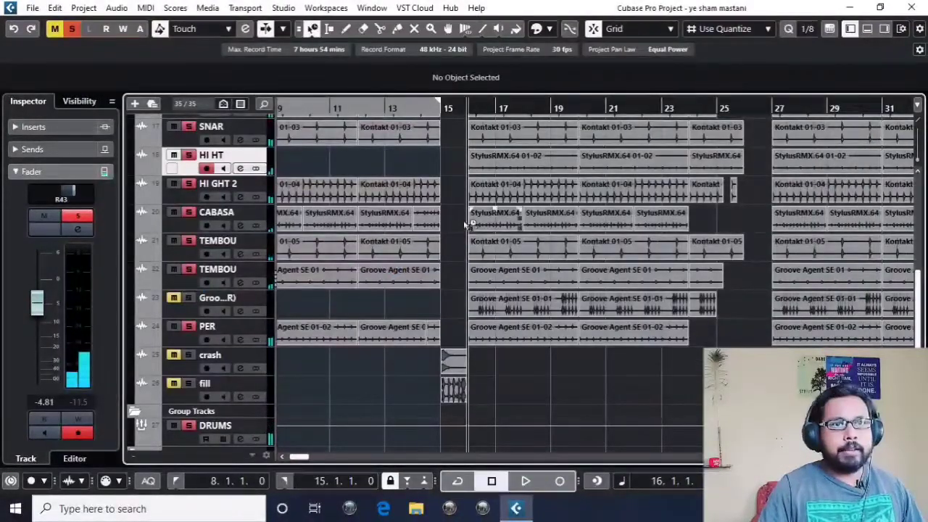
Solo the Groove Agent (R) track above PER and listen to it with the other drums from bar 16
key("space")
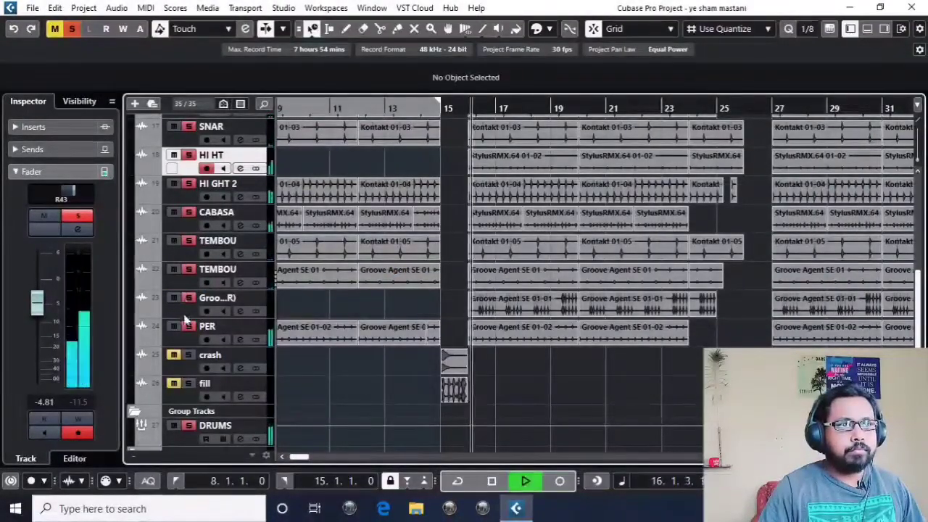
left_click(184, 315)
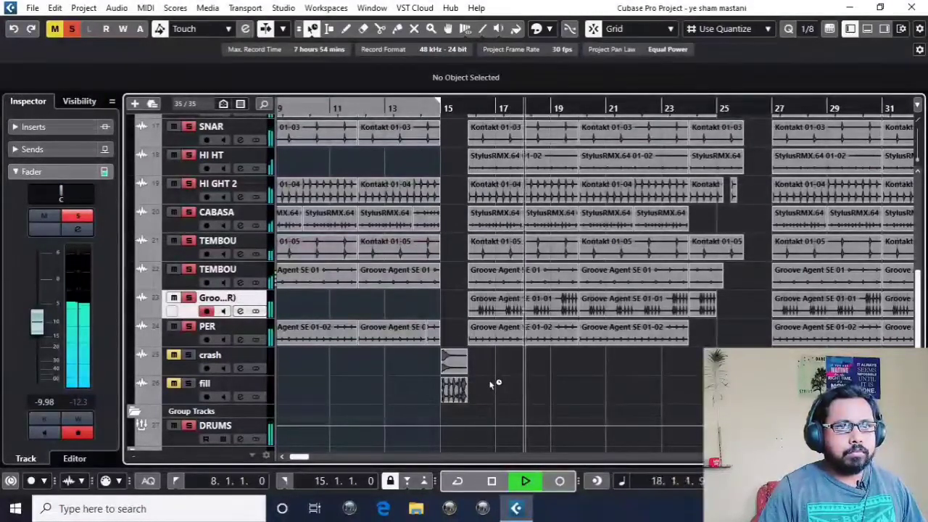
key("space")
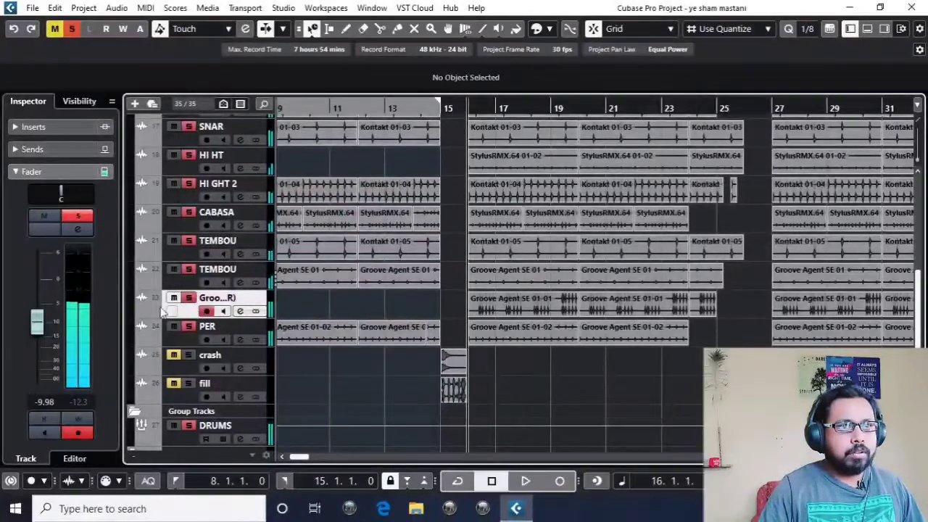
Load the VintageCompressor in the Groove Agent (R) track's channel strip and open its detailed settings
left_click(240, 311)
left_click_drag(511, 38, 514, 43)
left_click(370, 88)
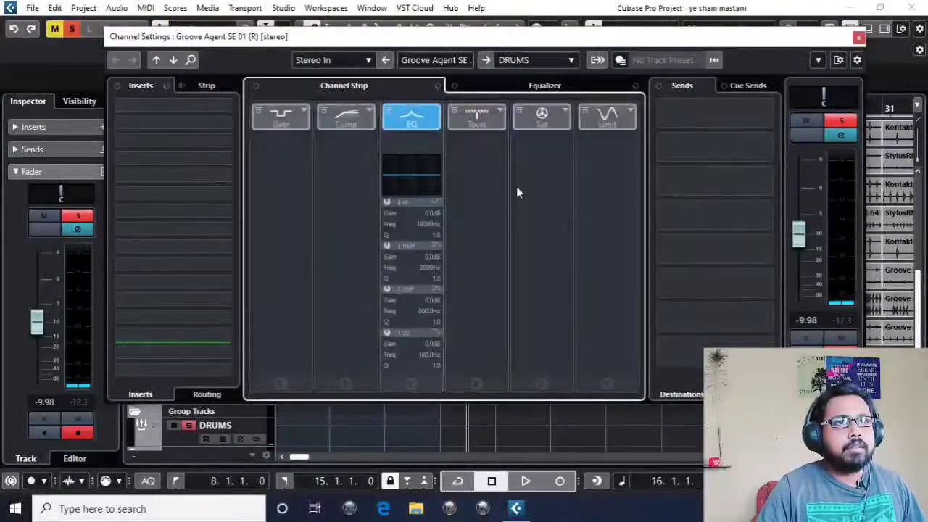
left_click(371, 116)
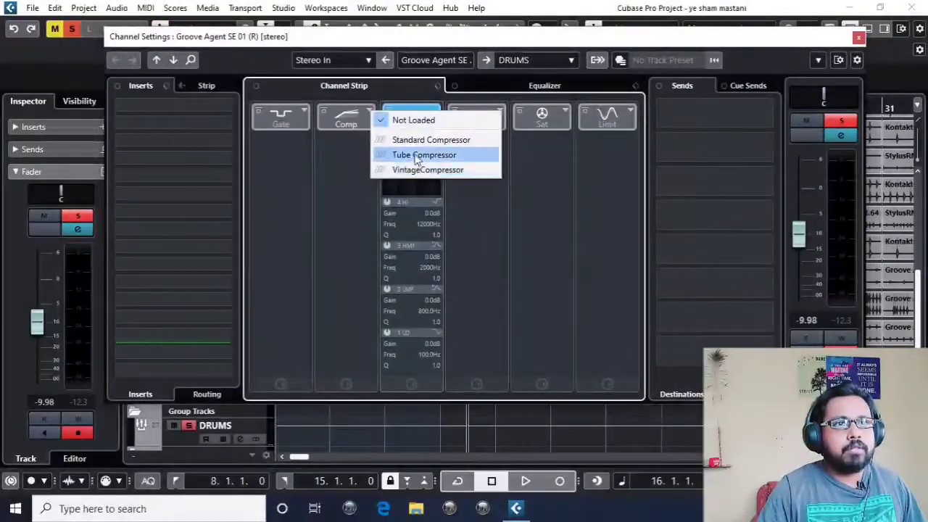
left_click(427, 174)
left_click(354, 144)
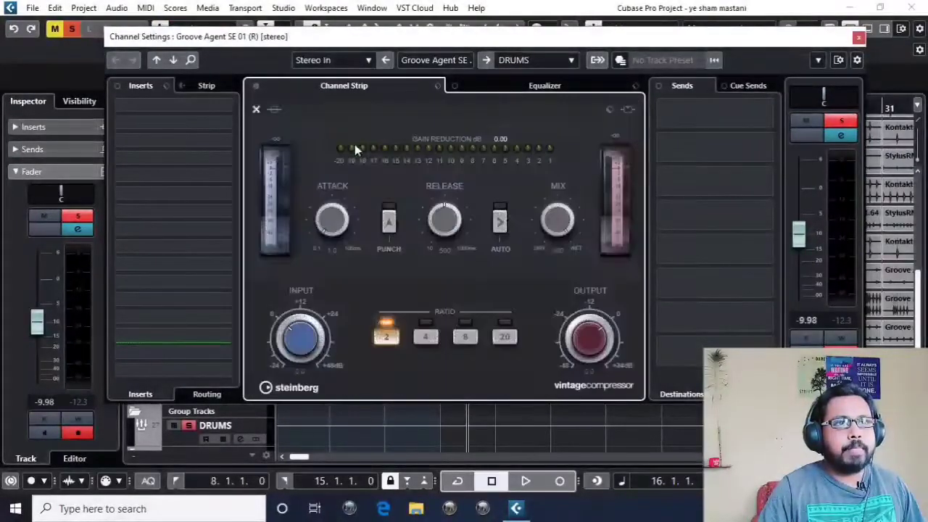
Set the VintageCompressor to input 7.9, output -0.4, ratio 2 and automatic release during playback
key("space")
left_click_drag(311, 351, 306, 336)
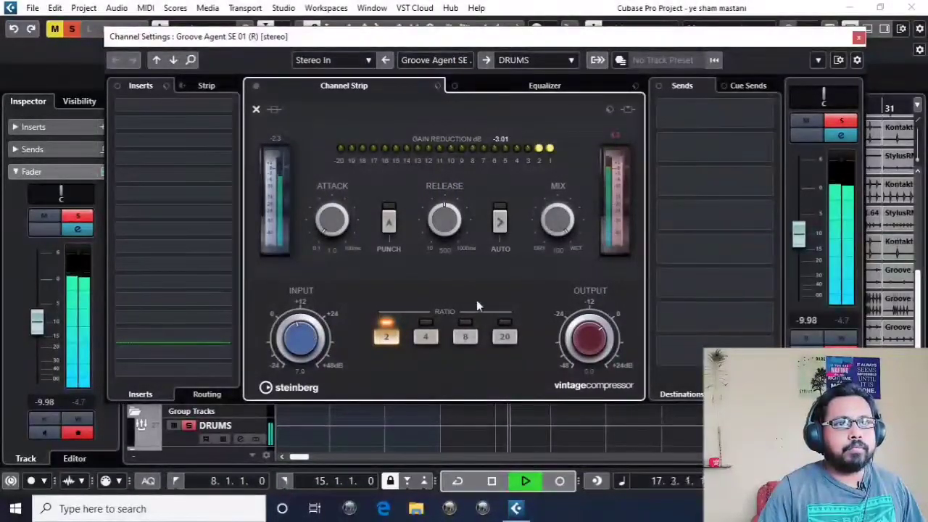
left_click(428, 338)
left_click(500, 221)
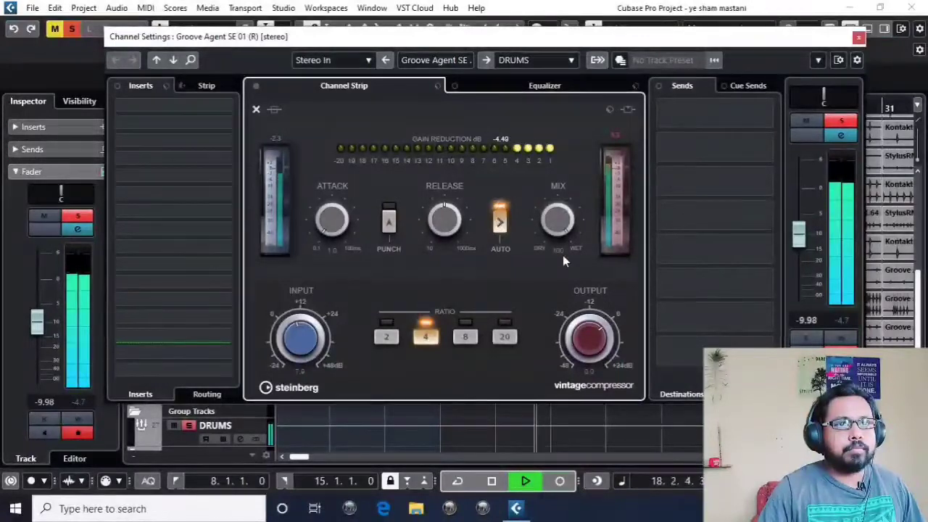
mouse_move(588, 335)
left_mouse_down()
mouse_move(583, 346)
mouse_move(584, 338)
left_mouse_up()
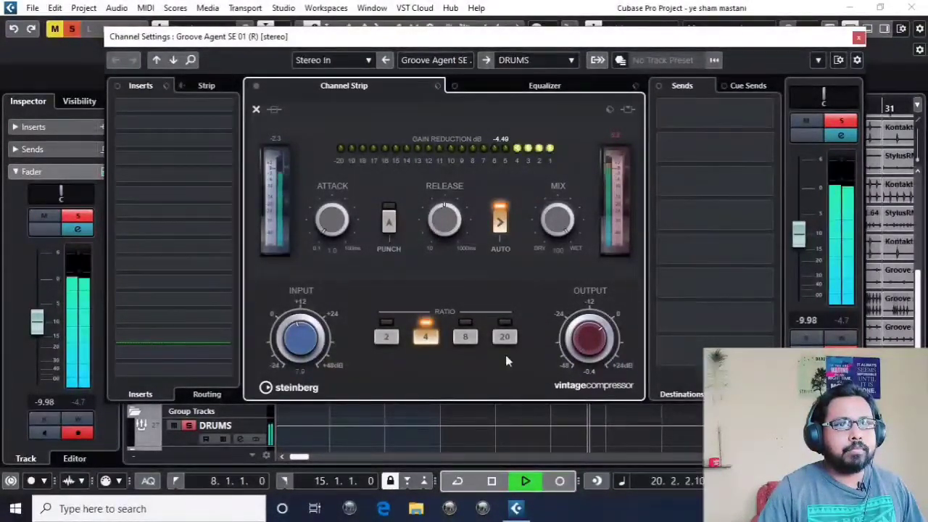
left_click(389, 349)
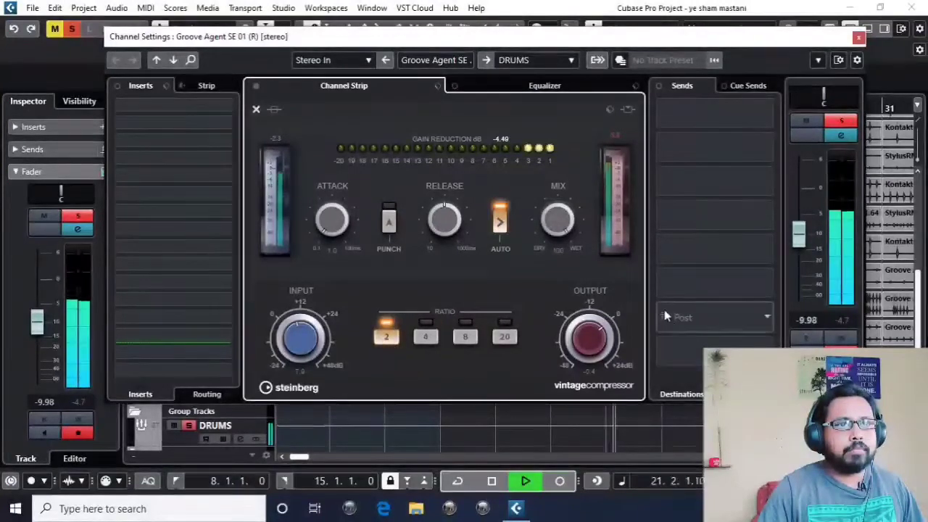
Lower the Groove Agent (R) track's level to -10.8 dB, close its channel settings and stop playback
scroll(809, 256, "down", 1)
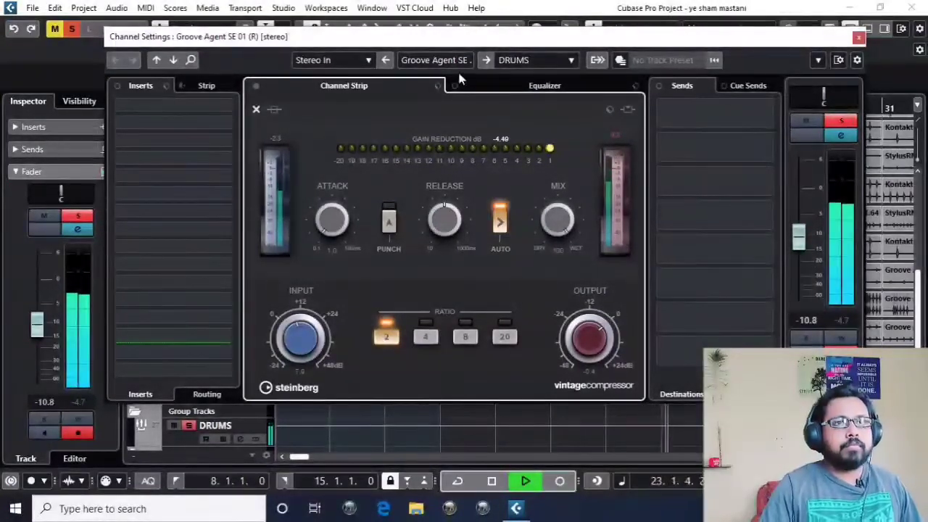
left_click(860, 38)
key("space")
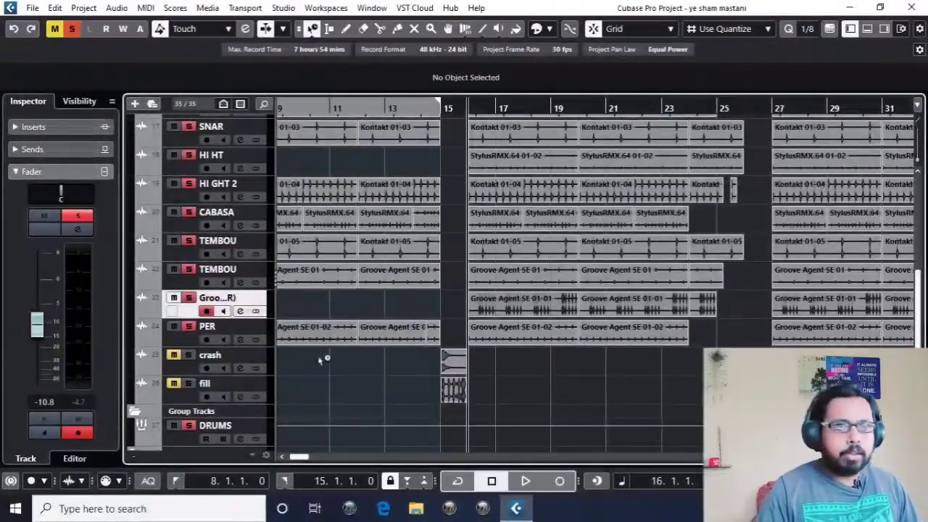
Play the drum mix from bar 16 and add the CLAPS track to the soloed tracks
key("space")
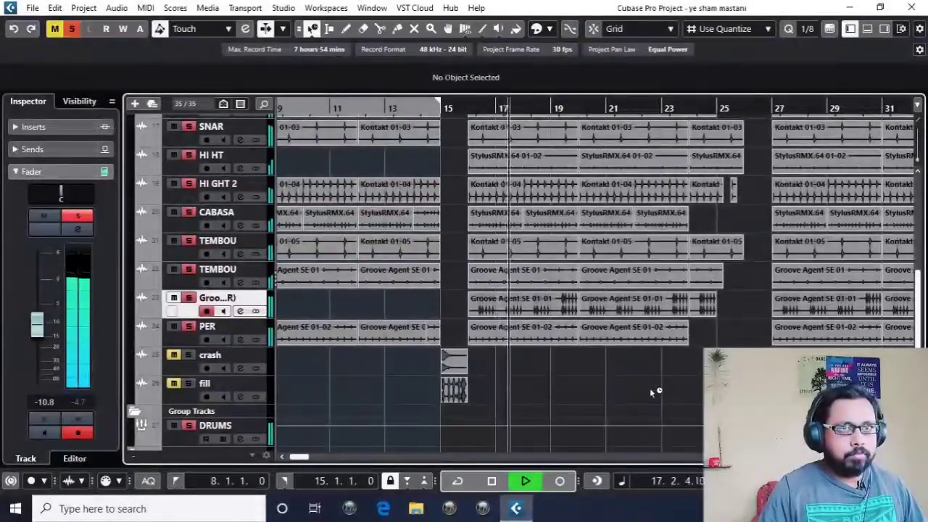
scroll(650, 388, "left", 2)
scroll(493, 341, "down", 2)
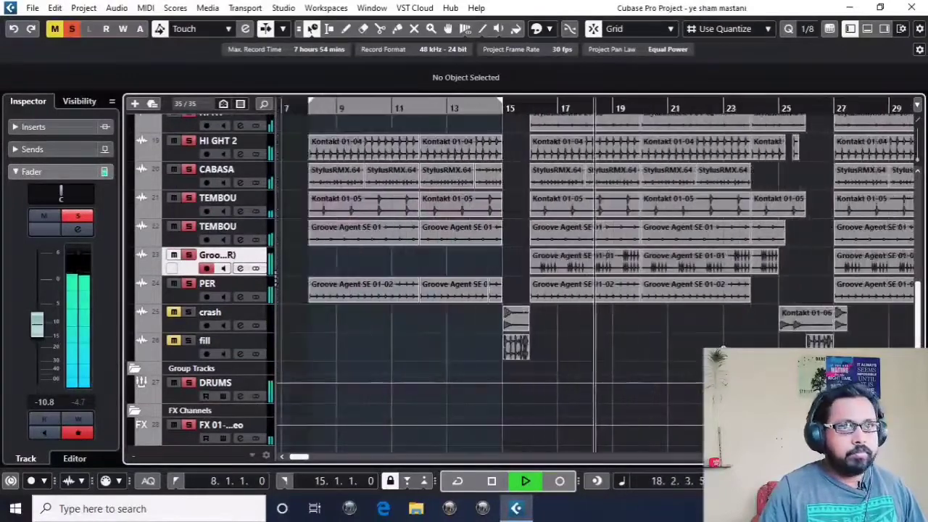
scroll(596, 315, "down", 2)
scroll(570, 327, "up", 3)
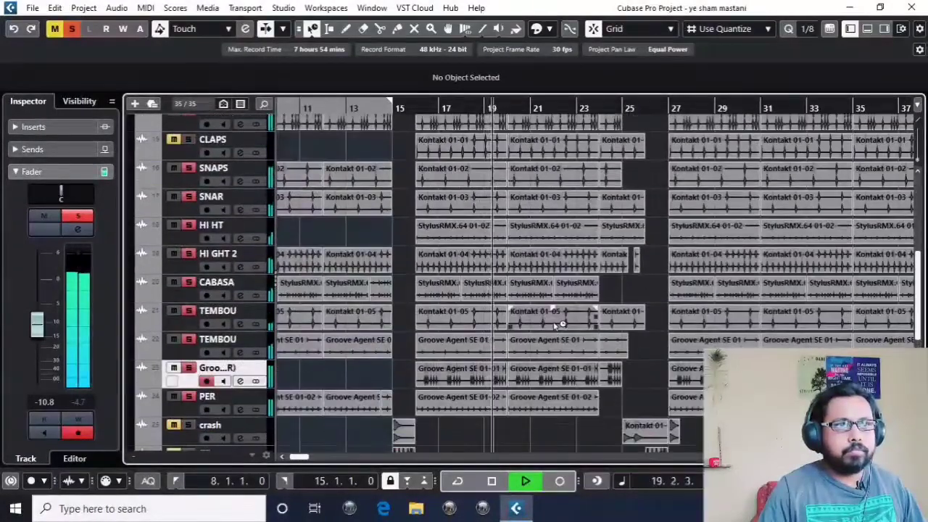
scroll(561, 325, "up", 2)
key("space")
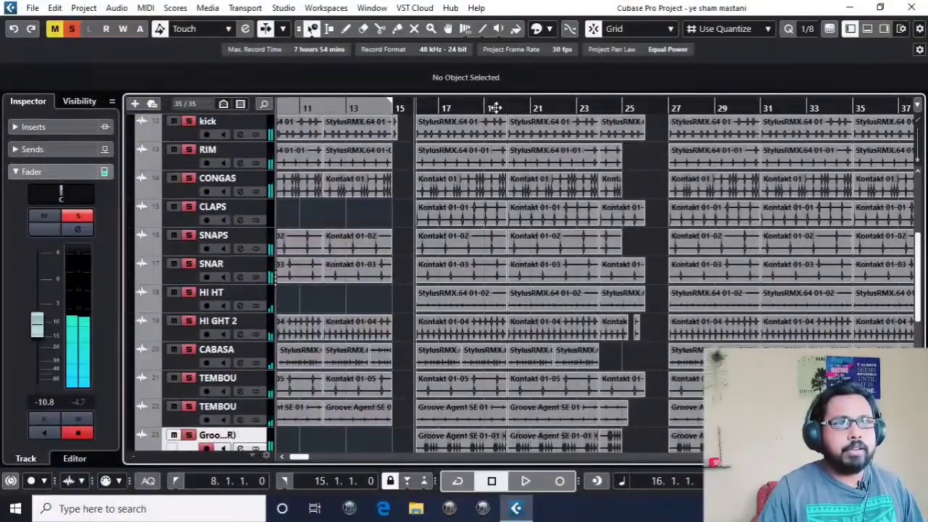
Play the drum mix from bar 16, set the CLAPS track's level to -9.11 dB and open its channel settings
left_click_drag(410, 105, 425, 121)
key("space")
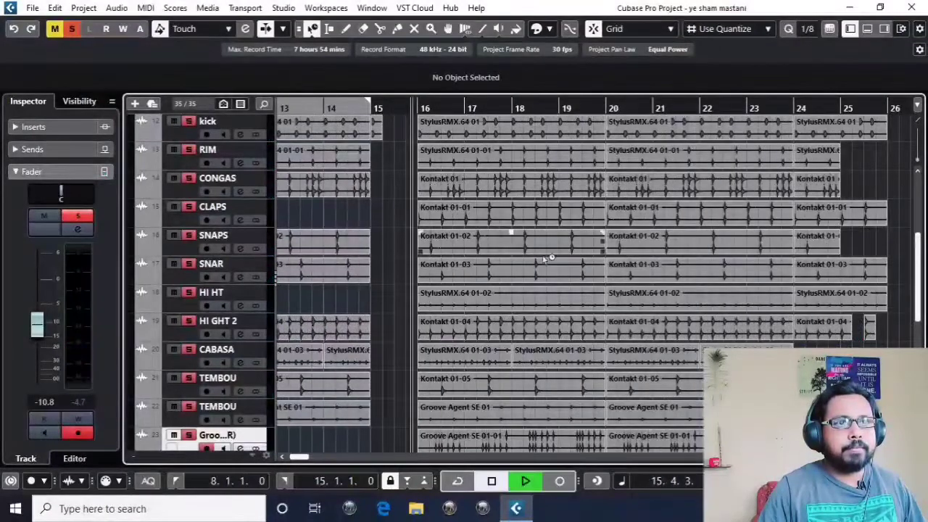
left_click(185, 213)
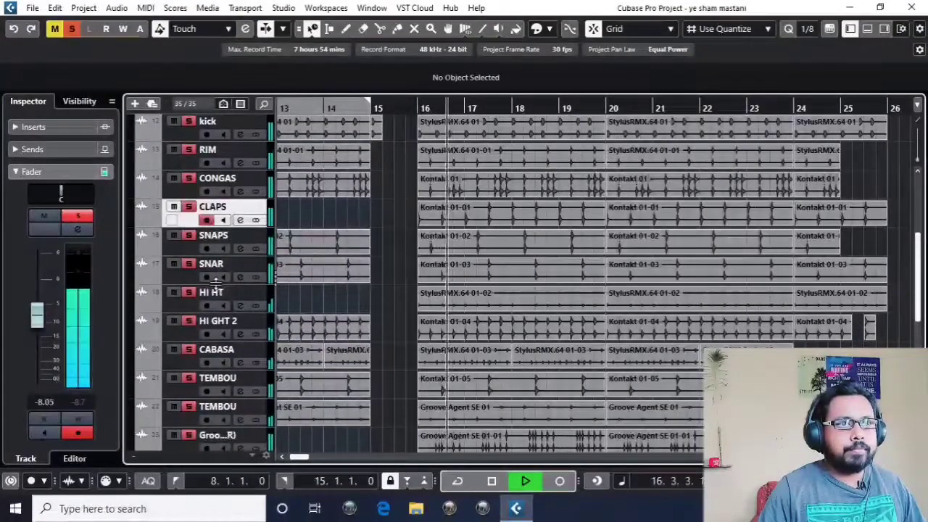
left_click(240, 220)
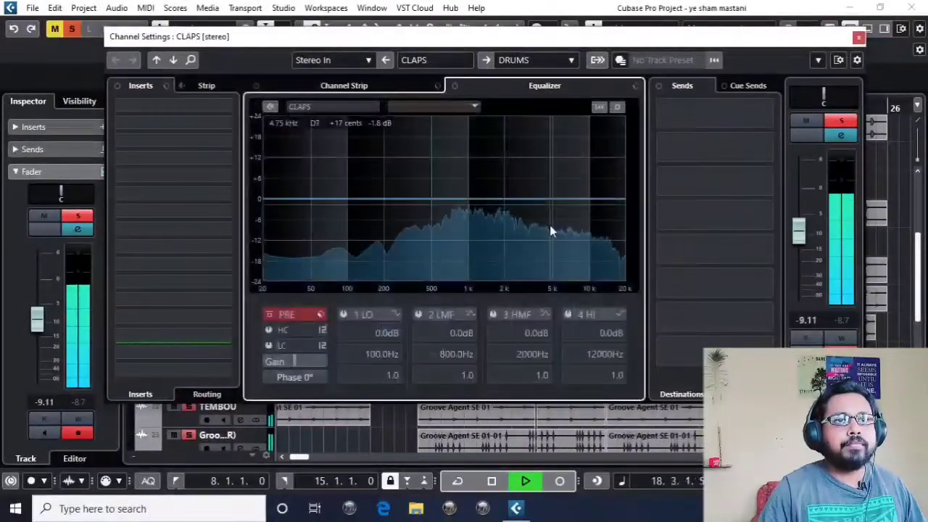
Enable the low cut on the CLAPS equalizer at 195.8 Hz with a 24 dB slope
left_click(269, 346)
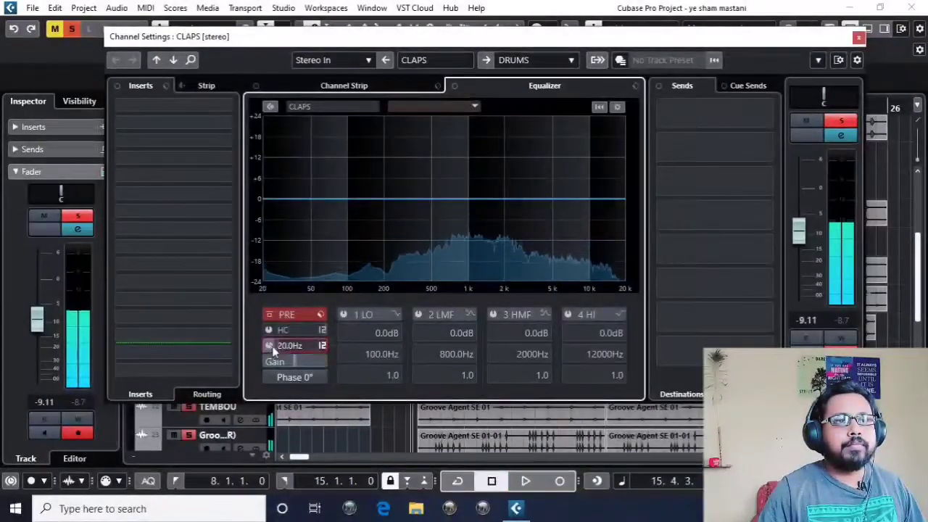
left_click_drag(273, 350, 325, 350)
key("space")
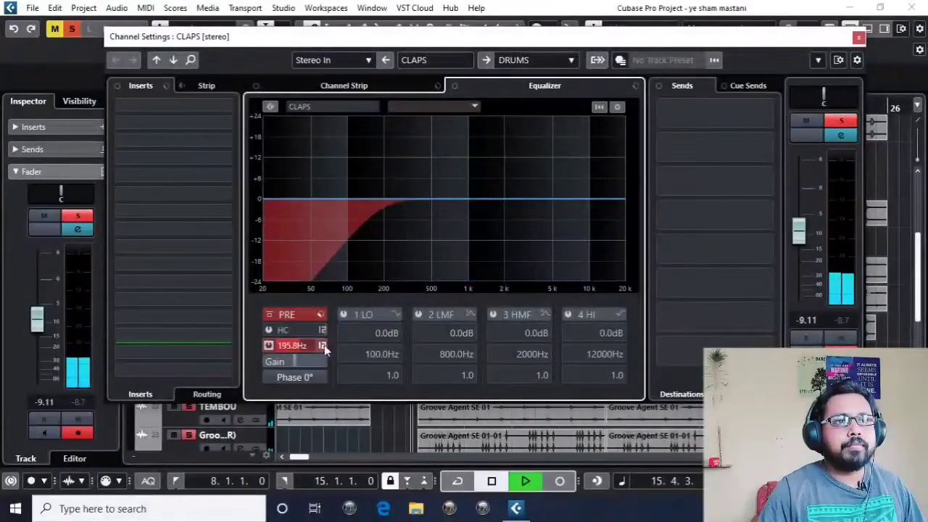
left_click(323, 346)
left_click(366, 384)
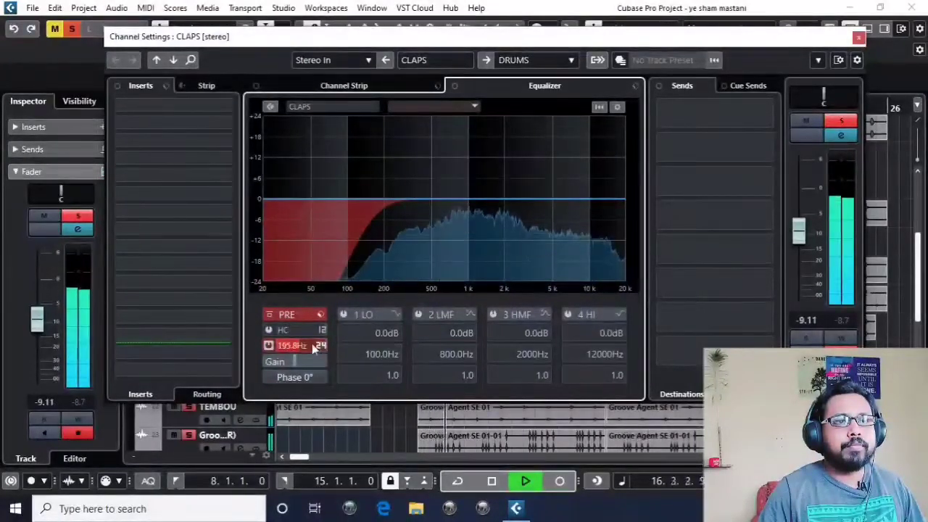
Boost EQ band 3 of CLAPS by 3.0 dB at 6149 Hz and leave band 4 switched off
left_click(477, 189)
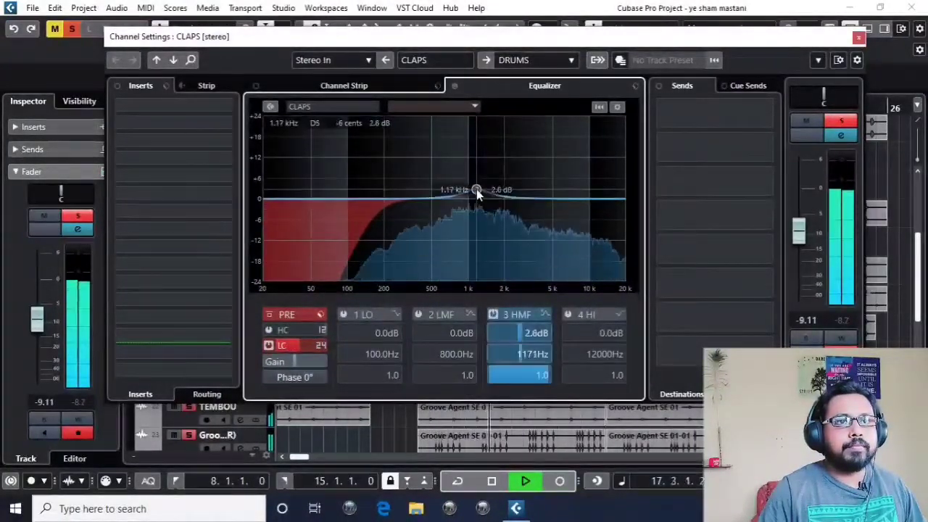
left_click_drag(477, 189, 438, 190)
left_click(553, 194)
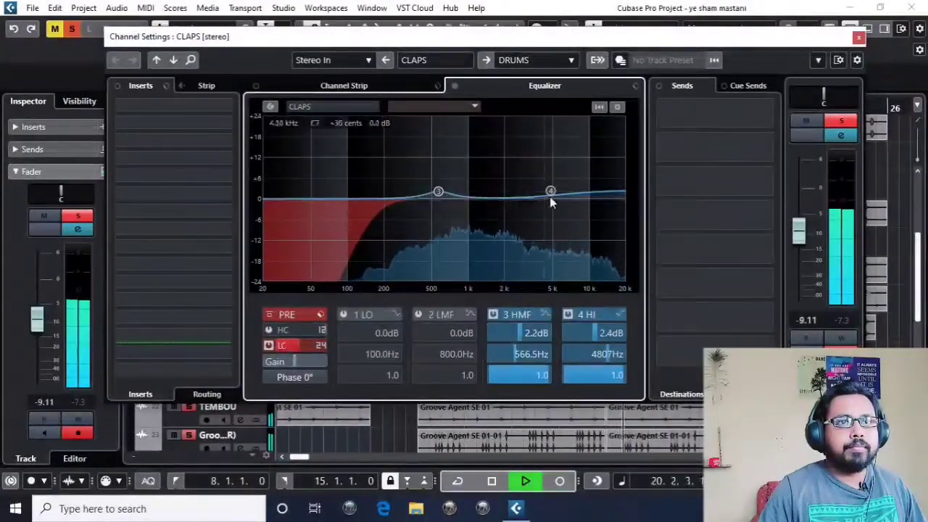
left_click(568, 315)
left_click_drag(438, 191, 564, 189)
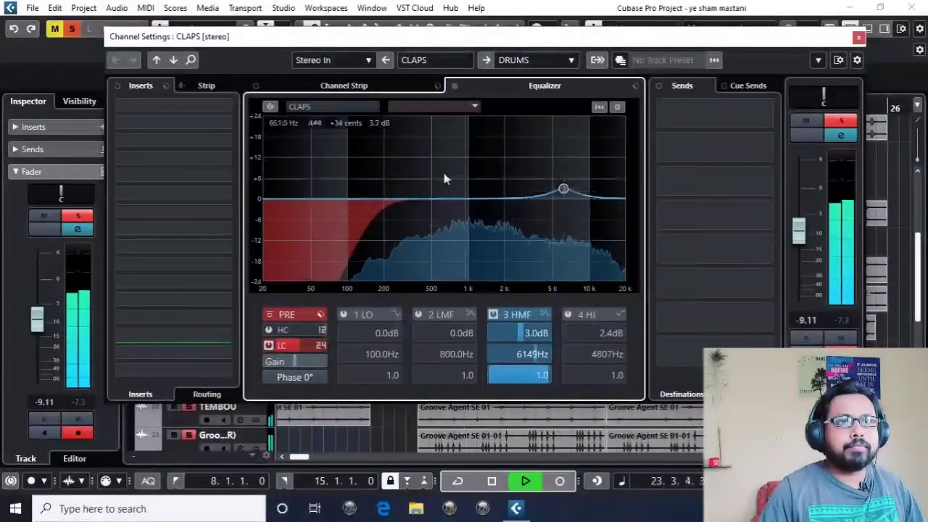
Load the Standard Compressor in the CLAPS channel strip and open its detailed settings
left_click(354, 88)
left_click(399, 116)
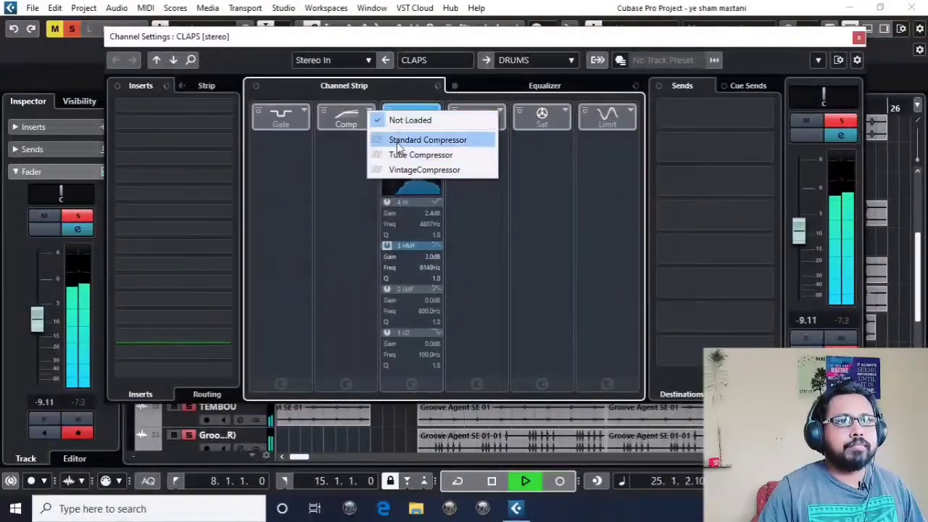
left_click(398, 142)
left_click(348, 145)
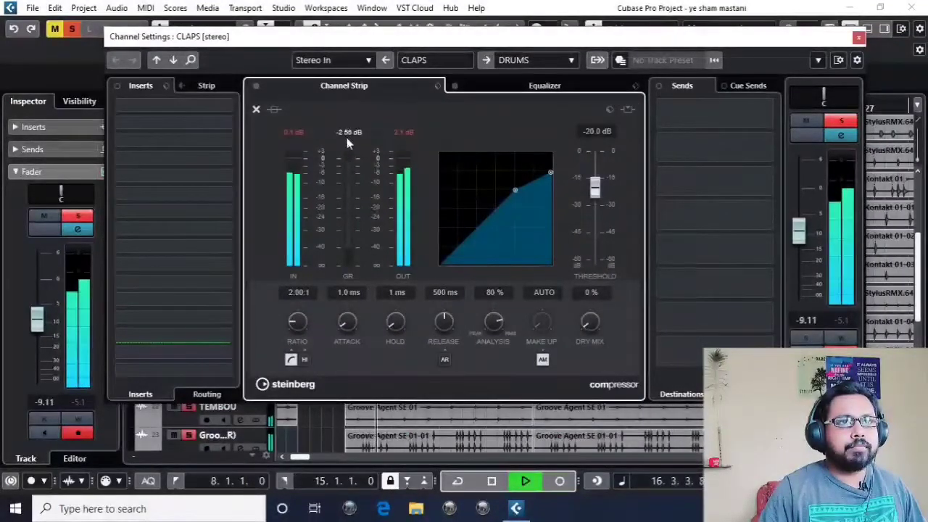
Set the CLAPS compressor's ratio to 3.22:1 and its threshold to -24.2 dB during playback
left_click_drag(310, 333, 303, 292)
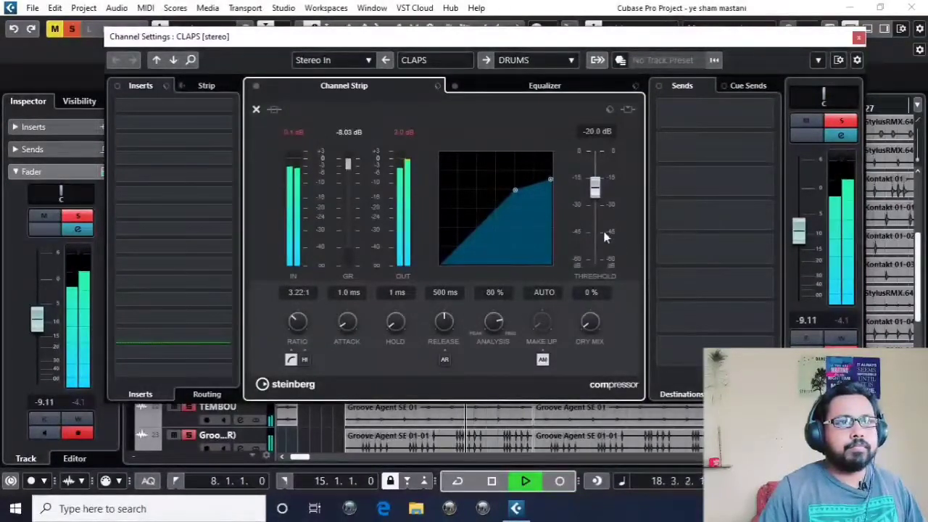
left_click_drag(596, 190, 598, 208)
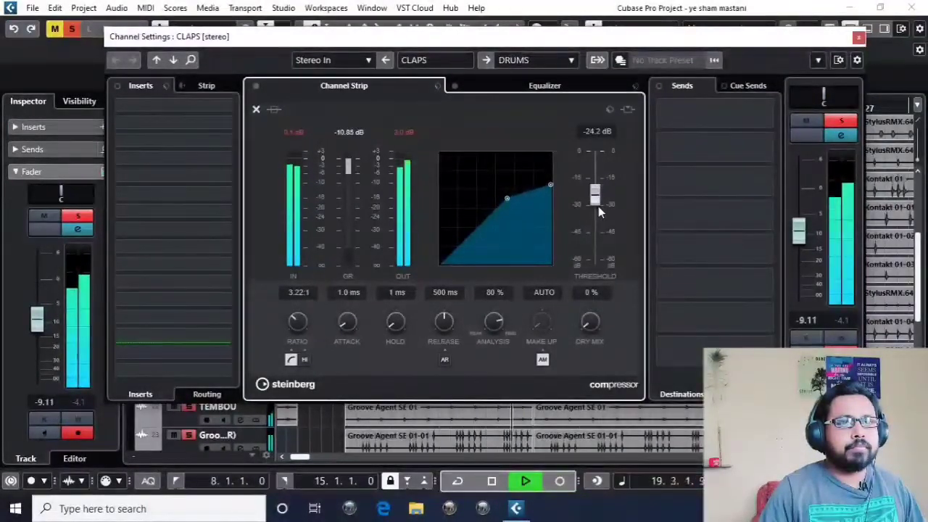
left_click(843, 319)
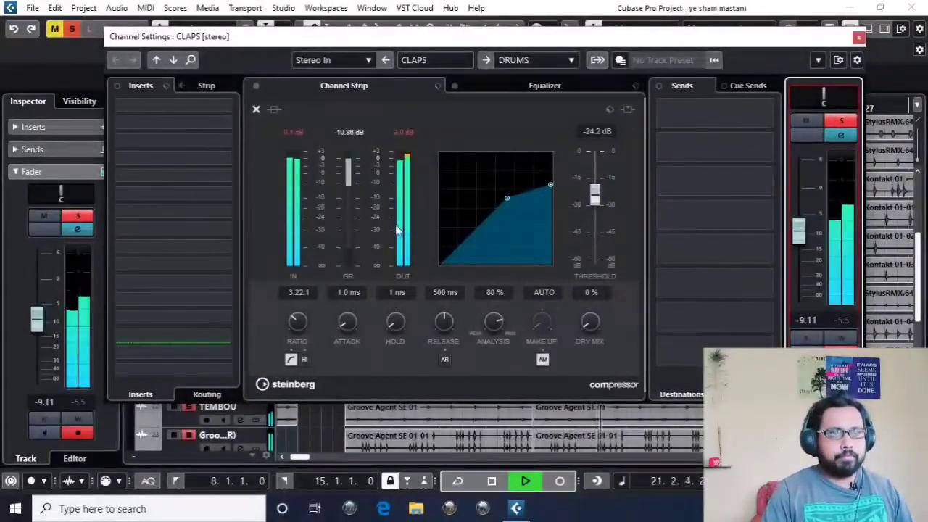
Review the CLAPS equalizer curve, close the channel settings and play the mix from bar 16 to check the sound
left_click(549, 87)
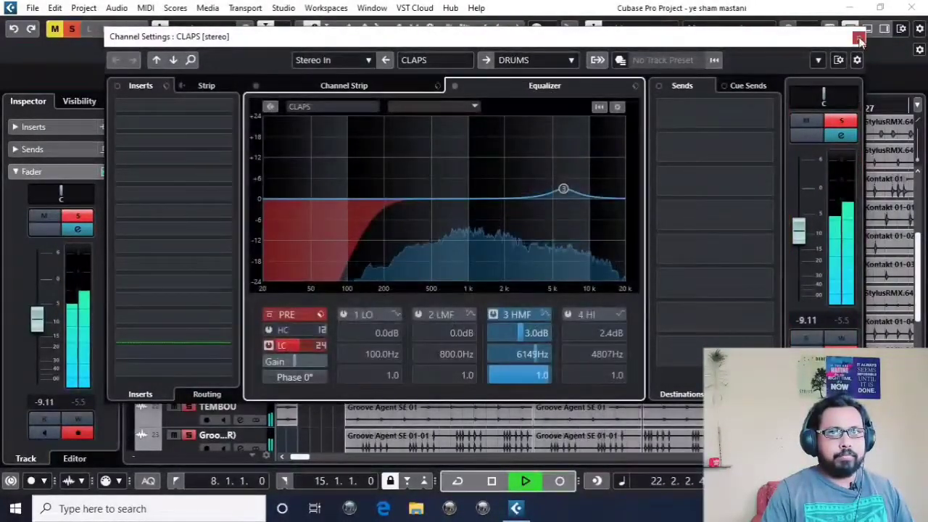
left_click(858, 38)
key("space")
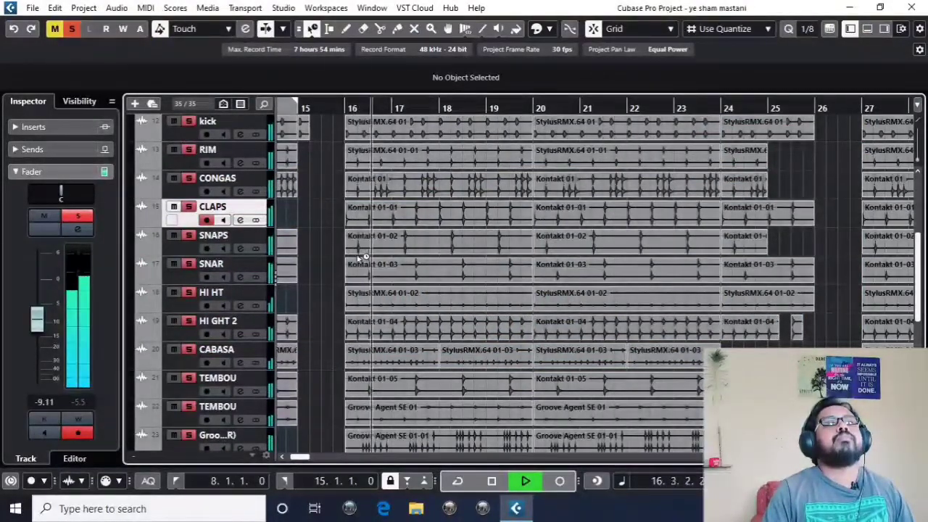
key("space")
Reopen the CLAPS channel settings and load Saturation Knob x64.64 from the Other category in the first insert slot
left_click(240, 219)
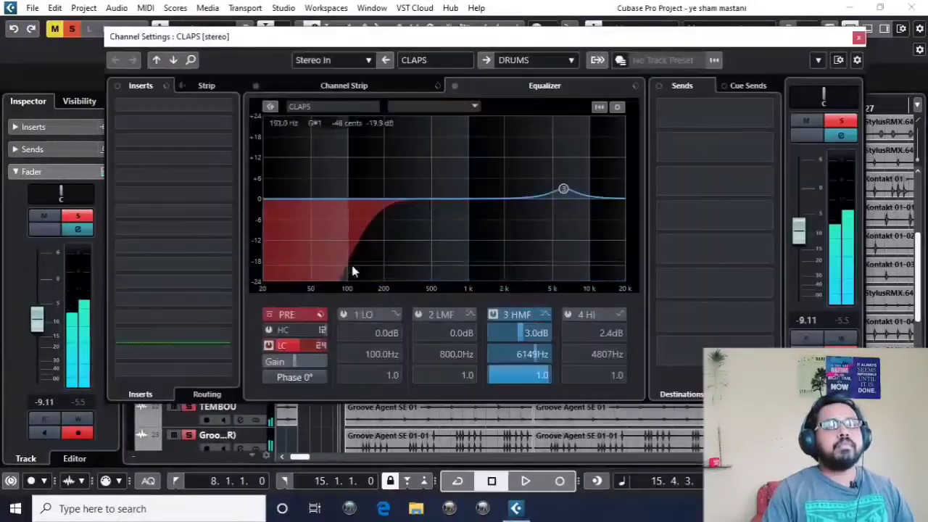
left_click_drag(276, 50, 287, 55)
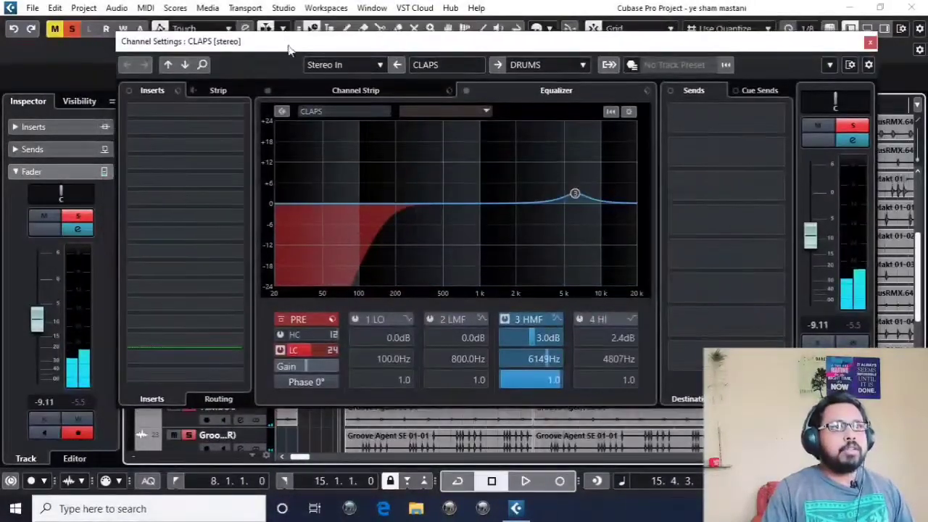
left_click(160, 112)
scroll(212, 253, "down", 5)
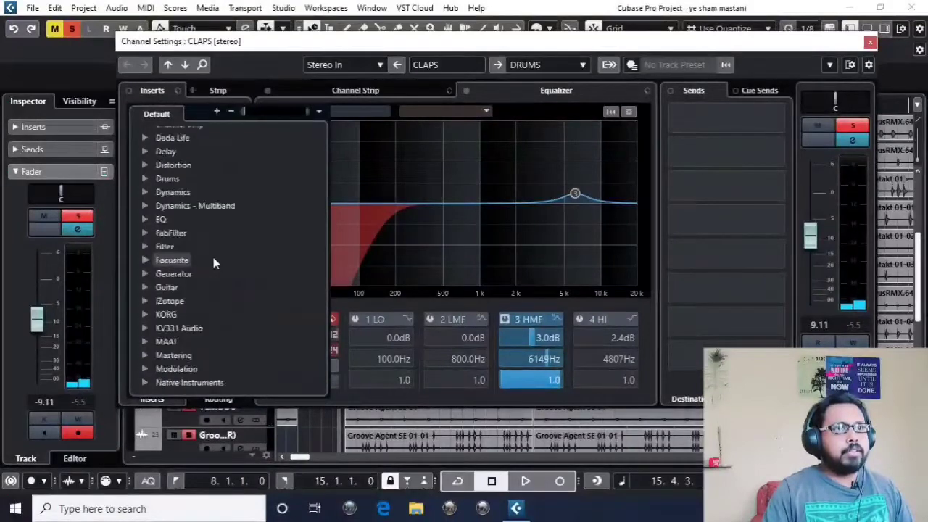
scroll(176, 245, "down", 5)
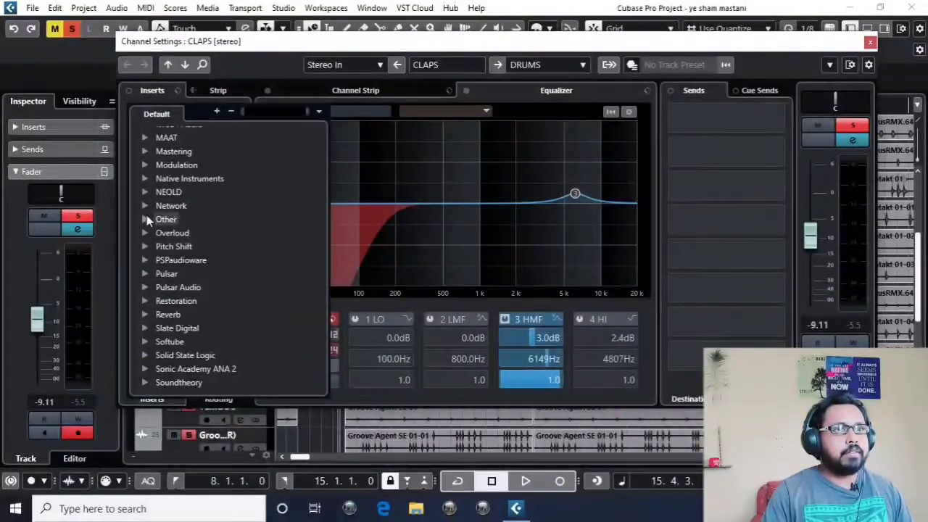
left_click(148, 220)
scroll(239, 266, "down", 10)
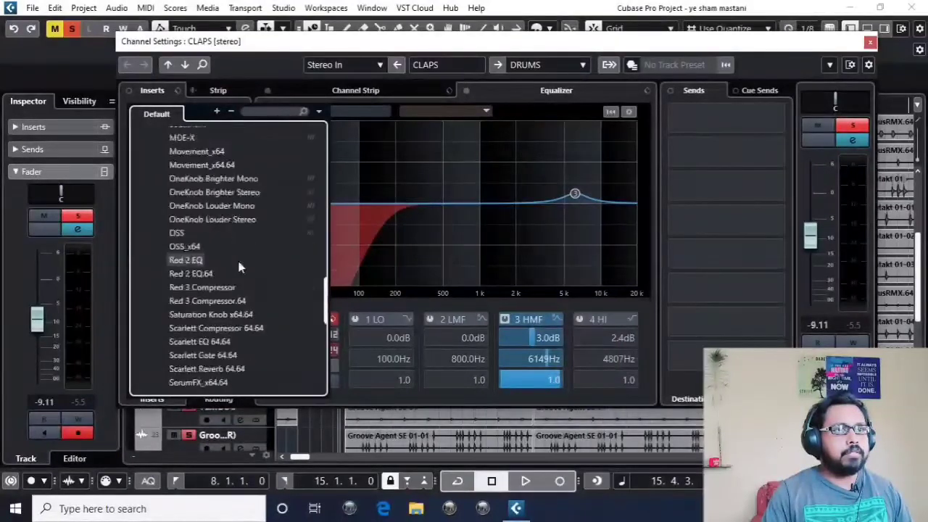
scroll(240, 268, "down", 2)
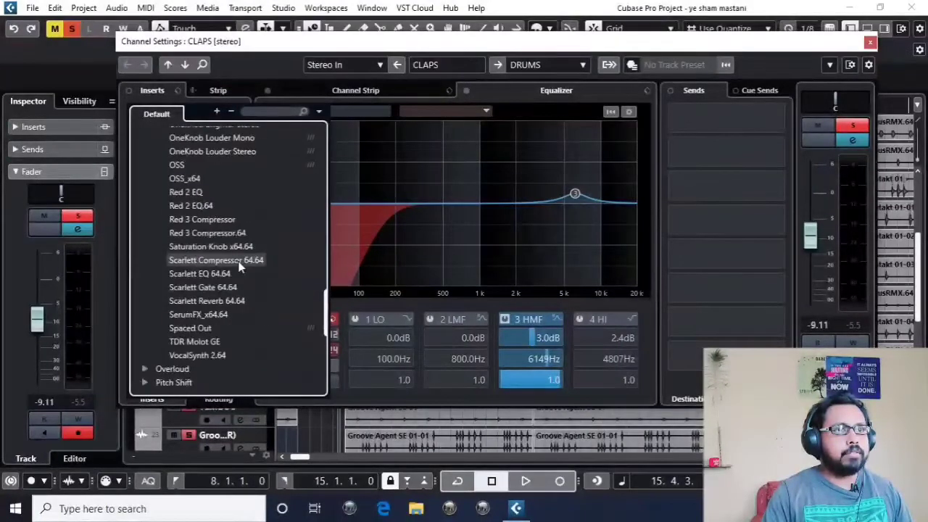
left_click(203, 247)
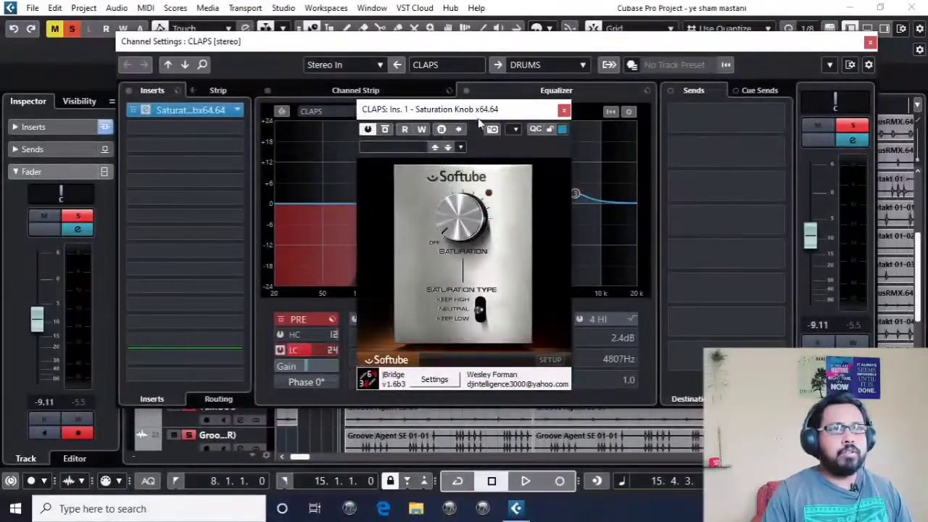
Set the CLAPS Saturation Knob to 0.6 and close the channel settings, keeping the plugin open
left_click_drag(479, 115, 492, 115)
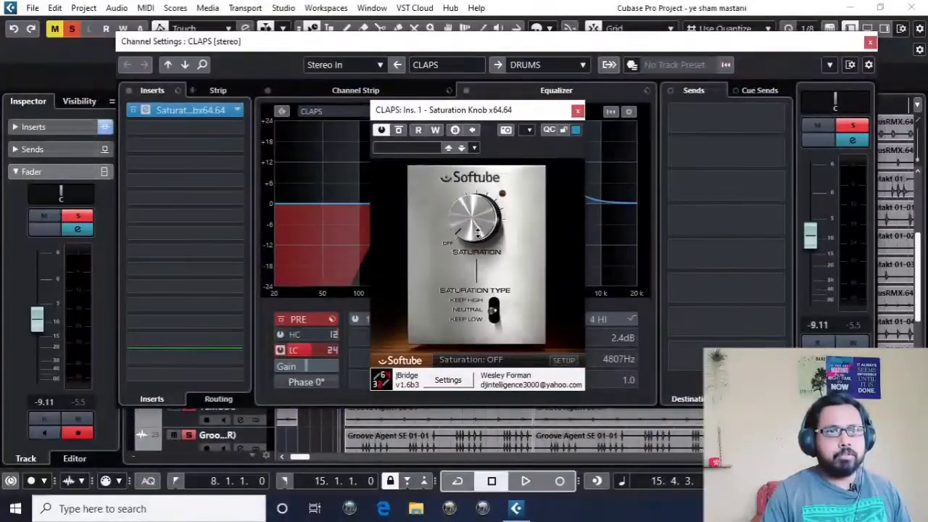
left_click_drag(483, 119, 465, 121)
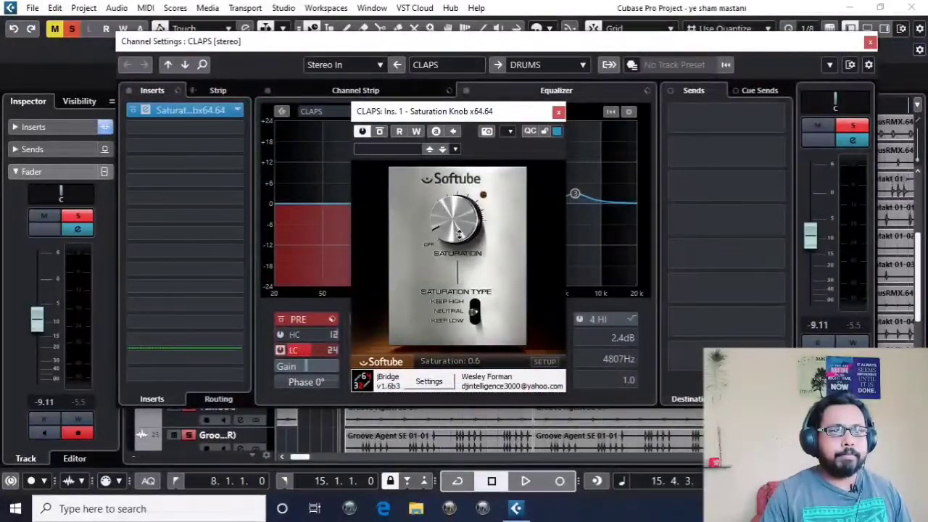
key("e")
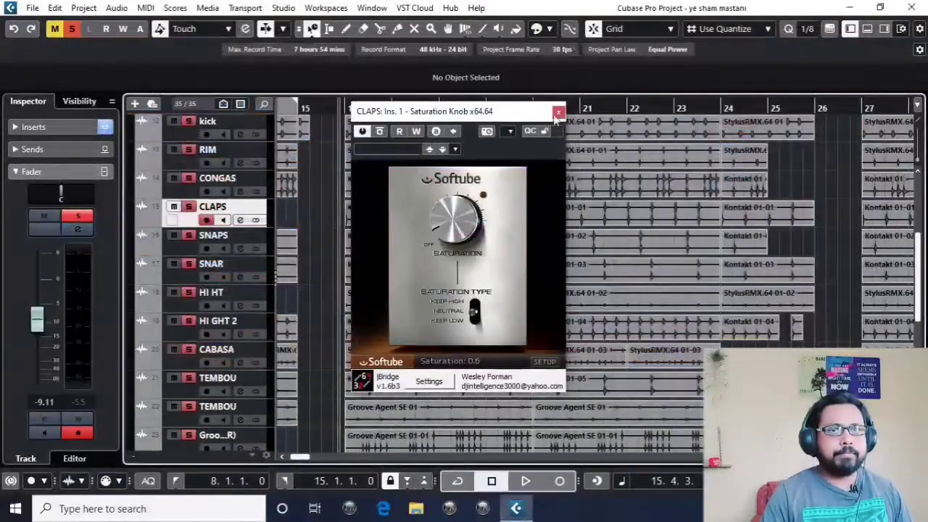
Try saturation amounts of 2.6 and 10.0 on CLAPS while playing the mix from bar 16
left_click_drag(464, 116, 486, 114)
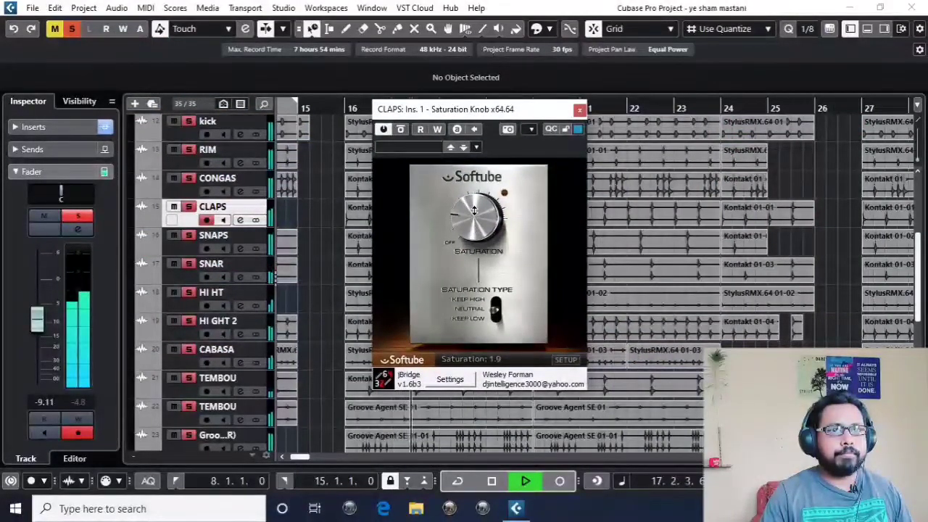
left_click_drag(474, 211, 464, 190)
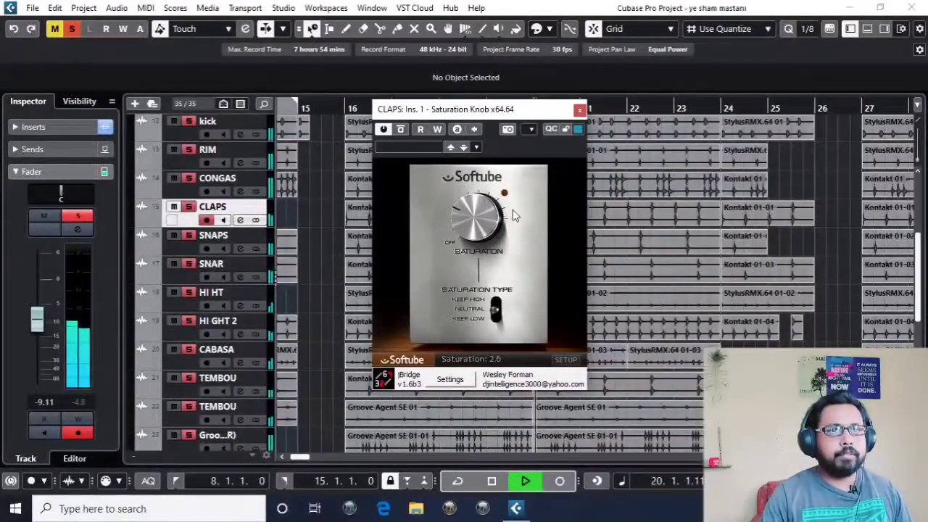
left_click(628, 252)
left_click(835, 216)
key("space")
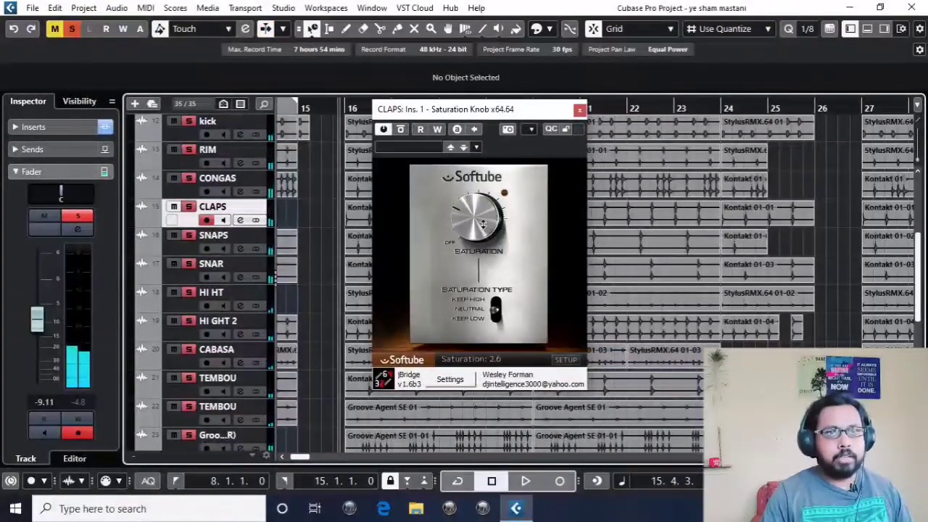
left_click_drag(483, 225, 483, 204)
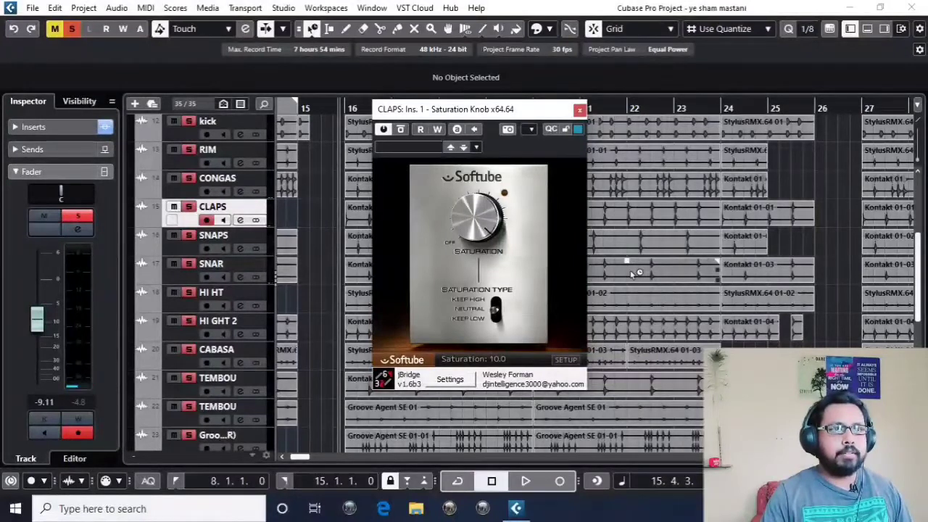
left_click(333, 227)
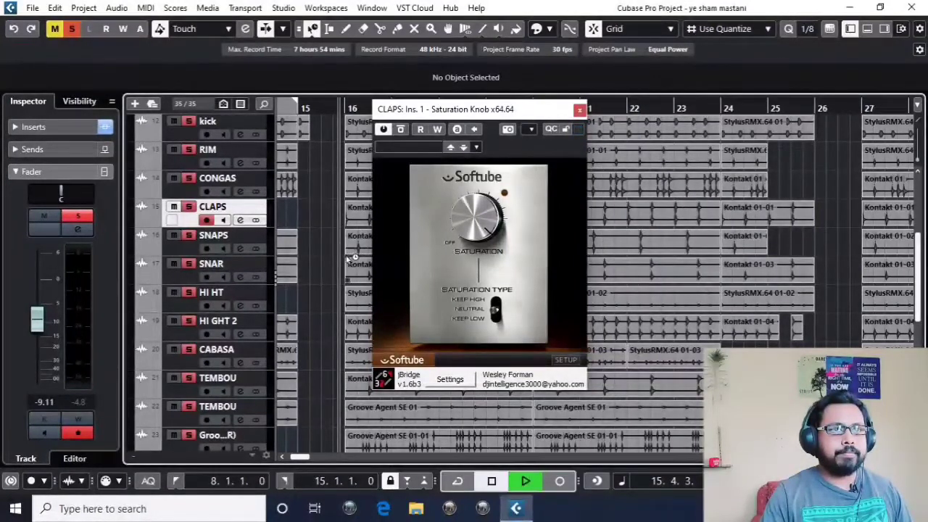
Lower the CLAPS saturation to 1.5 and compare the sound with the plugin bypassed and active during playback
left_click_drag(486, 225, 484, 250)
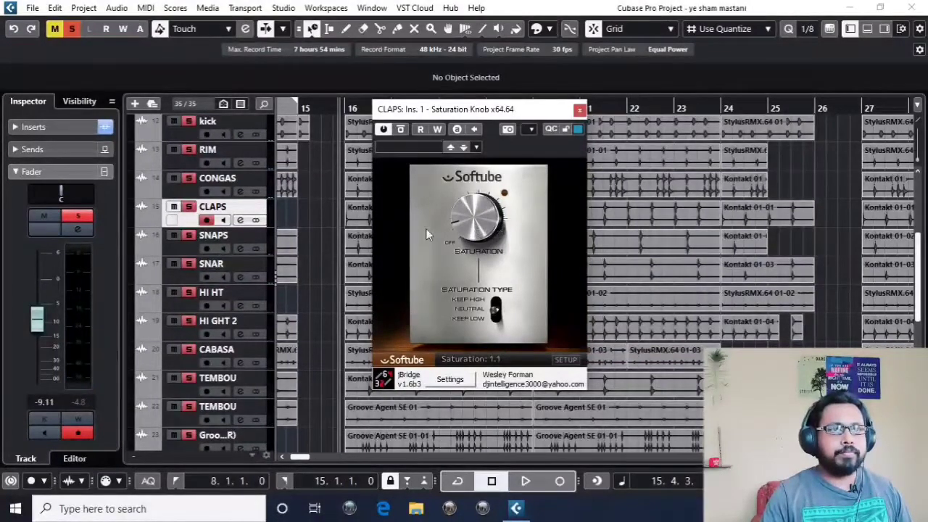
key("space")
left_click_drag(477, 223, 478, 215)
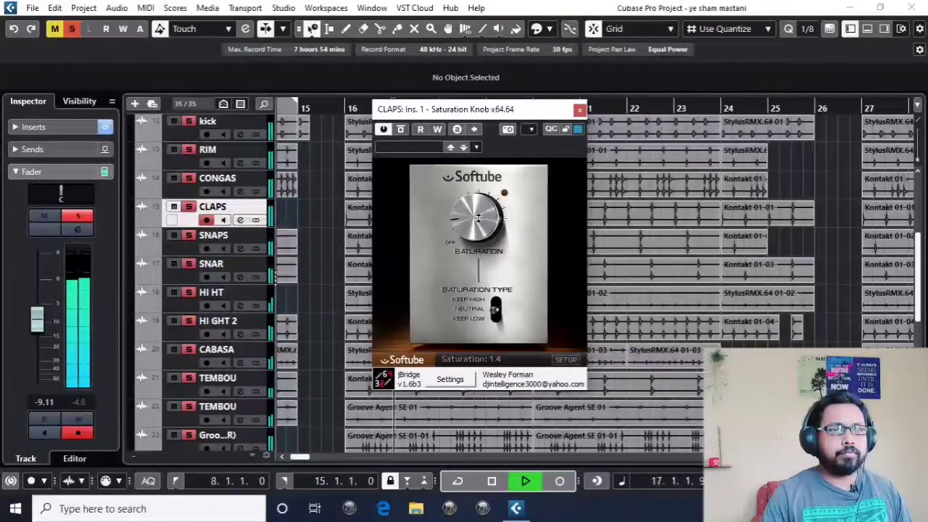
left_click(401, 129)
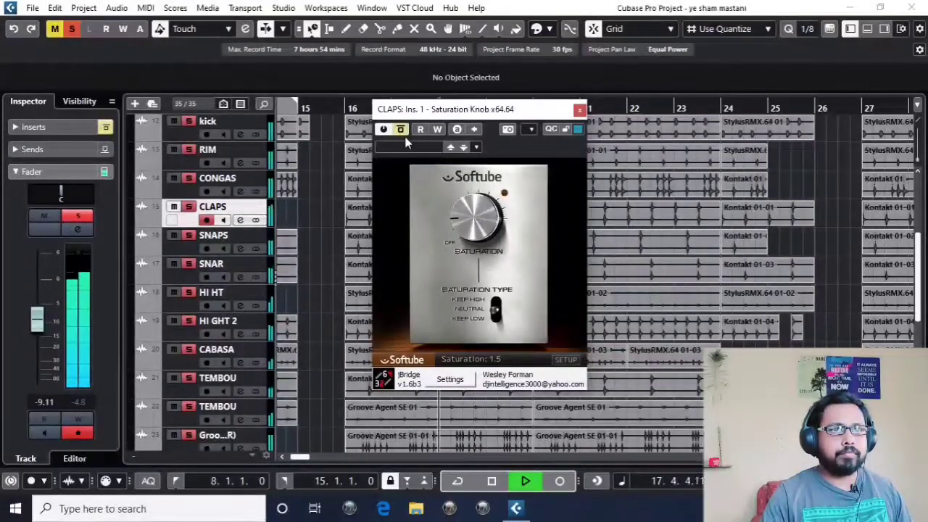
left_click(401, 130)
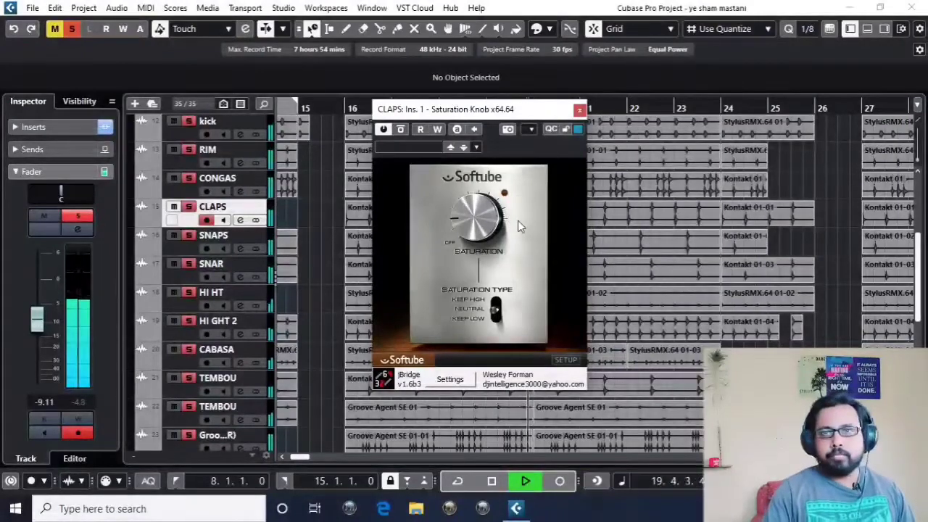
Listen to the mix with the CLAPS saturation once more, stop playback and close the Saturation Knob window
key("space")
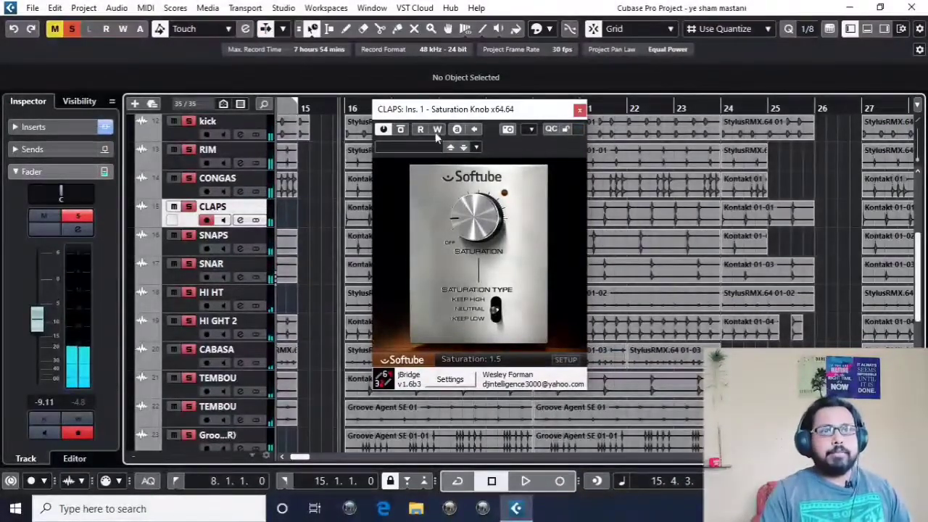
left_click_drag(472, 109, 458, 109)
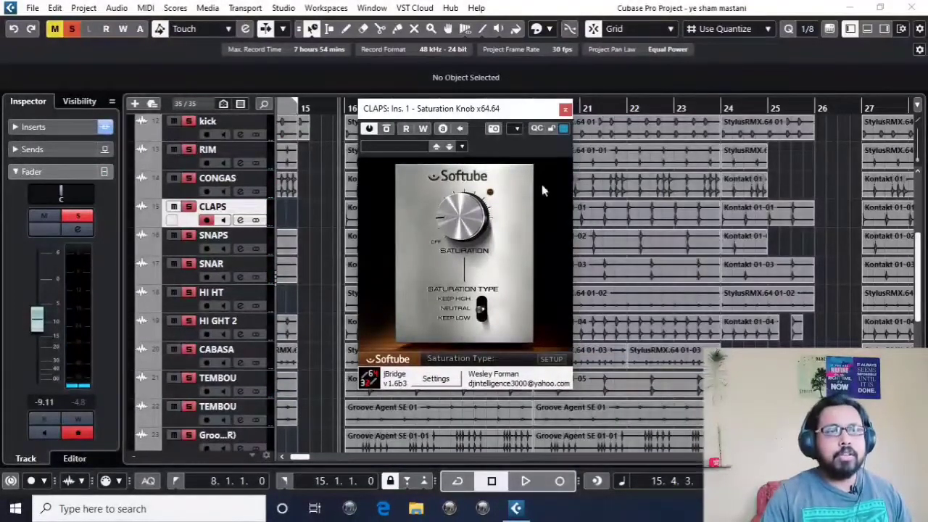
left_click_drag(464, 115, 487, 111)
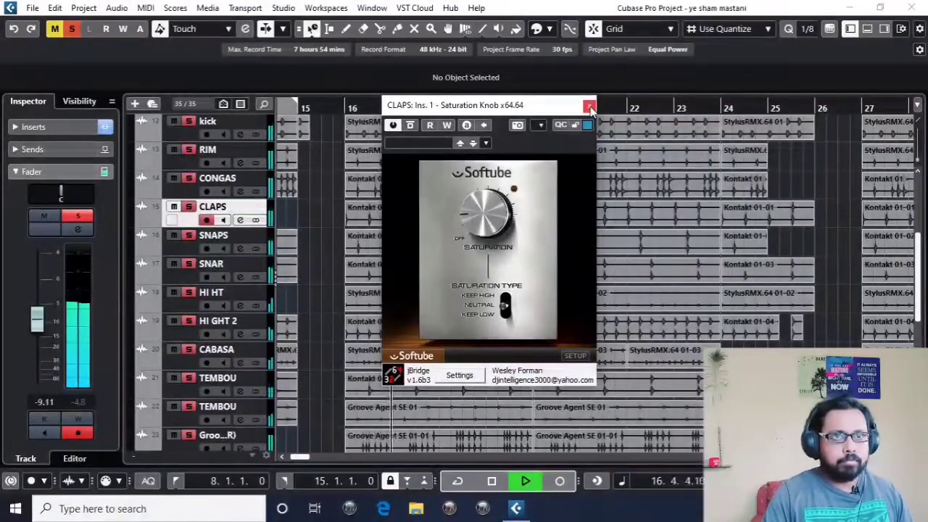
key("space")
left_click(589, 108)
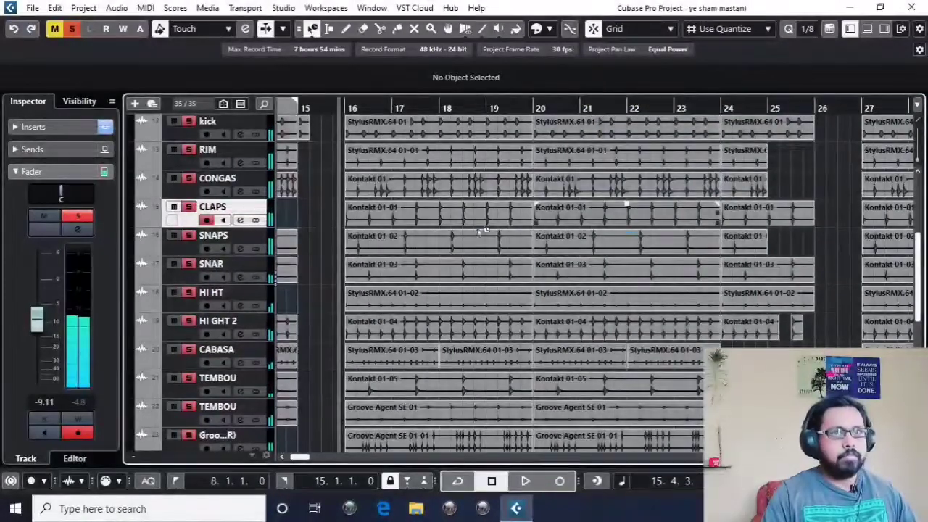
Unmute and solo the crash track and play the mix from bar 14 to check its level
scroll(420, 257, "up", 5)
scroll(419, 257, "down", 8)
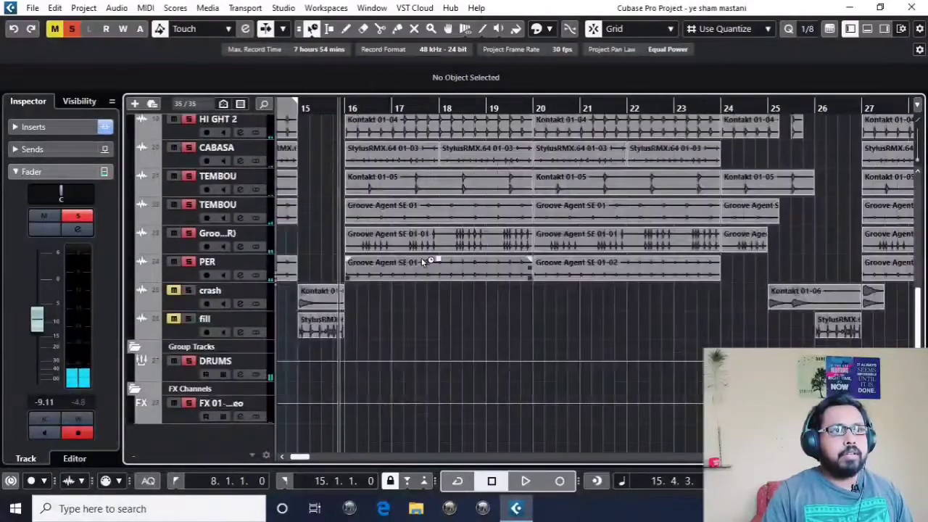
scroll(441, 317, "up", 3)
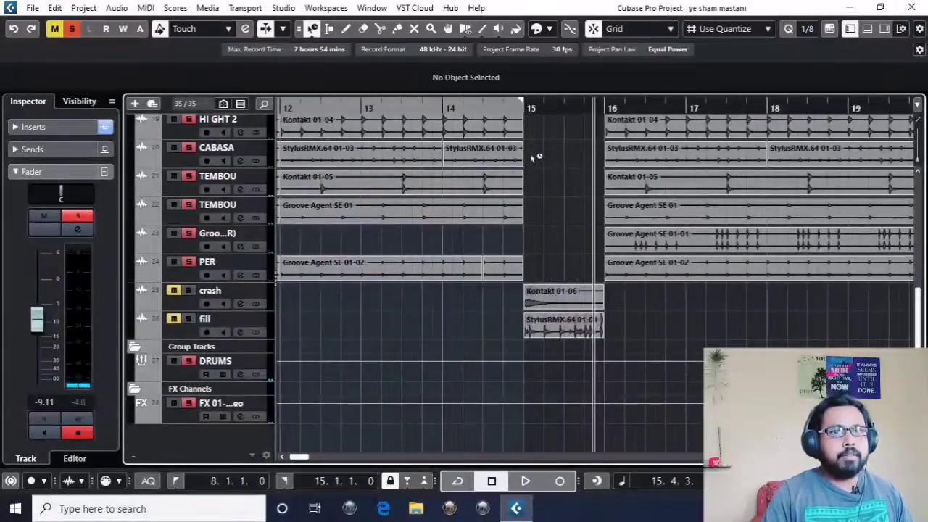
left_click_drag(521, 110, 457, 153)
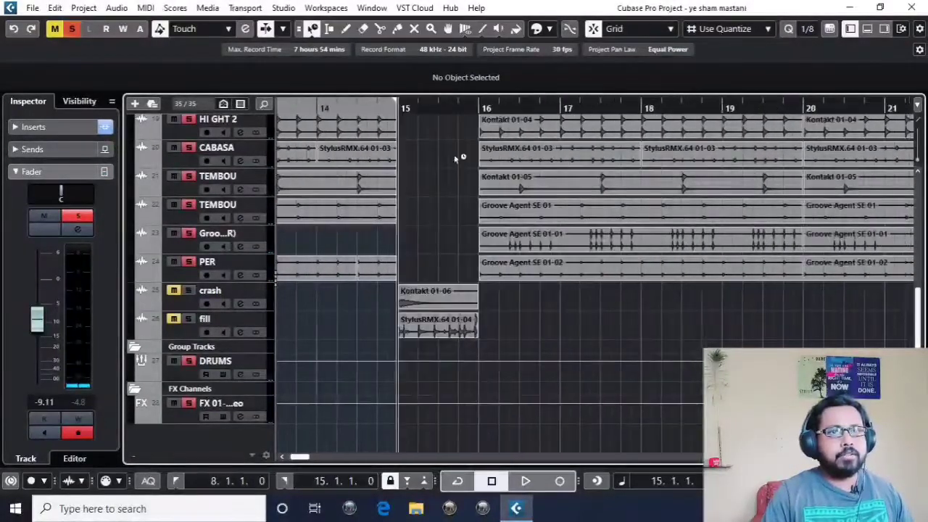
left_click(166, 292)
left_click(312, 105)
key("space")
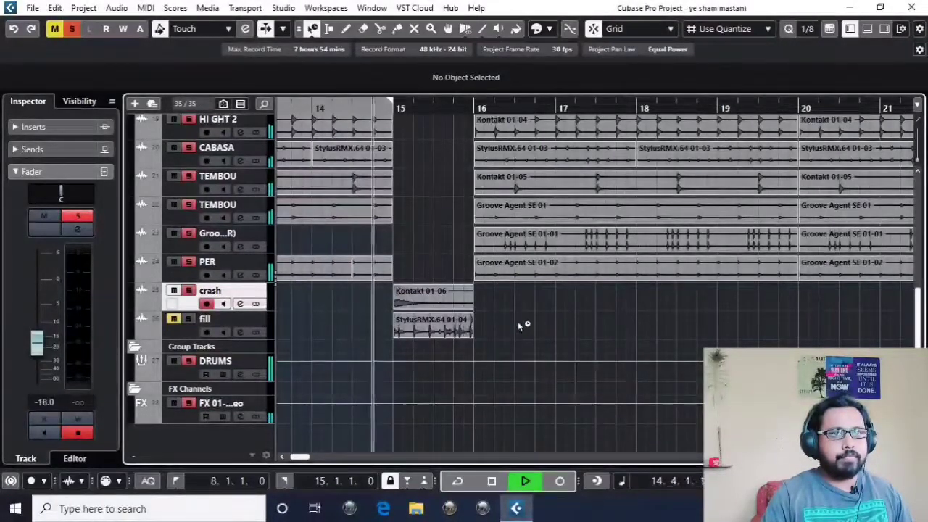
key("space")
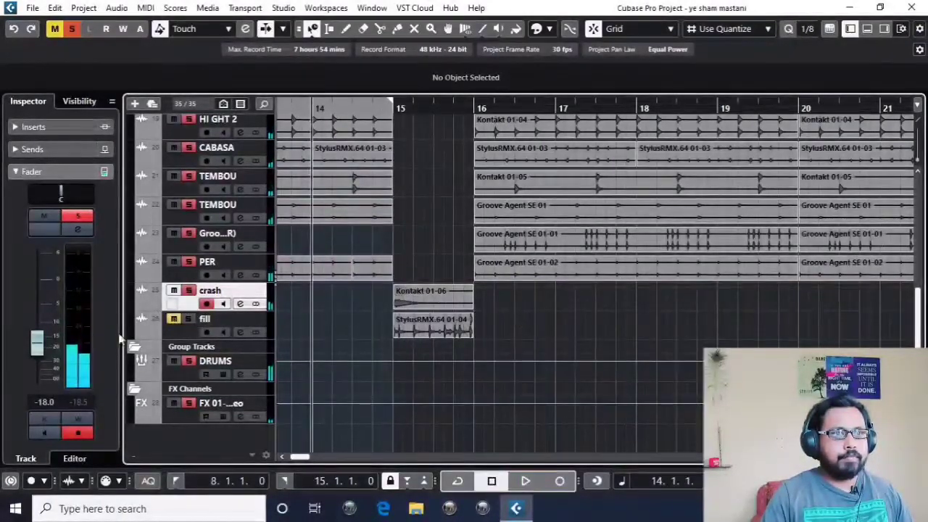
Raise the crash track's level to -13.7 dB while checking it in playback from bar 14
scroll(44, 358, "up", 3)
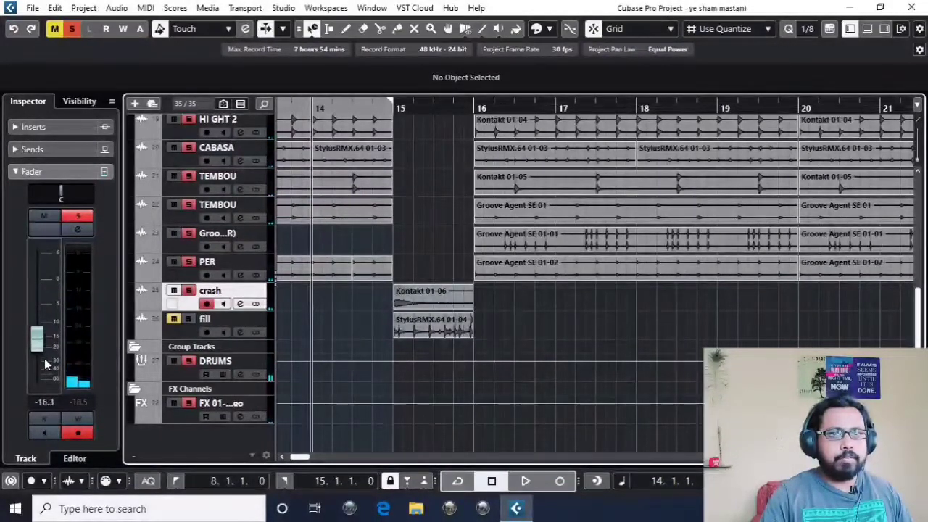
key("space")
scroll(45, 363, "up", 2)
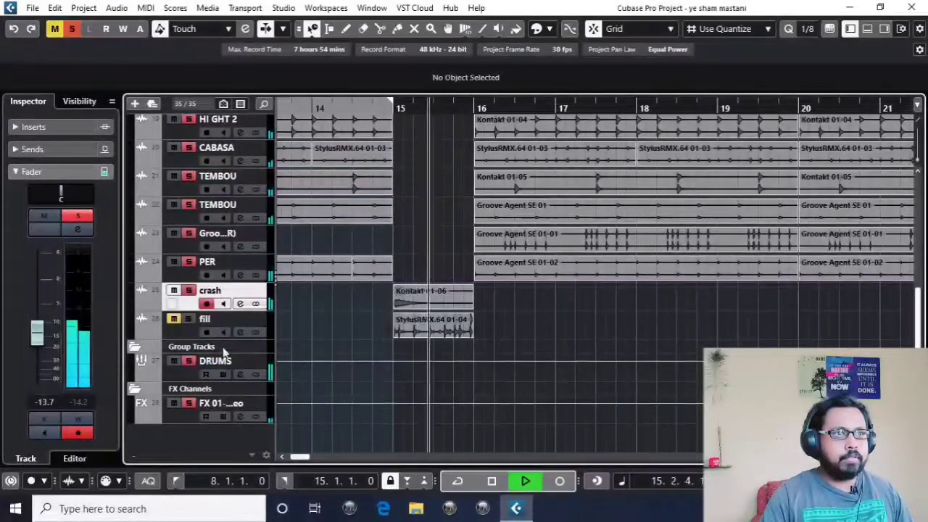
key("space")
Unmute and solo the fill track and audition it in the mix from bars 14 and 15
left_click(174, 326)
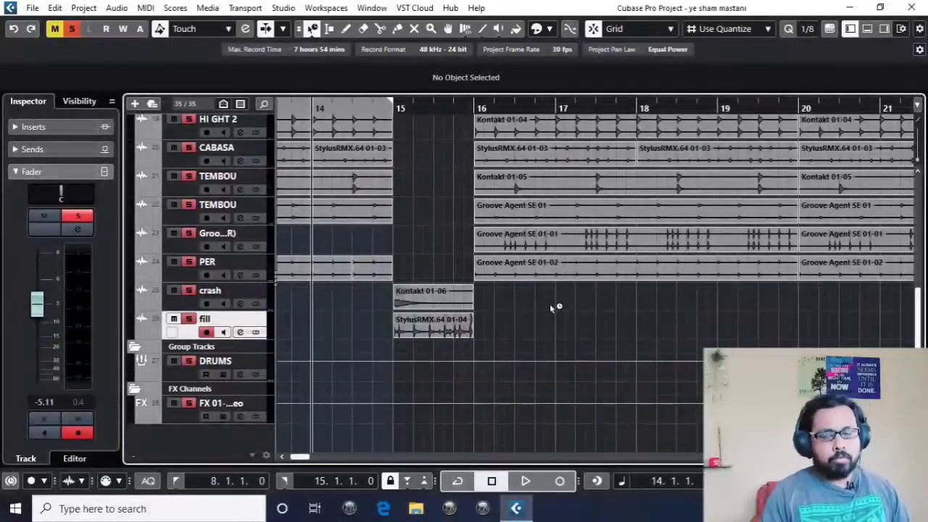
key("space")
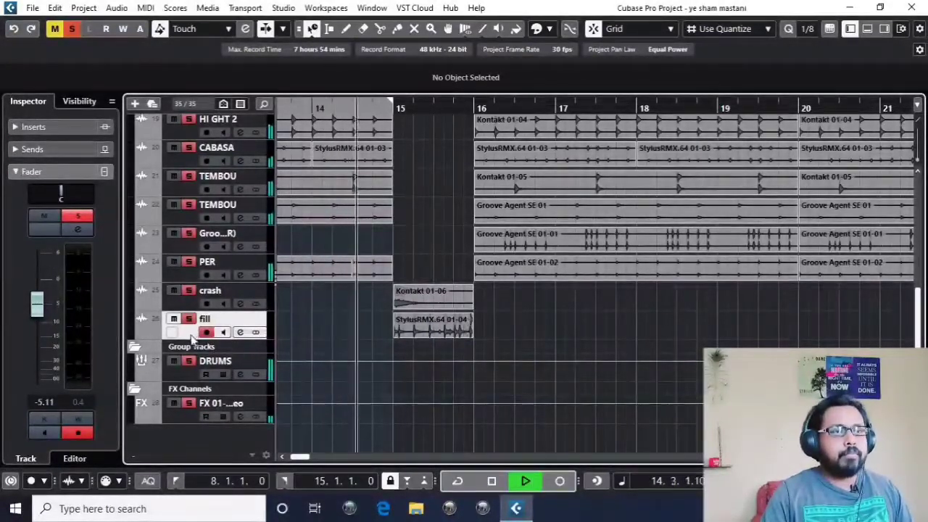
key("space")
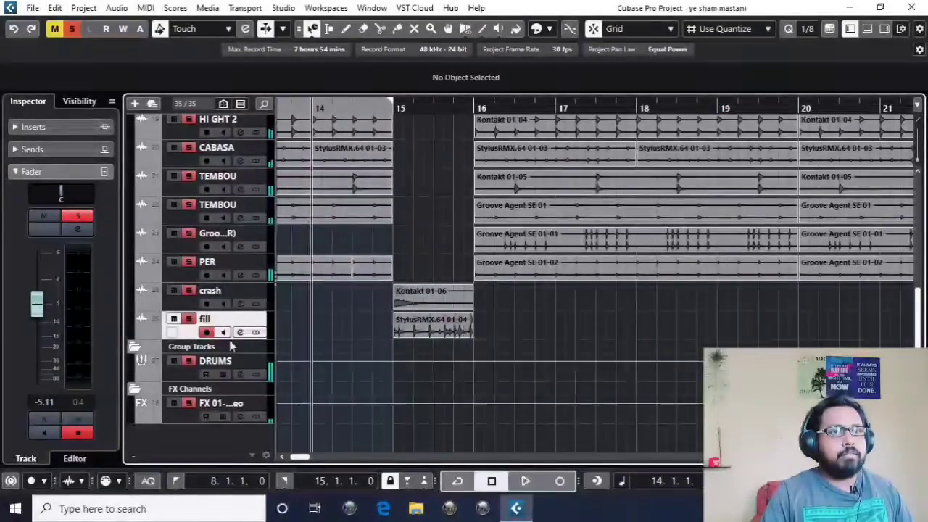
left_click(398, 110)
key("space")
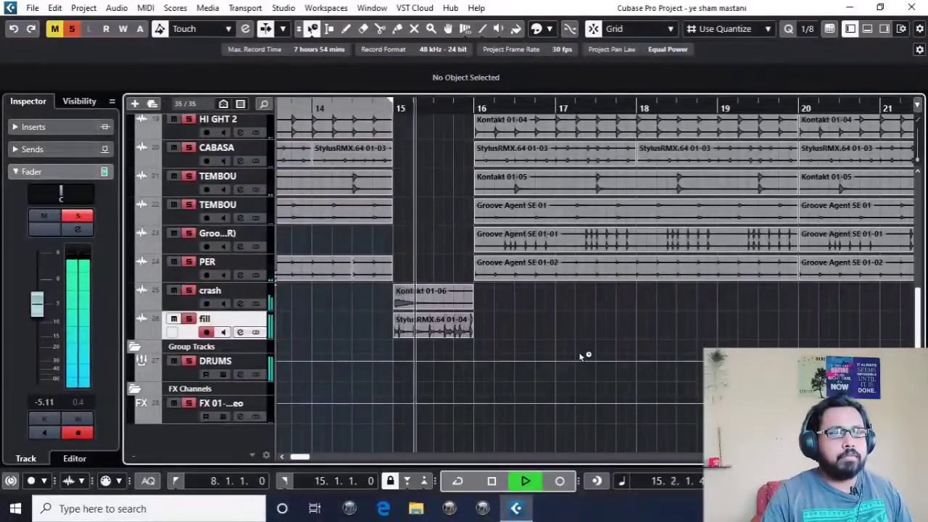
key("space")
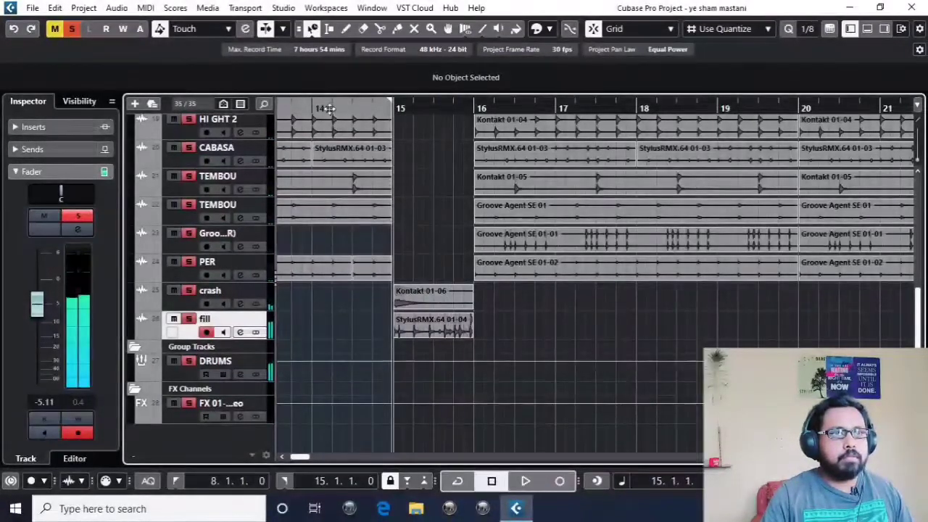
left_click(320, 110)
key("space")
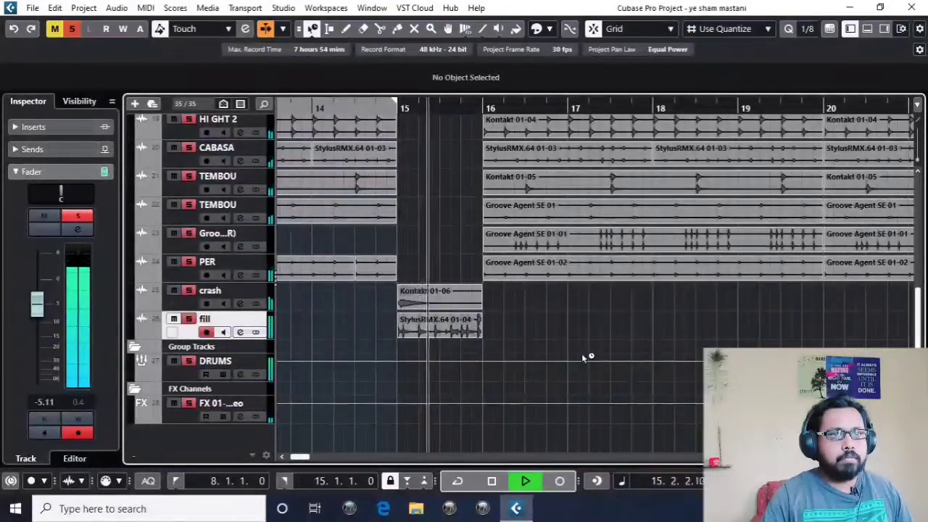
key("space")
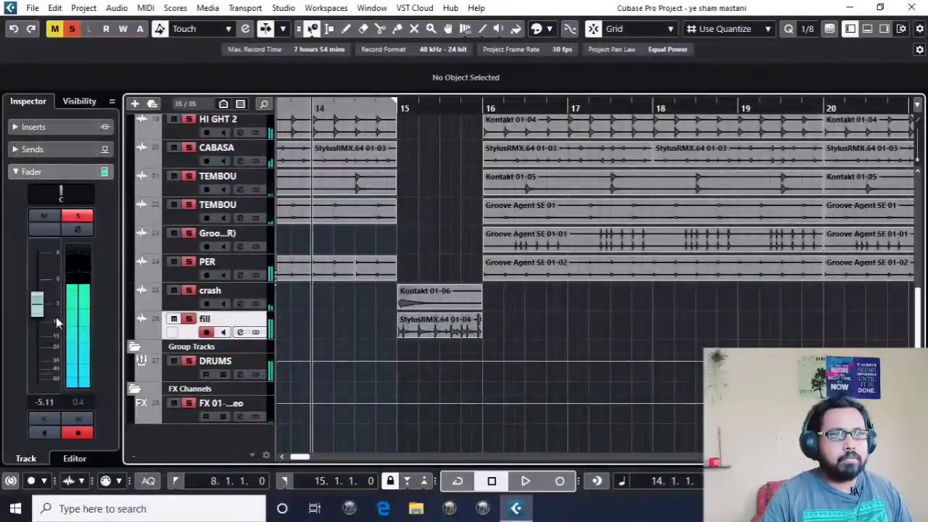
Open the fill track's channel strip compressor, set its ratio to 3.05:1 during playback and lower the threshold
left_click(240, 333)
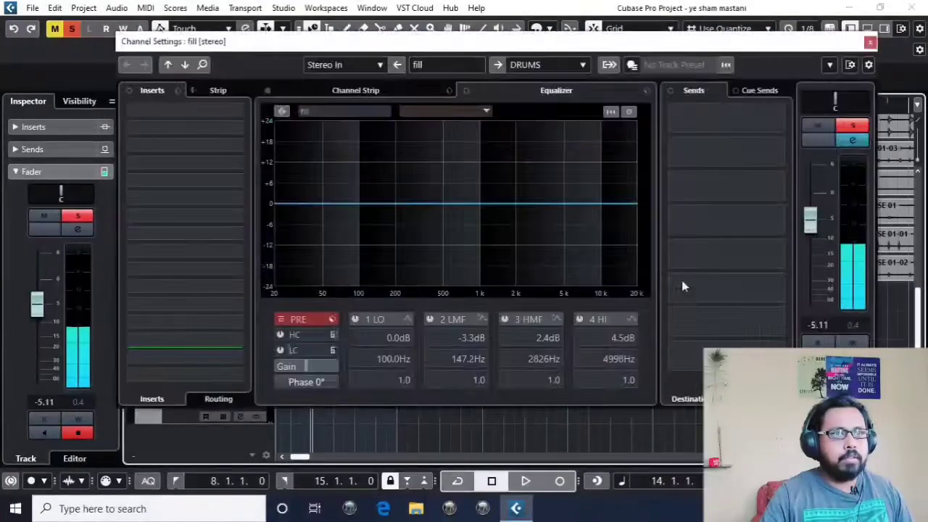
left_click(354, 92)
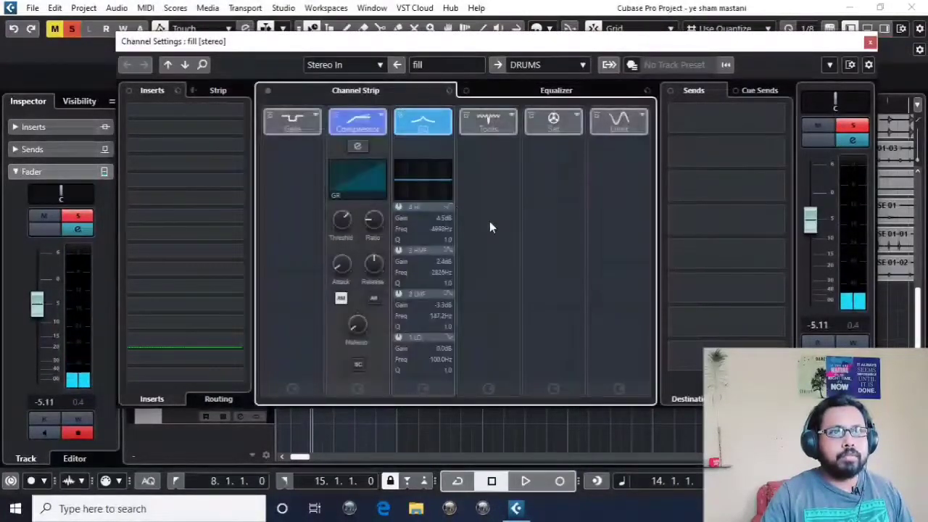
left_click(357, 147)
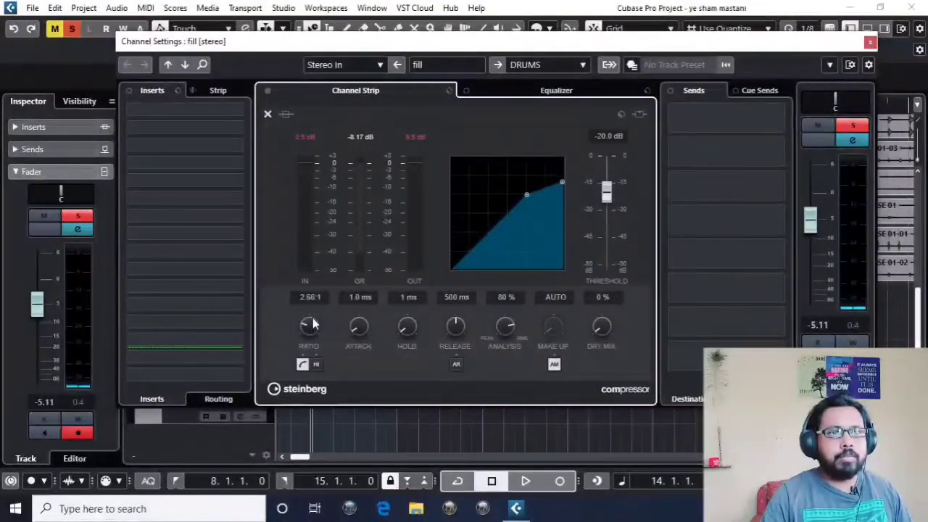
key("space")
scroll(310, 327, "up", 2)
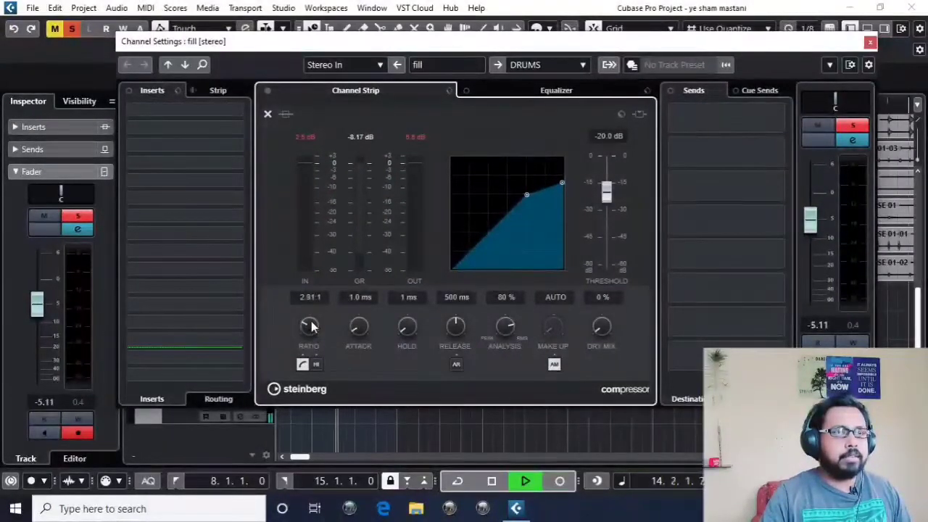
scroll(310, 326, "up", 1)
scroll(311, 318, "down", 1)
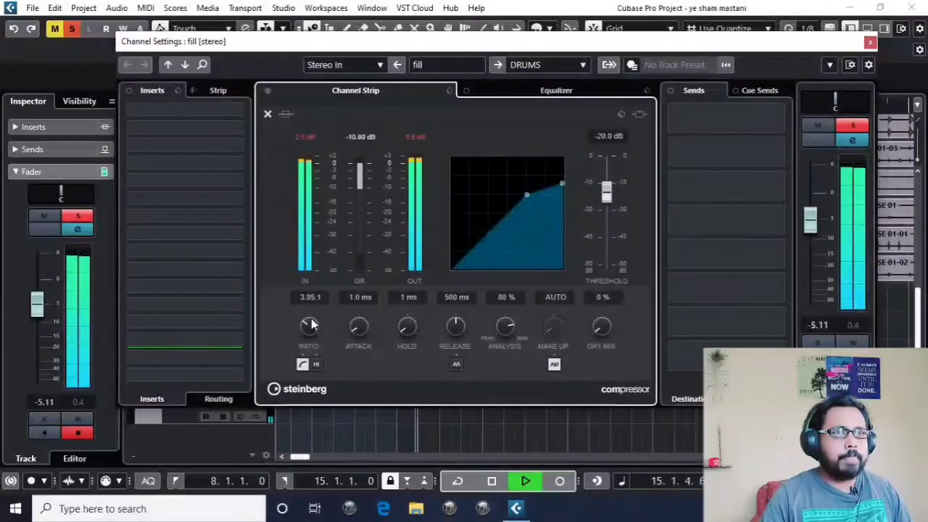
key("space")
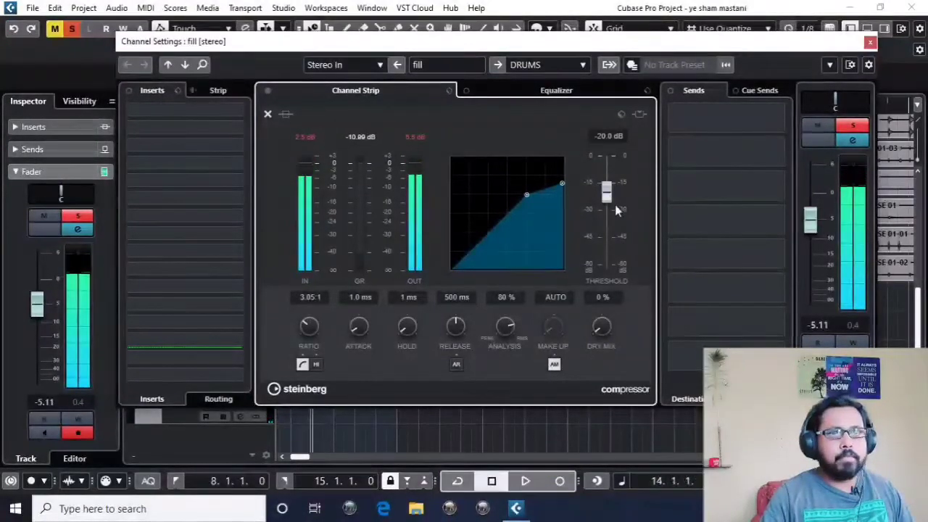
scroll(613, 206, "down", 4)
Enable the low-cut filter on the fill track's equalizer at 248.9 Hz with a slope of 24
left_click(540, 91)
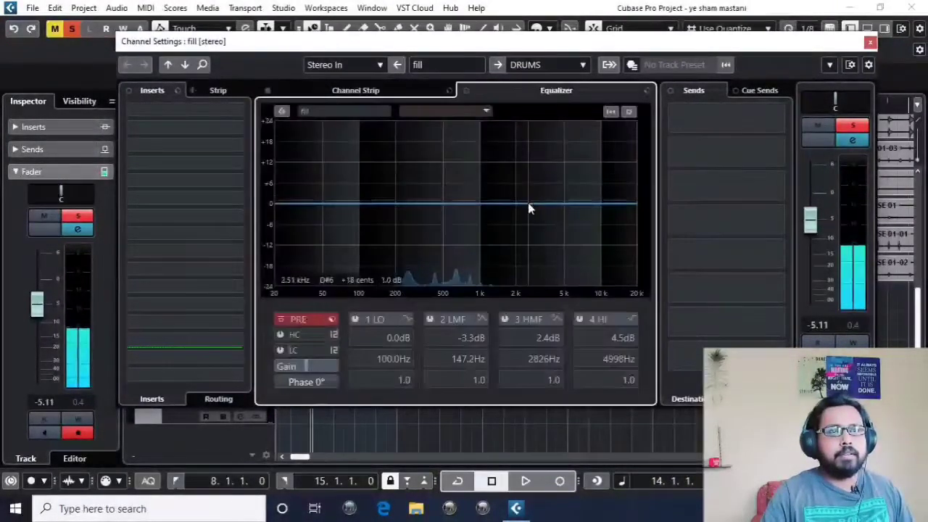
key("space")
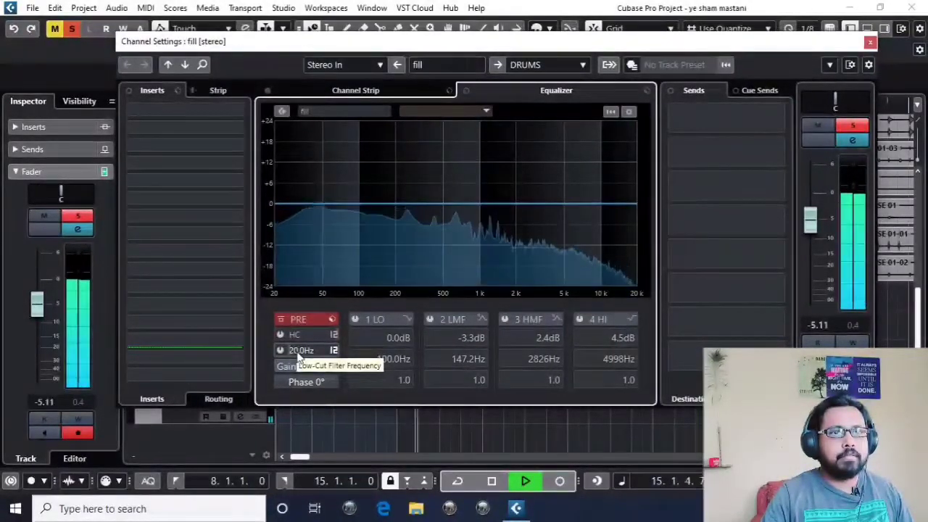
key("space")
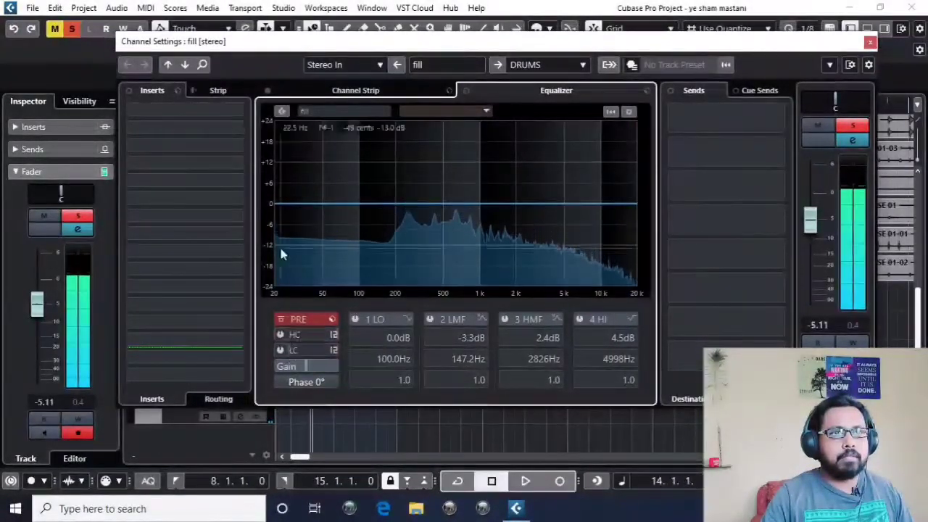
left_click(290, 351)
mouse_move(320, 354)
left_mouse_down()
mouse_move(338, 356)
mouse_move(325, 354)
left_mouse_up()
left_click(334, 350)
left_click(377, 387)
During playback, cut fill EQ band 2 by 3.5 dB at 484.9 Hz and boost band 3 by 2.6 dB at 1517 Hz
key("space")
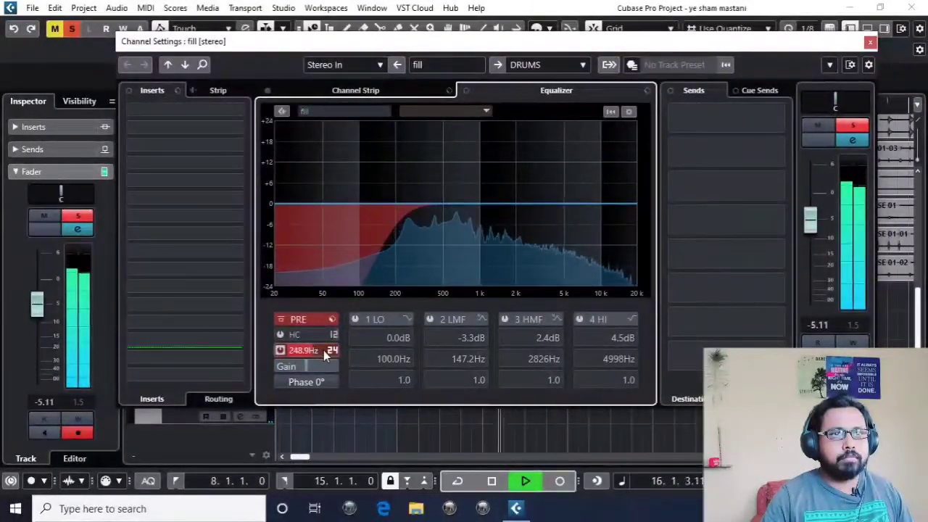
left_click_drag(520, 207, 442, 215)
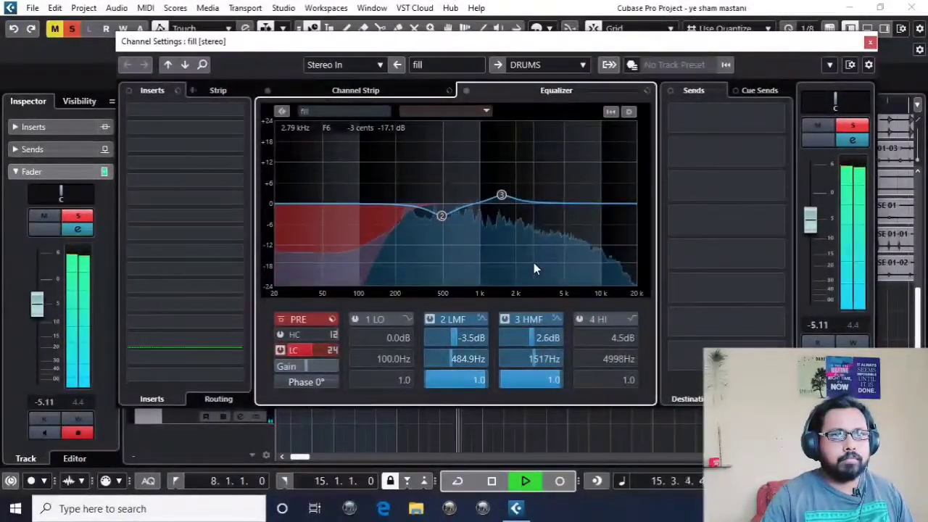
key("space")
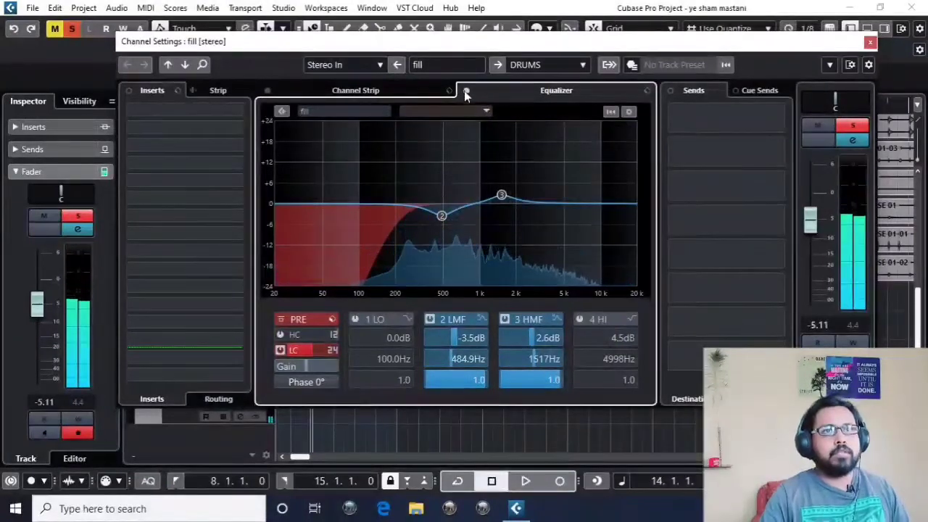
Compare the fill in playback with its EQ and channel strip bypassed and with both active again
left_click(466, 90)
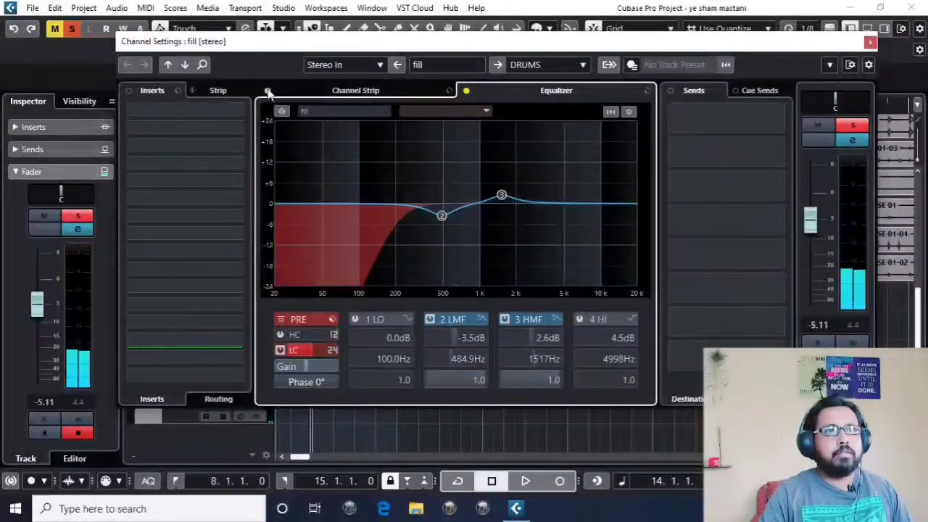
left_click(267, 90)
key("space")
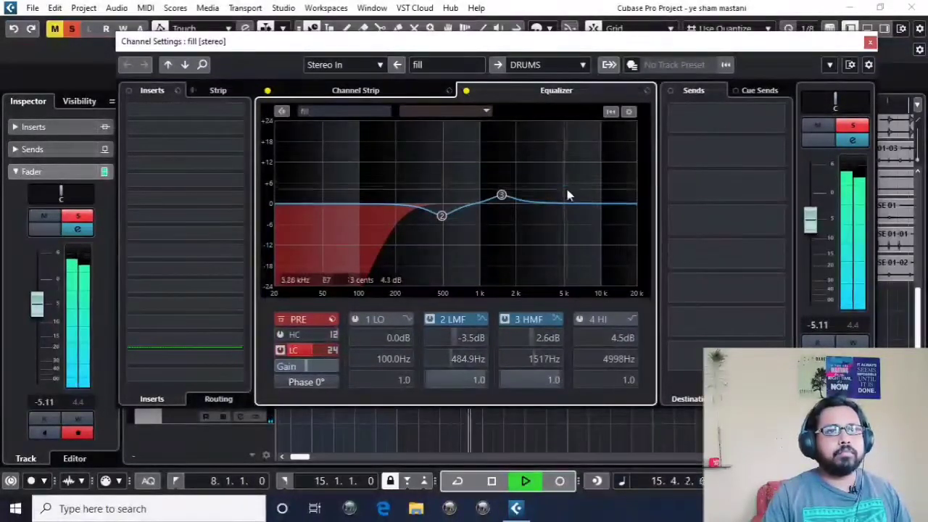
key("space")
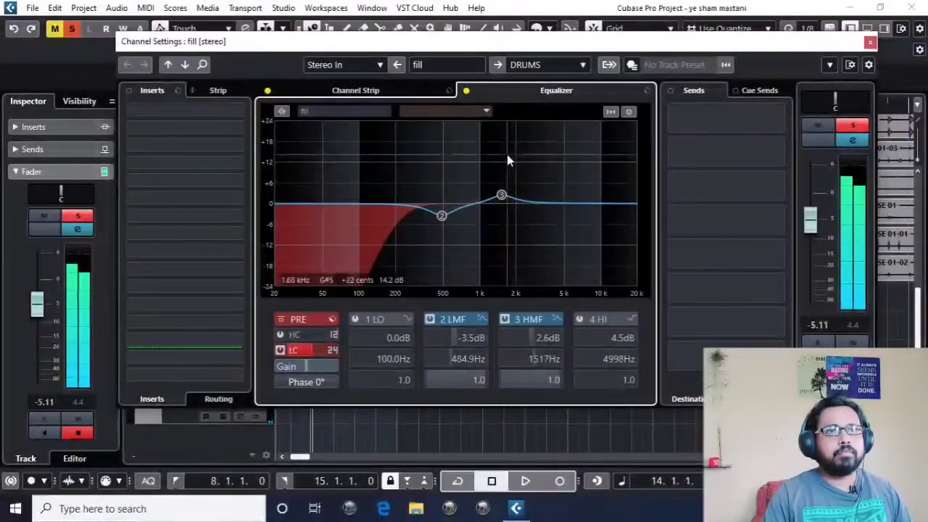
left_click(466, 90)
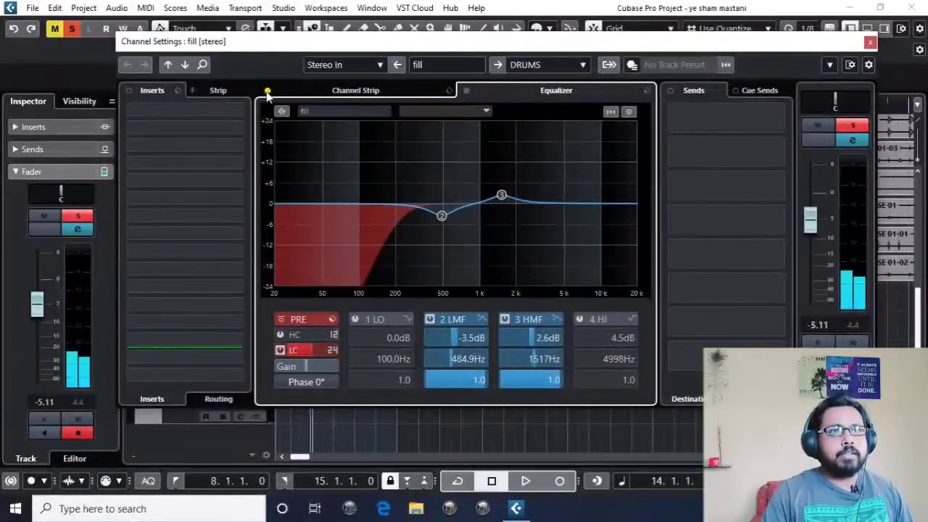
key("space")
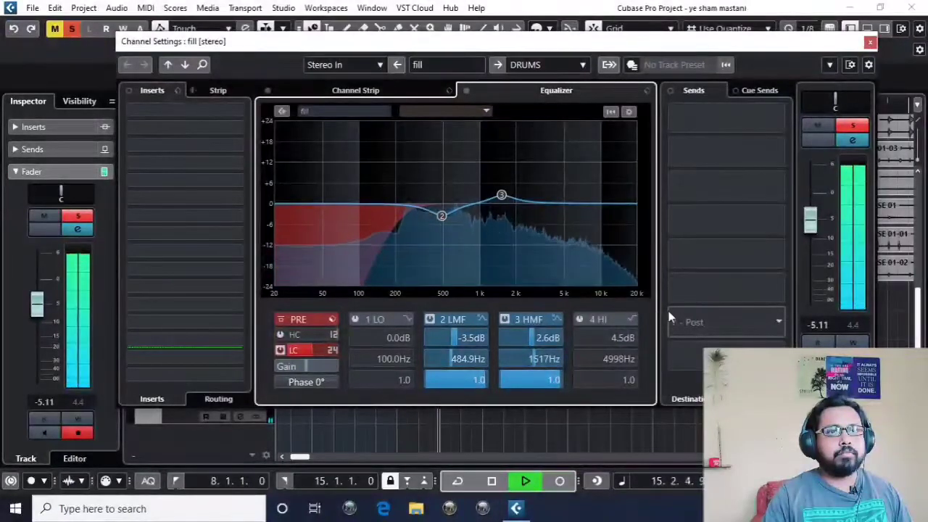
Stop playback, review the fill track's channel strip compressor and equalizer, and close its channel settings
key("space")
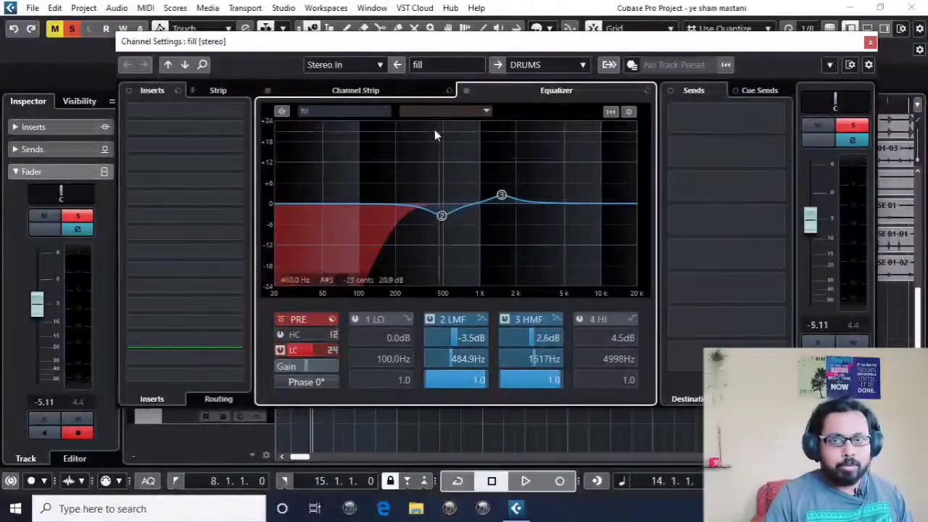
left_click(378, 90)
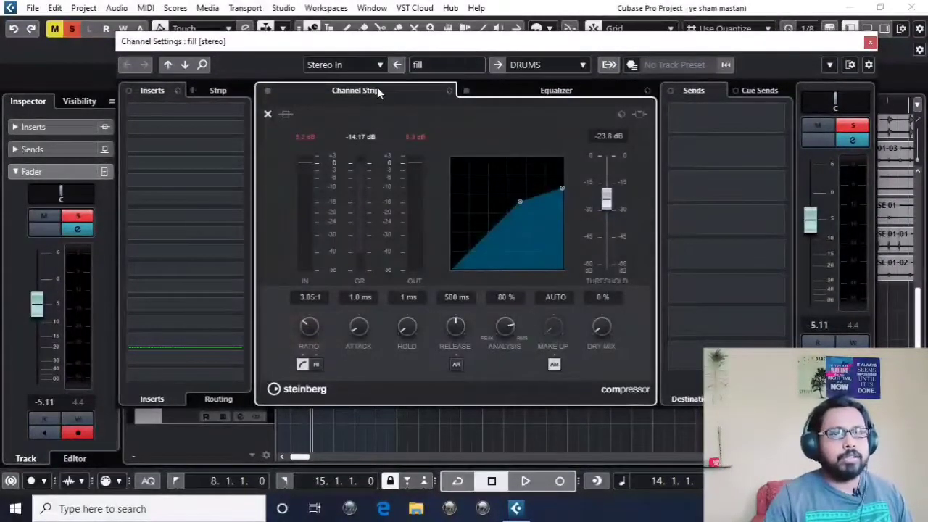
left_click(534, 93)
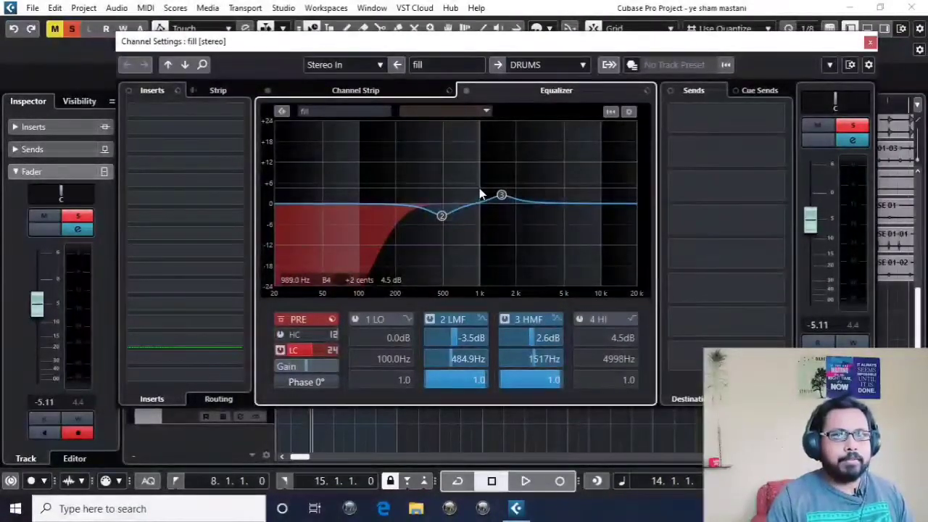
left_click(871, 42)
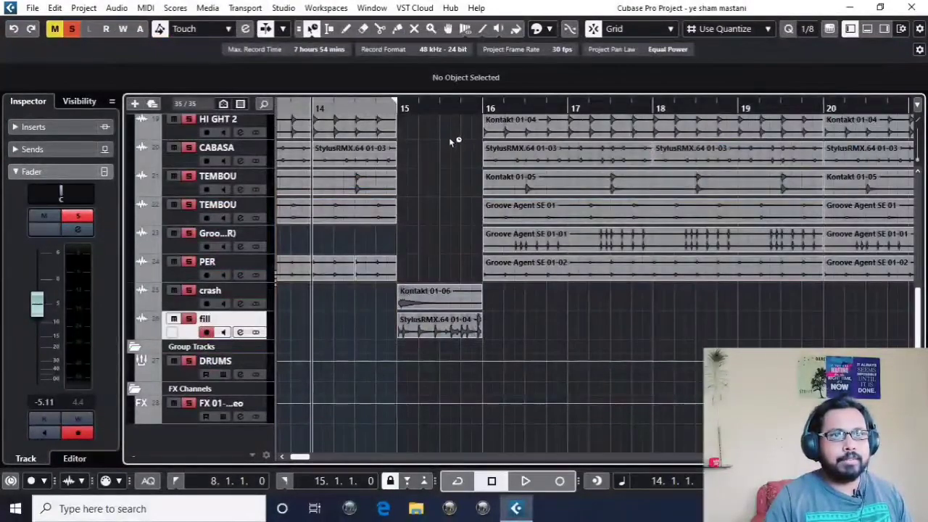
Enlarge the fill track to examine the waveform of its event at bar 15, and restore the track height
left_click_drag(393, 105, 404, 128)
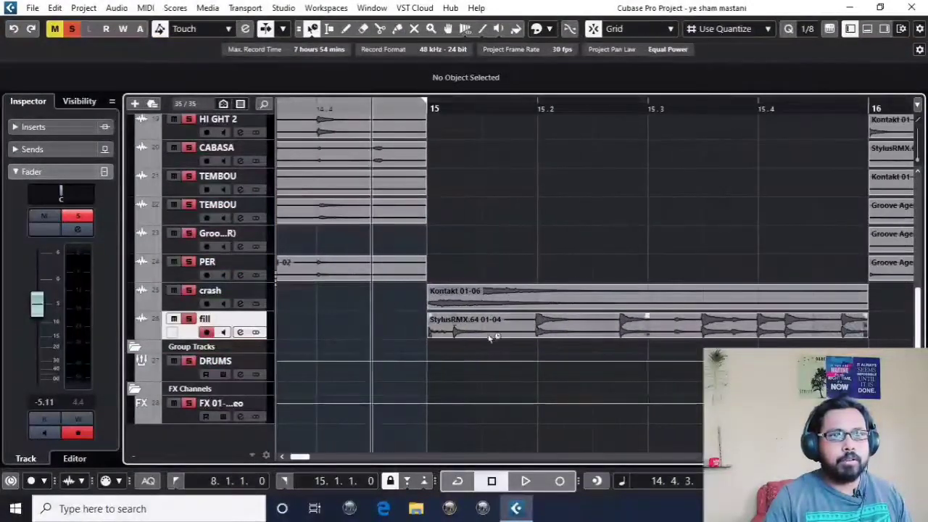
left_click(451, 332)
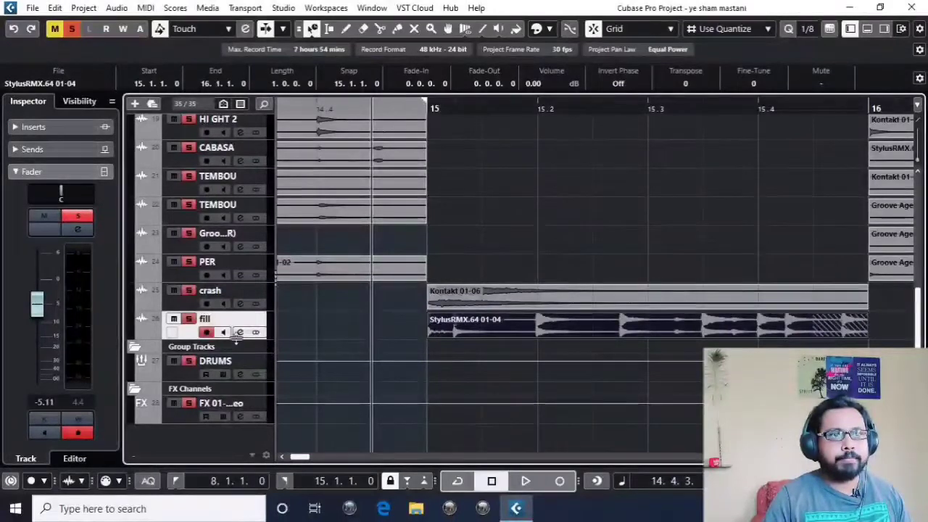
left_click_drag(236, 341, 235, 380)
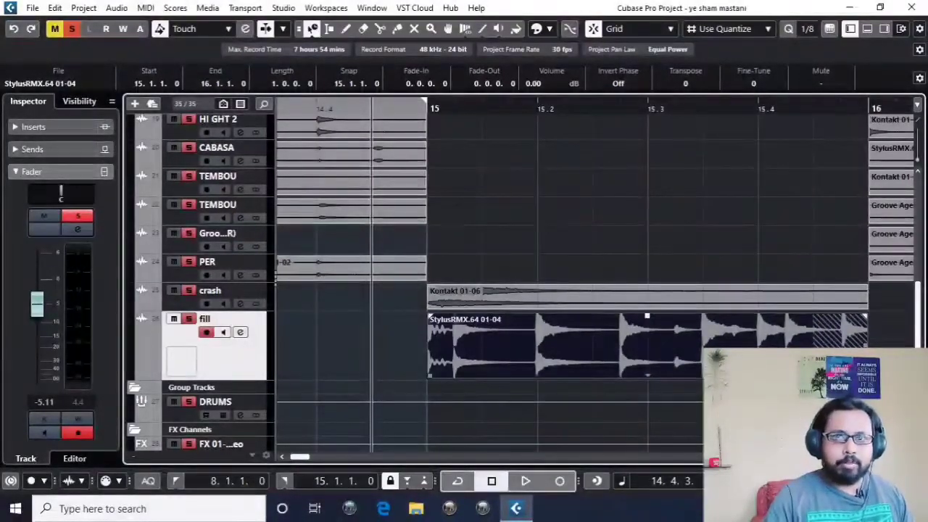
key("g")
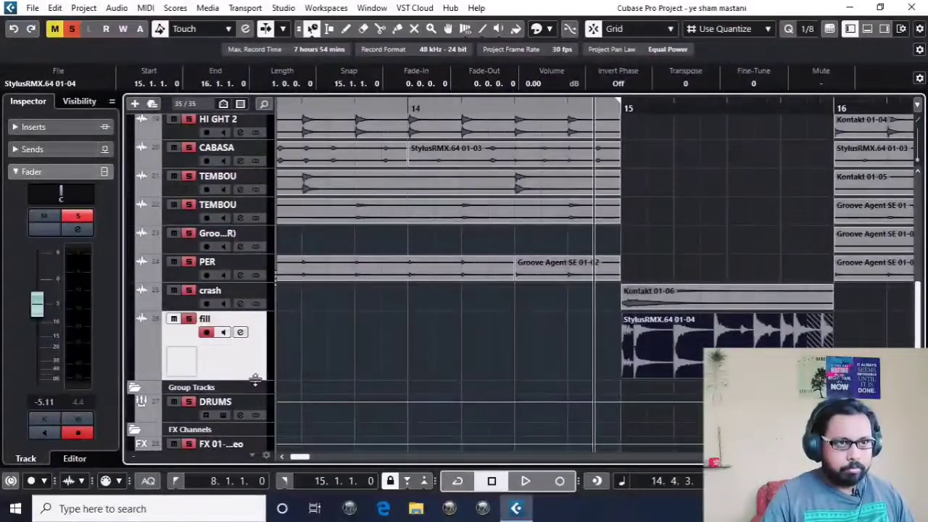
left_click_drag(256, 381, 255, 340)
Play the soloed drum tracks from just before bar 16, checking their meters, and stop playback
key("g")
key("g")
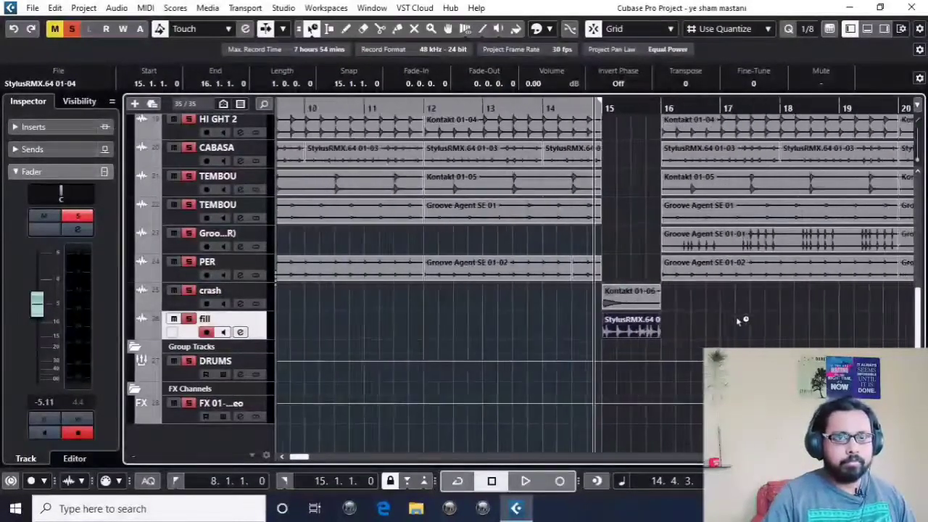
key("g")
key("g")
key("g")
key("g")
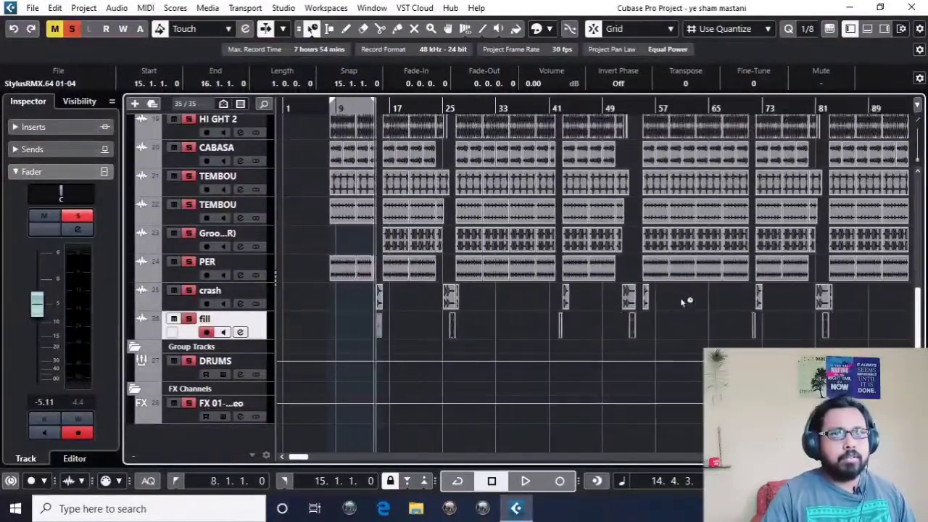
scroll(682, 302, "up", 10)
scroll(680, 287, "down", 3)
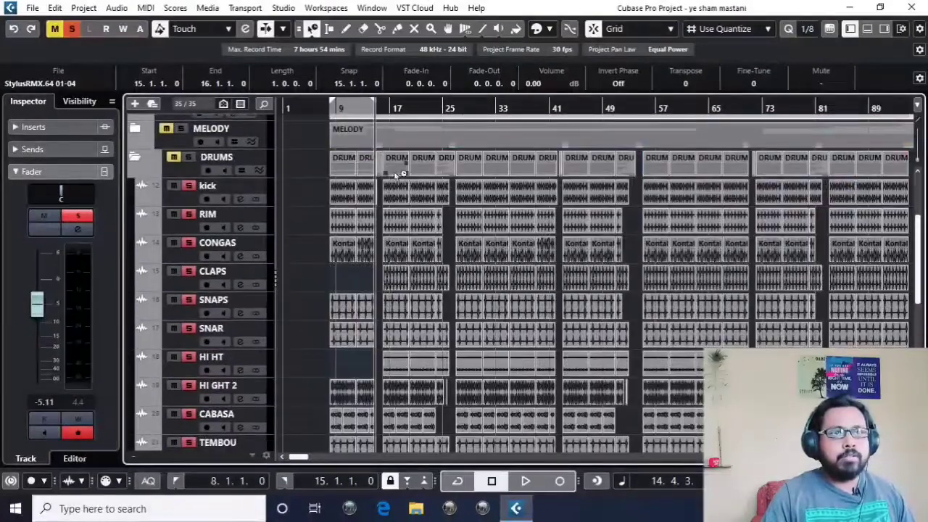
scroll(389, 166, "down", 5)
left_click(382, 103)
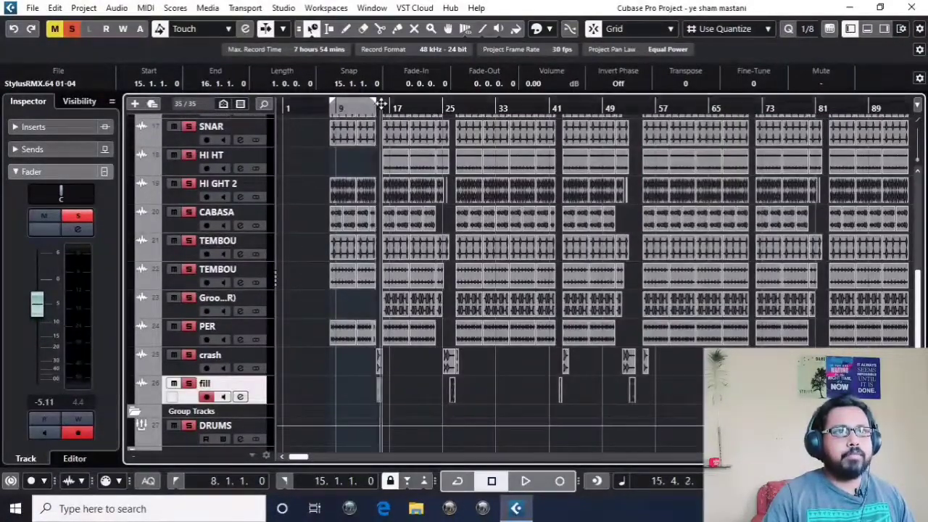
key("h")
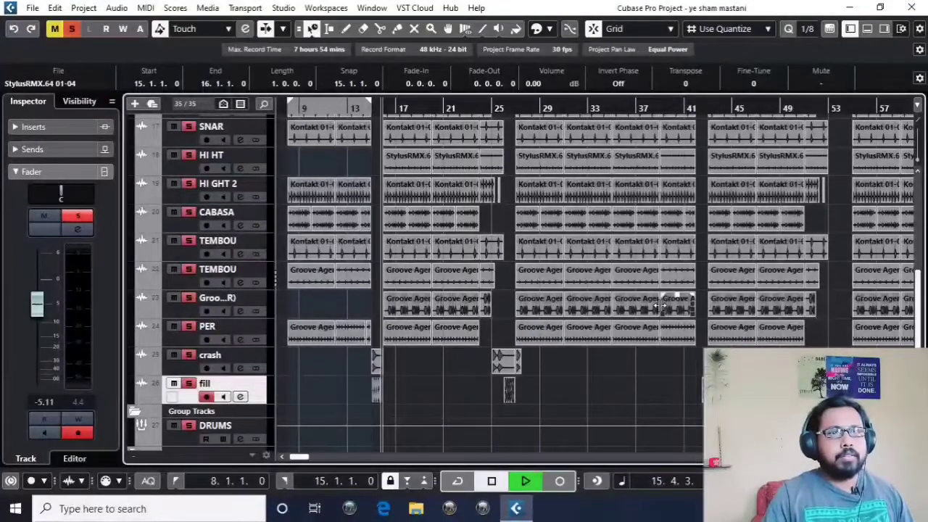
key("space")
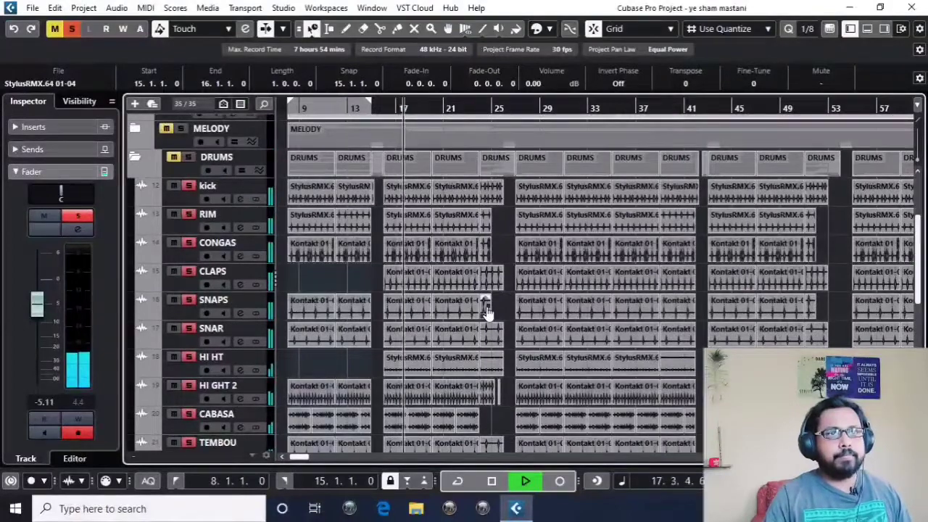
scroll(486, 308, "down", 5)
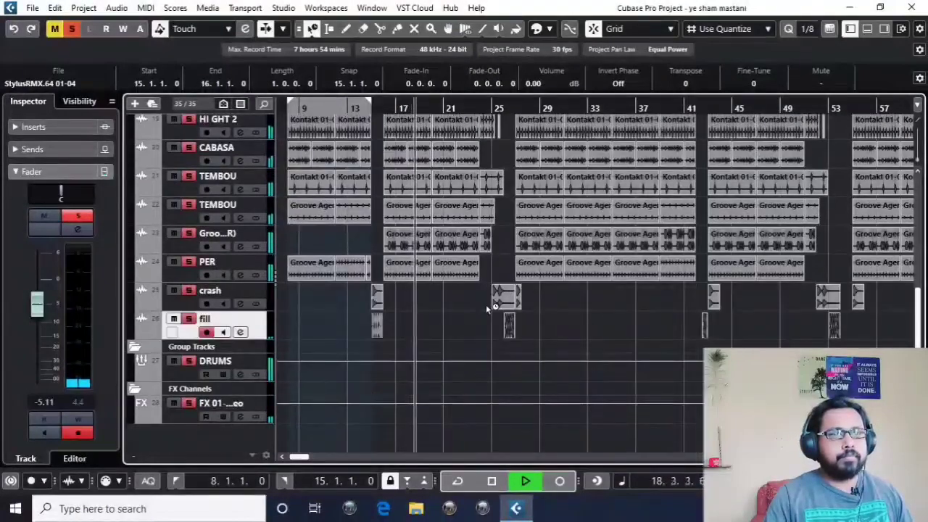
key("space")
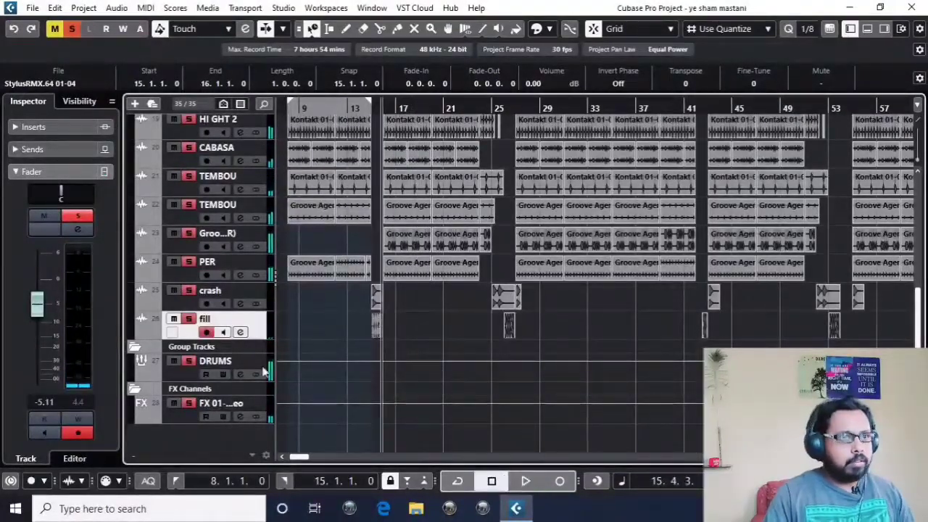
Select the DRUMS group track and look over the drum tracks' arrangement across the whole song
left_click(196, 373)
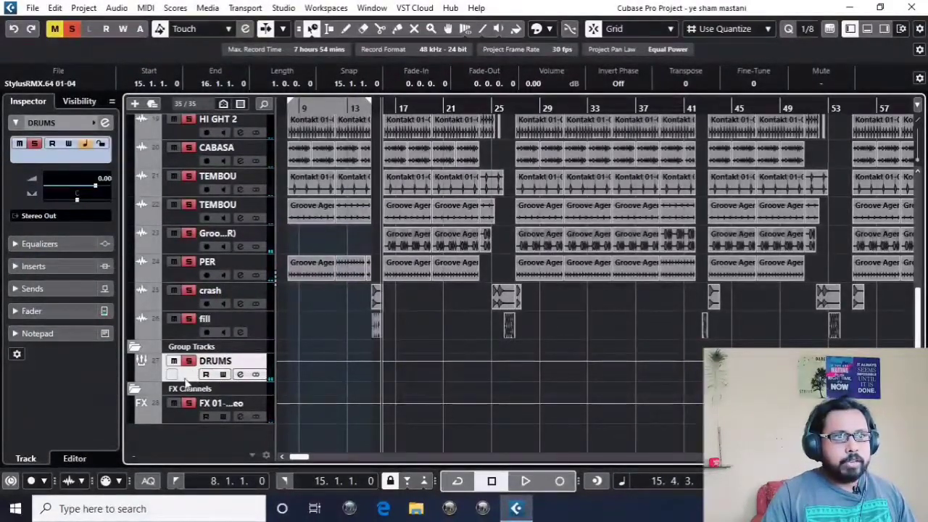
scroll(674, 232, "up", 2)
scroll(674, 232, "up", 5)
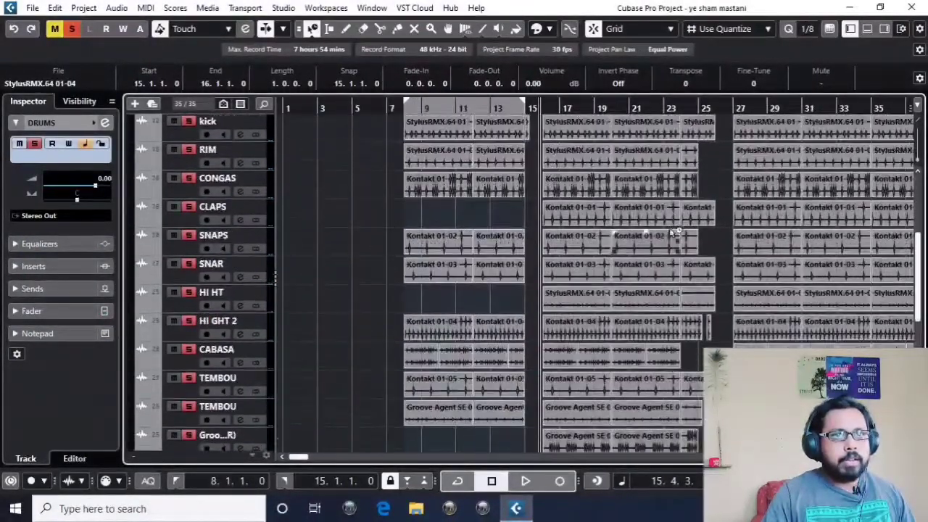
scroll(625, 201, "up", 4)
scroll(210, 314, "down", 10)
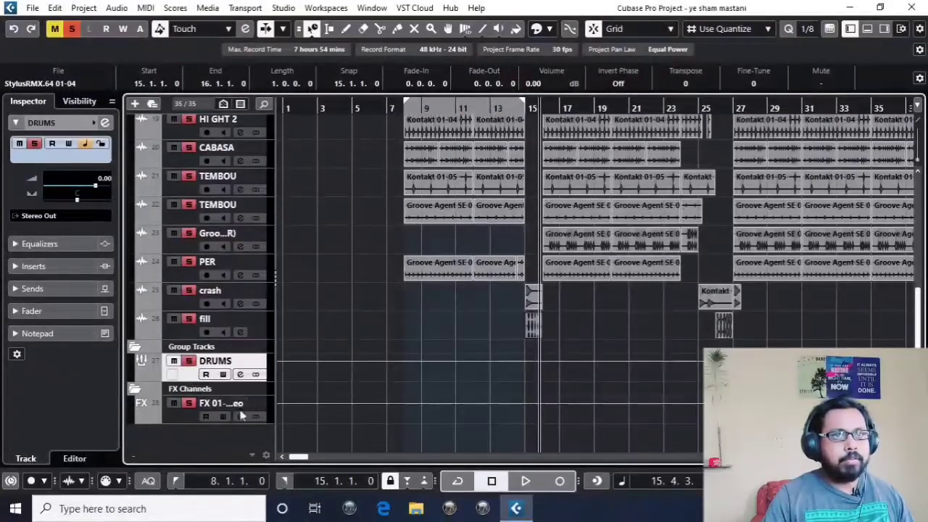
key("g")
key("g")
key("g")
key("g")
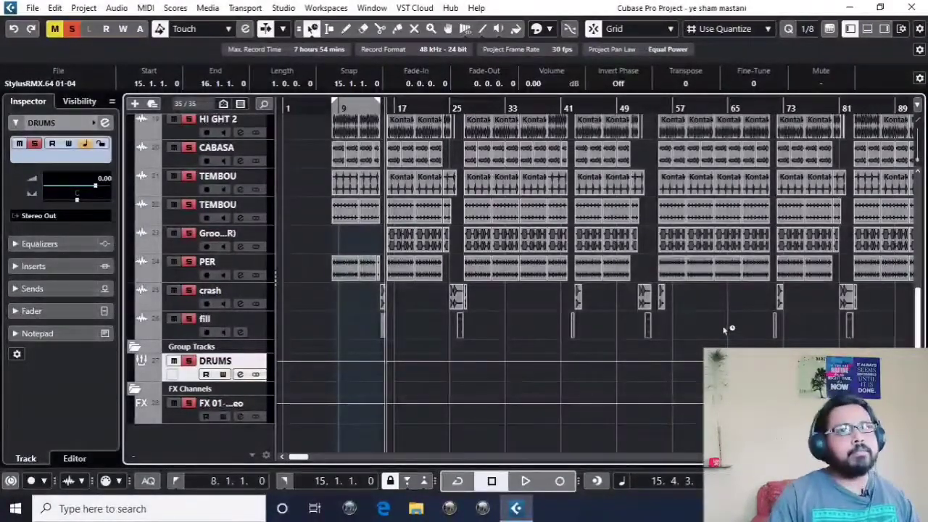
scroll(727, 330, "up", 4)
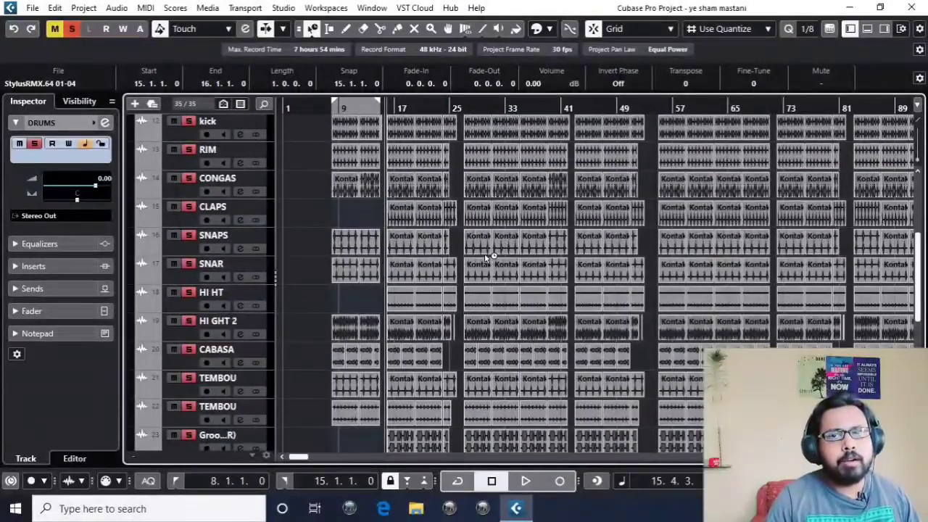
scroll(505, 293, "right", 2)
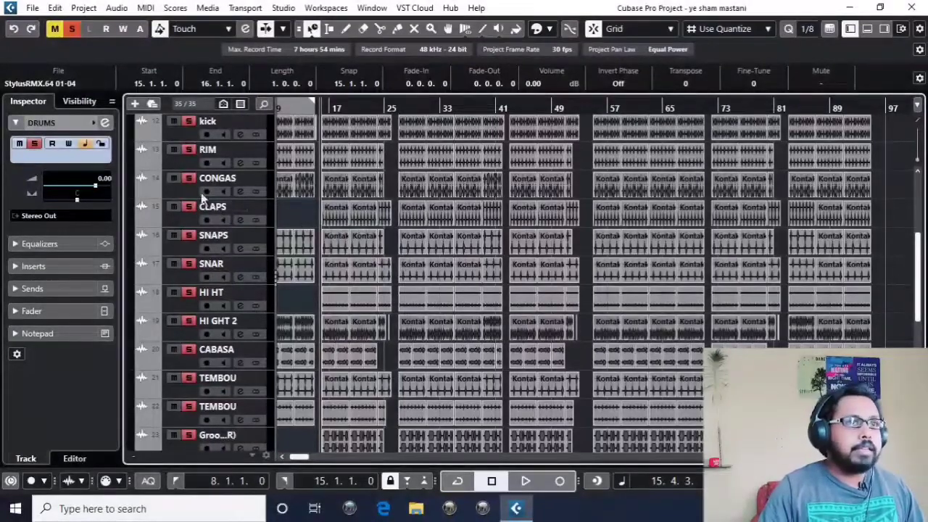
Select the kick track to check its fader level and review the remaining drum tracks through crash and fill
left_click(188, 139)
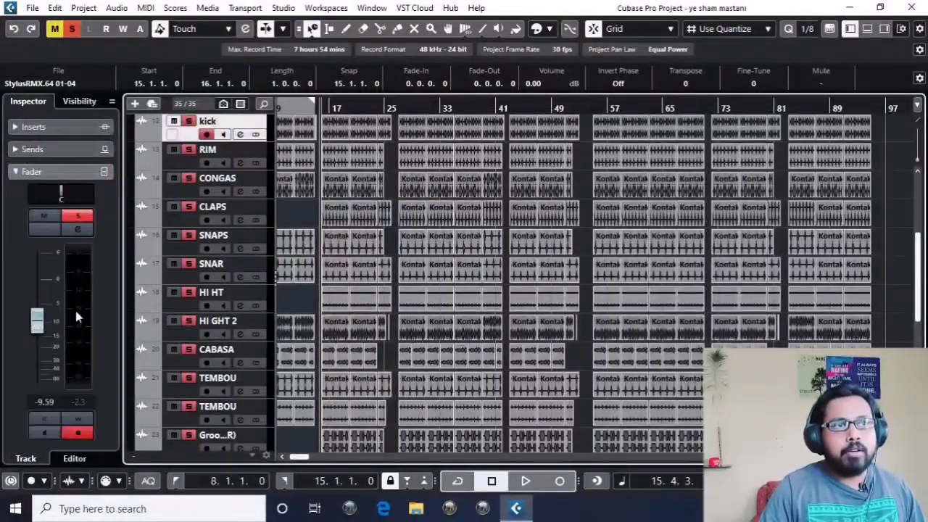
scroll(341, 298, "down", 3)
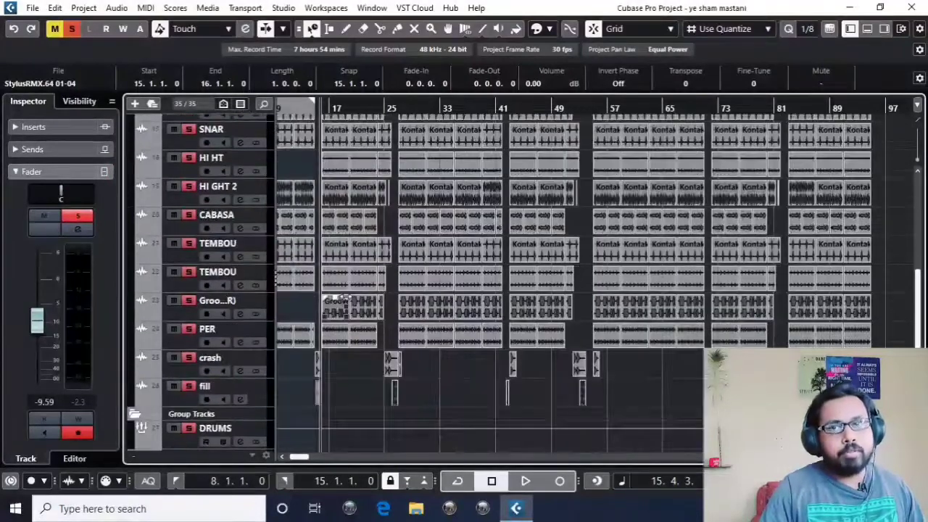
scroll(188, 200, "up", 1)
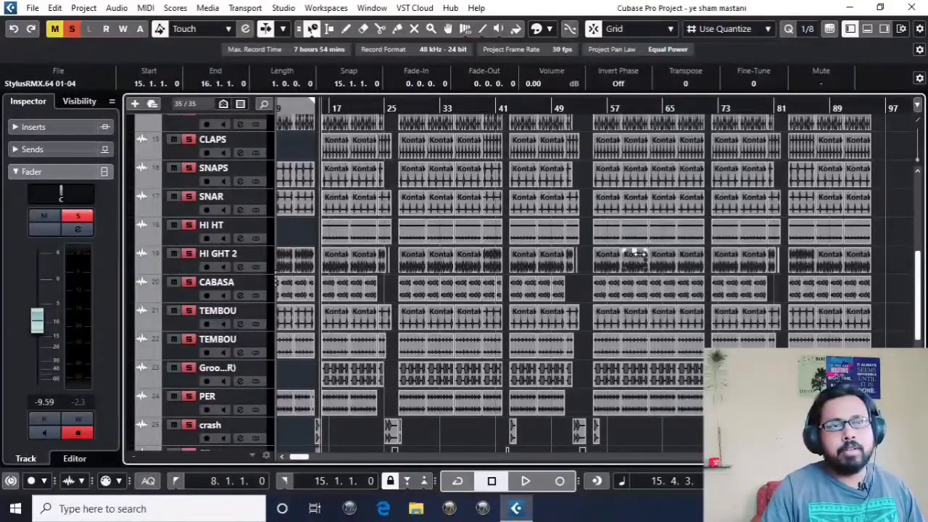
scroll(725, 211, "up", 4)
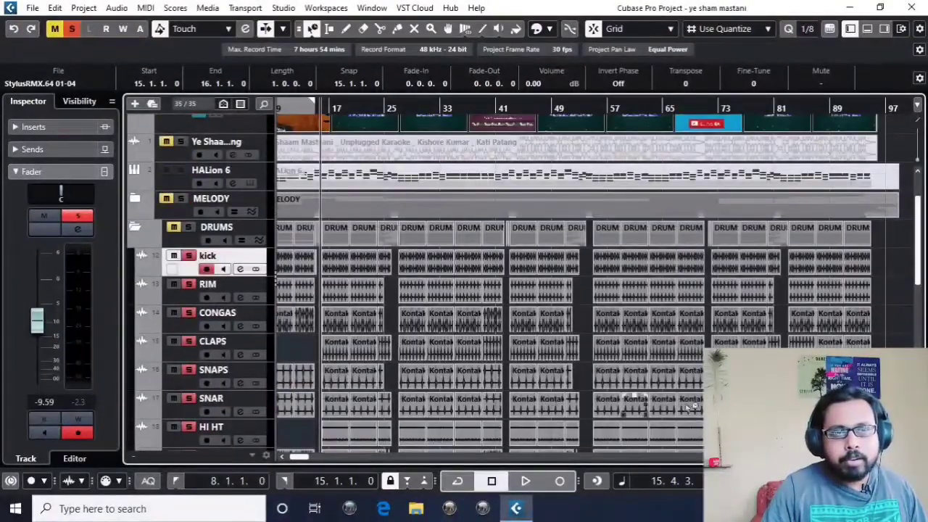
scroll(853, 301, "down", 4)
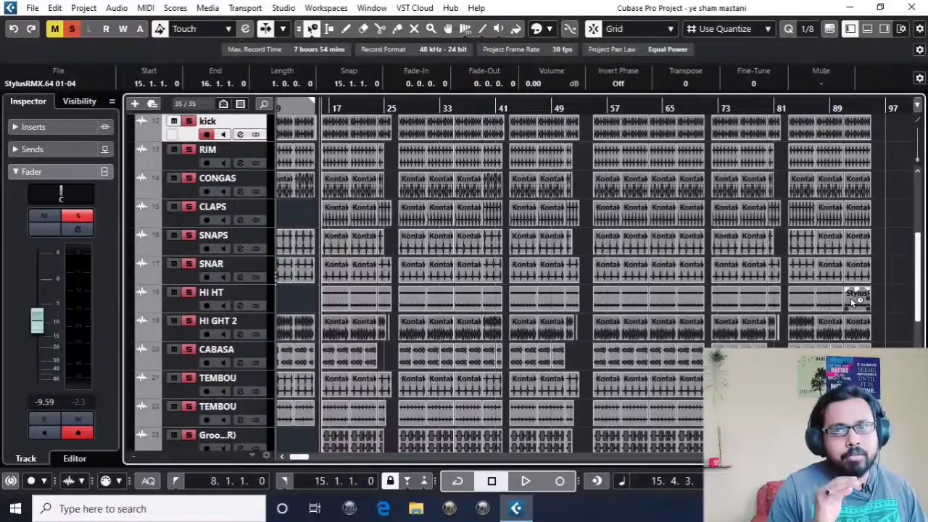
scroll(875, 311, "down", 5)
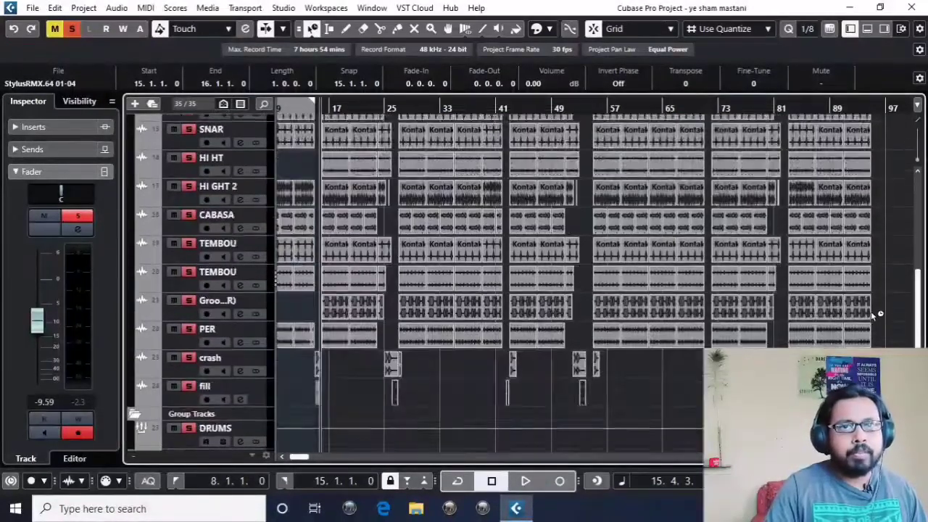
Open the DRUMS group's channel settings and try its fader at 6.02 dB during a short playback
left_click(187, 380)
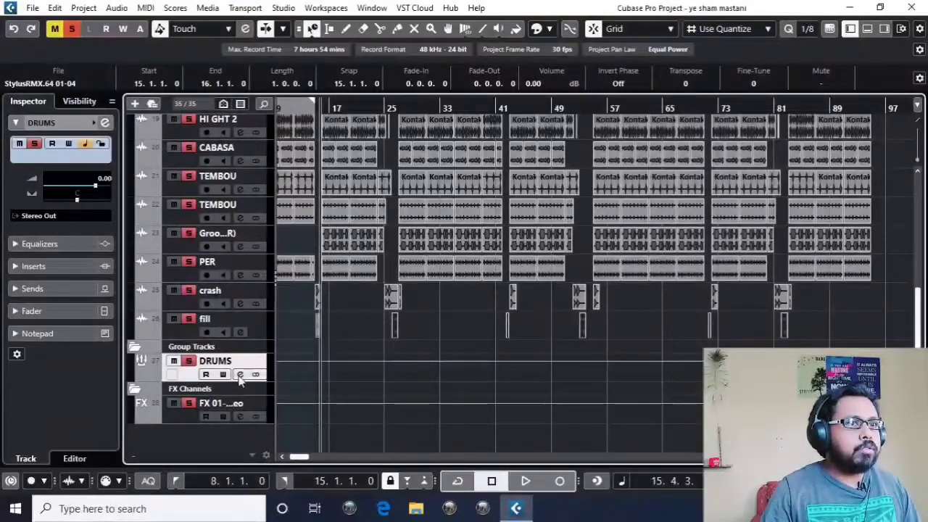
key("e")
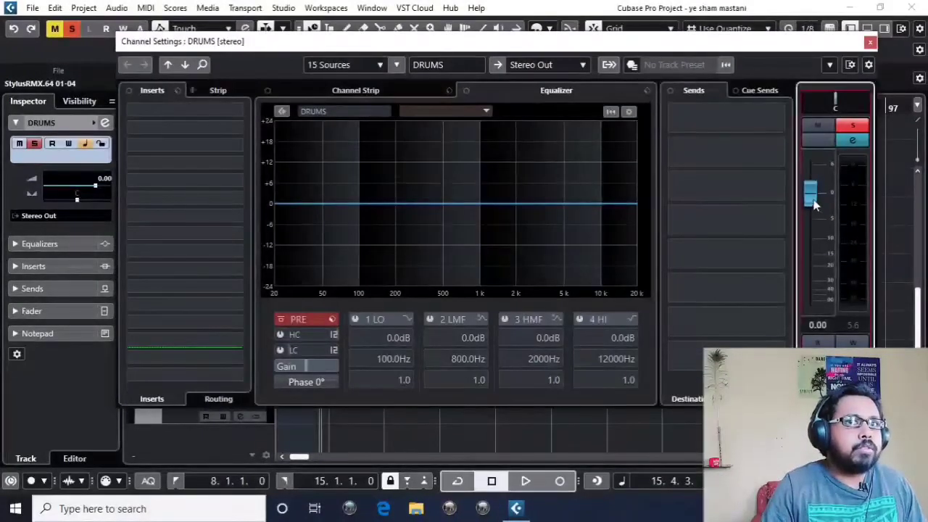
left_click_drag(810, 191, 812, 156)
key("space")
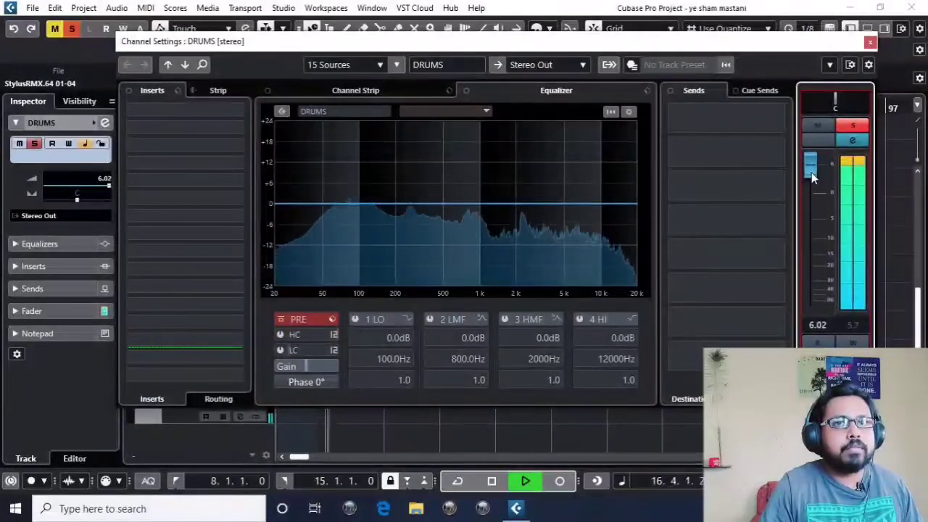
key("space")
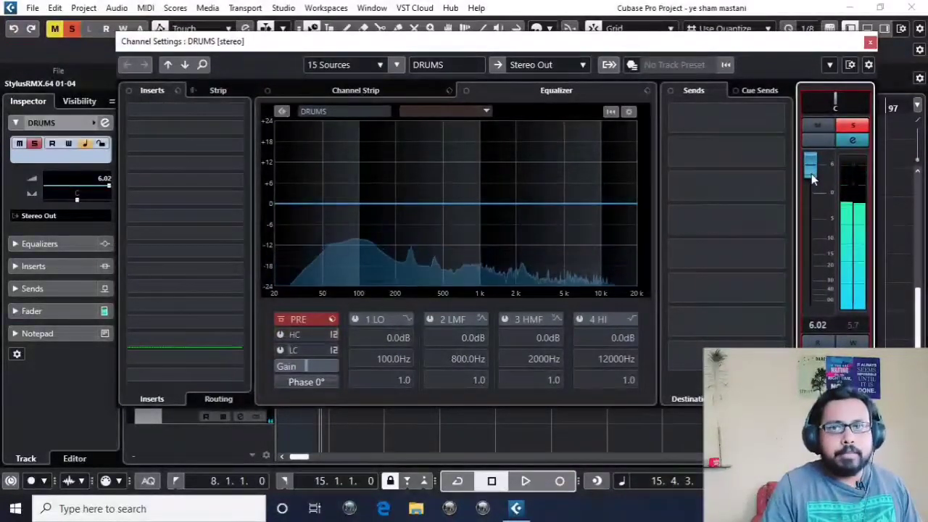
Set the DRUMS group fader to 0 dB, play the drums at that level and move the channel settings window slightly
left_click(827, 325)
type("0")
key("Return")
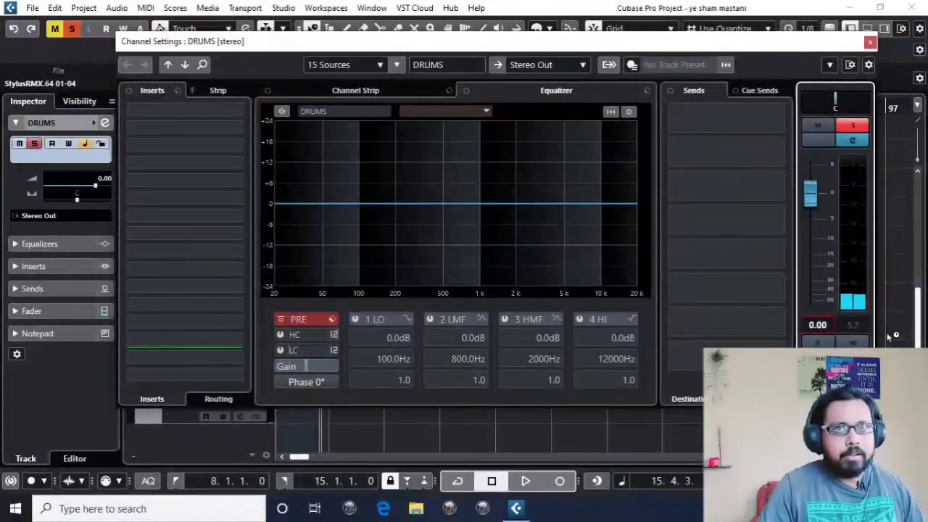
key("space")
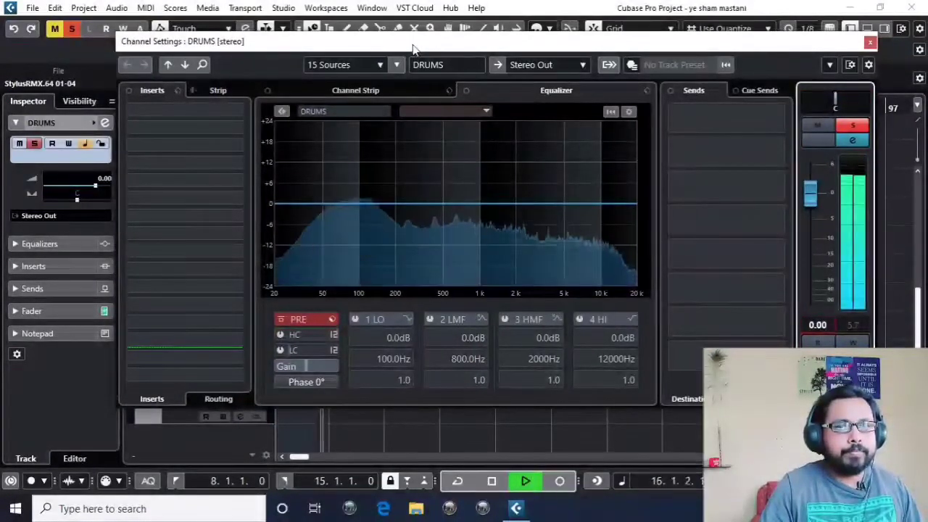
left_click_drag(487, 41, 479, 71)
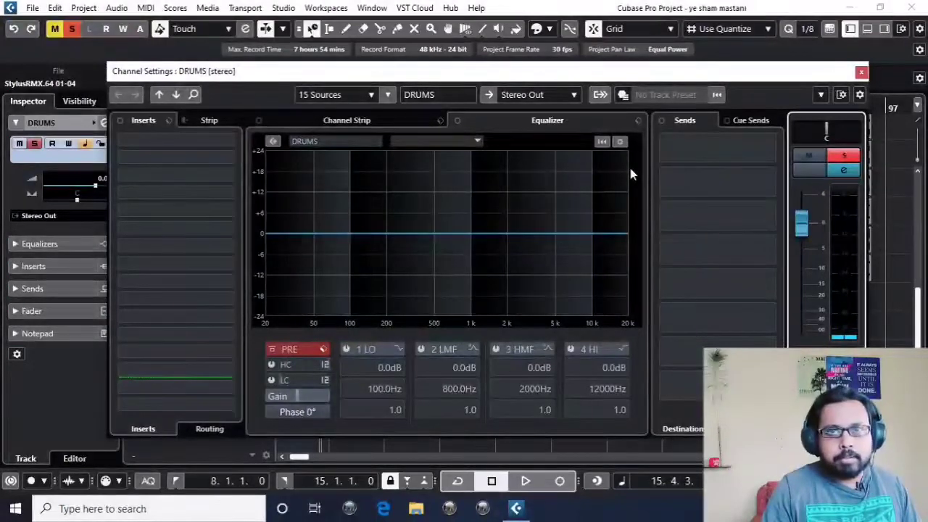
left_click_drag(414, 75, 410, 120)
left_click_drag(466, 122, 473, 100)
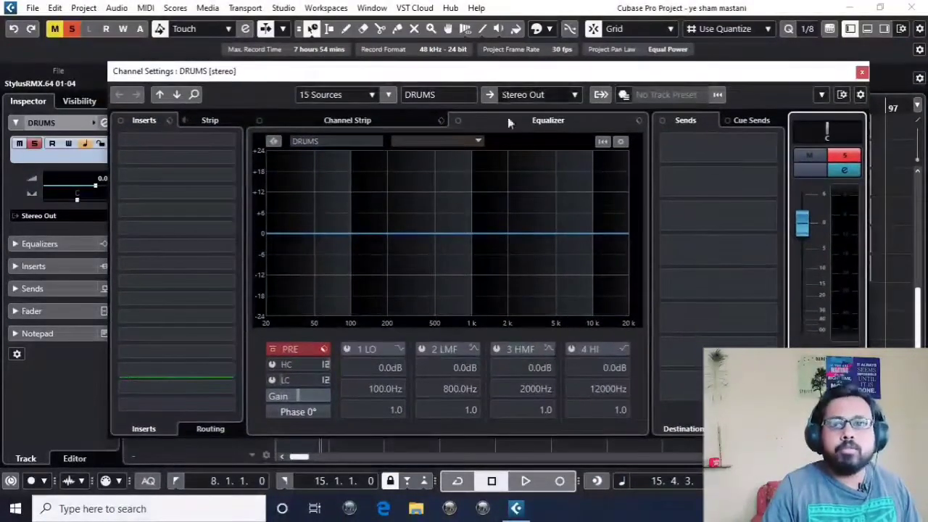
left_click_drag(487, 78, 494, 73)
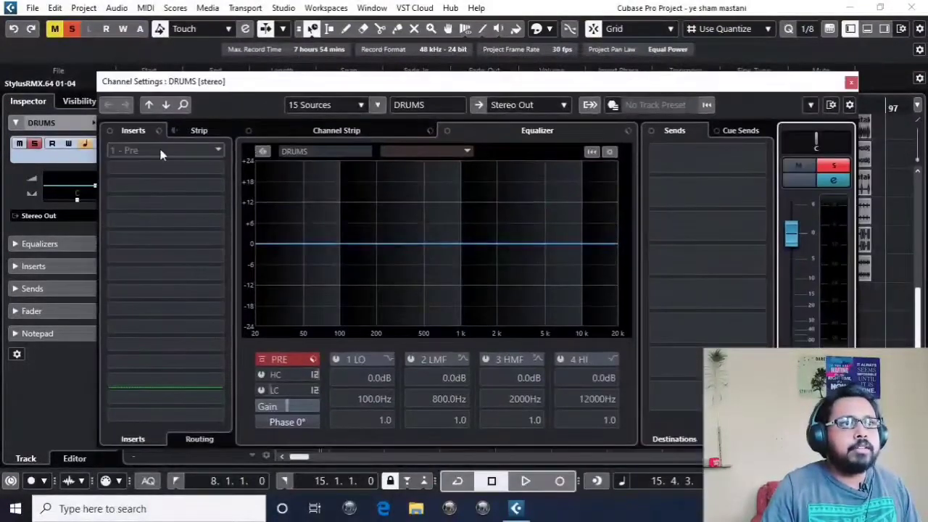
Try the Drawmer 1973.64 compressor in the DRUMS group's first insert slot, look over its controls and close its window
left_click(161, 153)
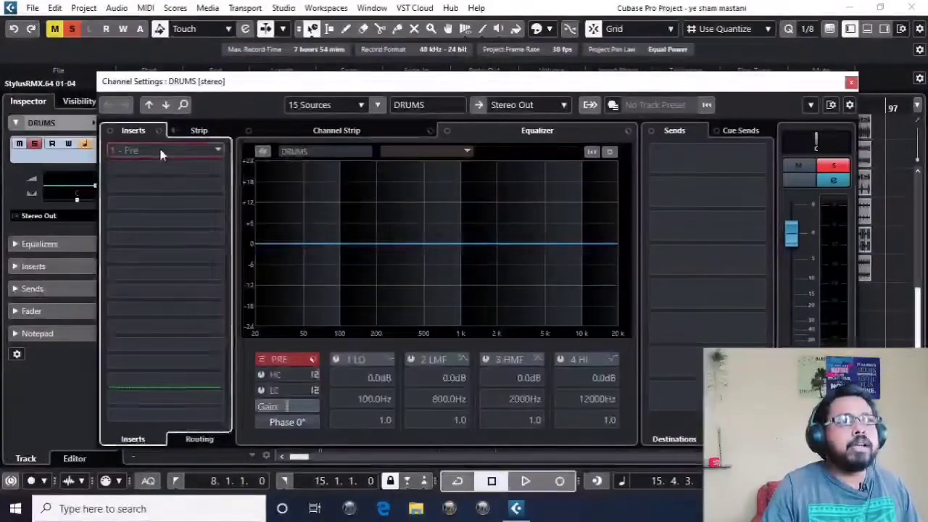
scroll(182, 311, "down", 5)
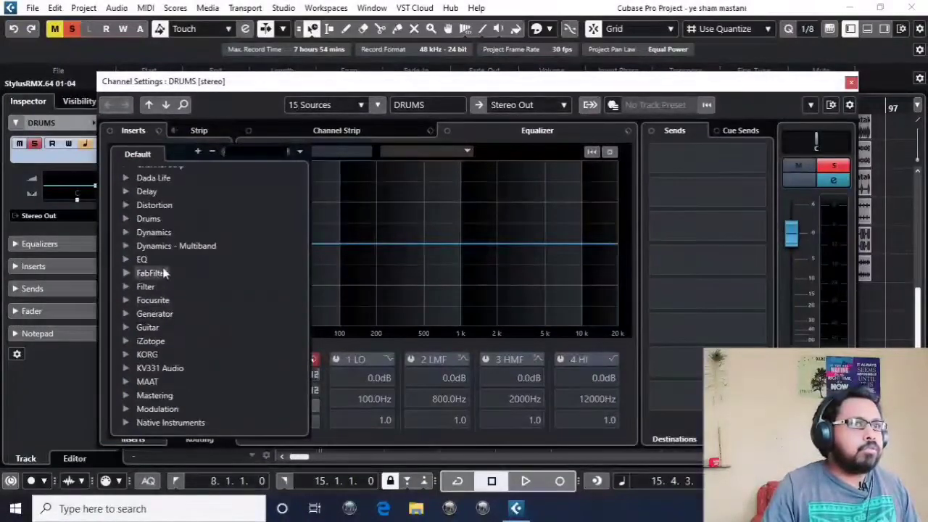
scroll(165, 273, "down", 4)
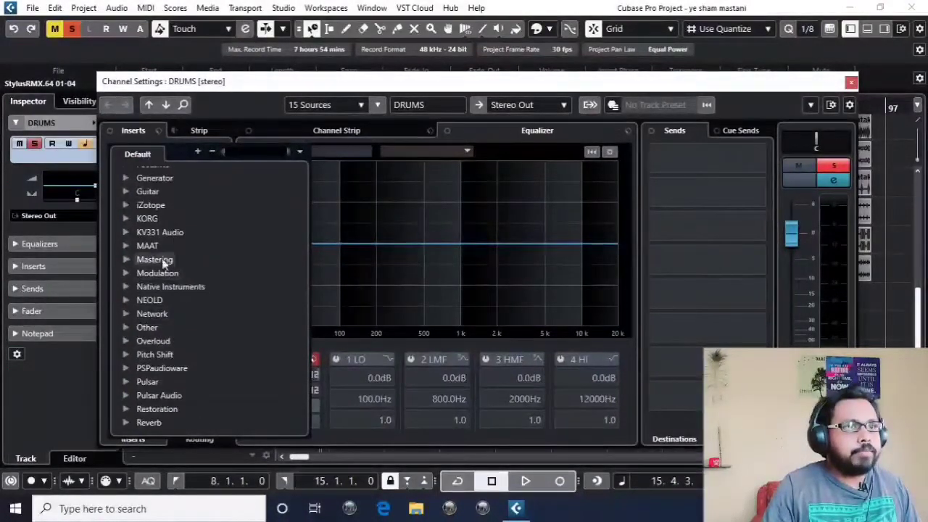
scroll(202, 247, "down", 3)
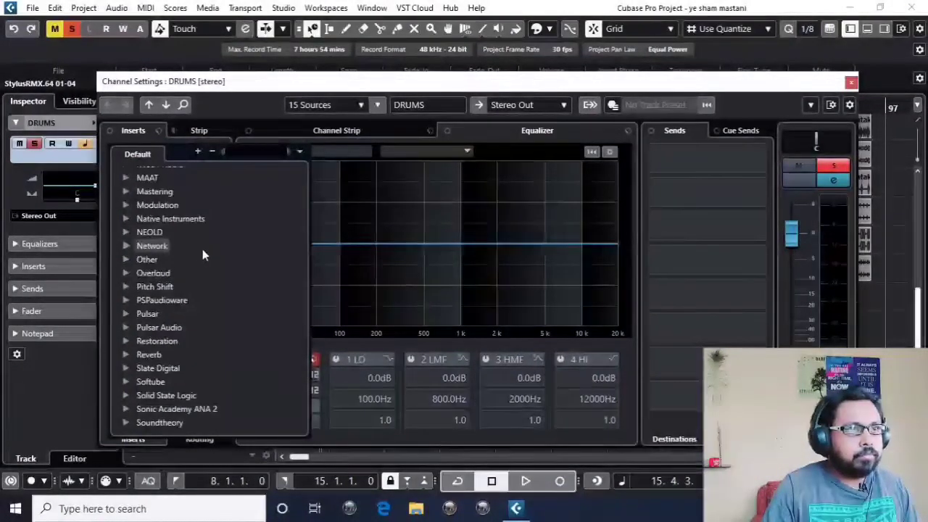
left_click(135, 262)
scroll(211, 270, "down", 7)
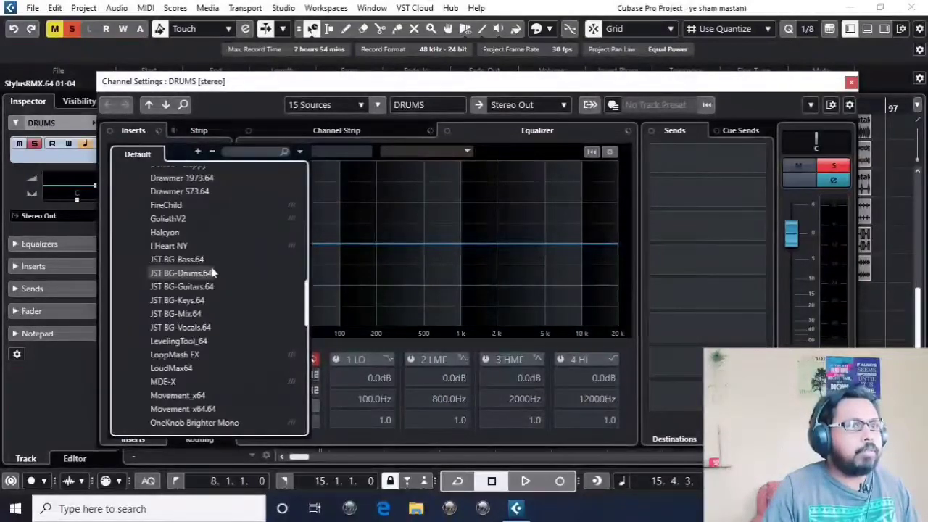
scroll(211, 273, "up", 2)
left_click(181, 177)
left_click(276, 152)
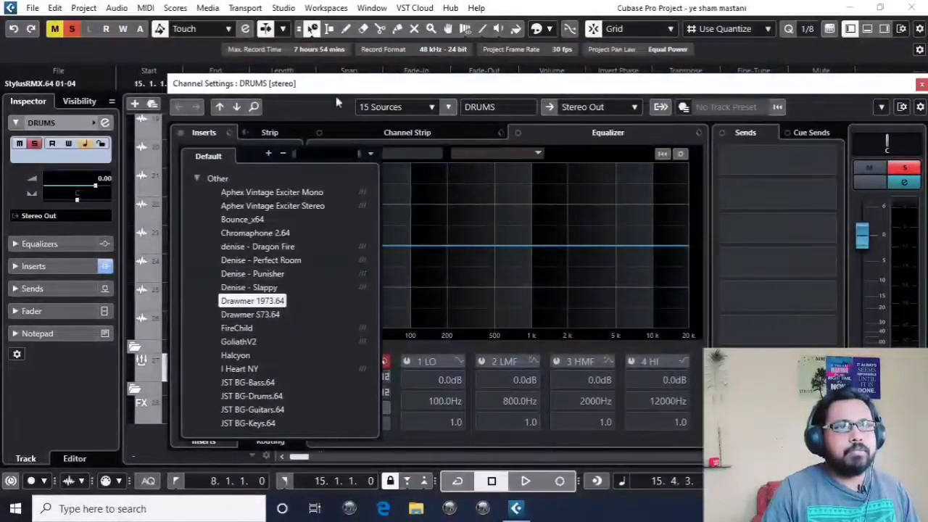
key("Return")
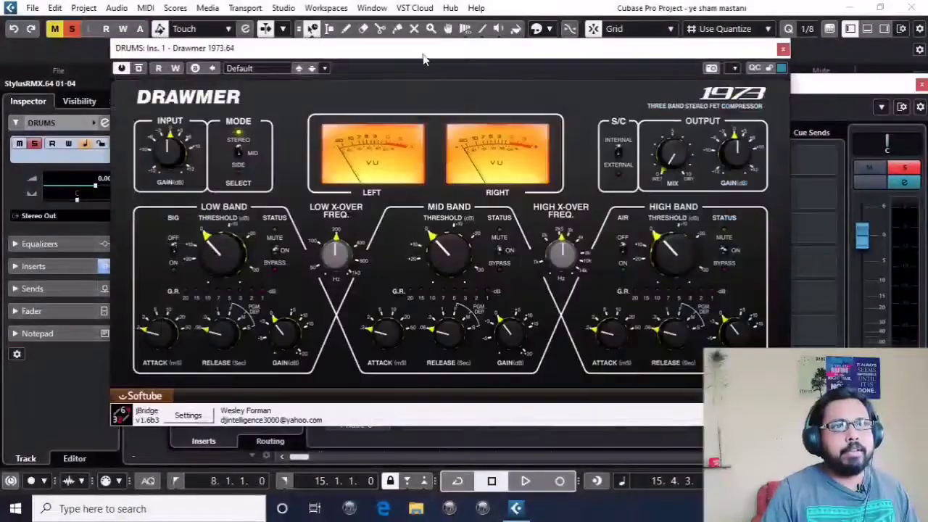
left_click_drag(424, 57, 457, 60)
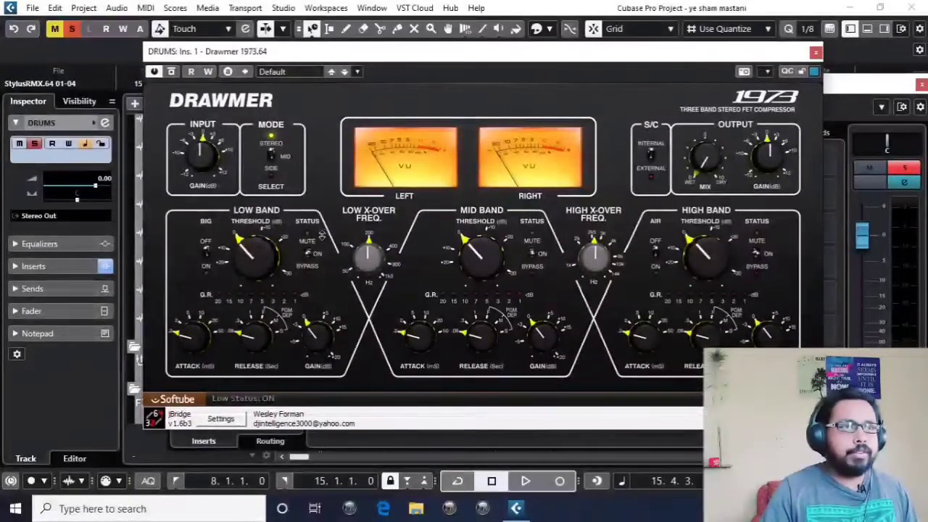
left_click(815, 52)
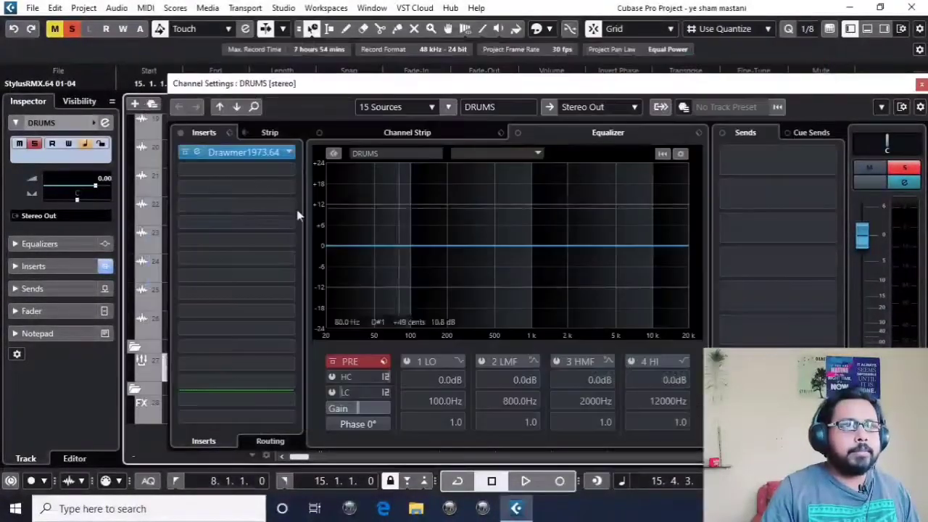
Replace the plug-in in the first insert slot with Drawmer S73.64, open its window and clear the channel settings window away
left_click(290, 154)
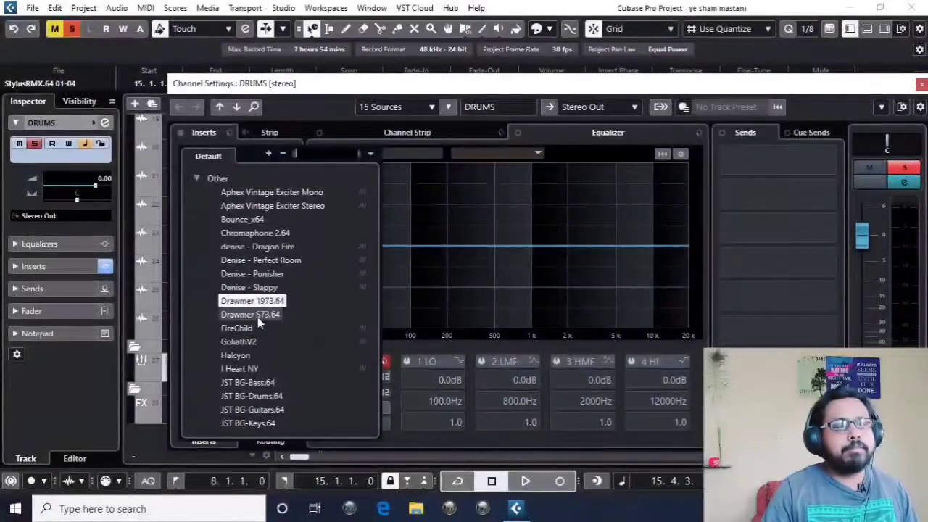
key("Return")
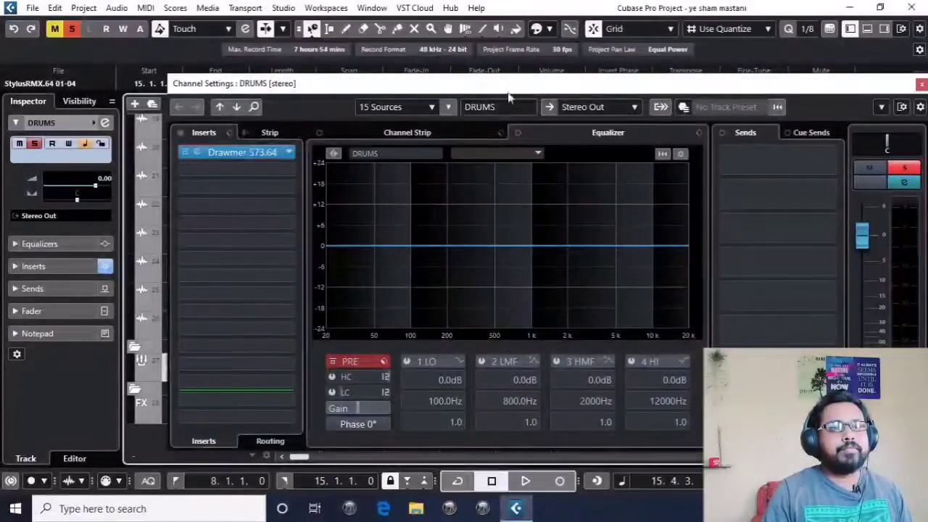
left_click(188, 152)
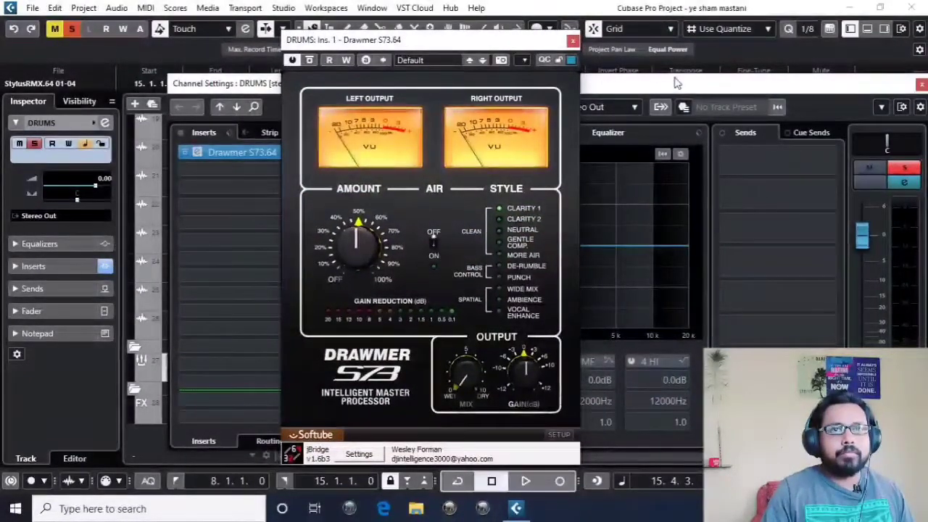
left_click_drag(673, 82, 522, 86)
left_click(773, 83)
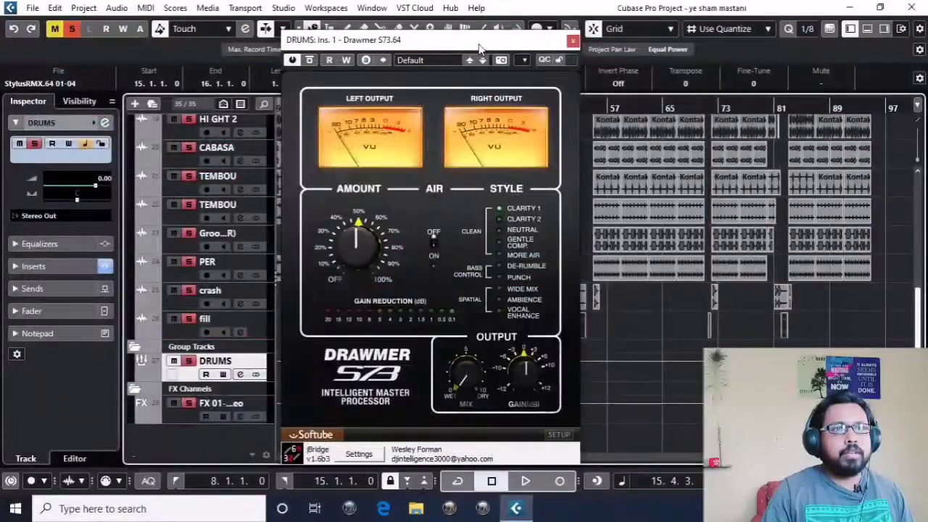
left_click_drag(479, 45, 519, 34)
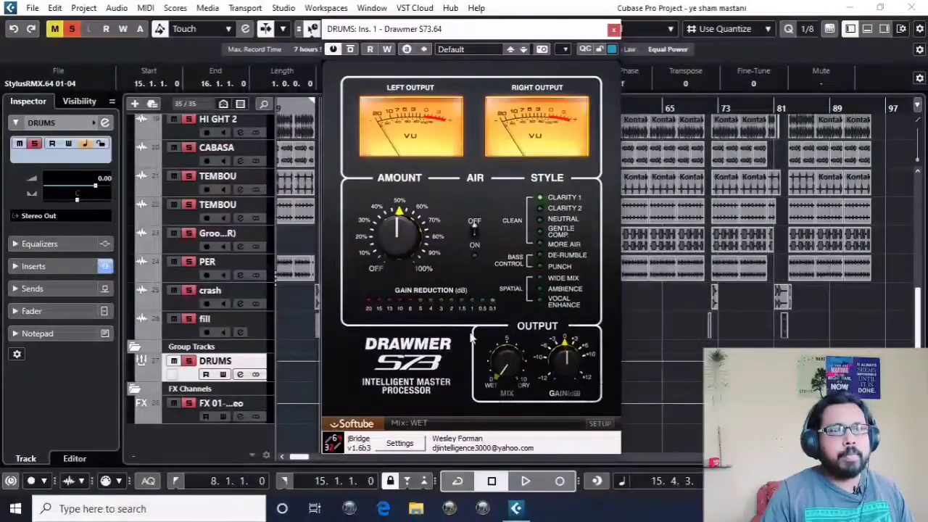
left_click_drag(467, 34, 441, 32)
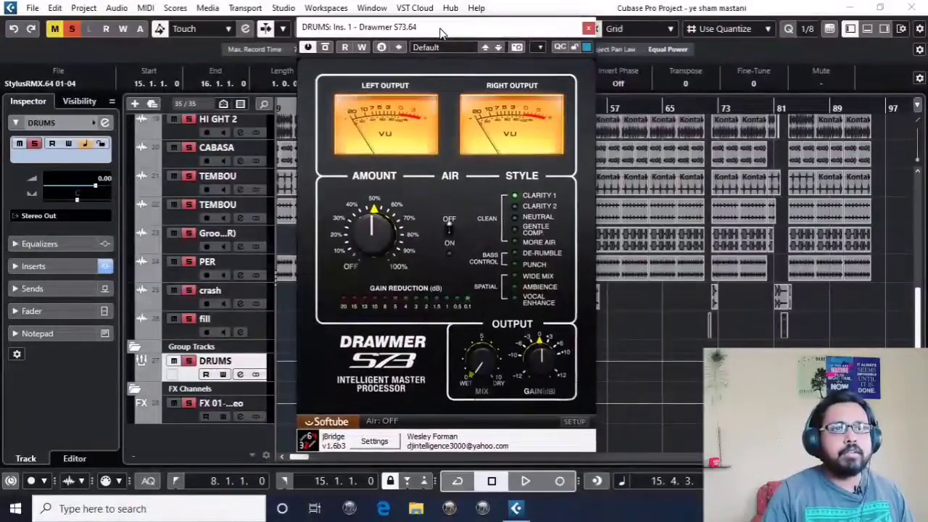
Raise the Drawmer S73's Amount to 60.5 while playing the drums, and stop playback
key("space")
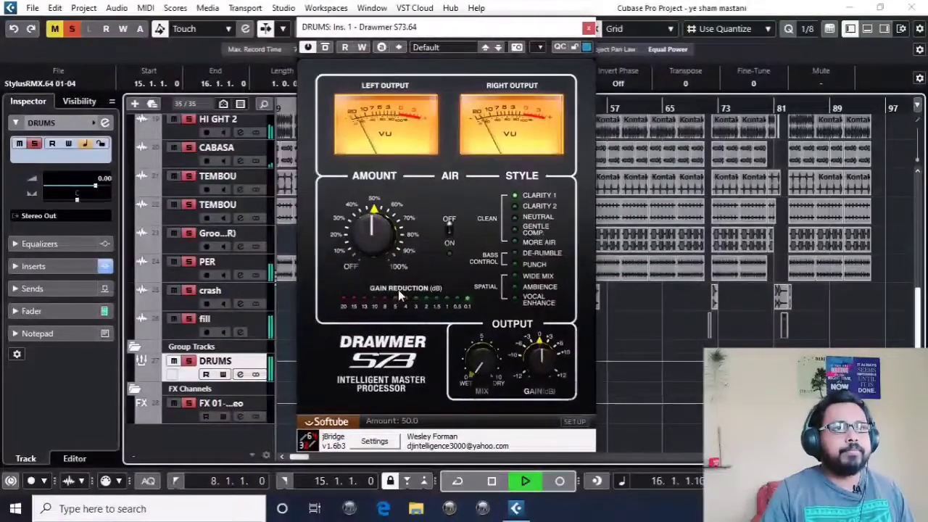
left_click_drag(366, 241, 362, 233)
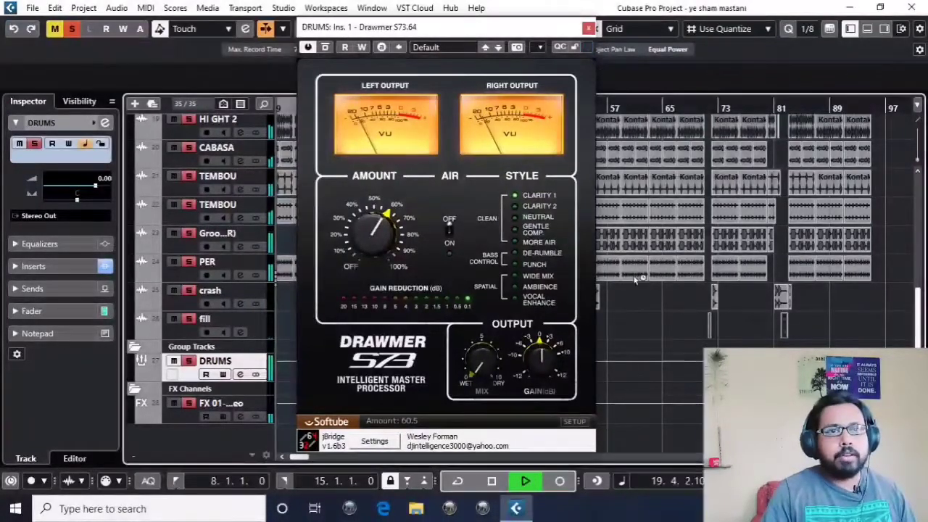
key("space")
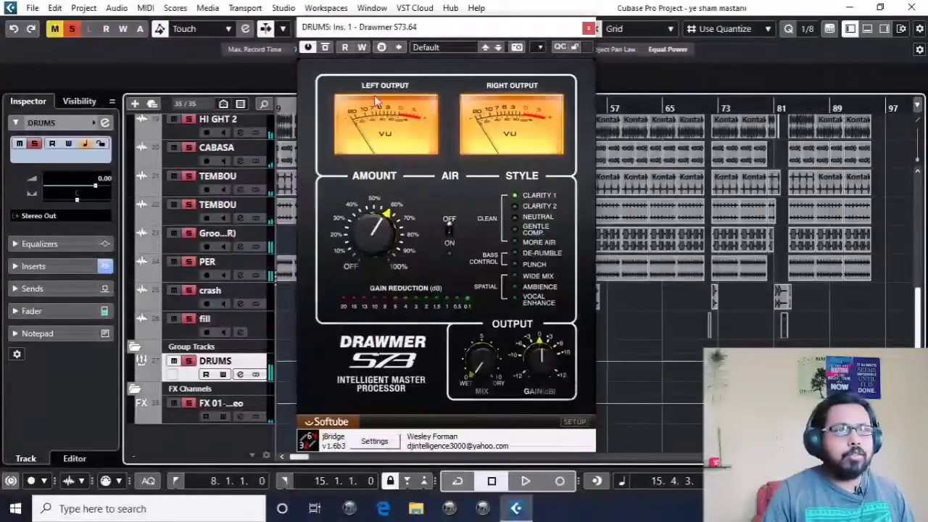
Compare the drums with the Drawmer S73 bypassed and active during short playbacks
key("space")
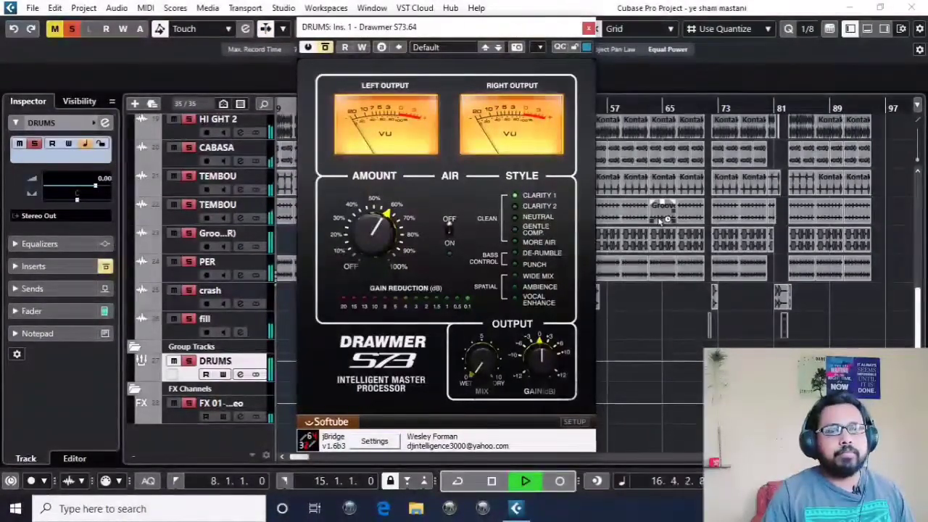
key("space")
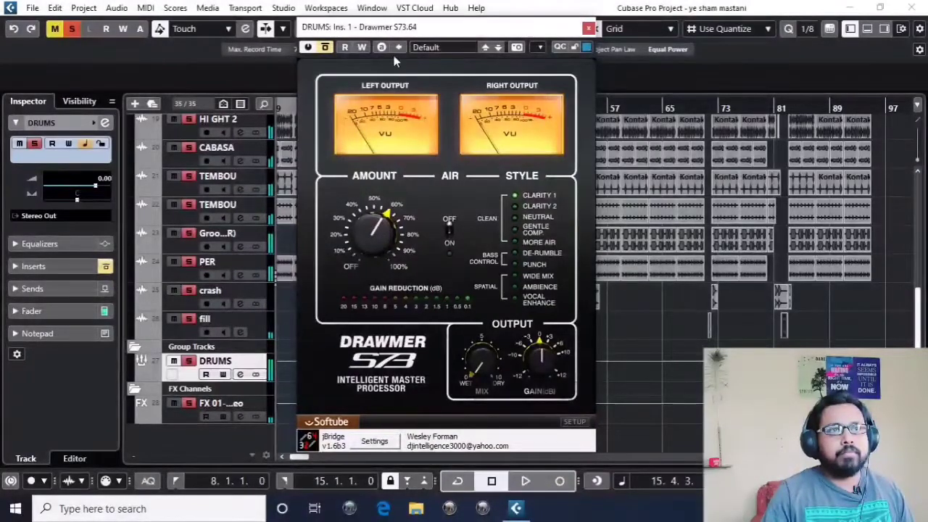
left_click(325, 47)
key("space")
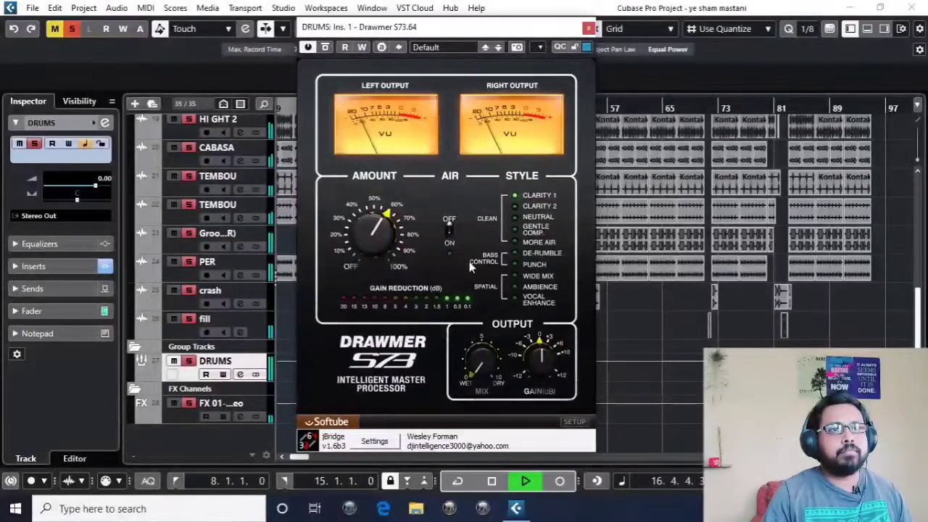
Raise the S73's Amount to between 60% and 70%, select the CLARITY 2 style and stop playback
left_click_drag(371, 249, 369, 241)
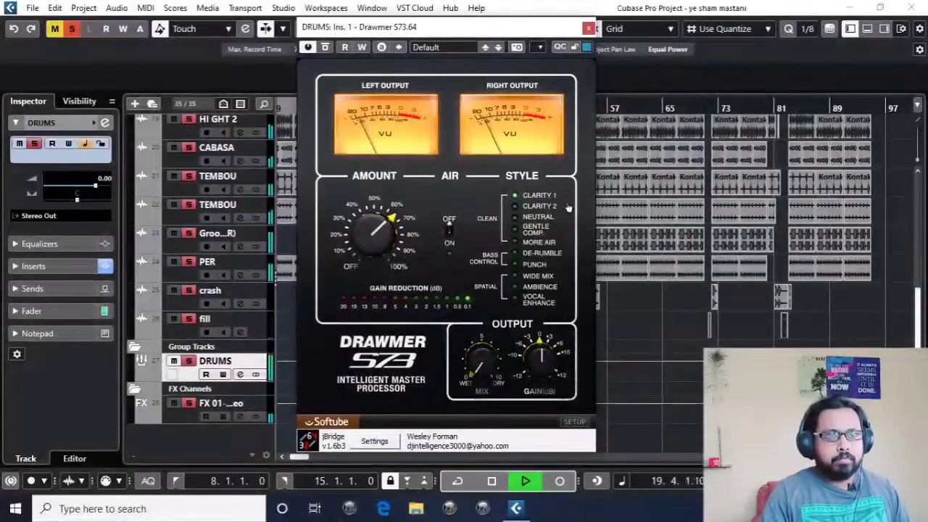
left_click(516, 208)
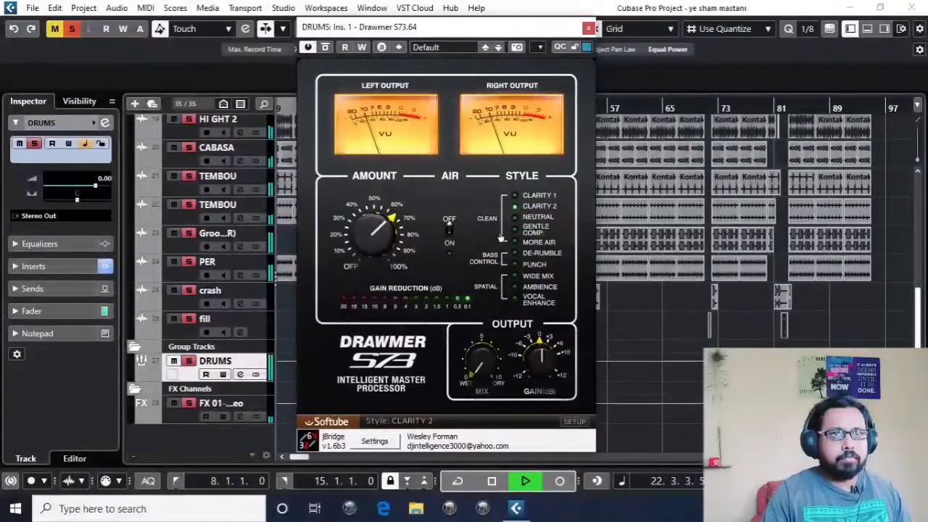
left_click(628, 312)
key("space")
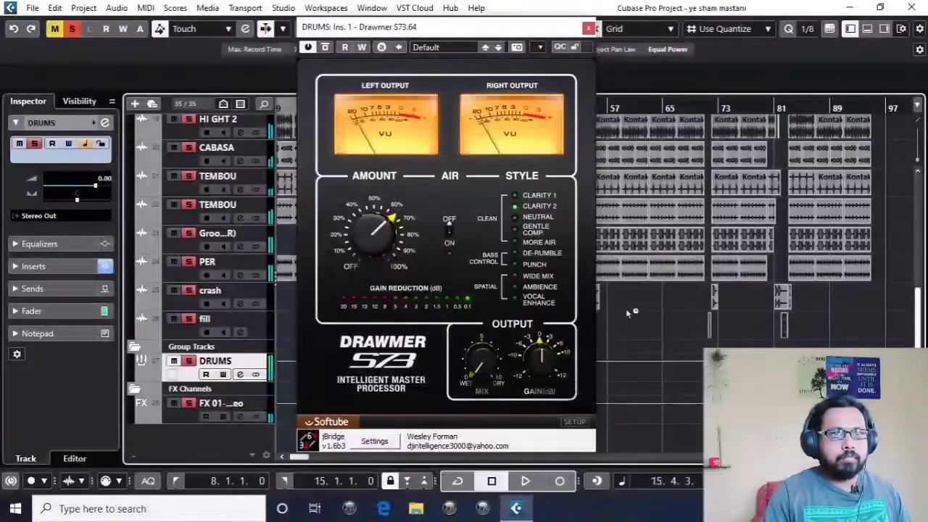
Audition the NEUTRAL and GENTLE COMP. styles on the drums, lowering the Amount to 60.5
left_click(516, 217)
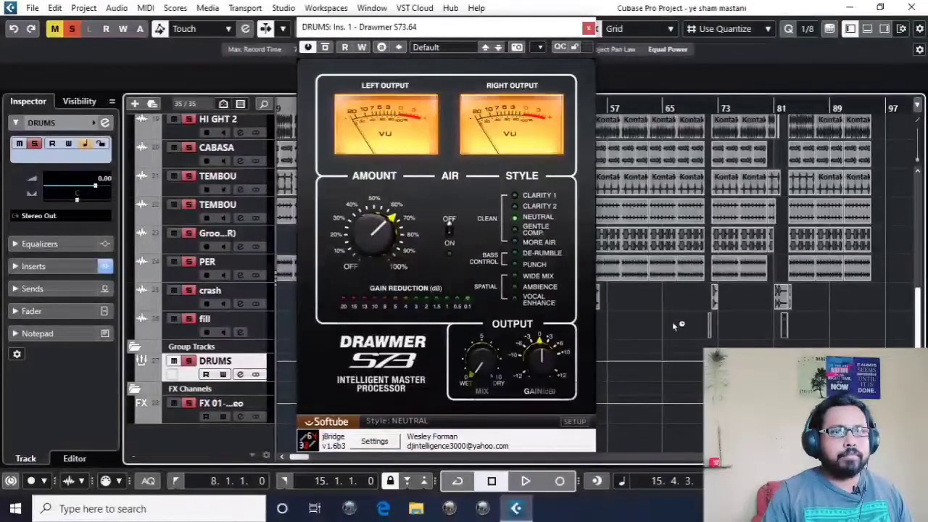
key("space")
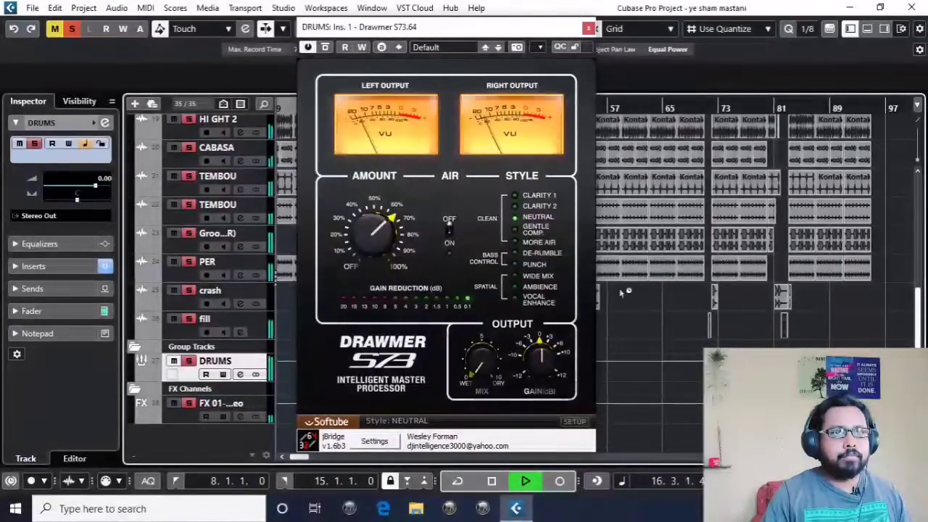
left_click(516, 229)
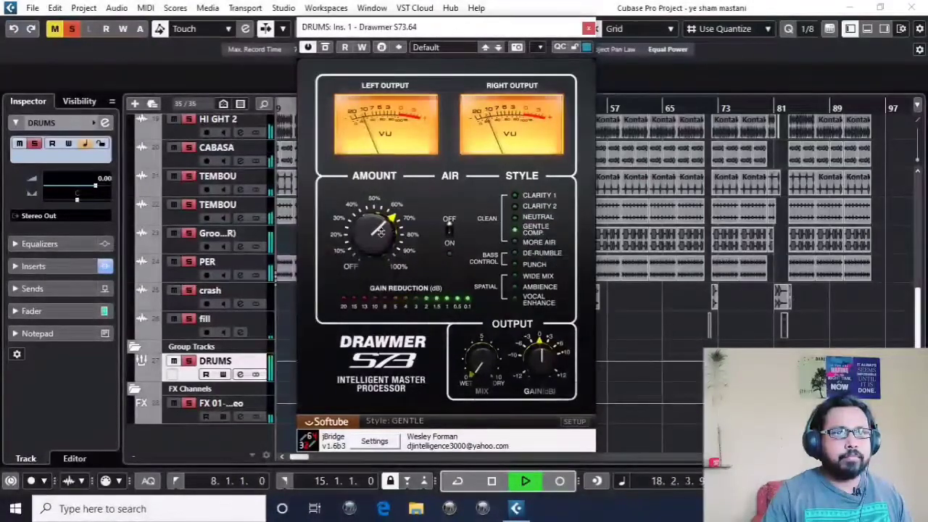
mouse_move(381, 237)
left_mouse_down()
mouse_move(382, 272)
mouse_move(377, 241)
left_mouse_up()
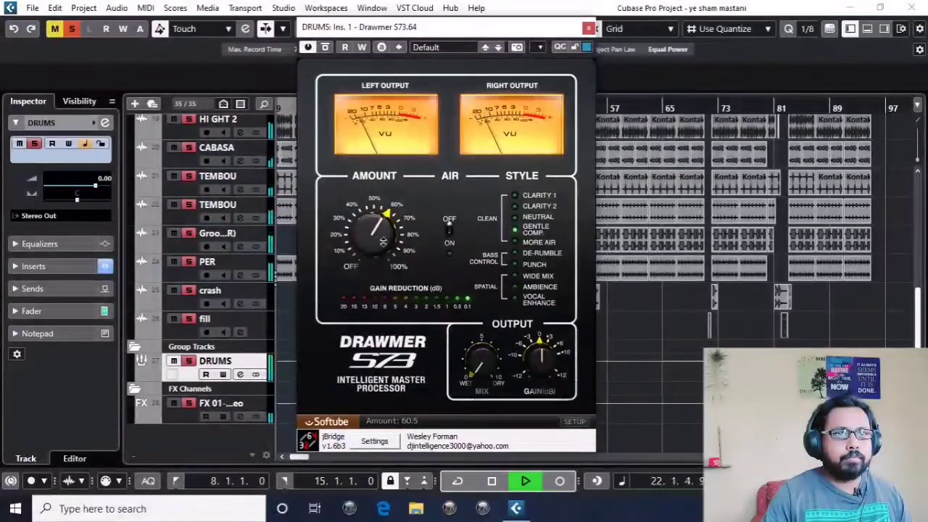
Return the S73 to the CLARITY 2 style and raise its Amount to between 60% and 70%
left_click(517, 207)
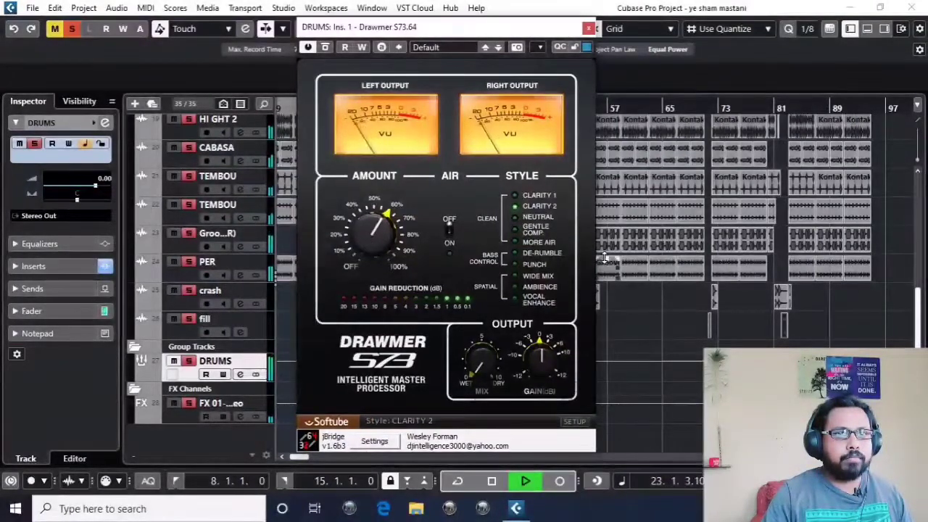
left_click_drag(355, 246, 370, 238)
scroll(369, 236, "up", 1)
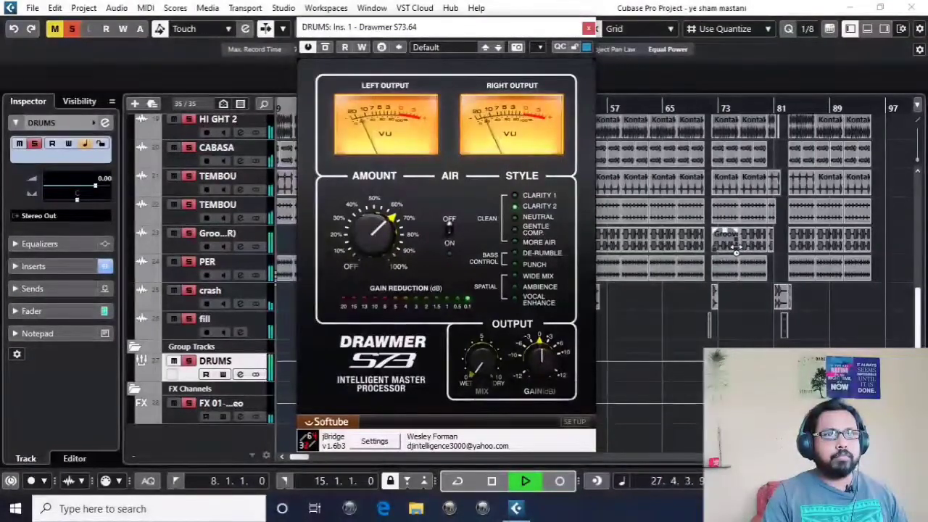
Compare the drums with and without the S73's processing, close the plug-in window and stop playback
left_click(326, 48)
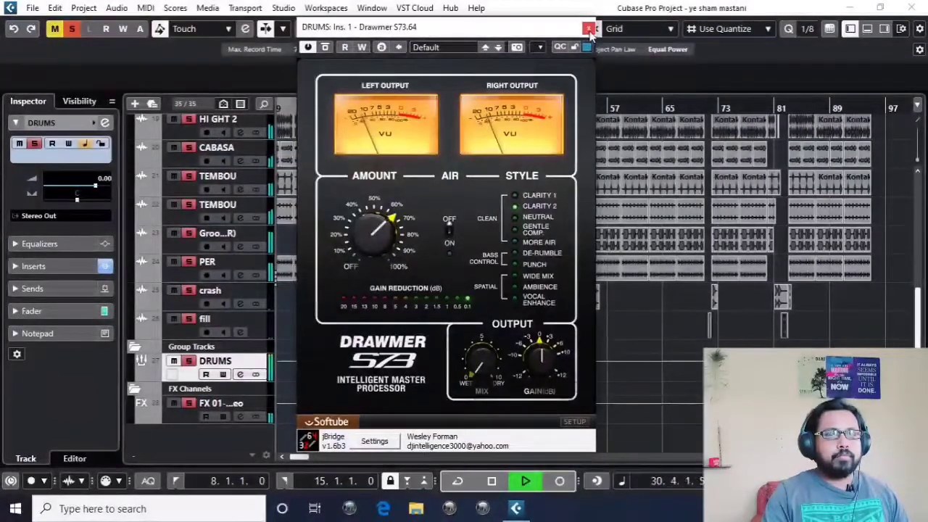
left_click(589, 29)
key("space")
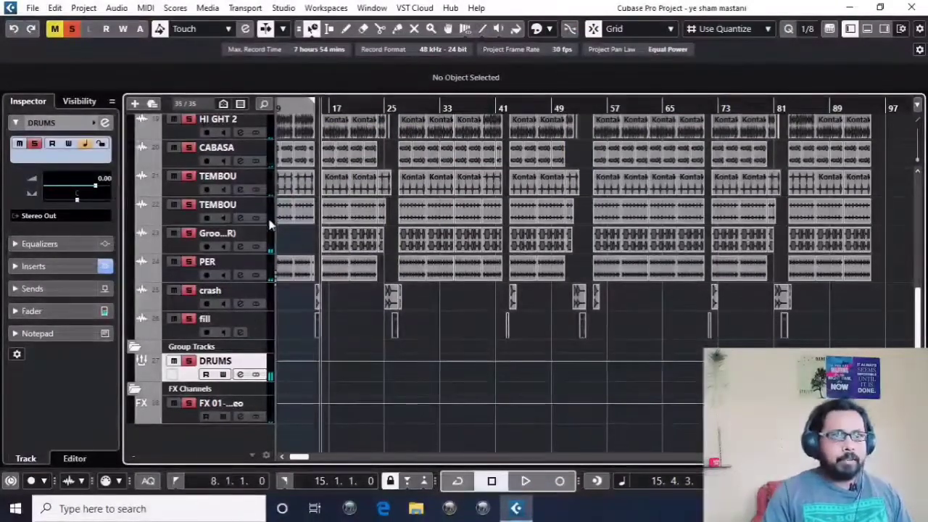
left_click_drag(335, 236, 480, 283)
key("Escape")
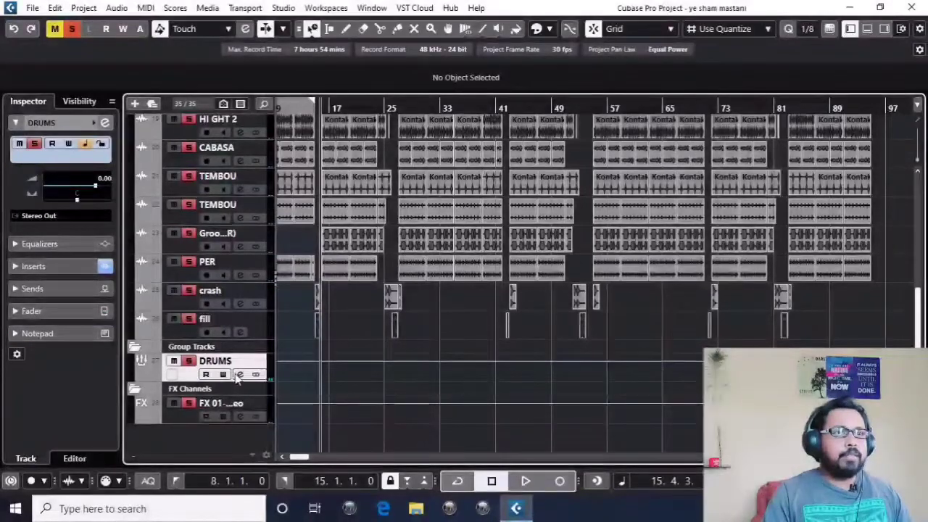
Review the Drawmer S73 insert on the DRUMS group channel, and close the channel settings and plug-in windows
left_click(239, 374)
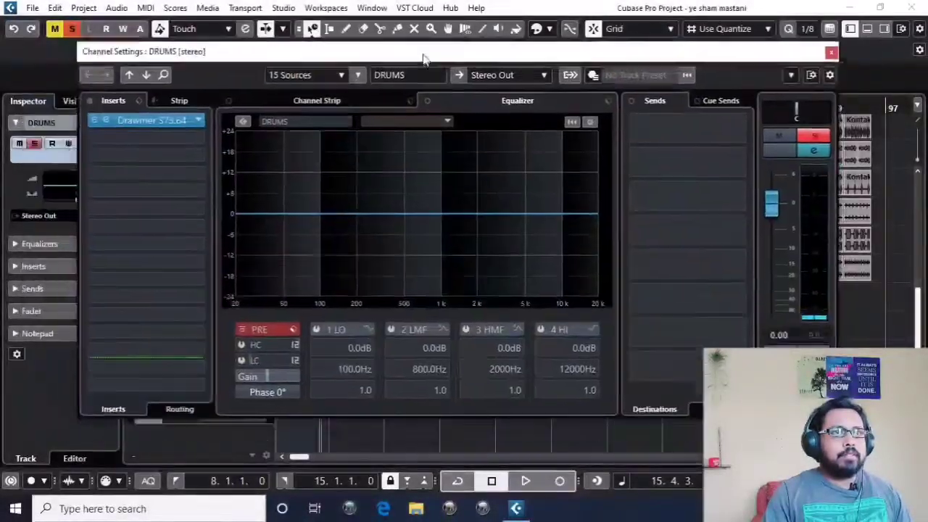
left_click(108, 119)
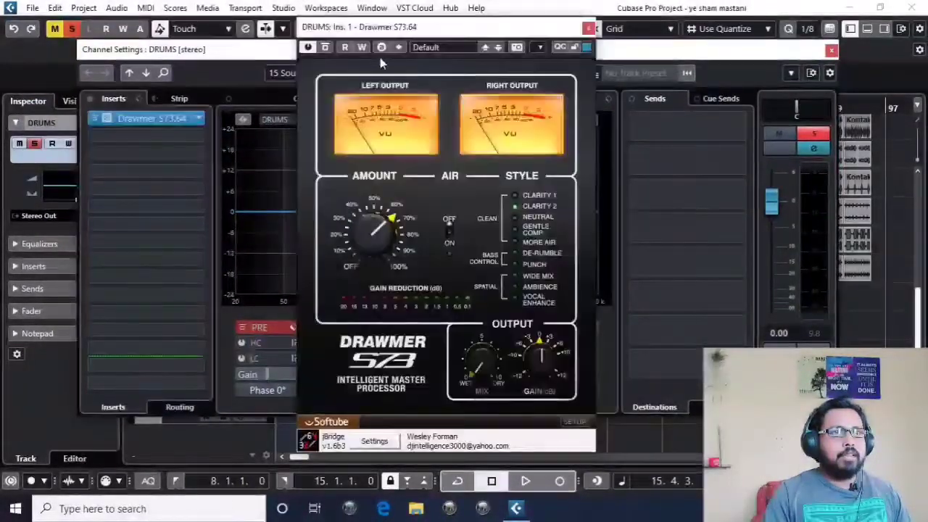
left_click_drag(397, 29, 445, 22)
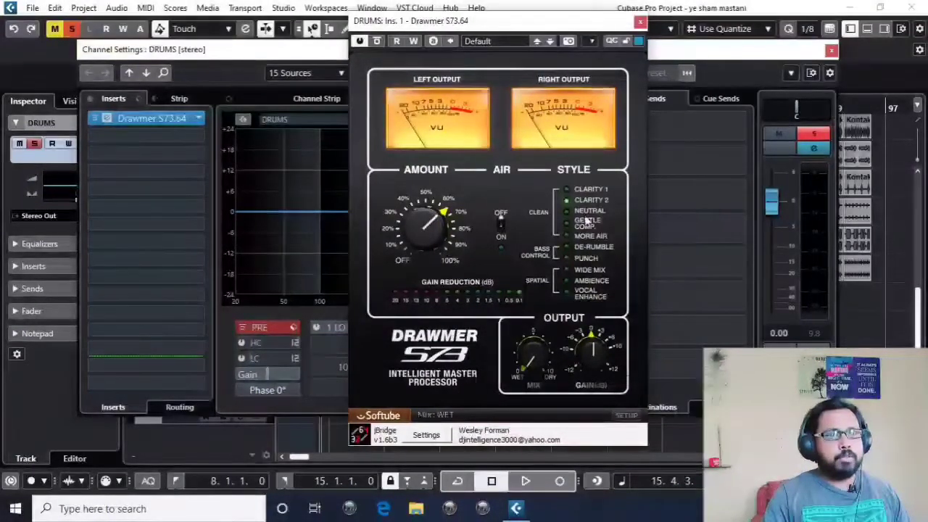
mouse_move(480, 26)
left_mouse_down()
mouse_move(439, 26)
mouse_move(466, 24)
left_mouse_up()
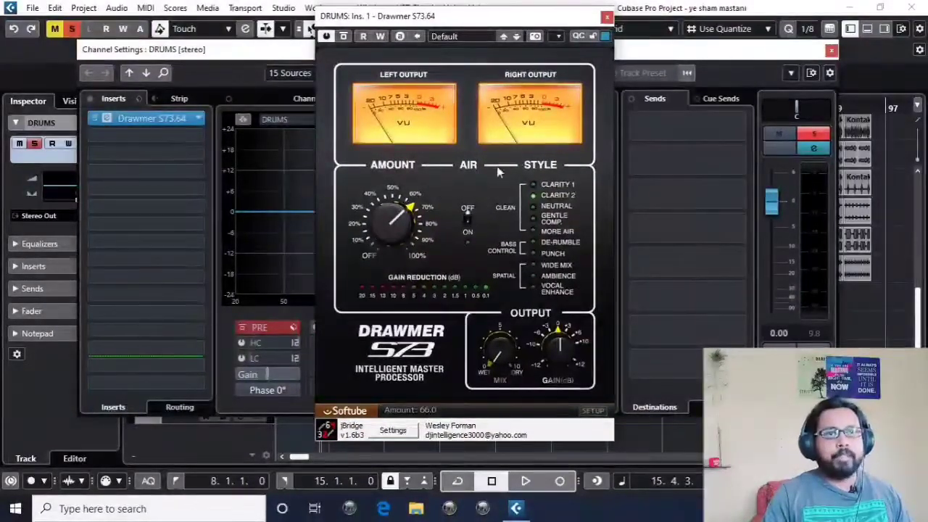
left_click(777, 56)
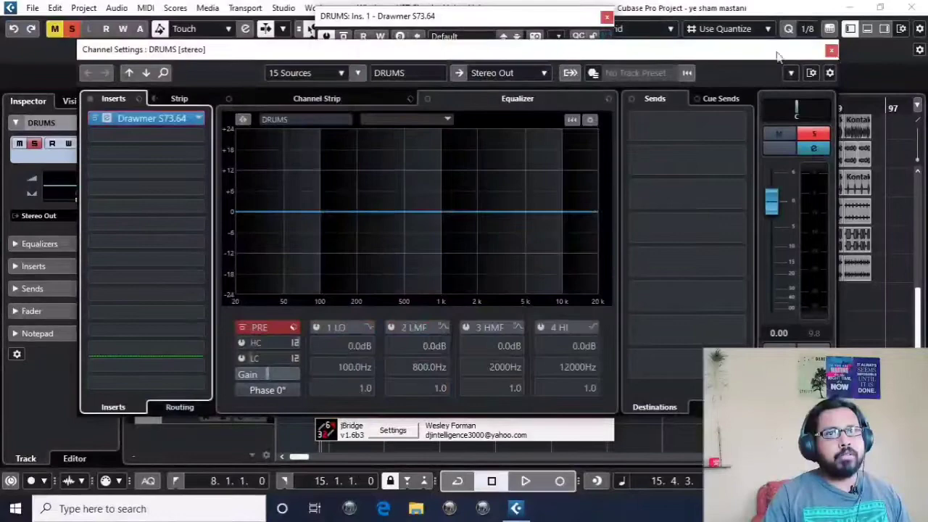
left_click(831, 50)
left_click_drag(396, 19, 424, 31)
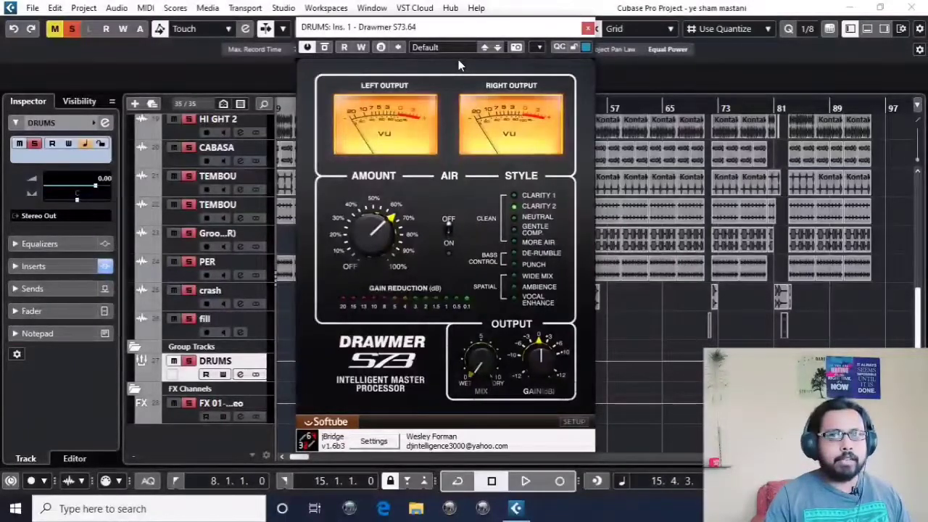
left_click(588, 28)
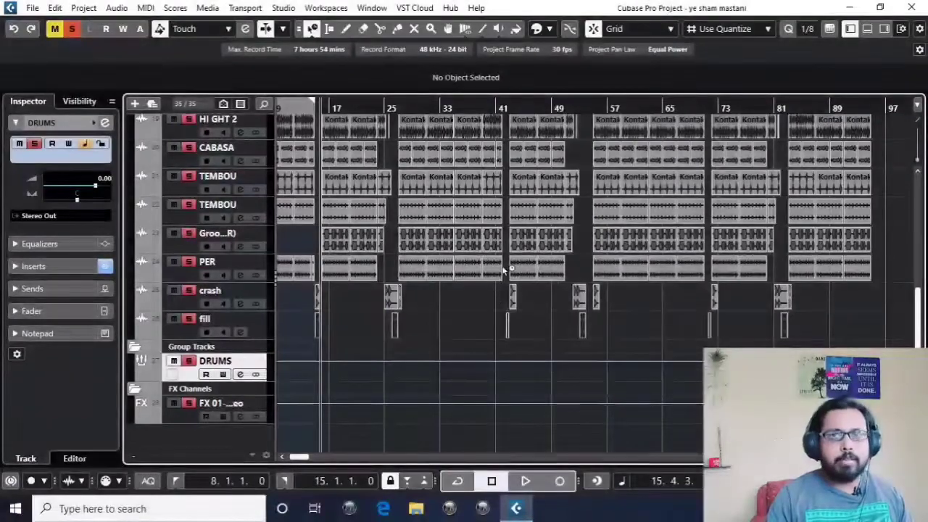
Examine the arrangement from the Stereo Out and video tracks to the drum and percussion tracks and the DRUMS group
scroll(542, 347, "up", 3)
scroll(489, 297, "up", 3)
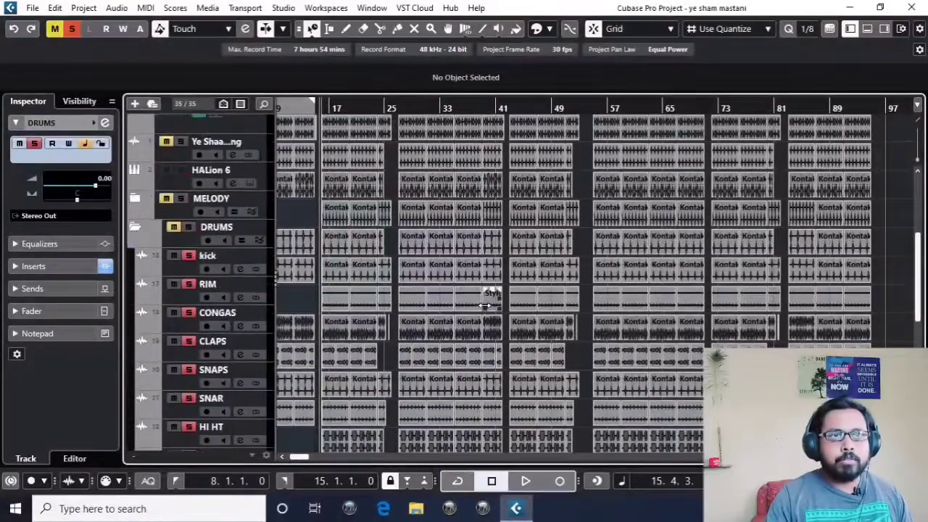
scroll(441, 305, "down", 3)
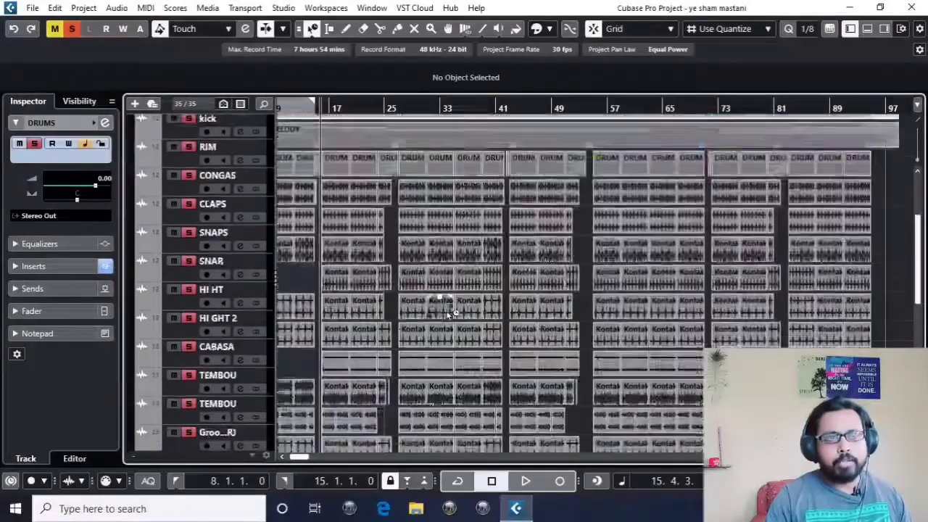
scroll(431, 247, "down", 3)
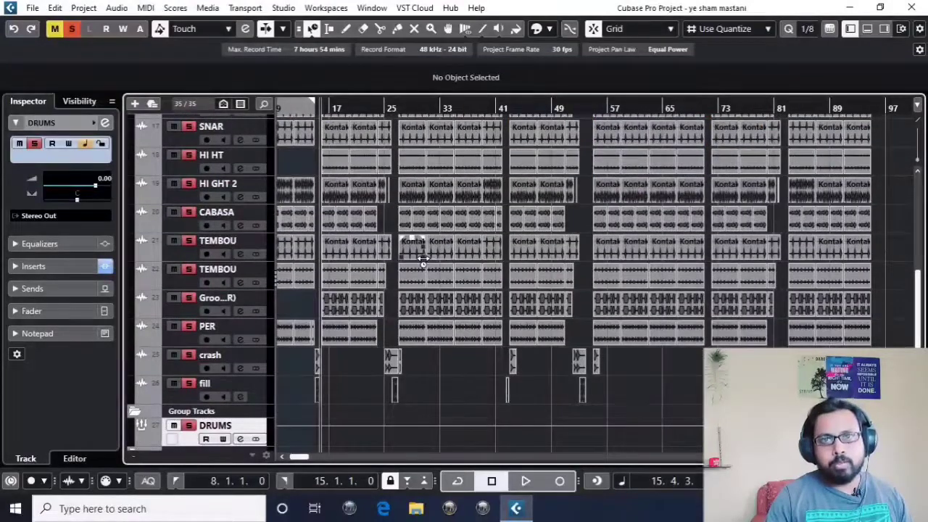
key("h")
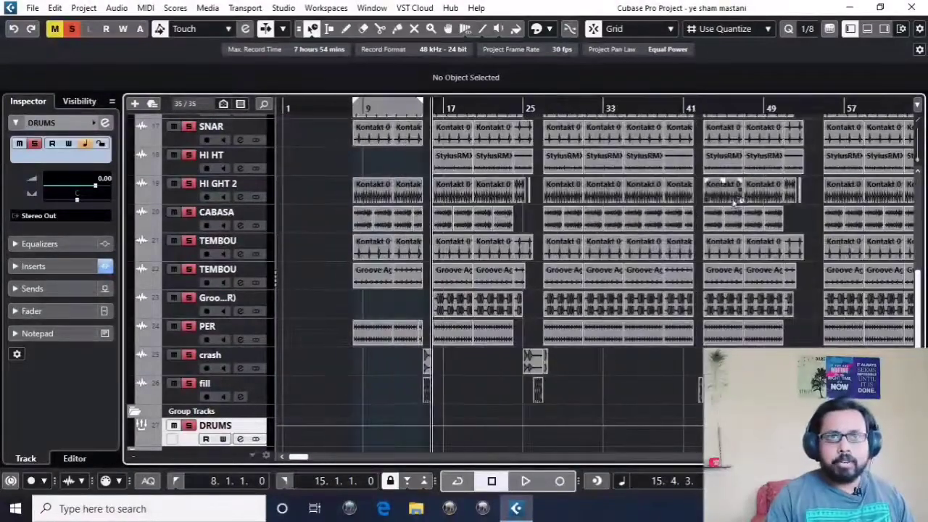
key("g")
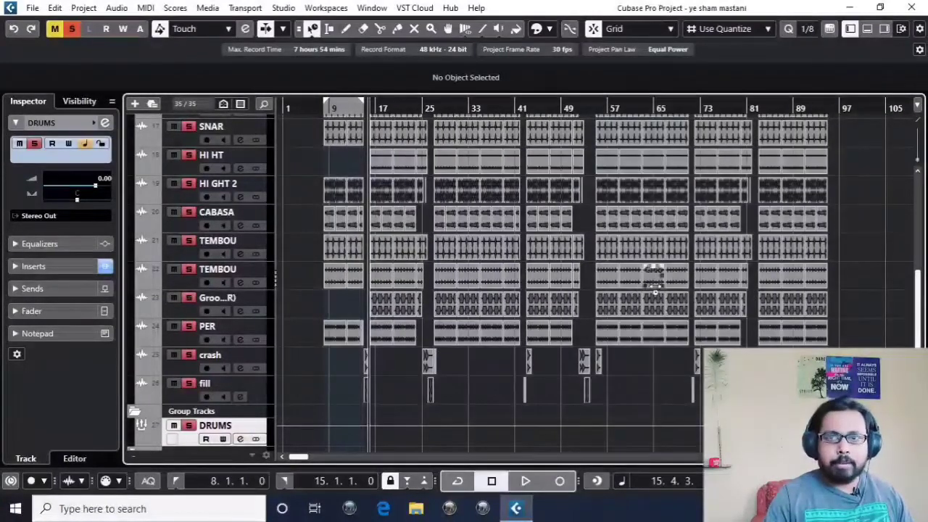
scroll(776, 303, "up", 5)
scroll(788, 305, "up", 2)
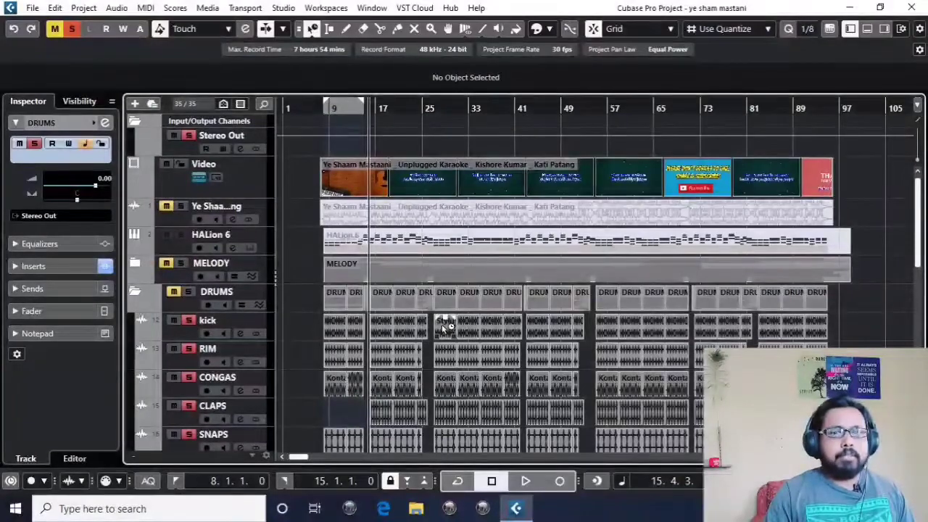
scroll(457, 328, "down", 3)
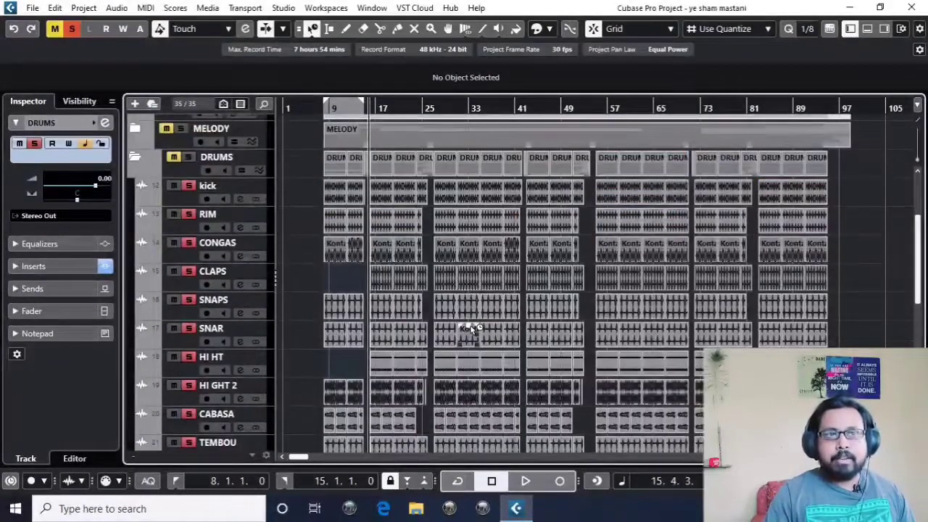